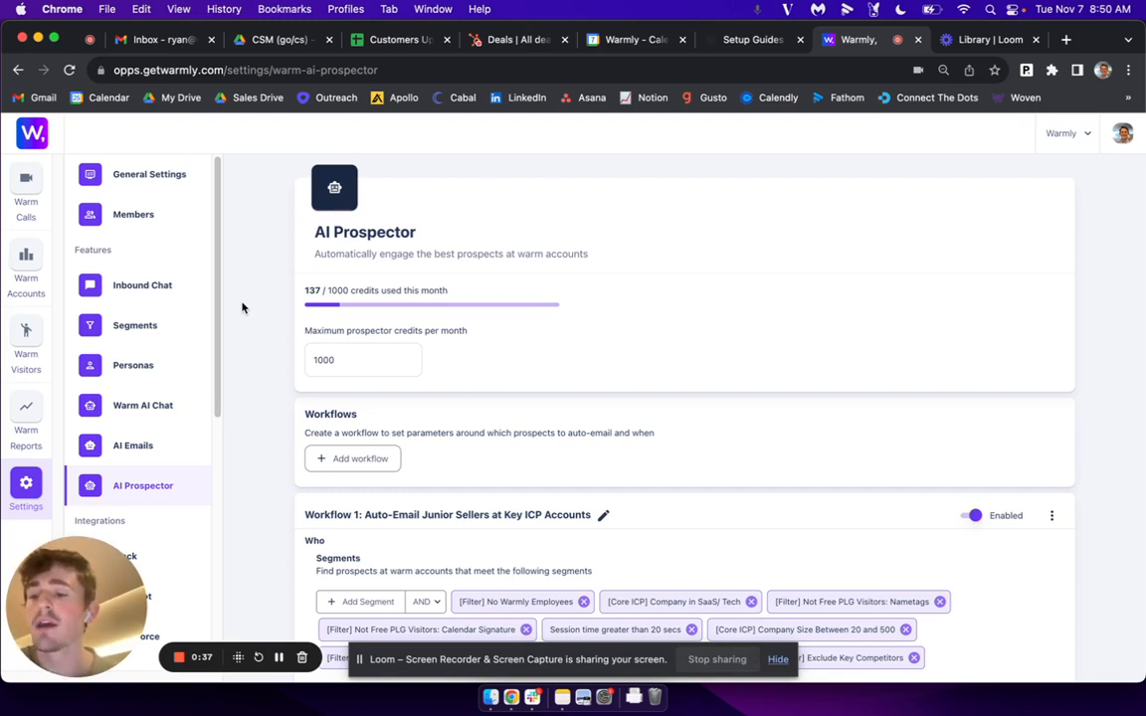
Switch to the Warmly help center and open the Warmly - Warm Leads Platform collection.
left_click(734, 42)
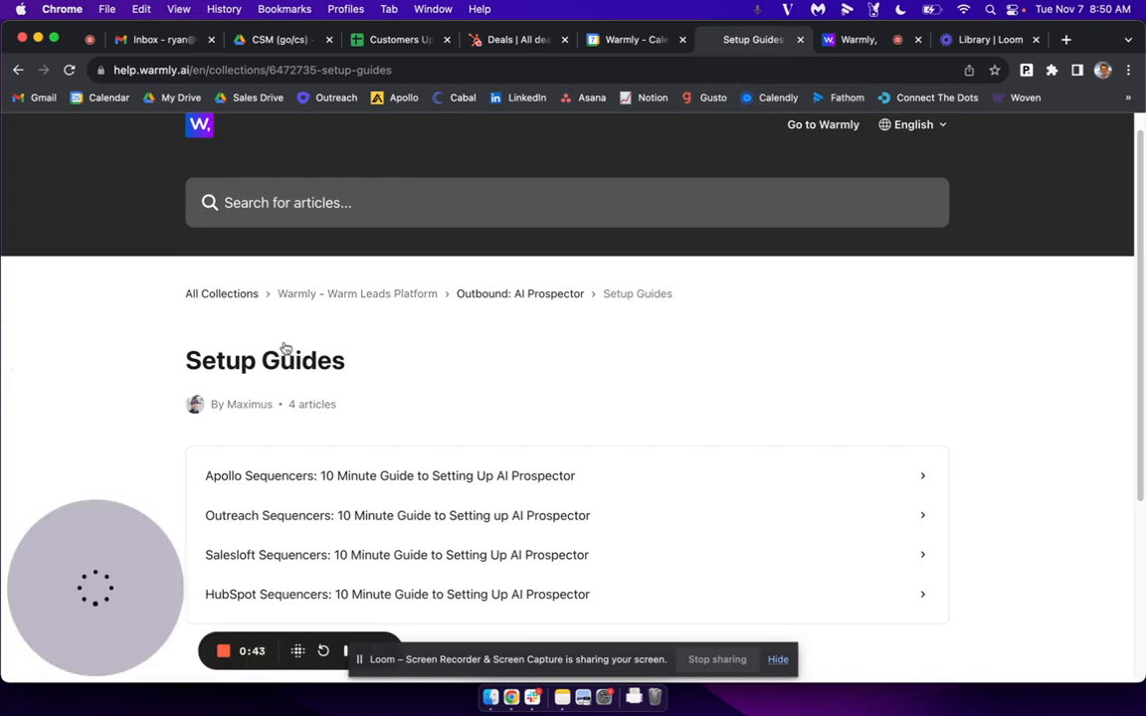
scroll(255, 328, "down", 1)
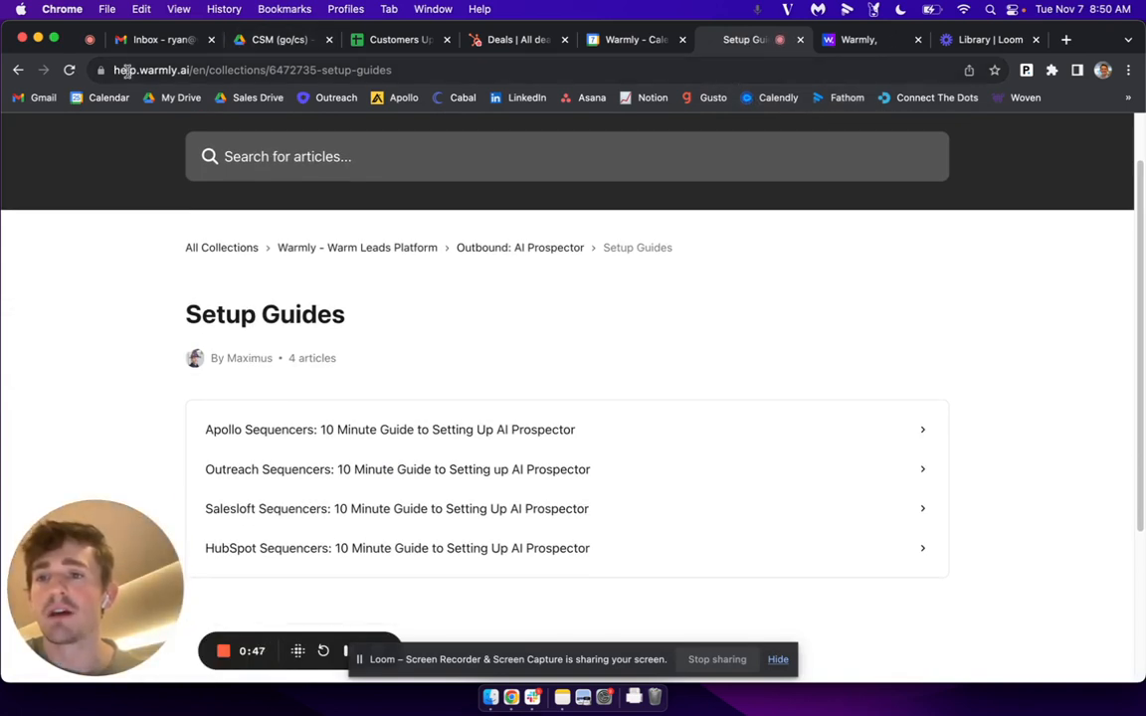
left_click(541, 255)
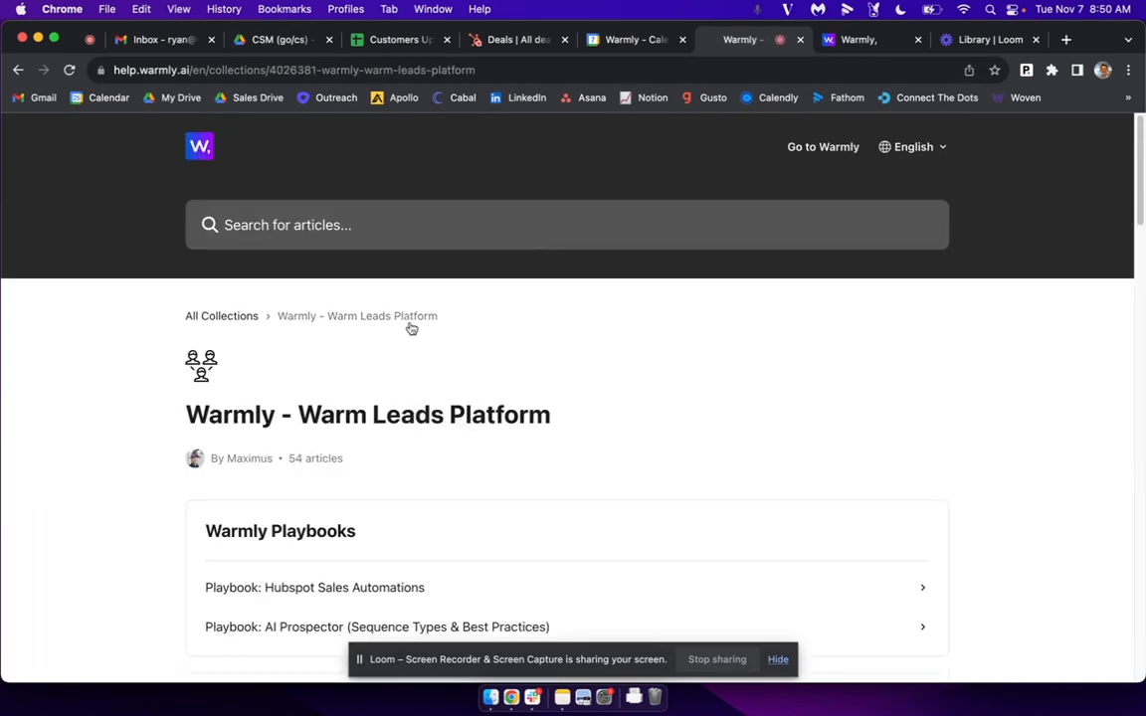
Find the Outbound: AI Prospector section, open its Setup Guides and review the listed sequencer guides.
scroll(503, 330, "down", 6)
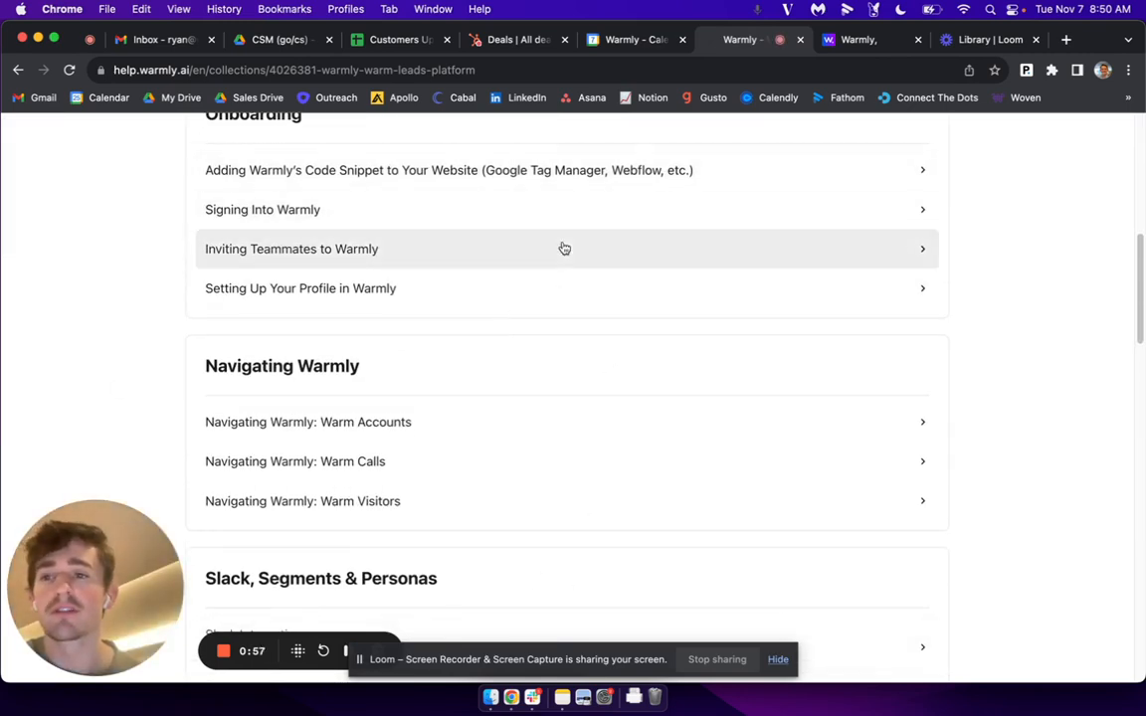
scroll(514, 338, "down", 2)
scroll(512, 337, "down", 5)
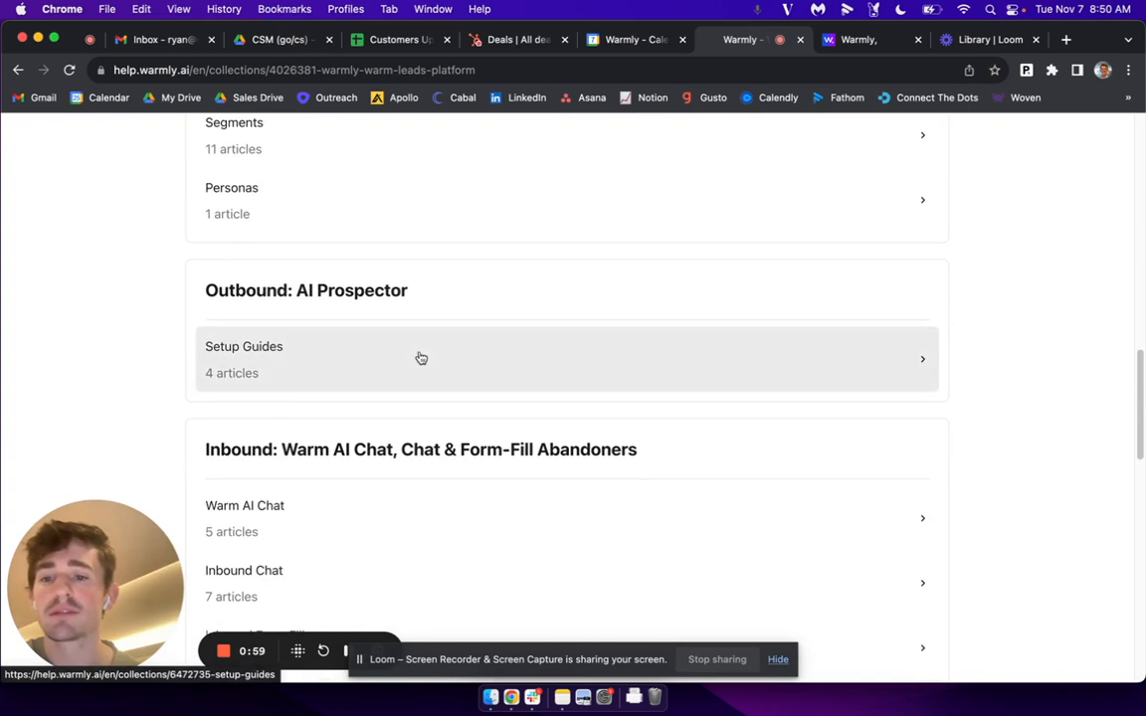
left_click_drag(199, 289, 468, 297)
left_click(245, 346)
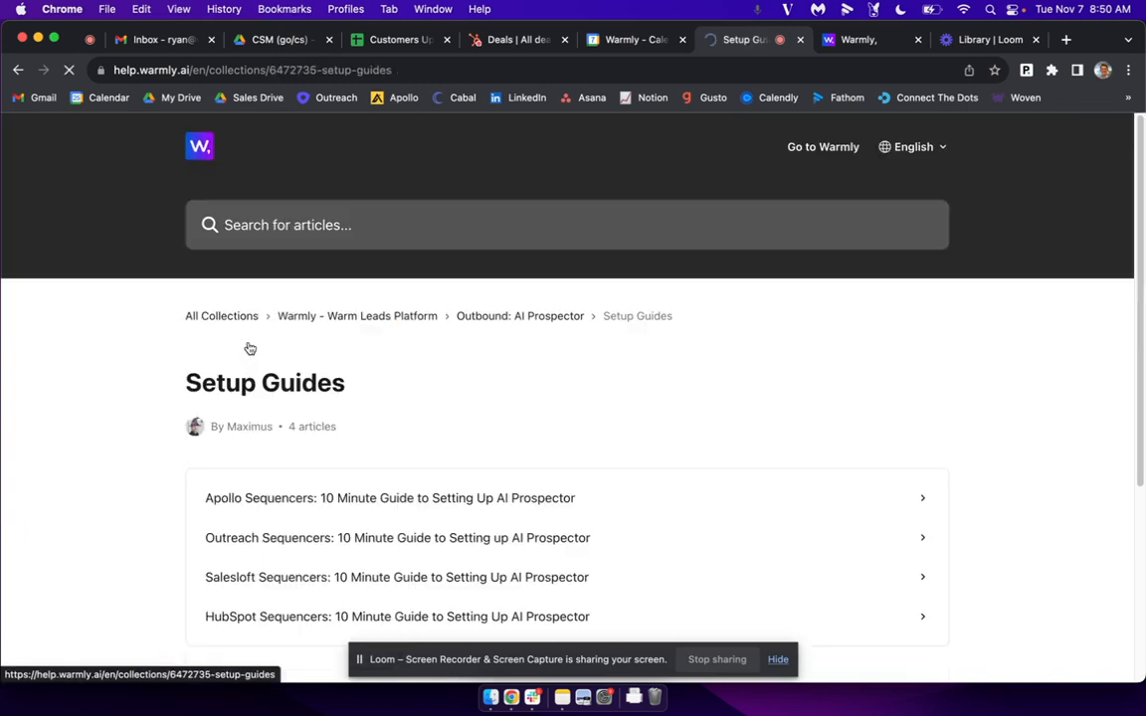
scroll(392, 461, "down", 2)
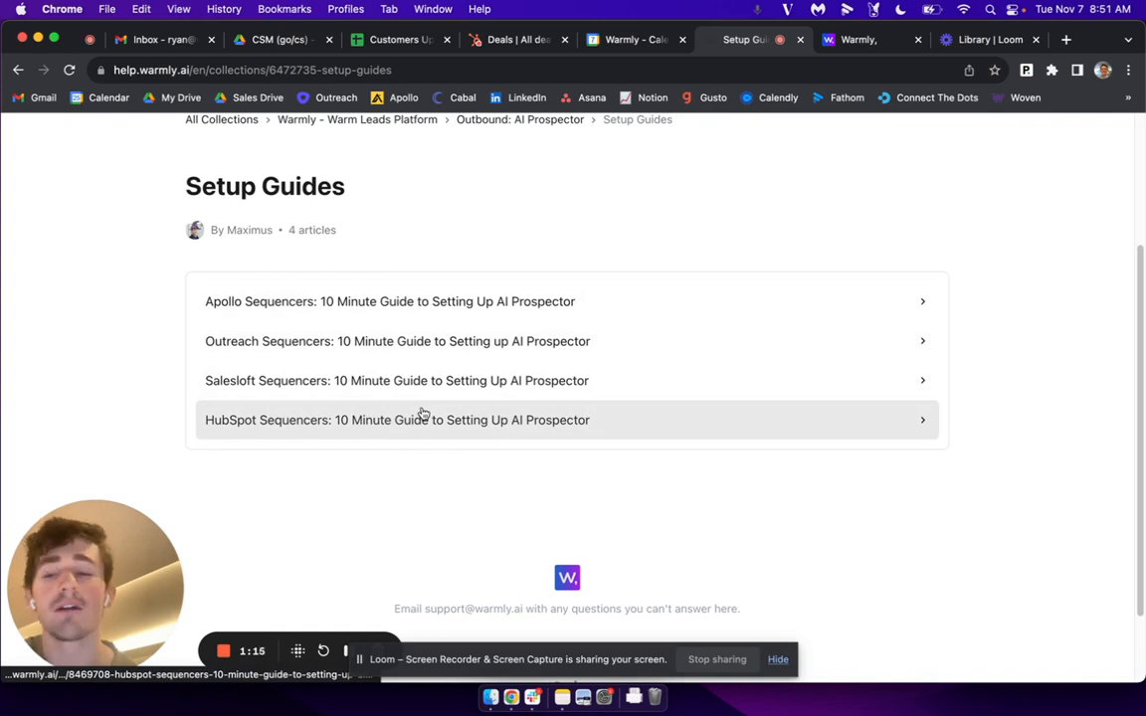
Return to the AI Prospector settings in the Warmly app and add a new workflow.
left_click(858, 39)
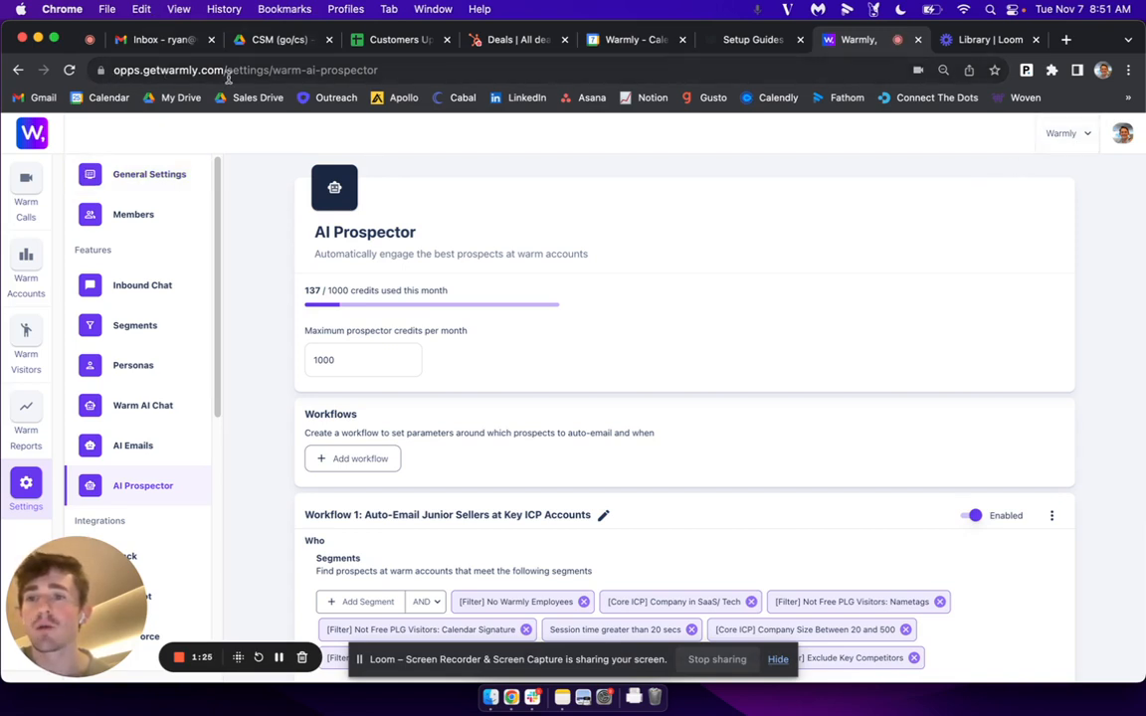
scroll(179, 491, "down", 2)
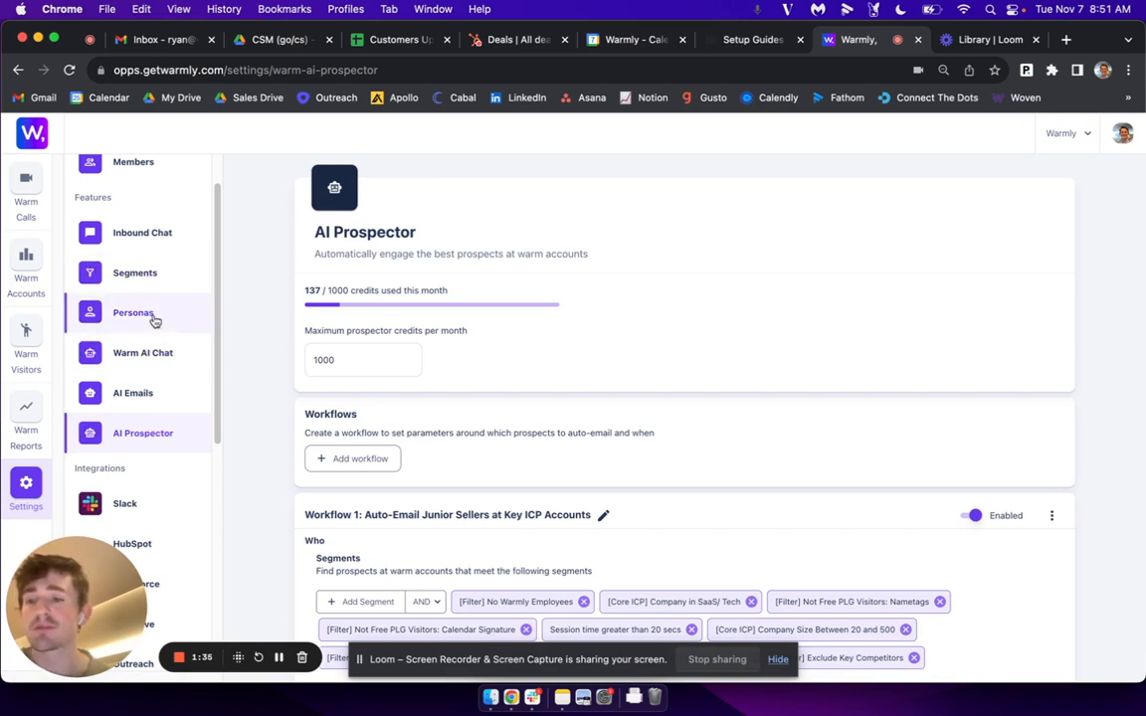
scroll(171, 324, "down", 3)
scroll(165, 328, "up", 3)
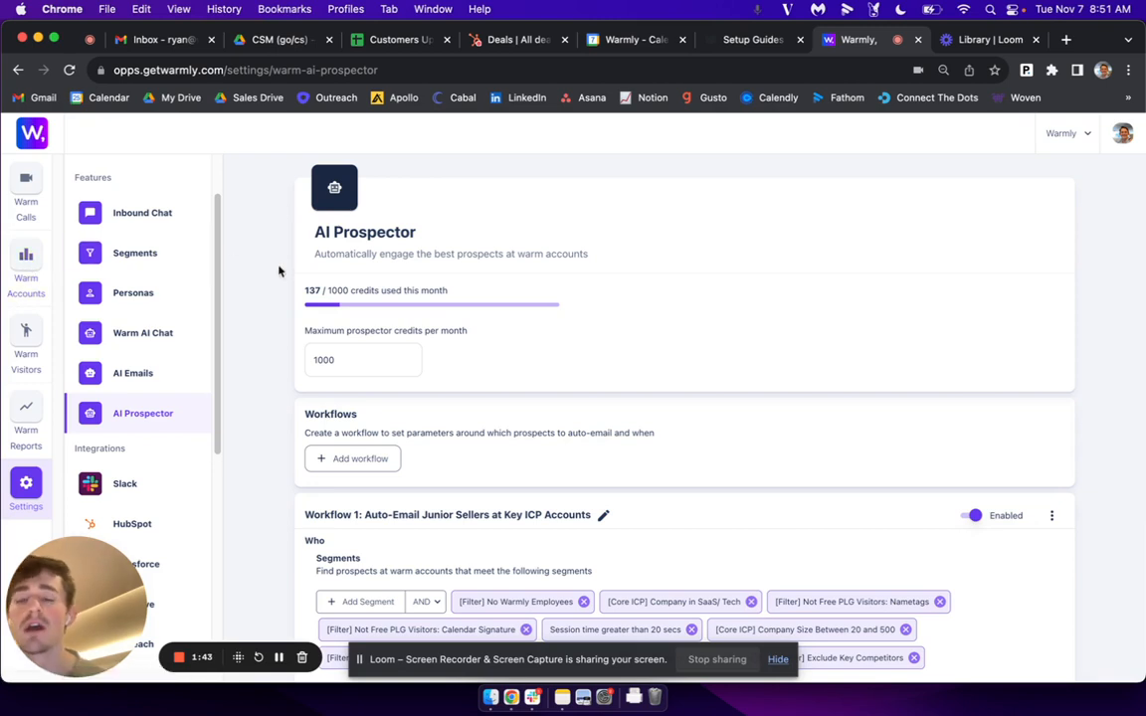
scroll(397, 305, "down", 1)
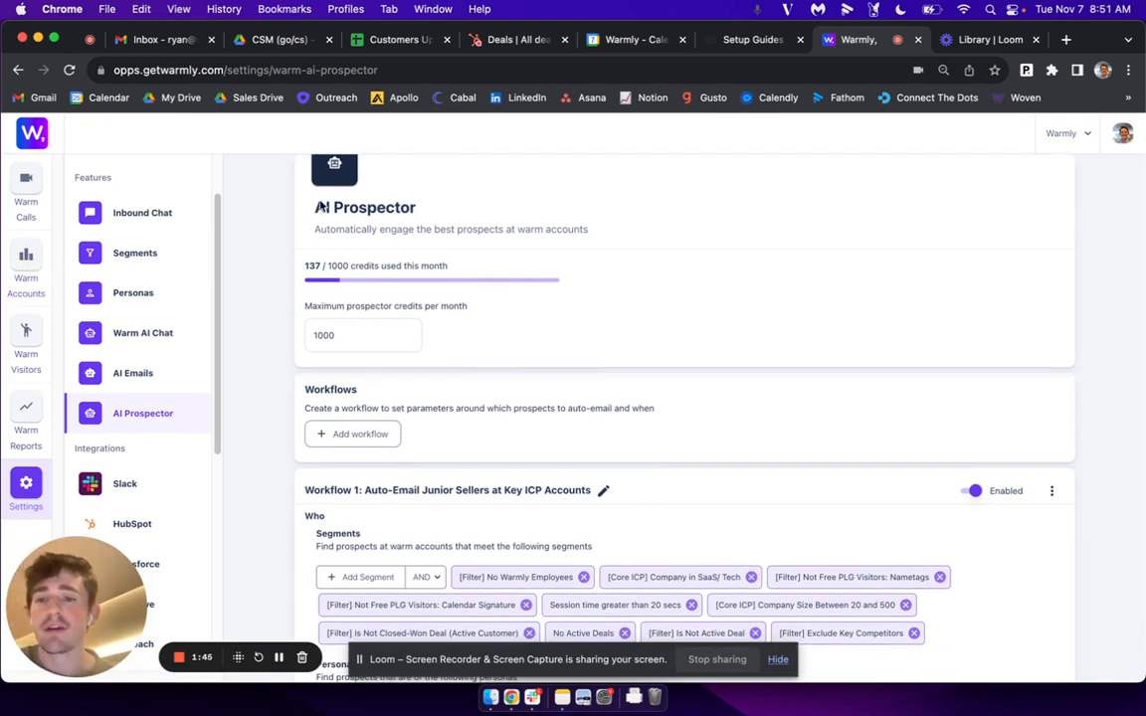
scroll(398, 348, "down", 3)
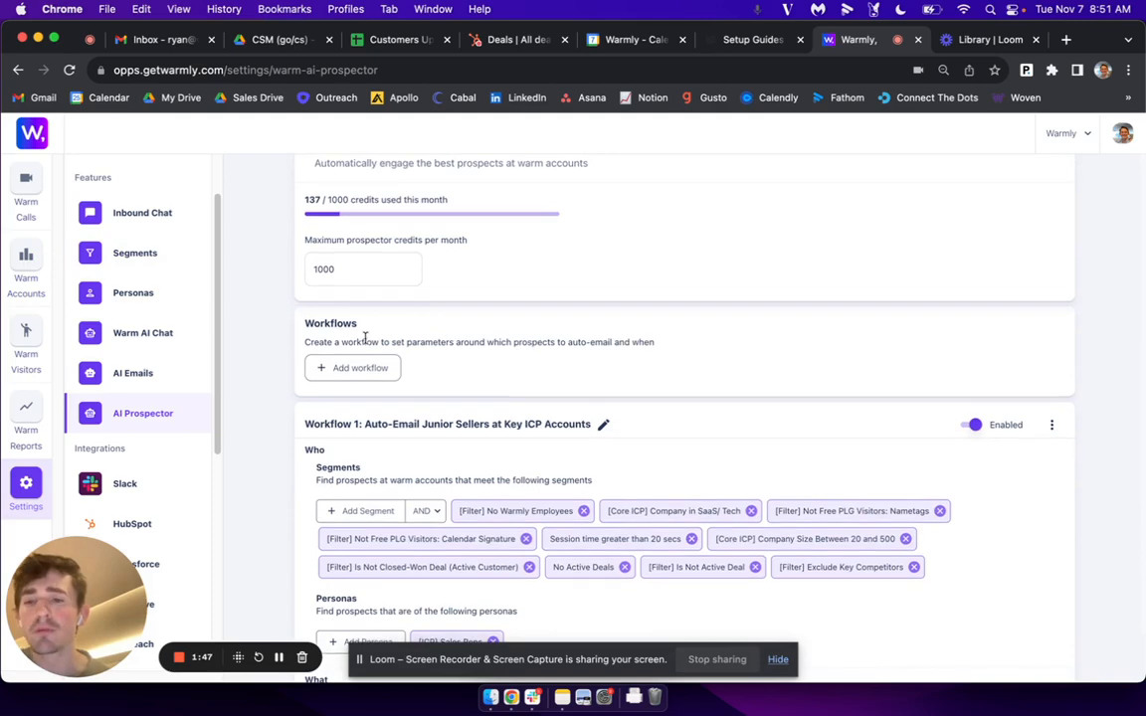
left_click(357, 375)
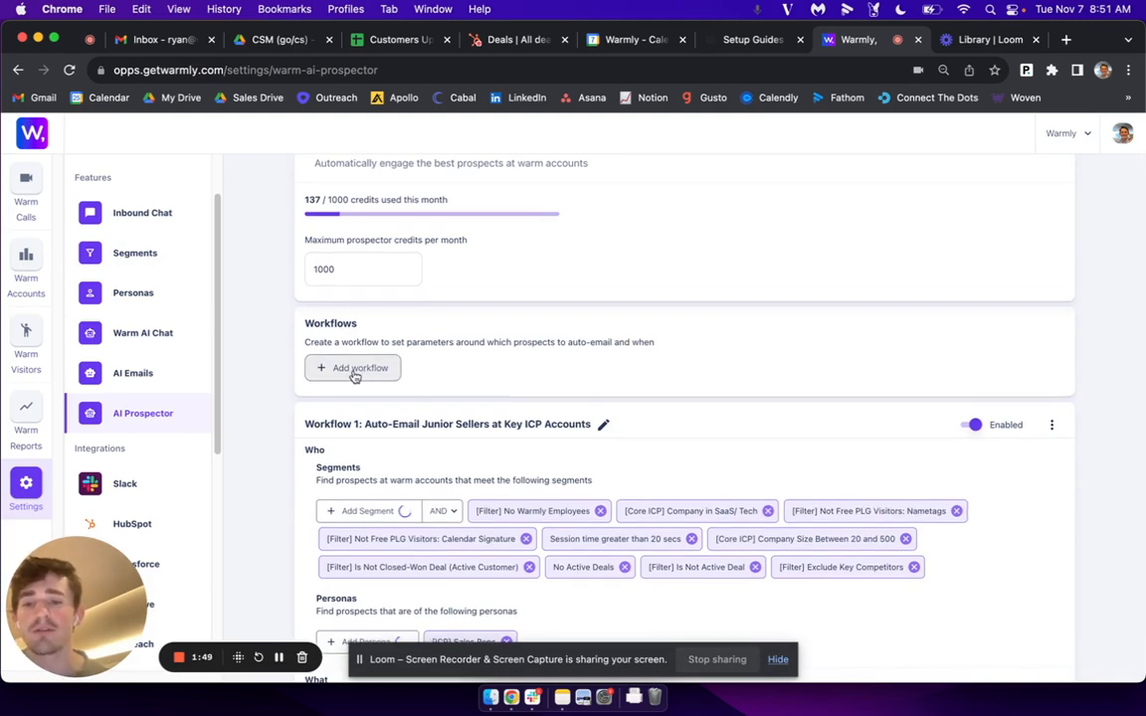
scroll(514, 317, "down", 15)
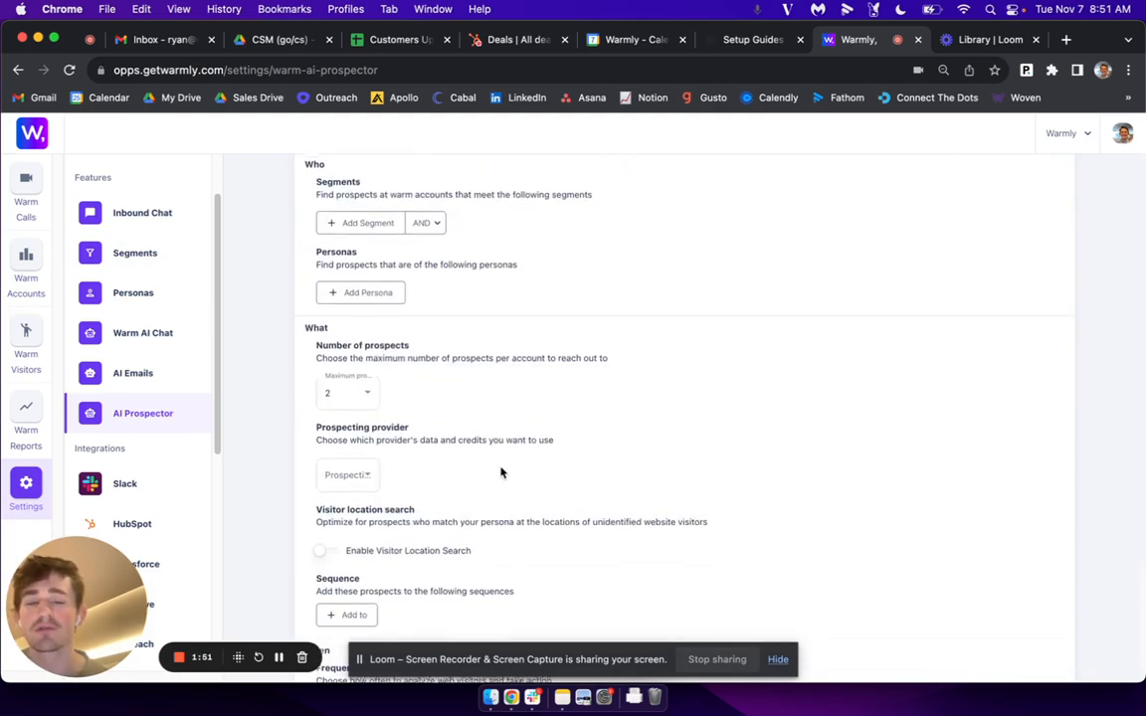
Rename the untitled workflow as "[PLAYBOOK] Engineering Leadership".
scroll(501, 473, "up", 1)
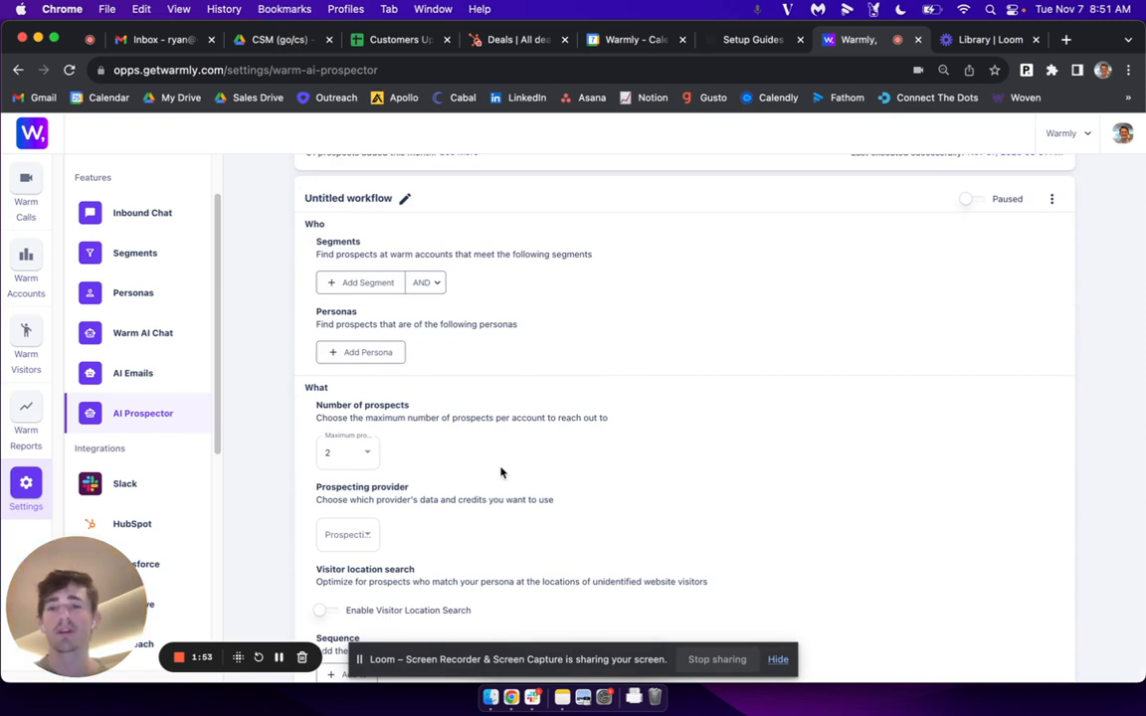
left_click(404, 199)
left_click(392, 196)
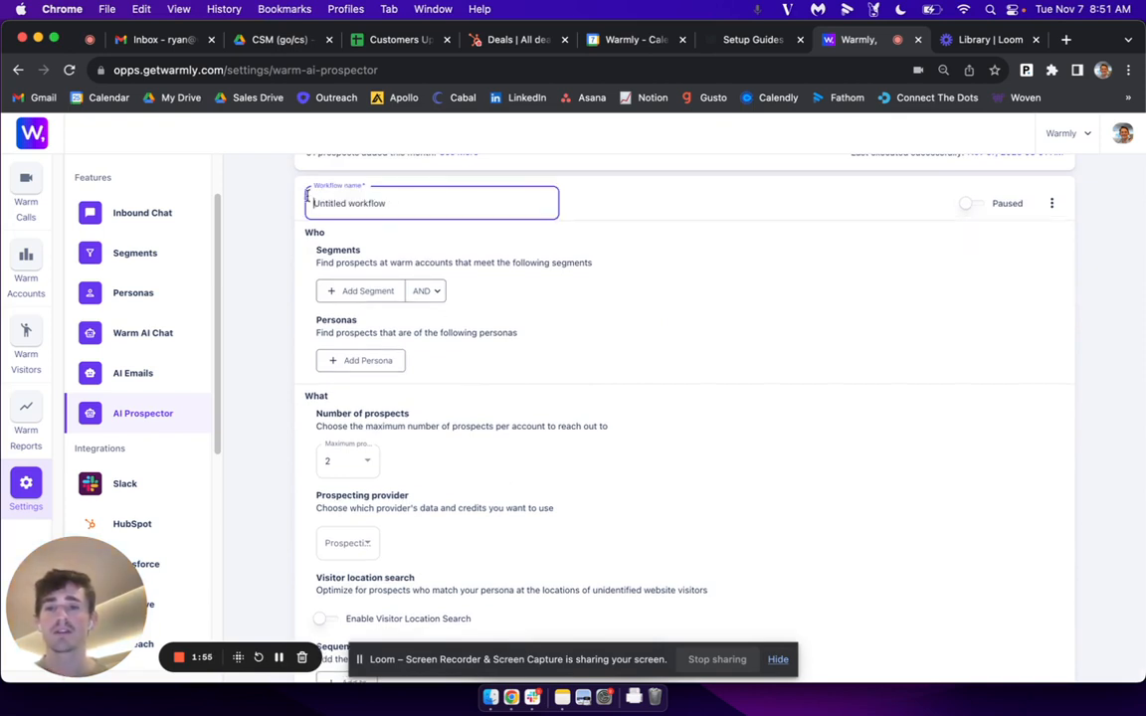
left_click_drag(308, 197, 422, 207)
key("BackSpace")
type("[PLAYBOOK] S")
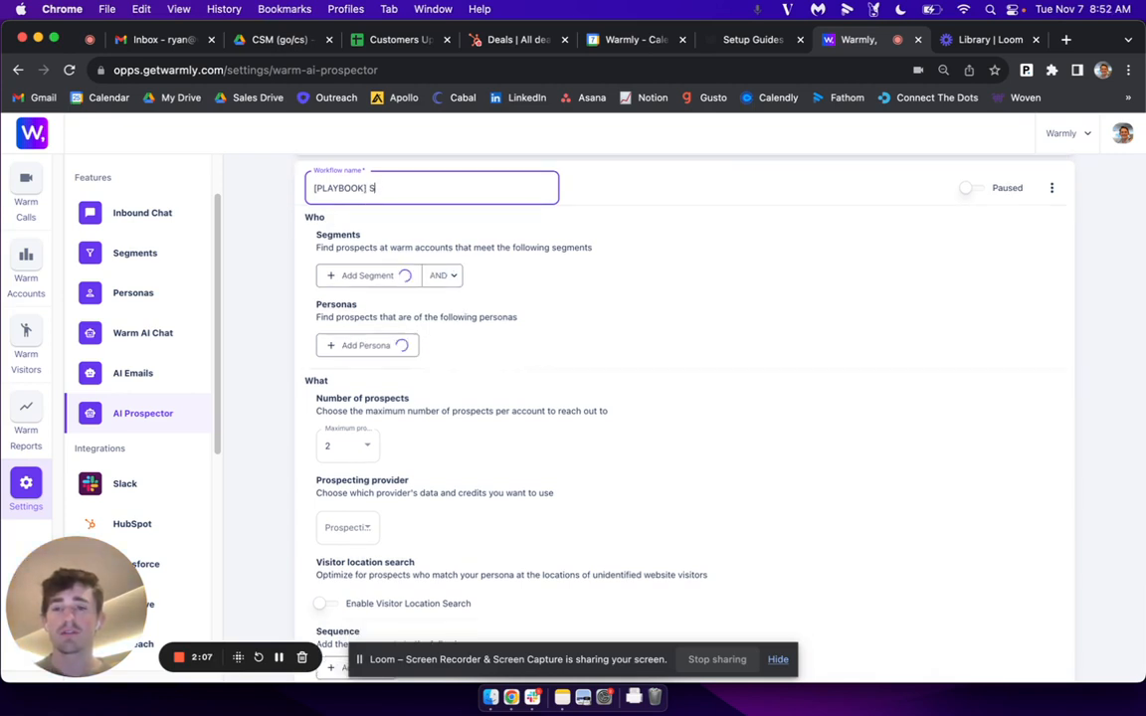
key("BackSpace")
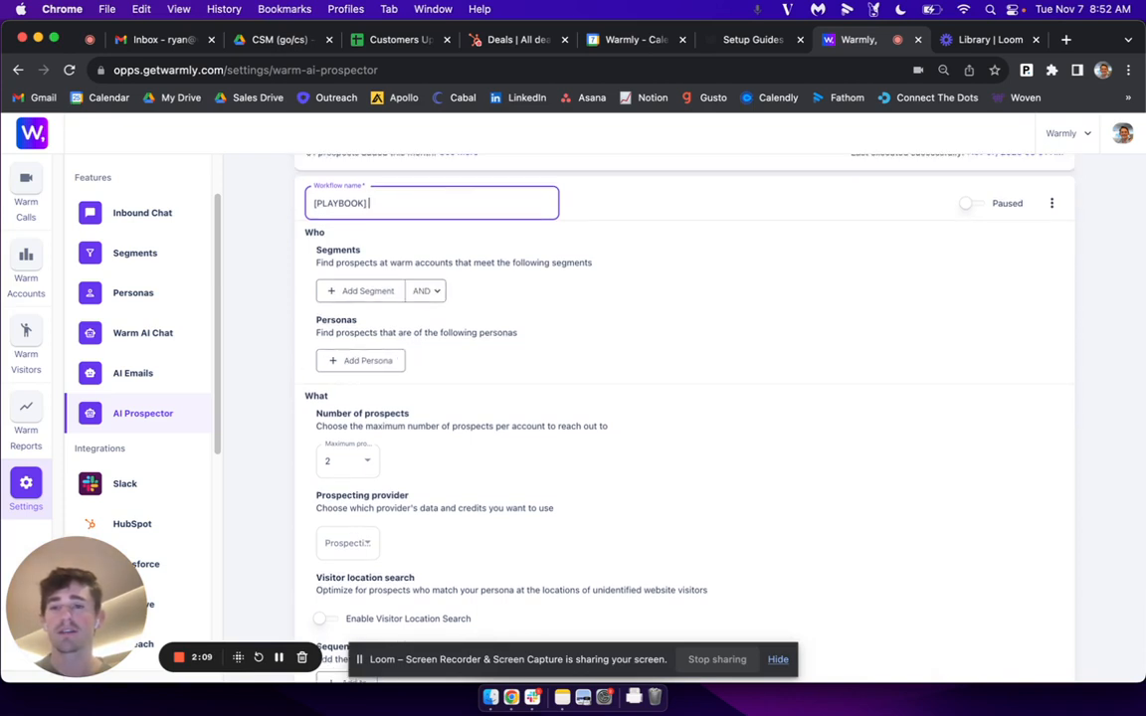
type("Engineering Leadership")
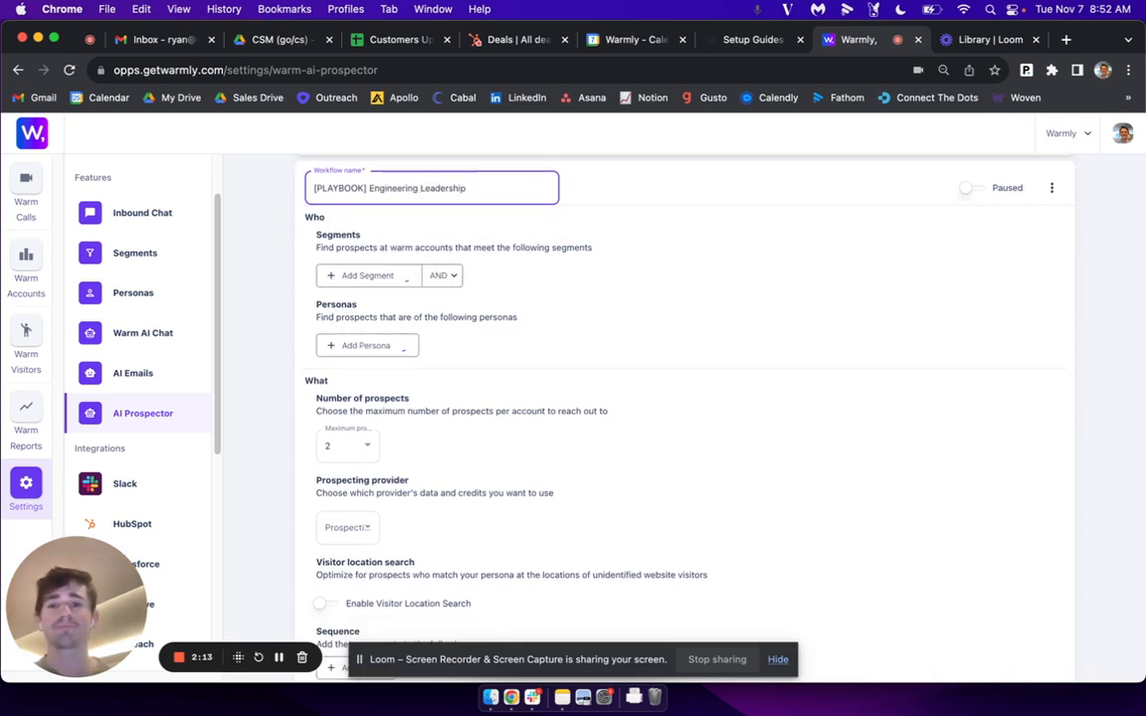
left_click(275, 222)
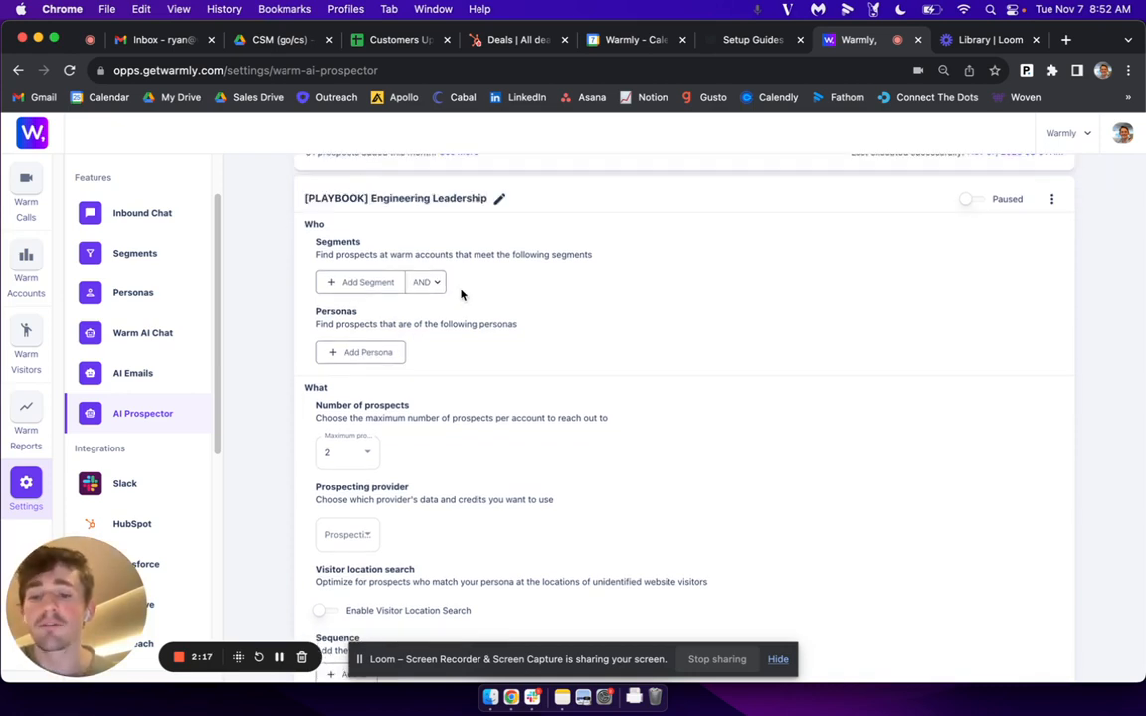
Review the new workflow's Who and What settings, from segments and personas down to the sequence.
scroll(418, 284, "down", 2)
scroll(378, 550, "up", 2)
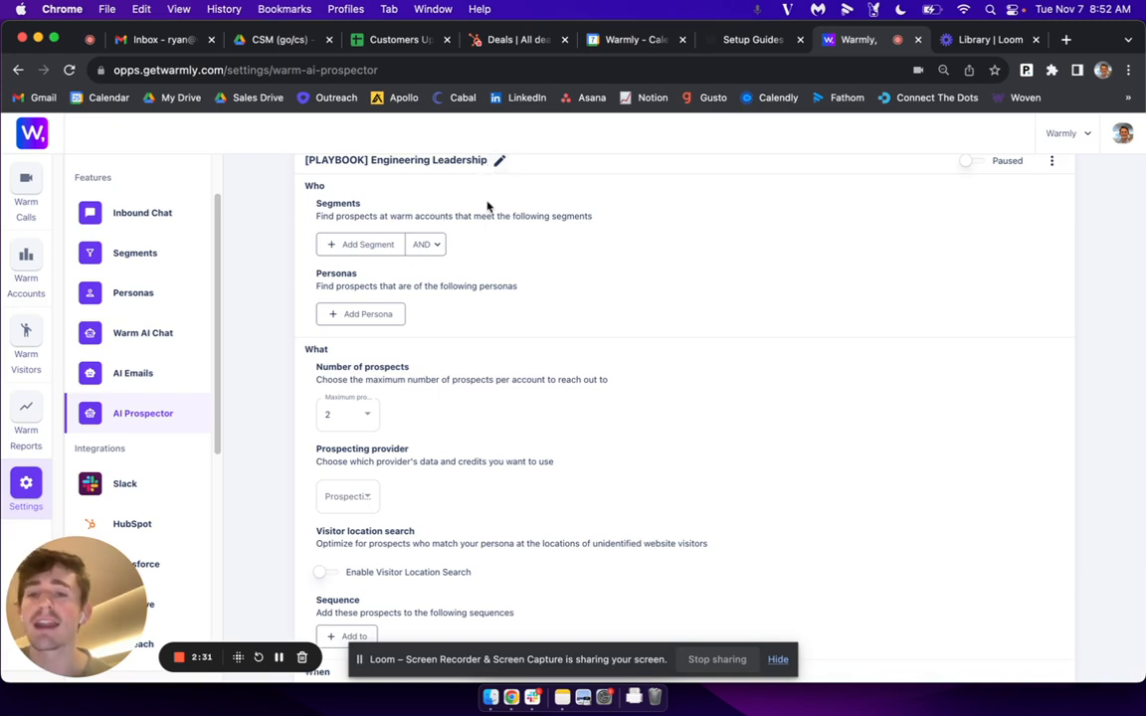
scroll(478, 298, "down", 3)
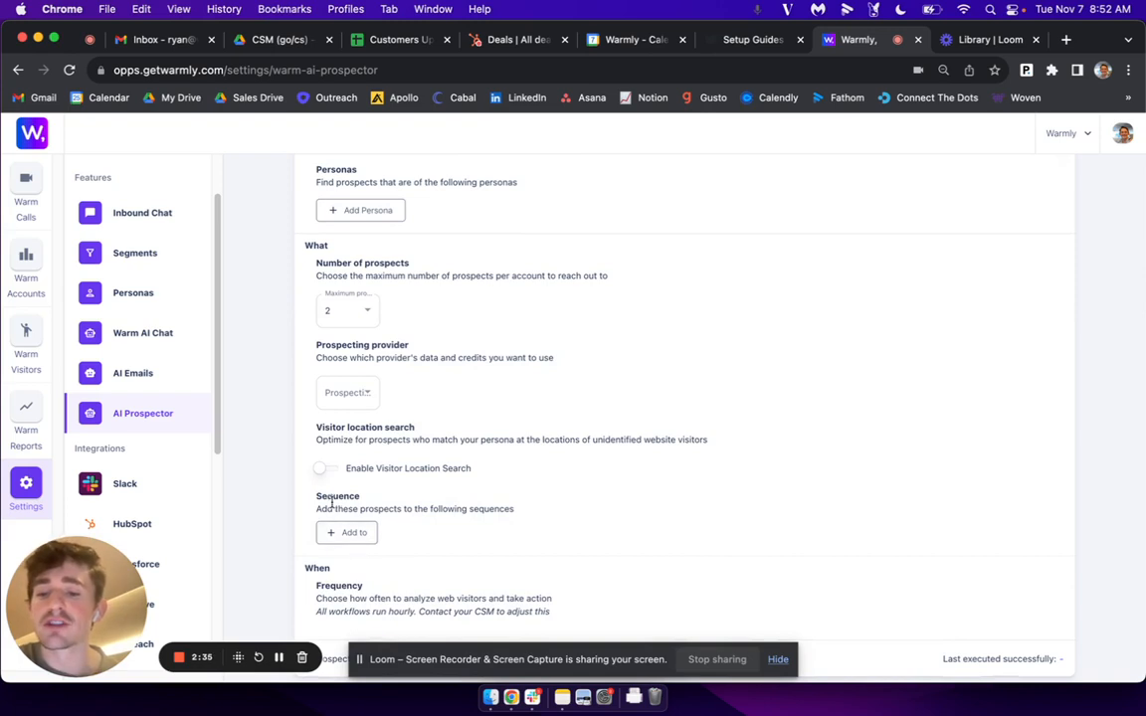
left_click_drag(318, 495, 363, 497)
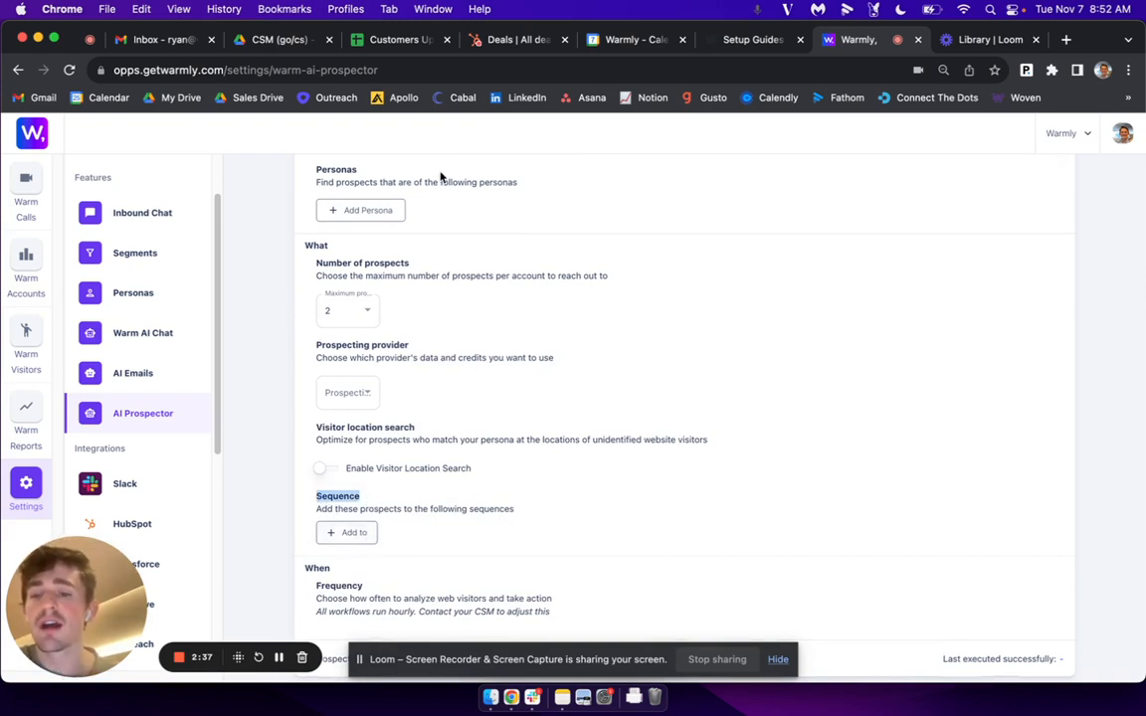
left_click(343, 498)
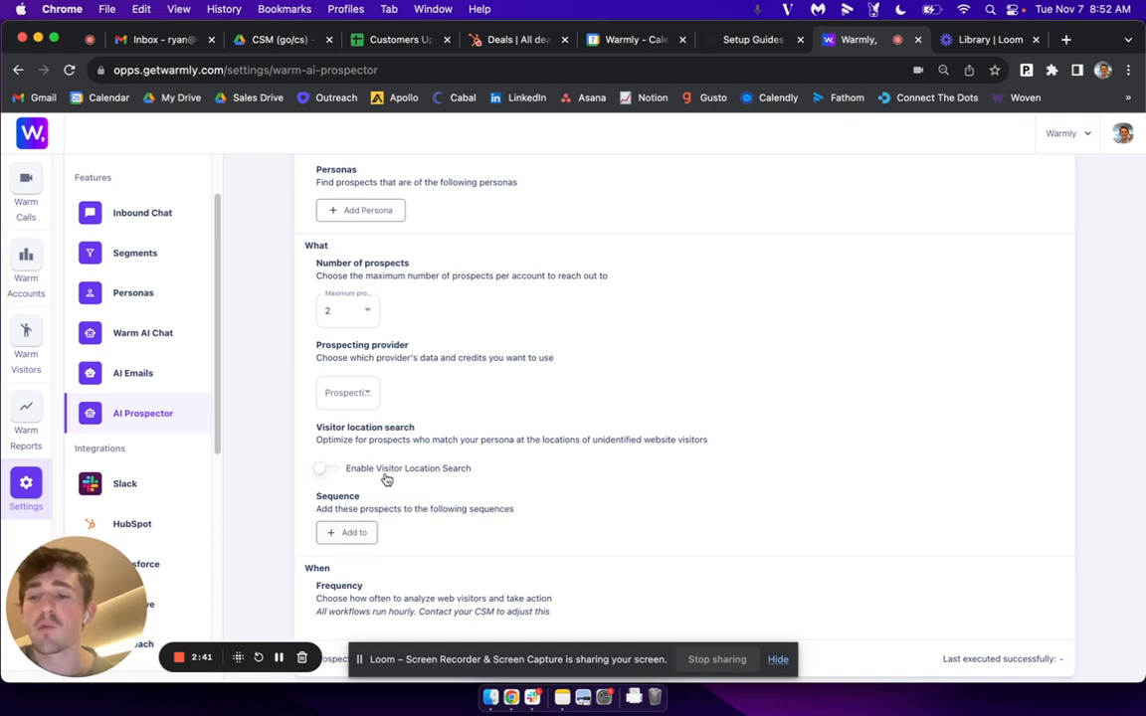
scroll(387, 467, "up", 3)
scroll(418, 447, "down", 2)
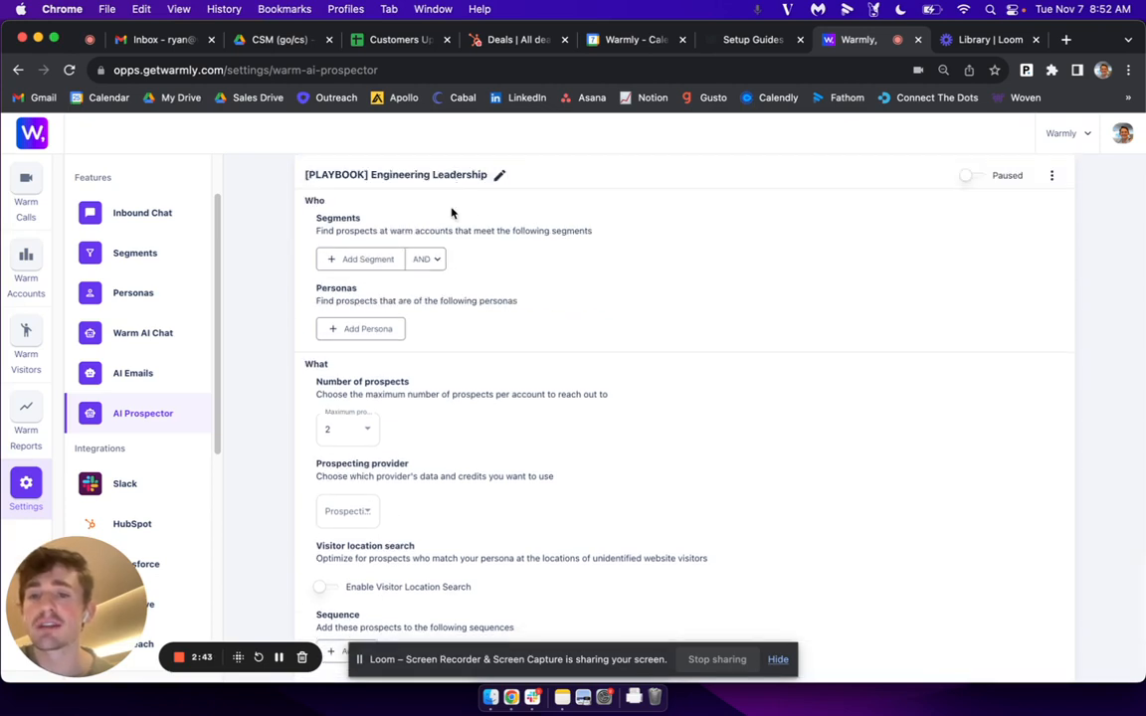
Start adding a sequence to the workflow with Outreach as the source and browse the available sequences.
scroll(423, 439, "down", 1)
left_click(354, 534)
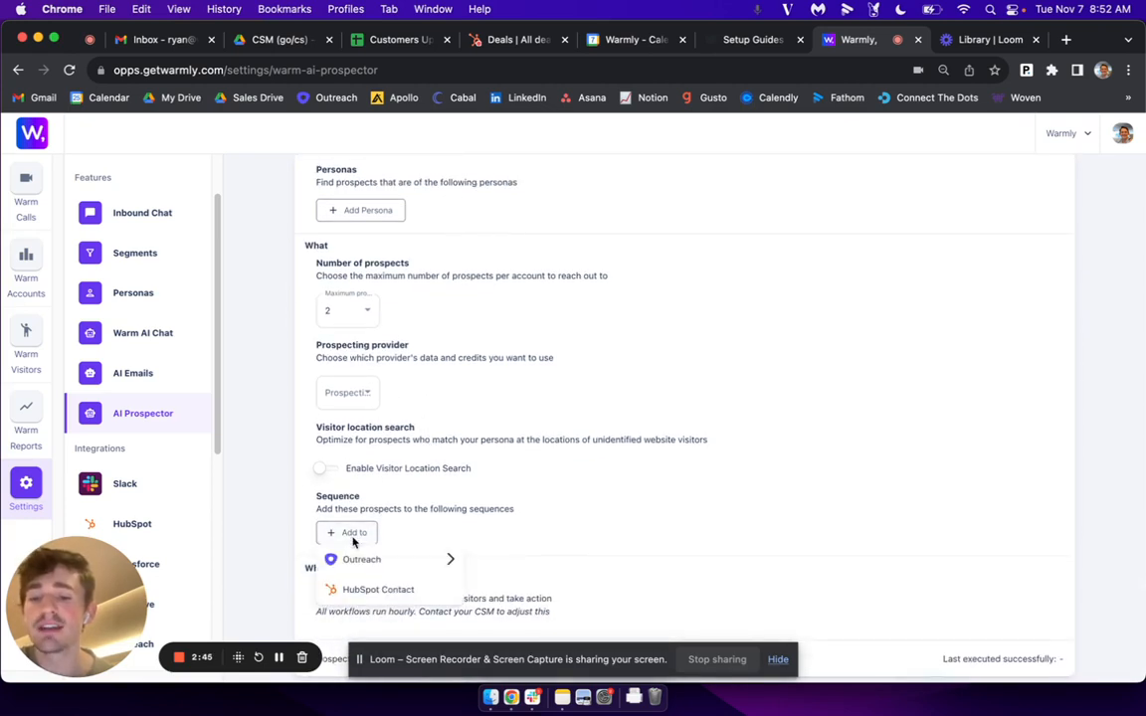
left_click(381, 561)
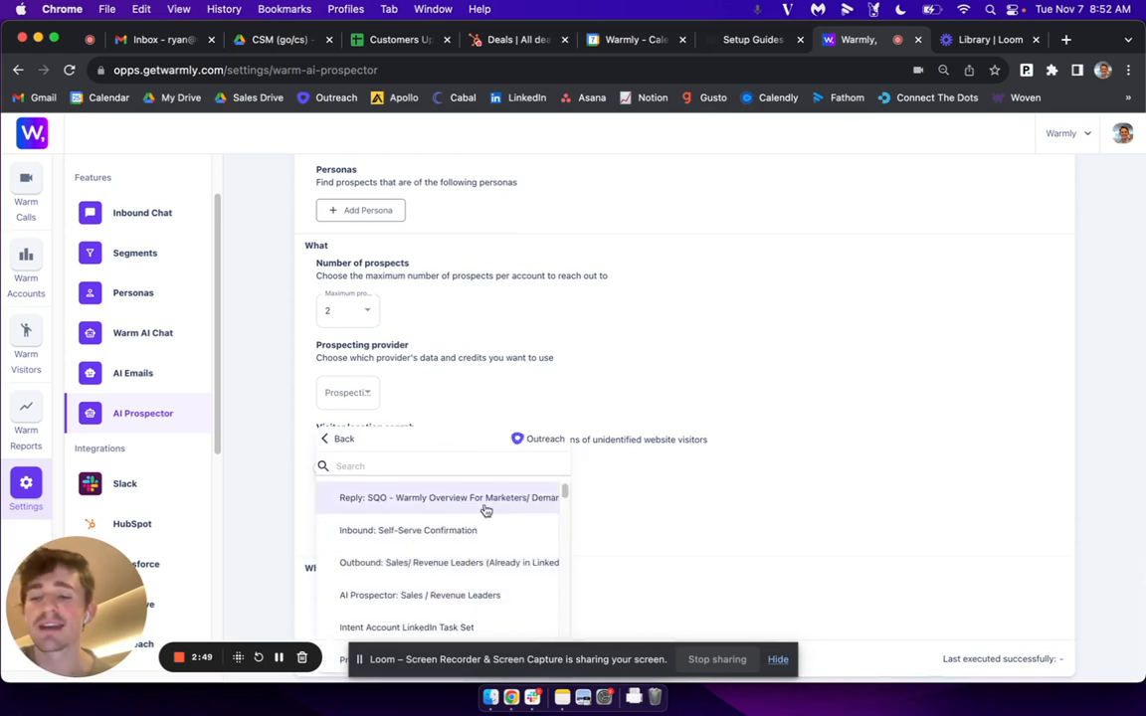
scroll(486, 510, "down", 5)
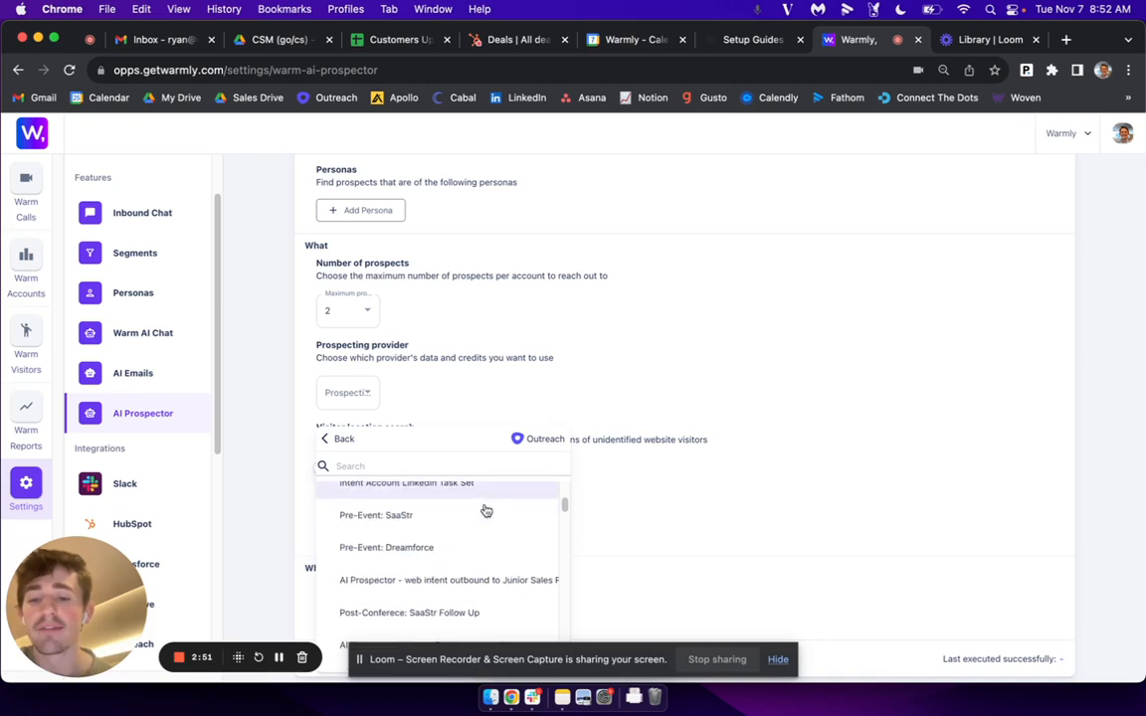
scroll(485, 510, "down", 12)
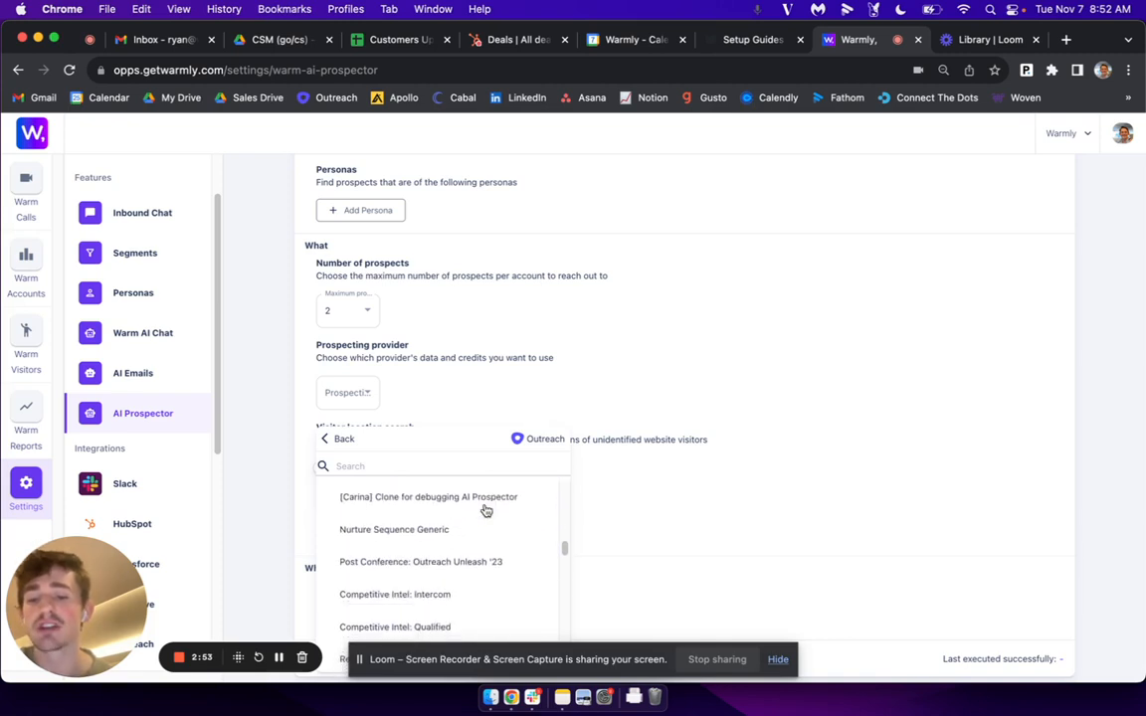
scroll(485, 510, "down", 4)
left_click(384, 464)
type("engin")
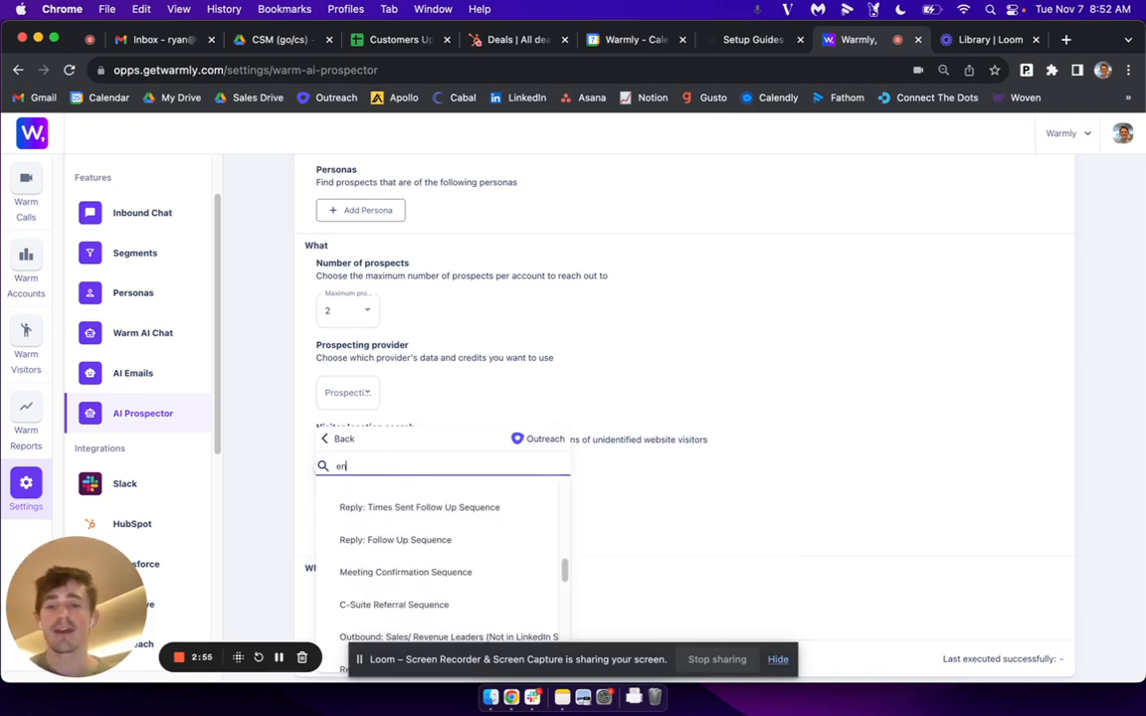
key("BackSpace")
key("BackSpace")
key("BackSpace")
key("BackSpace")
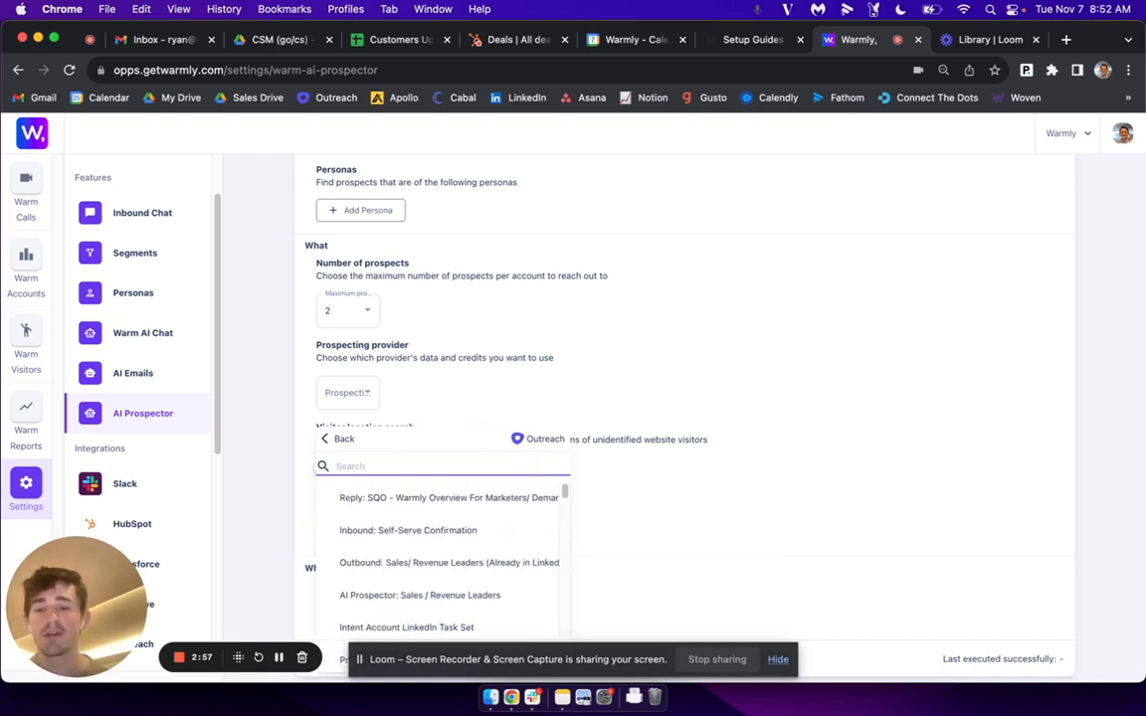
Select the Scribble Founders project sequence from the Outreach sequences.
scroll(486, 550, "down", 5)
scroll(486, 550, "down", 1)
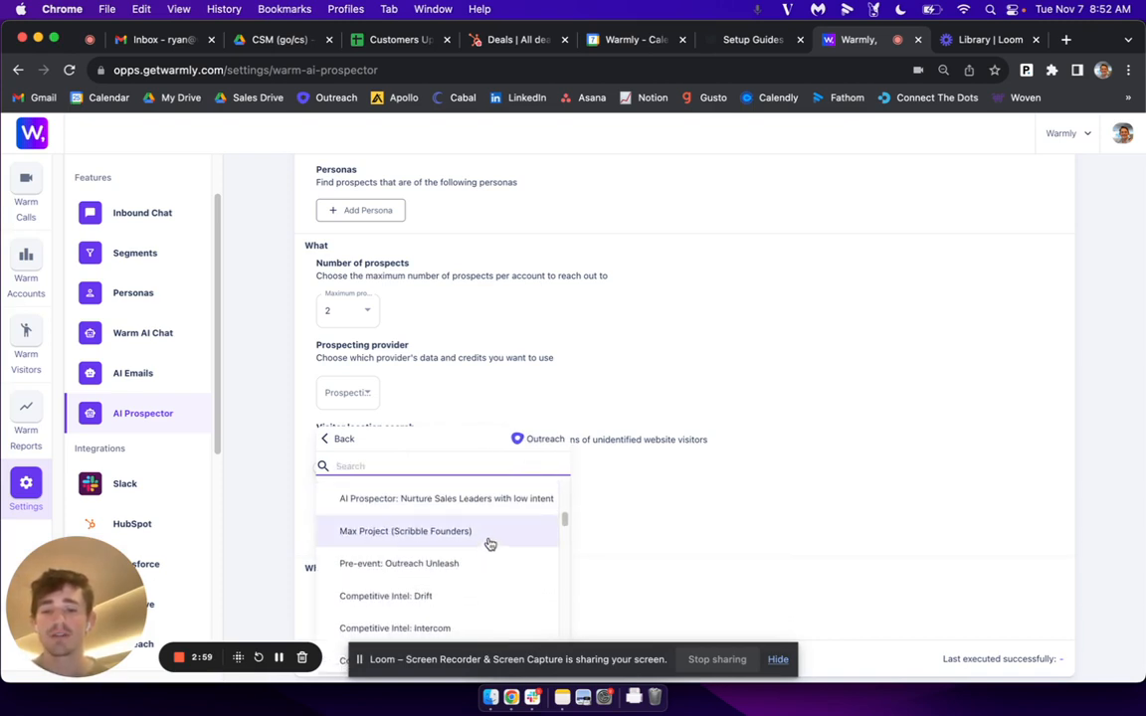
left_click(420, 538)
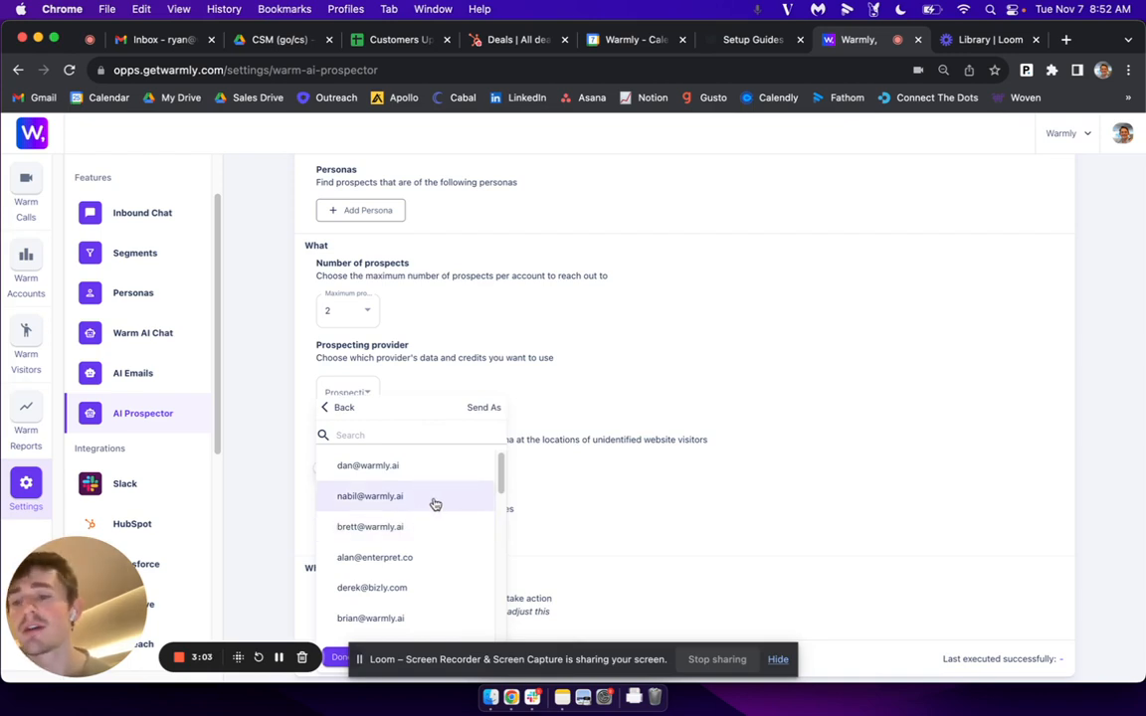
Choose a trywarmly.com sender address for the Scribble Founders sequence and finish adding it to the workflow.
scroll(434, 504, "down", 1)
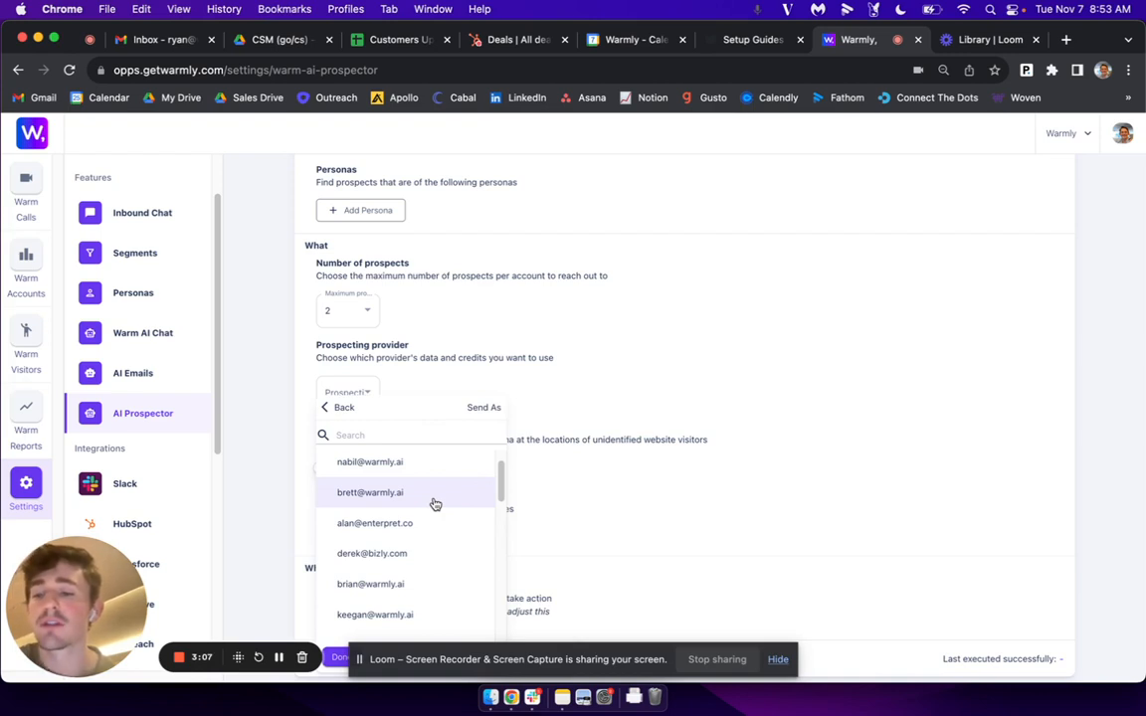
scroll(435, 504, "down", 10)
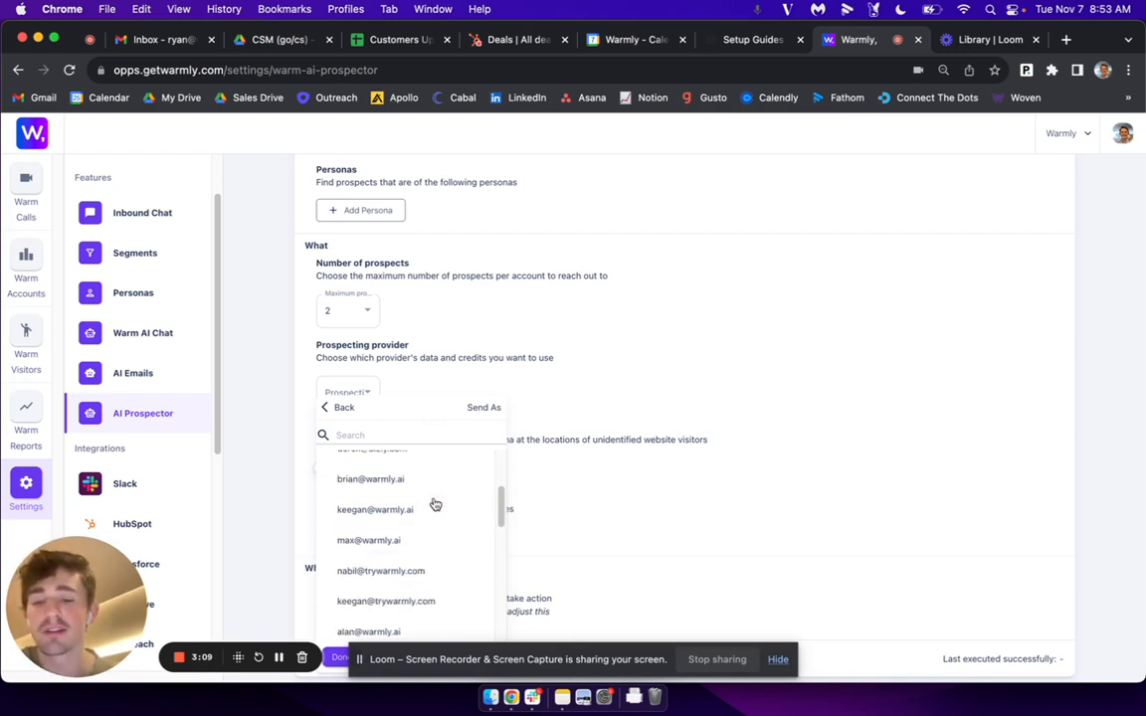
scroll(435, 504, "up", 1)
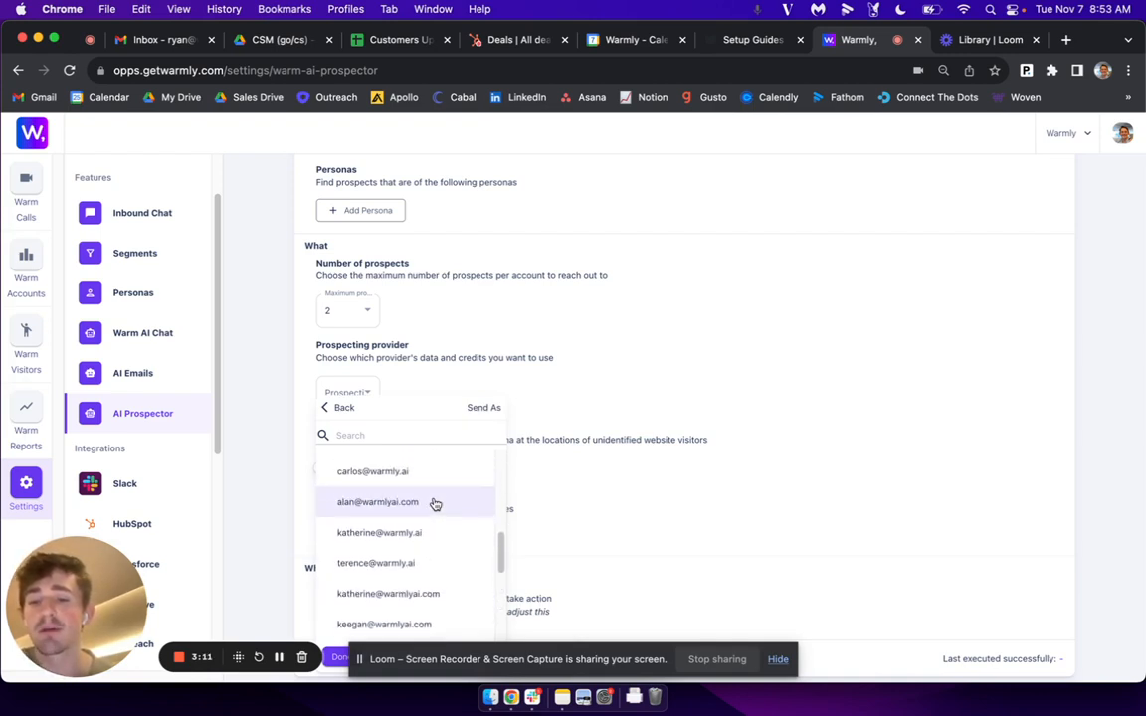
scroll(435, 504, "up", 2)
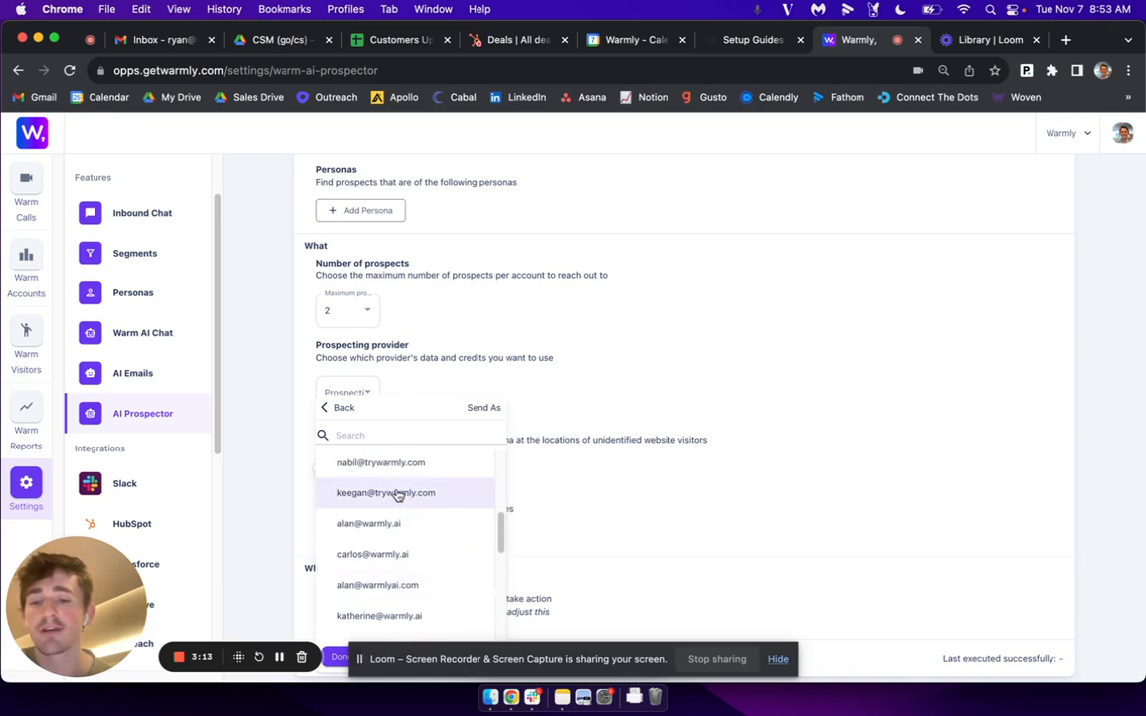
left_click(339, 657)
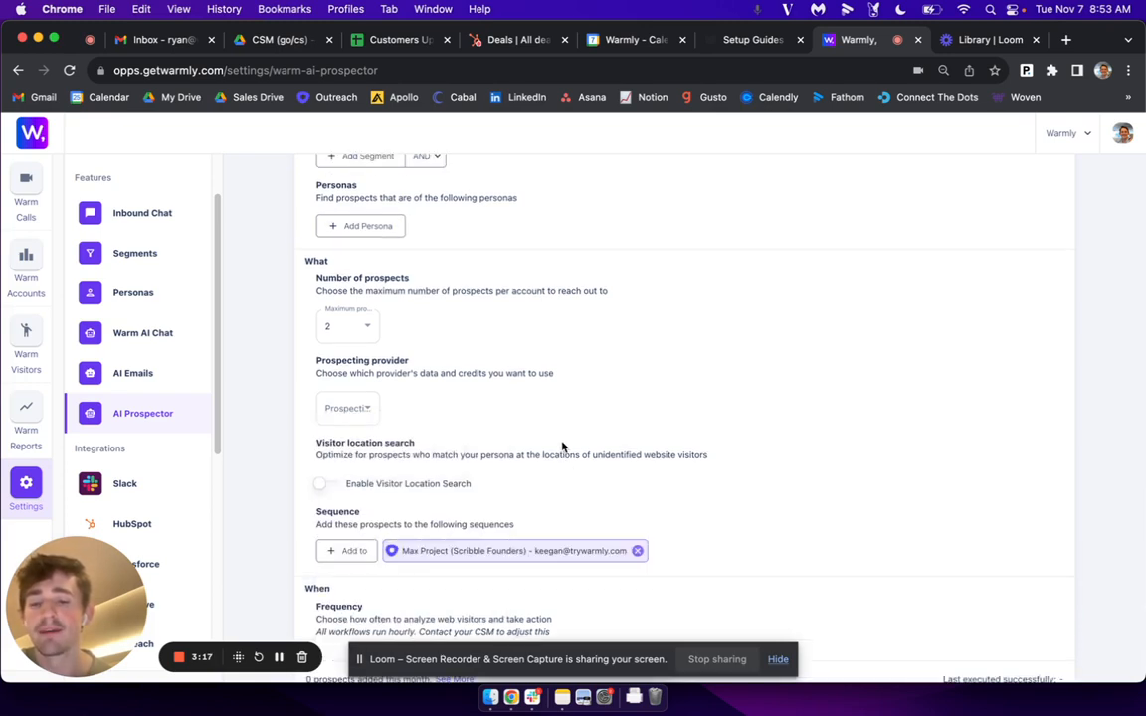
Review the Engineering Leadership workflow's title and its Segments and Personas settings under Who.
scroll(388, 509, "up", 3)
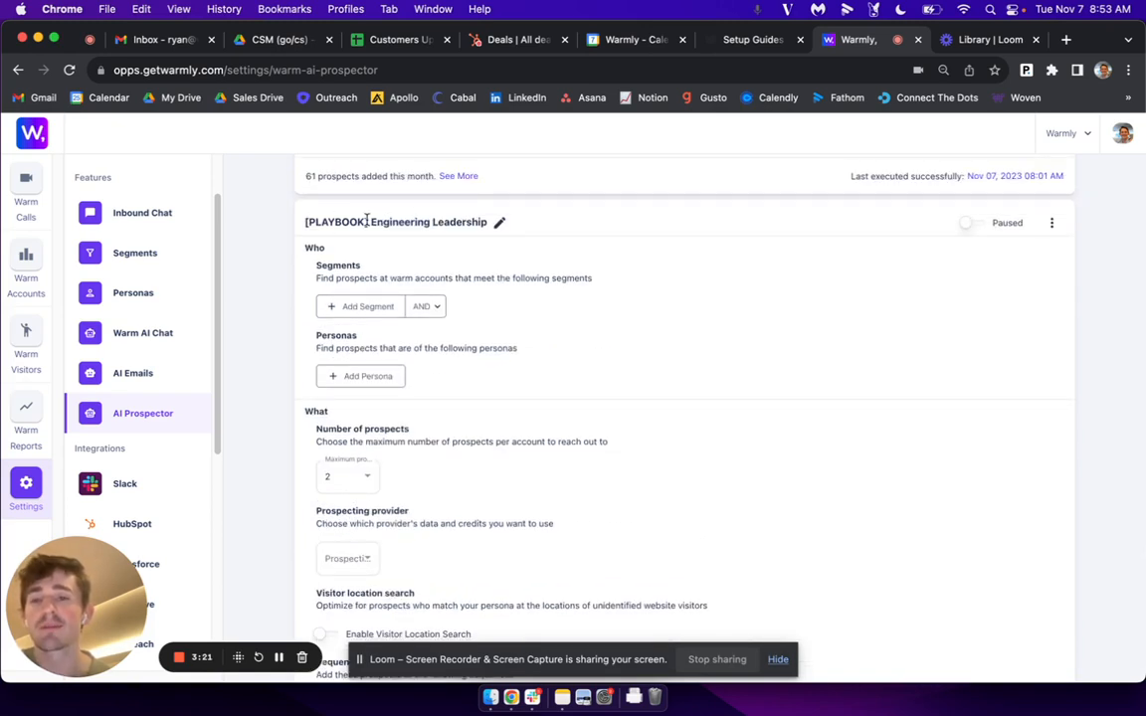
left_click_drag(372, 221, 486, 223)
scroll(478, 225, "down", 3)
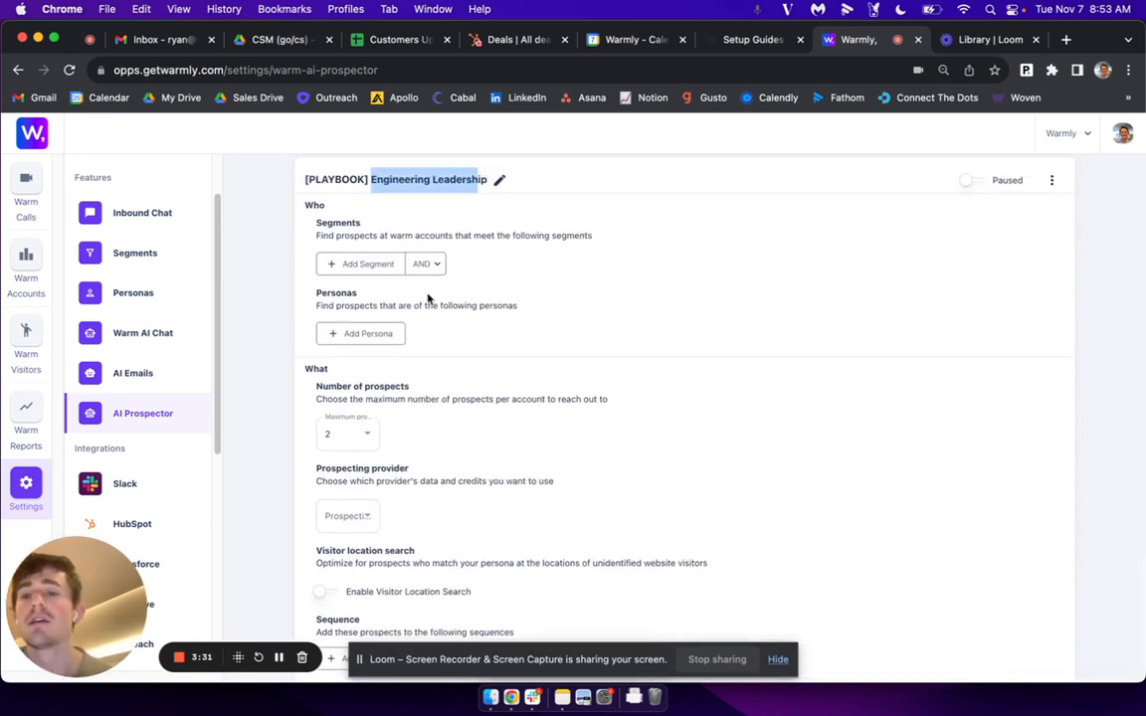
left_click(295, 230)
left_click_drag(314, 223, 361, 223)
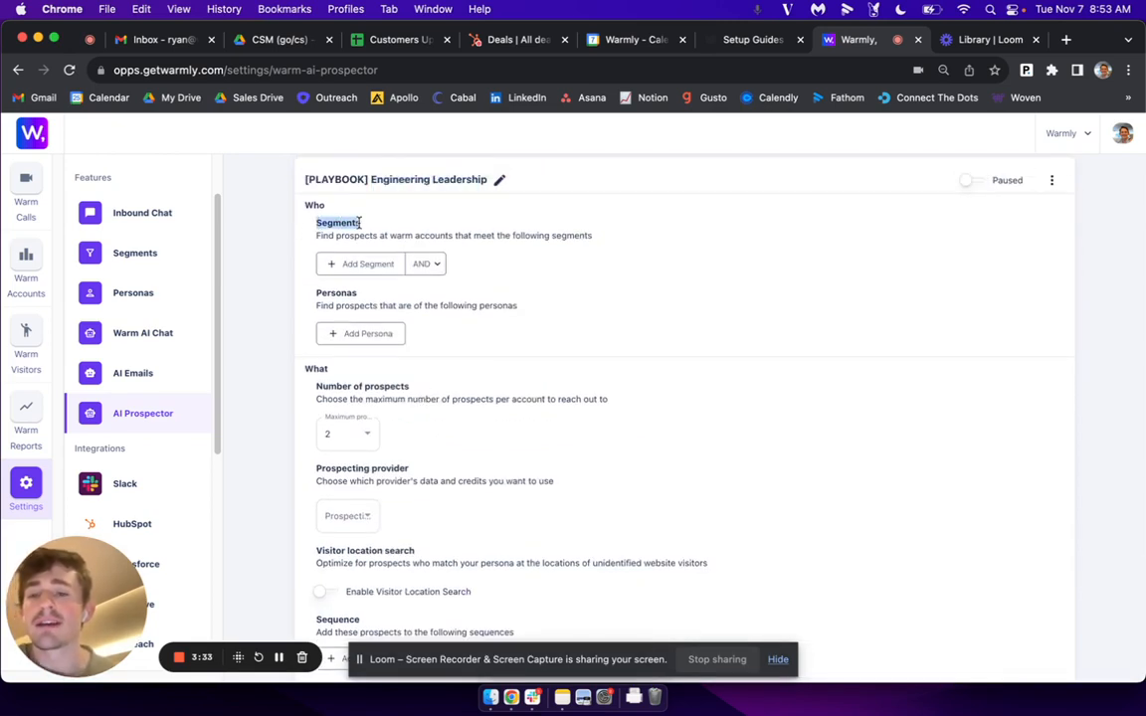
left_click(364, 227)
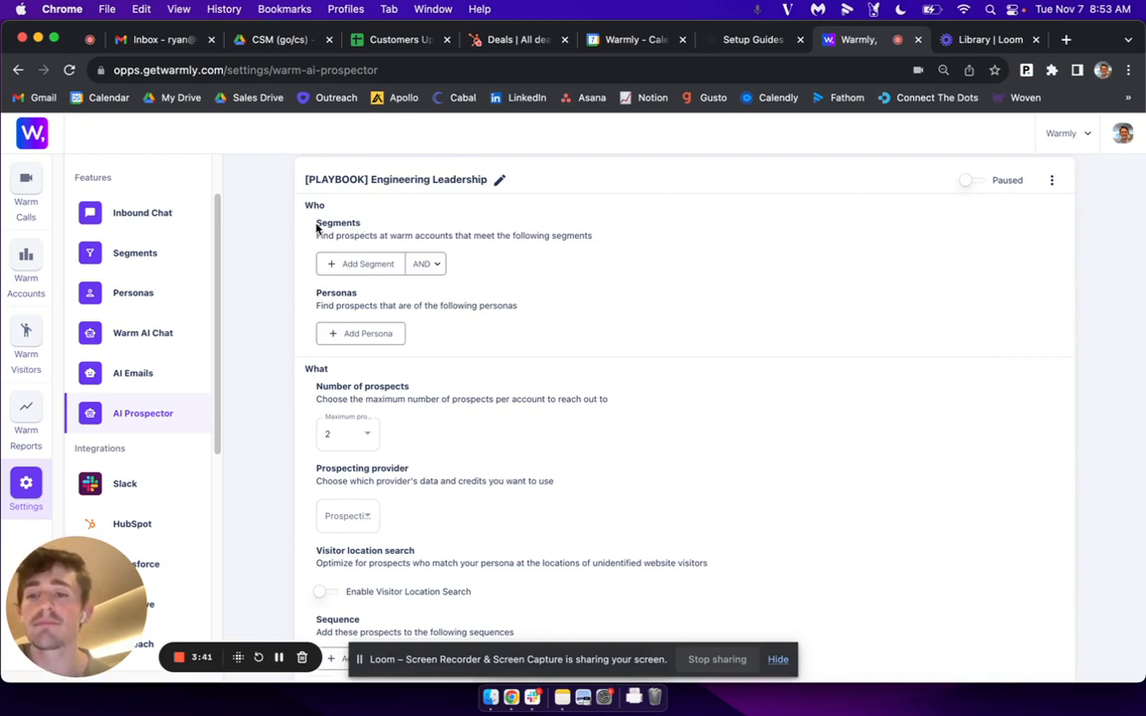
left_click_drag(315, 223, 362, 229)
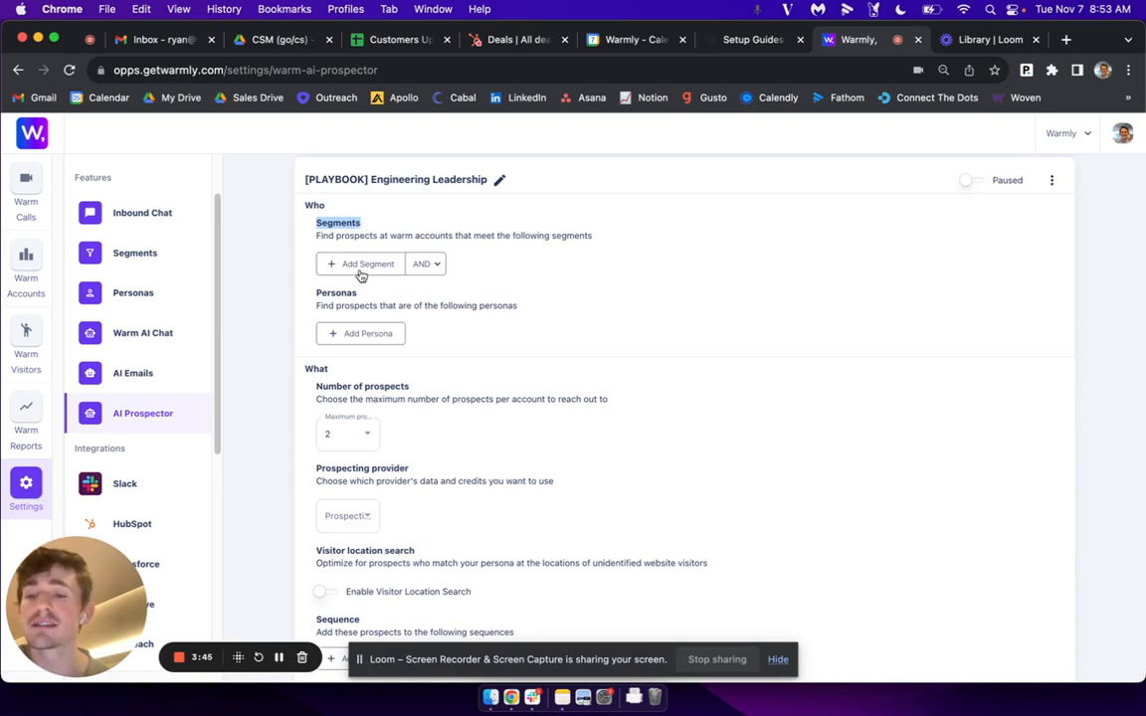
left_click_drag(316, 292, 359, 295)
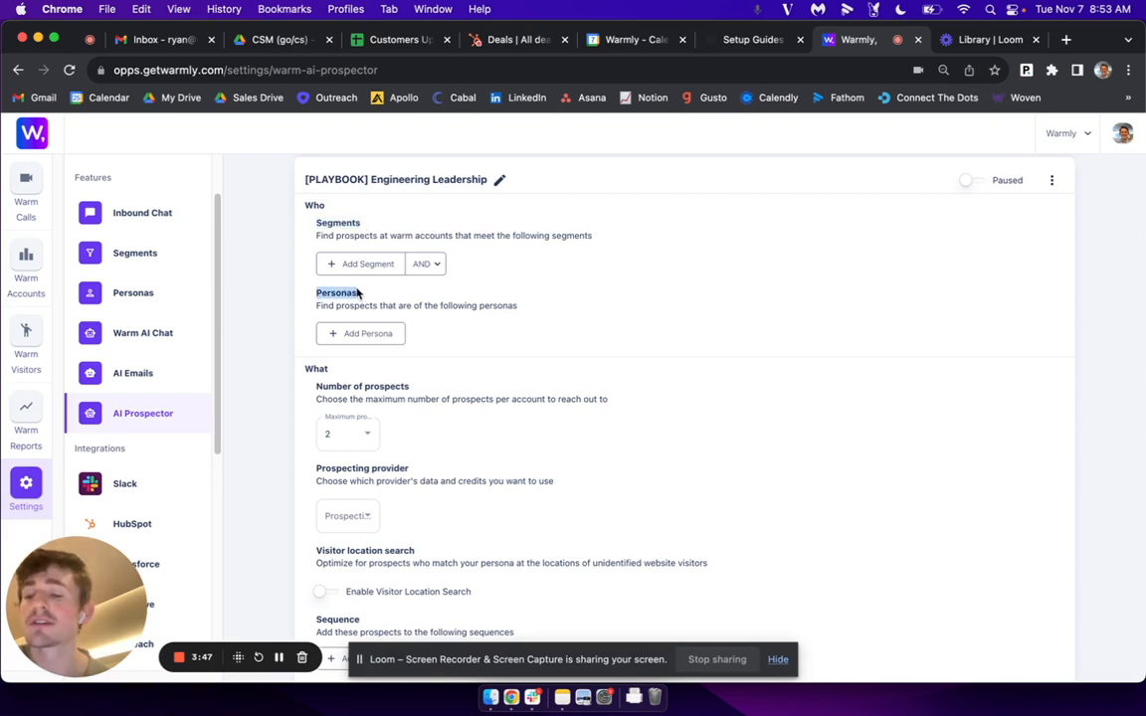
left_click(322, 224)
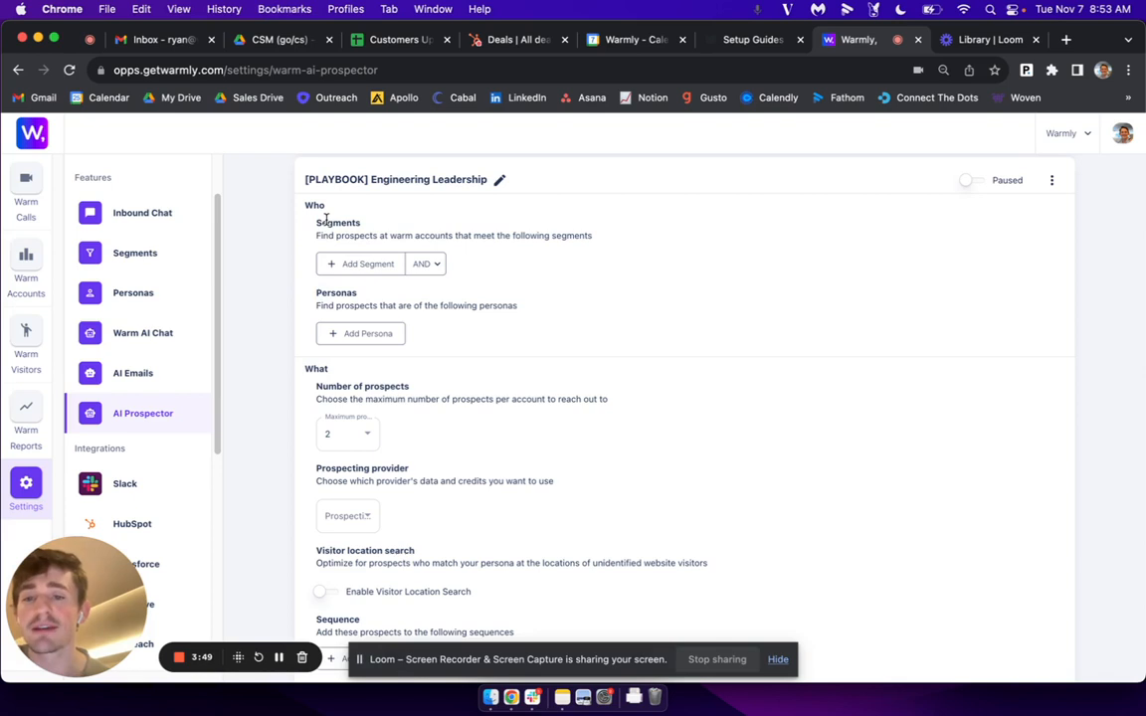
Go to the Segments settings and start a new segment named "[PLAYBOOK]".
left_click(173, 256)
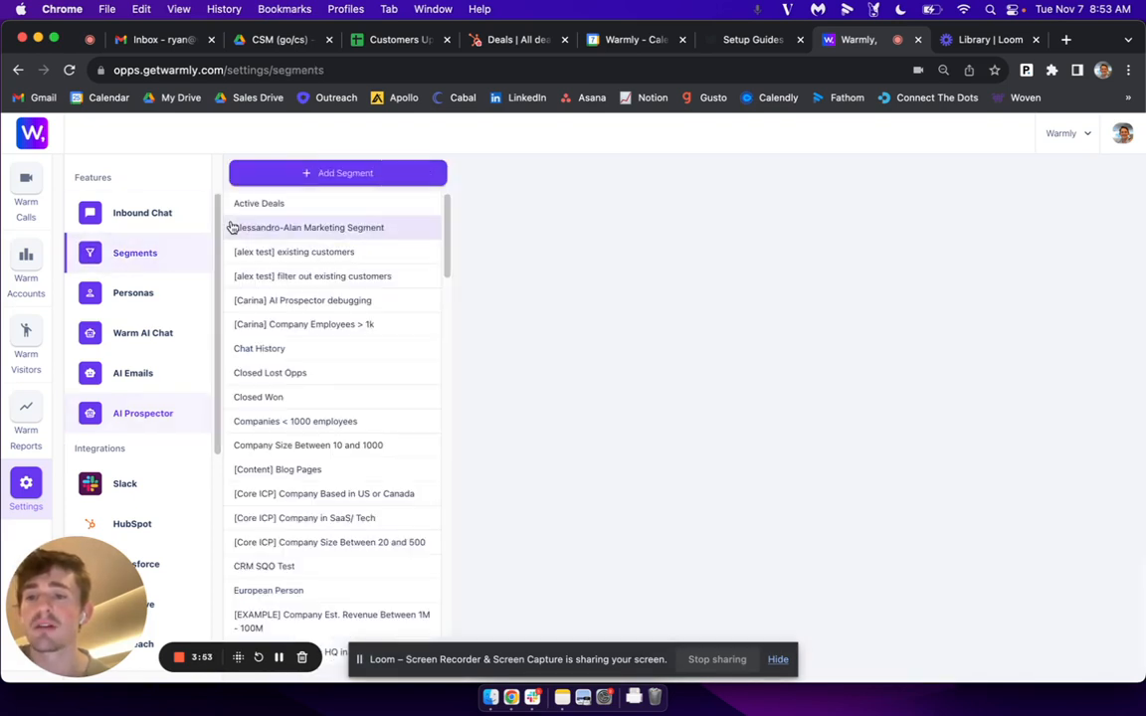
left_click(304, 179)
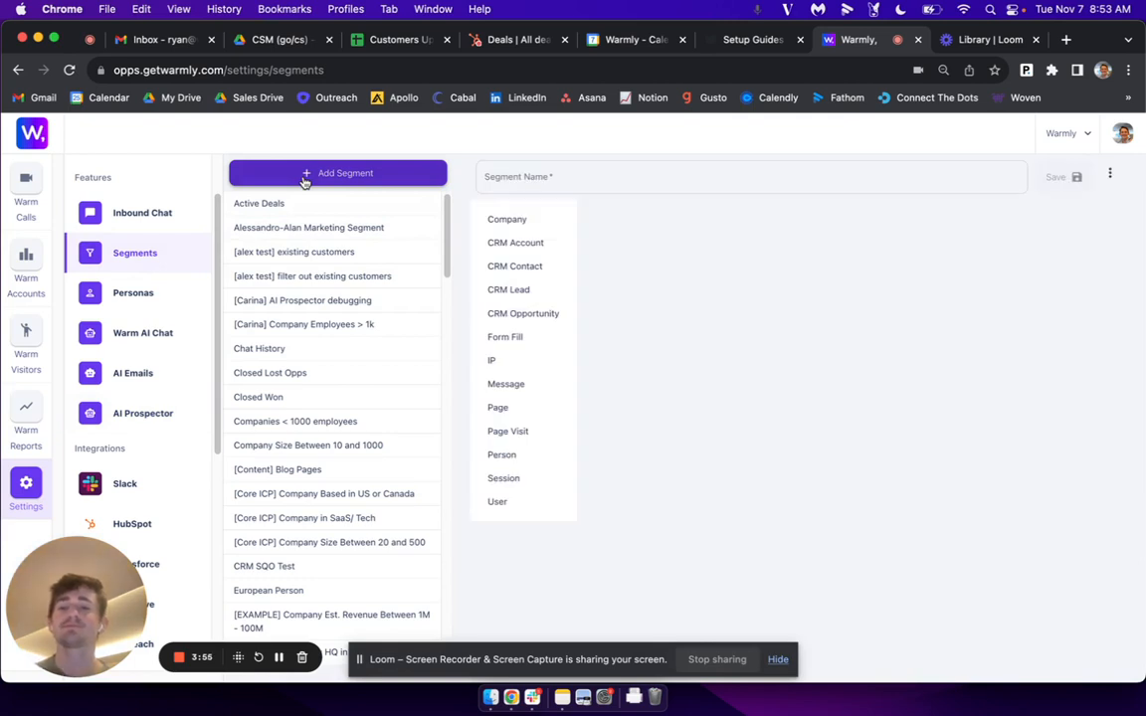
left_click(525, 174)
type("[PLAYB")
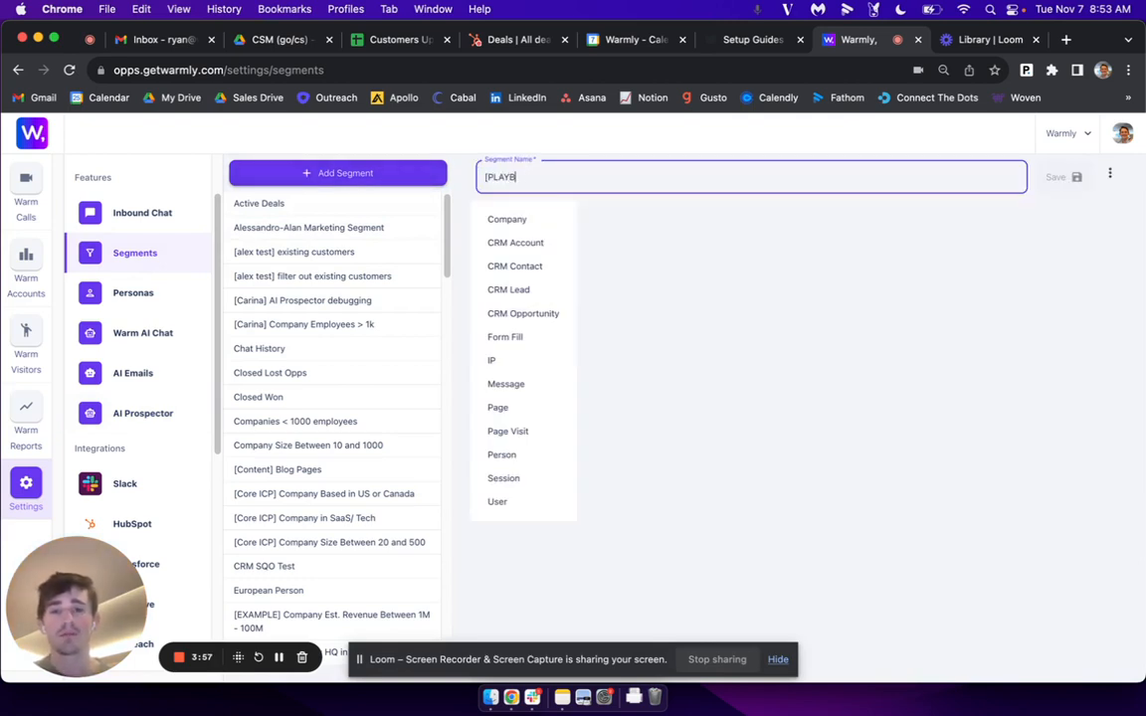
type("OOK]")
key("Return")
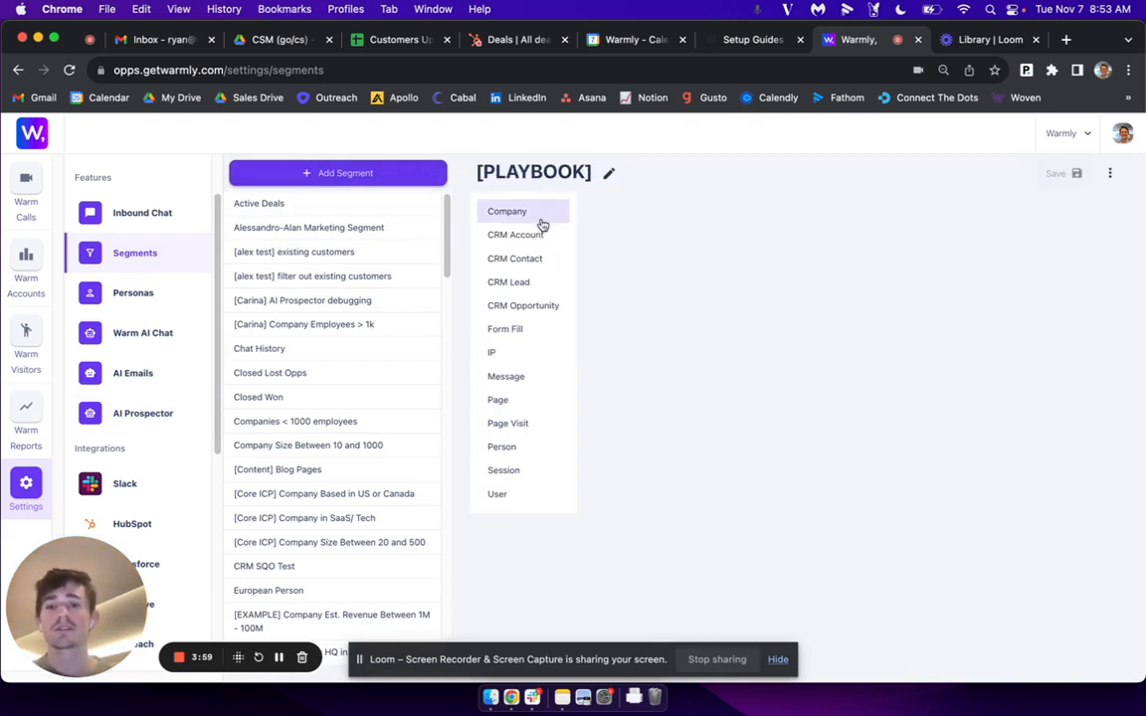
Add a Company condition to the segment requiring Company metrics employees greater than or equal to 25.
left_click(509, 212)
left_click(640, 309)
type("empl")
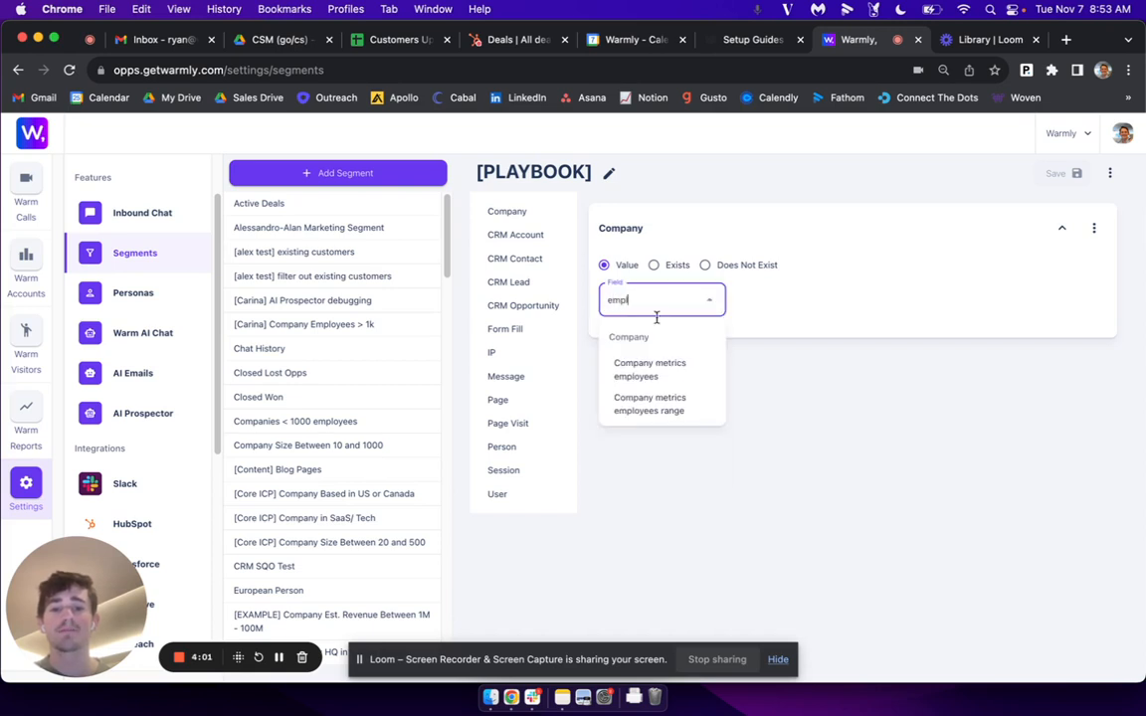
left_click(669, 372)
left_click(785, 302)
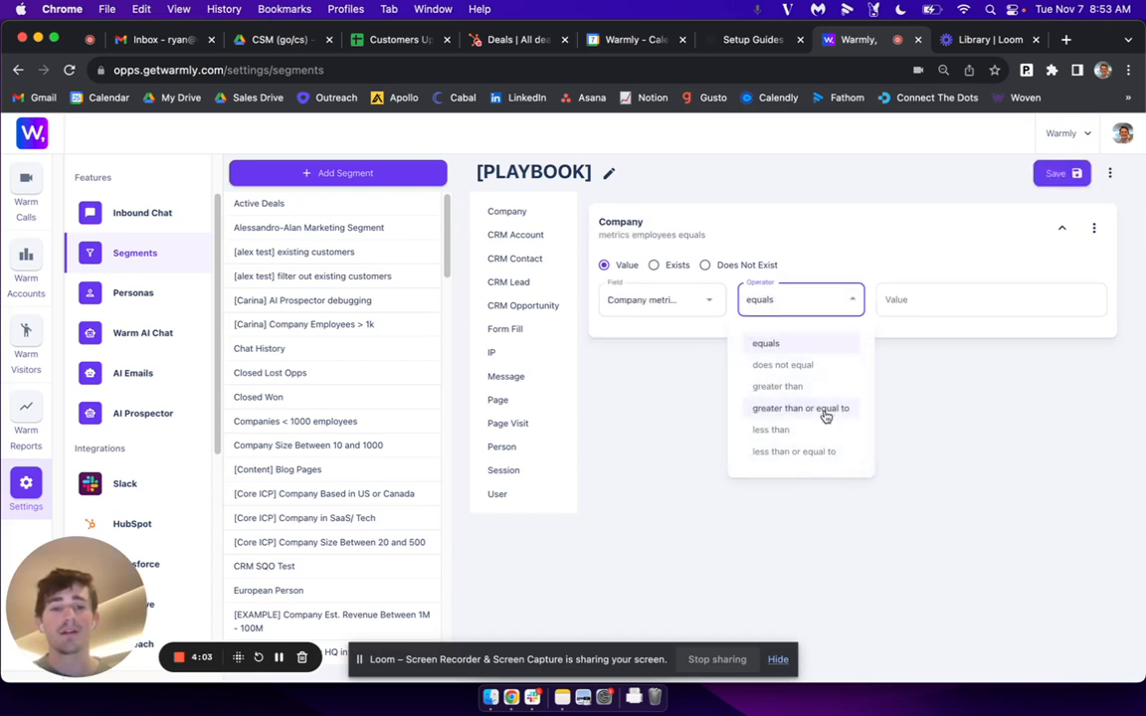
left_click(651, 302)
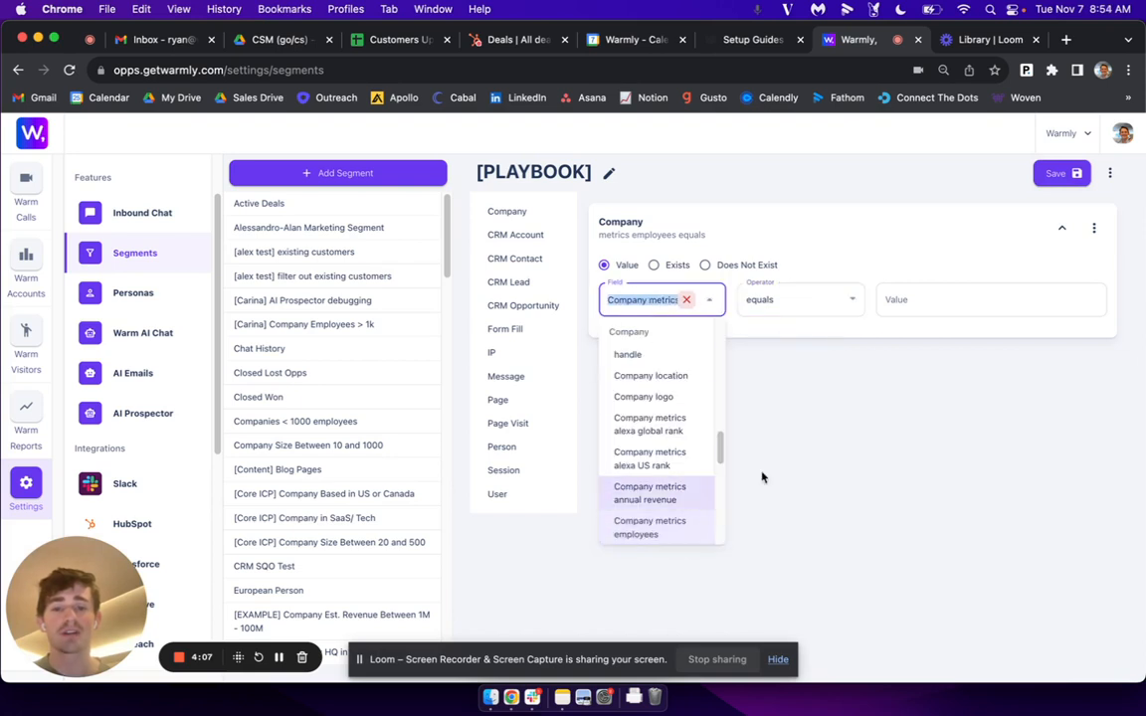
left_click(793, 328)
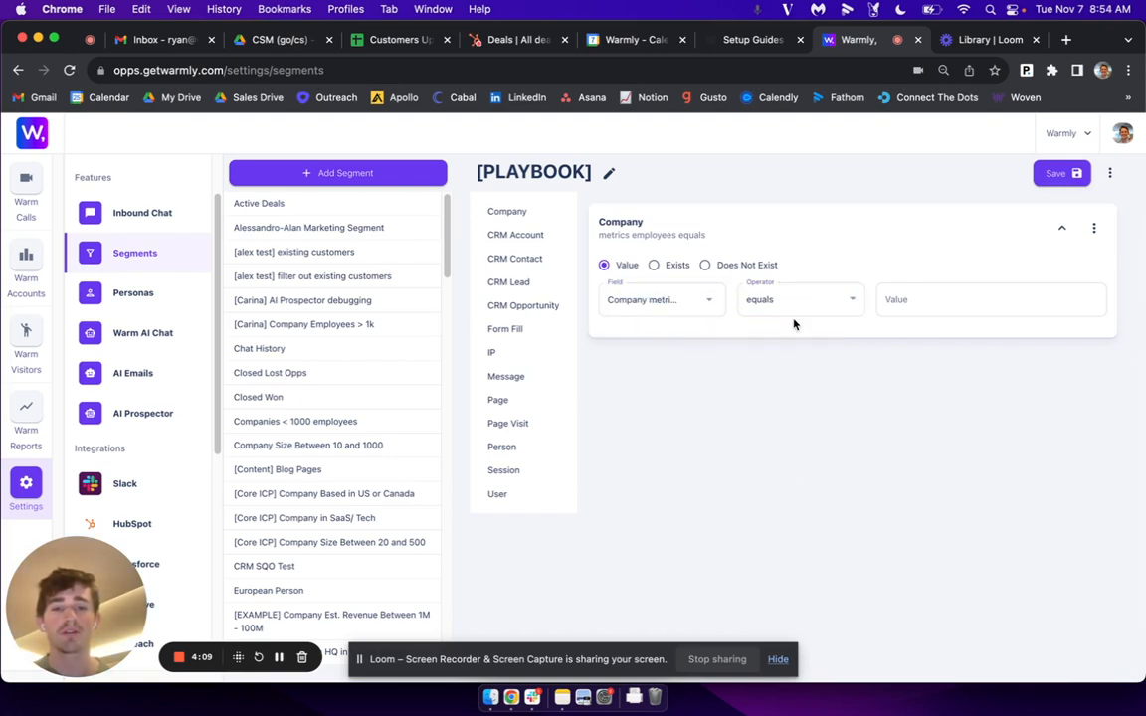
left_click(801, 304)
left_click(808, 411)
left_click(950, 299)
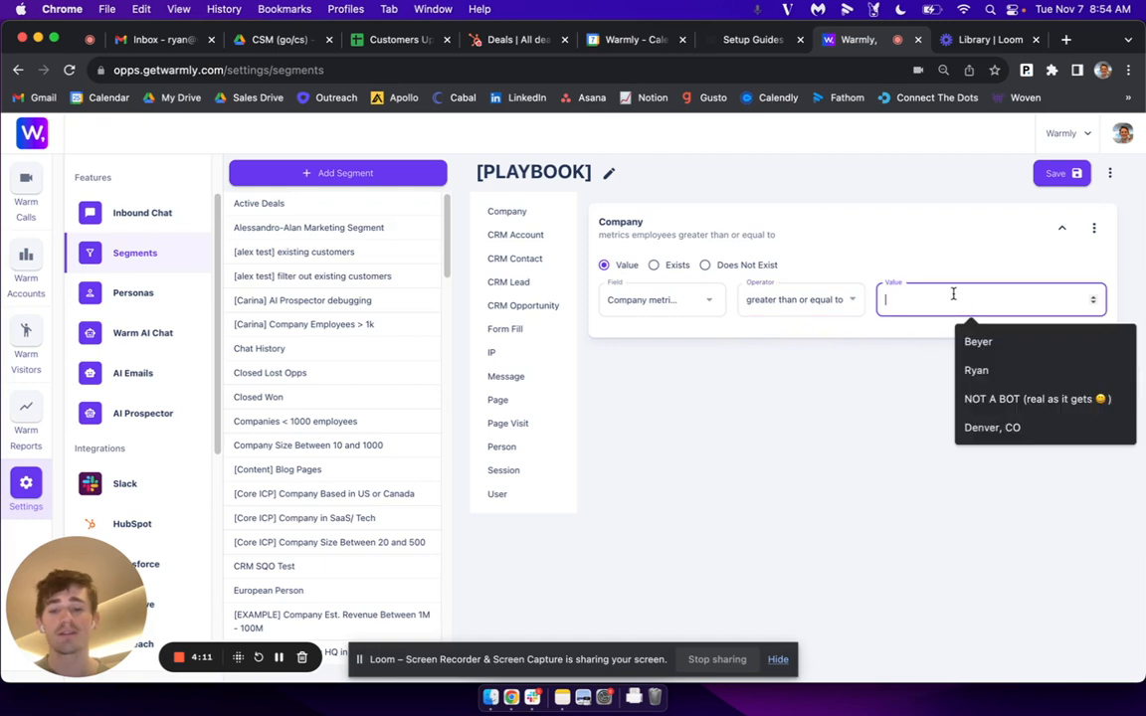
type("25")
Add a second Company condition for Company metrics employees less than or equal to 500, combining both conditions with AND.
left_click(542, 210)
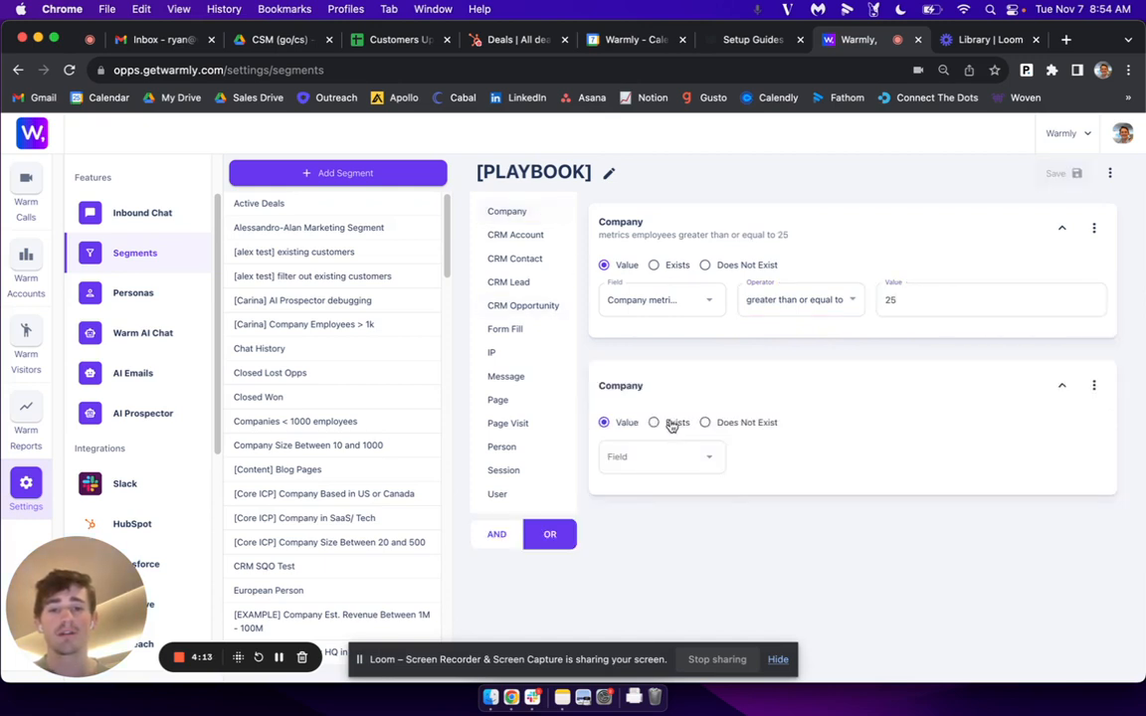
left_click(662, 456)
type("empl")
left_click(626, 527)
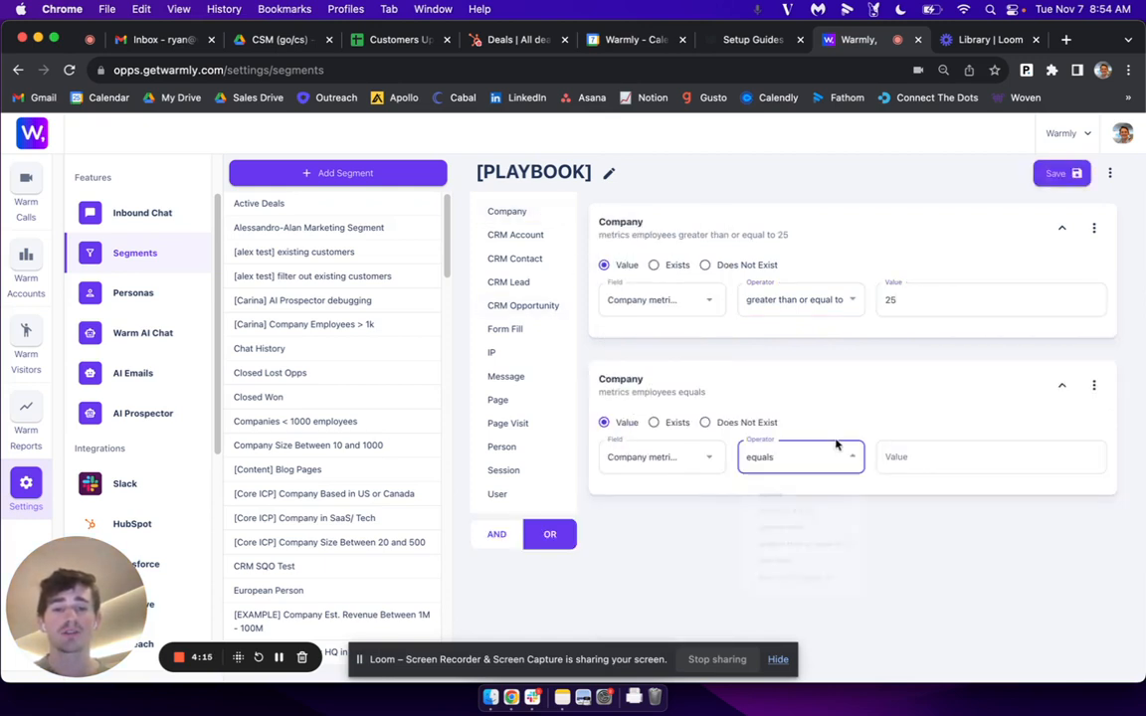
left_click(834, 450)
left_click(816, 607)
left_click(918, 458)
type("500")
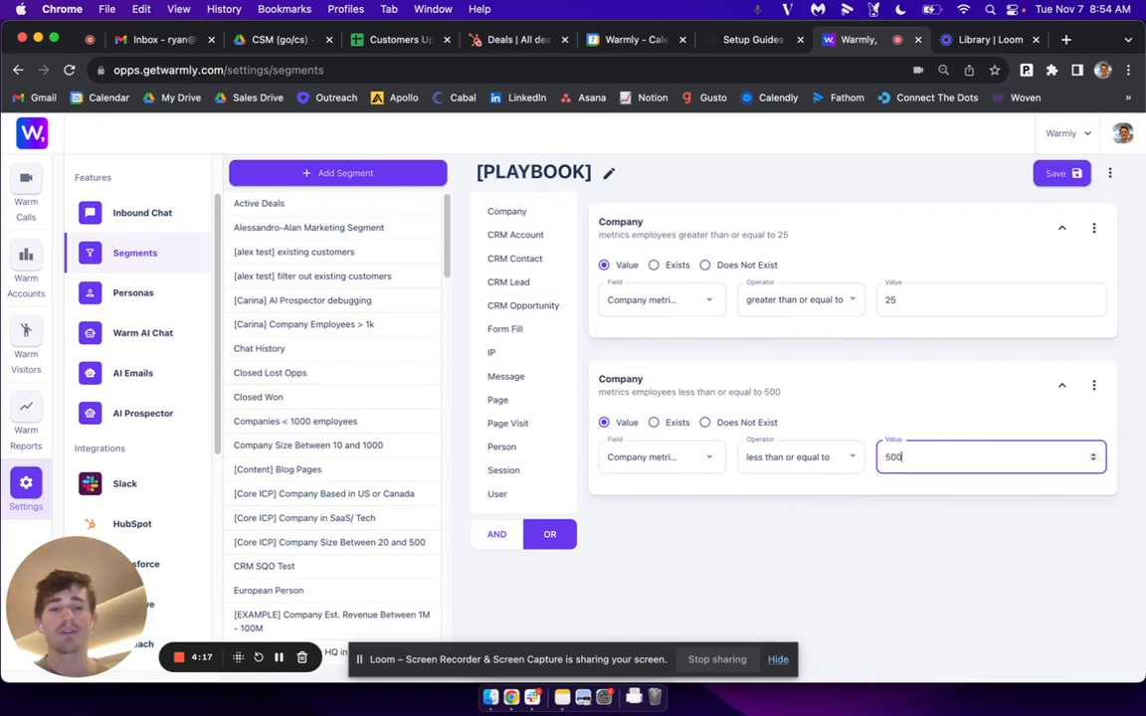
left_click(505, 537)
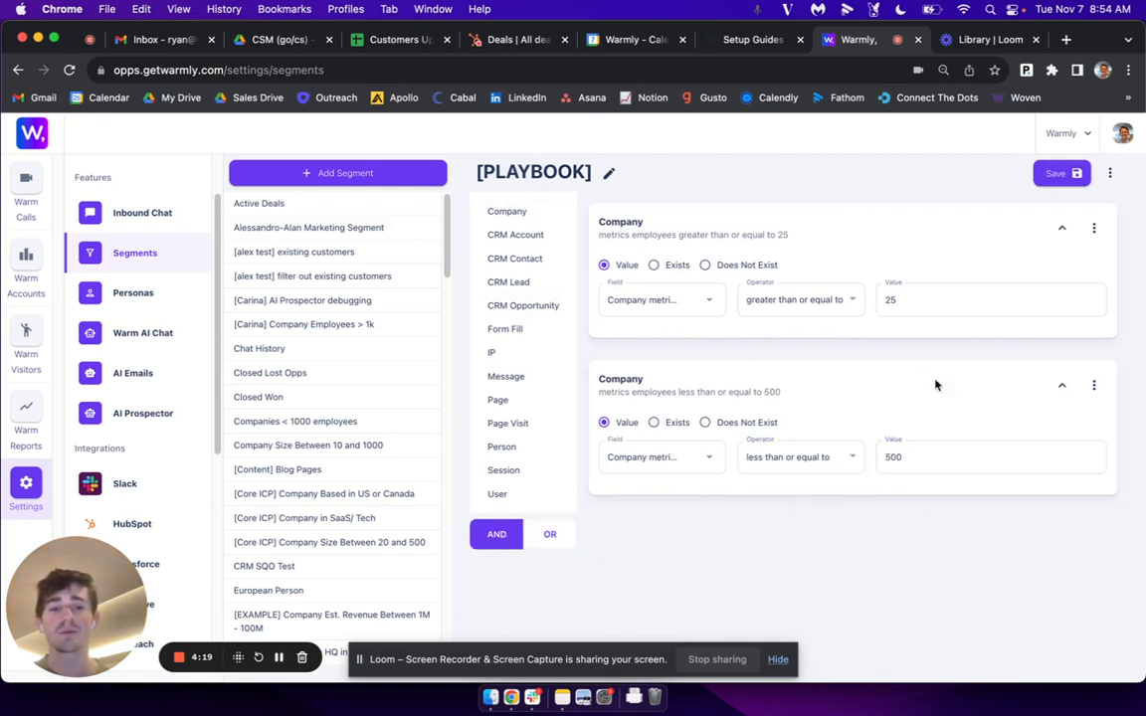
Rename the segment "[PLAYBOOK] Employee Count 25-500" and save it.
left_click(609, 173)
left_click(609, 171)
type("Em")
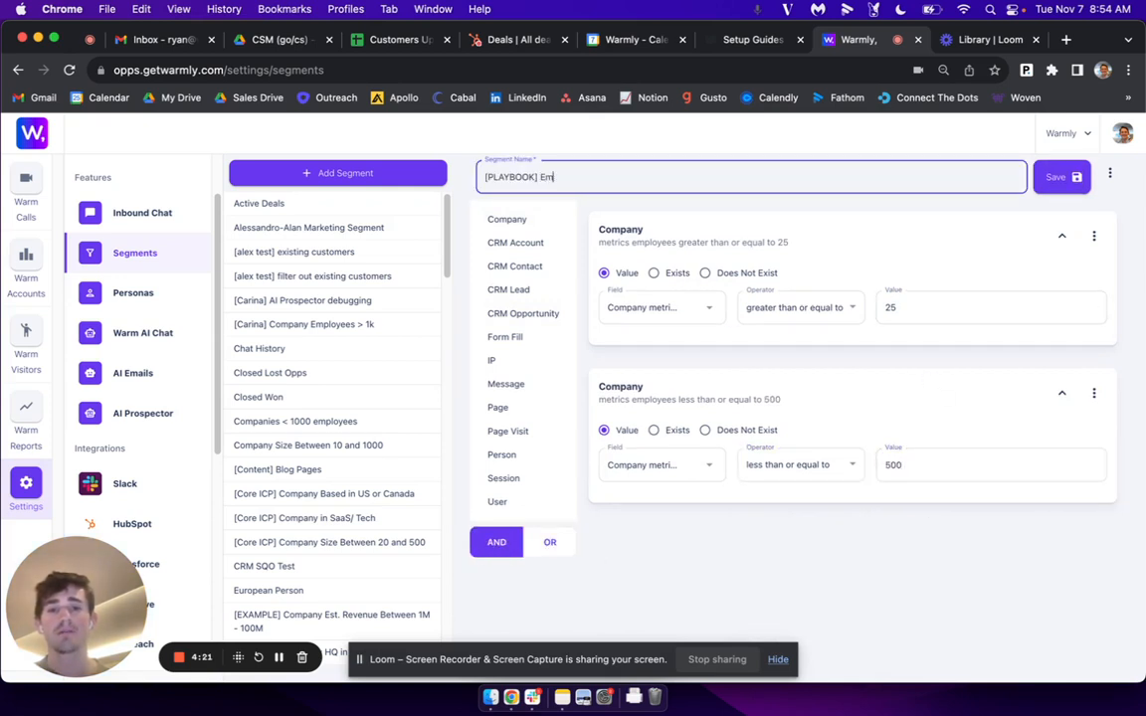
type("ployee Count 25-")
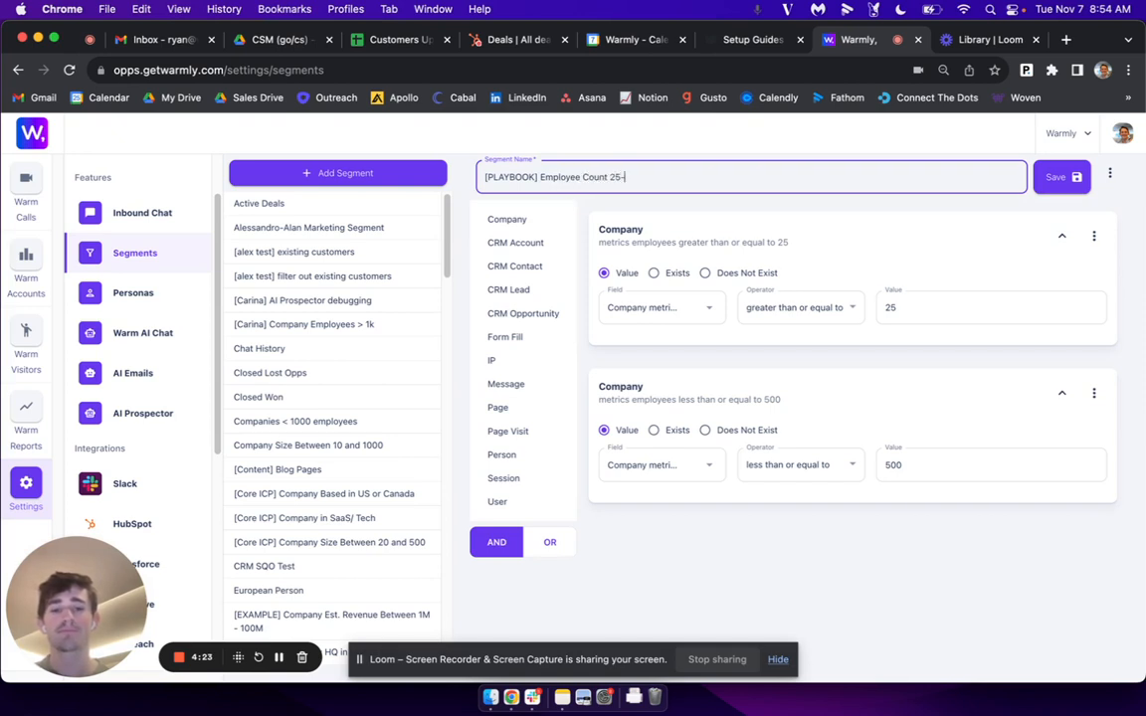
type("500")
left_click(1058, 176)
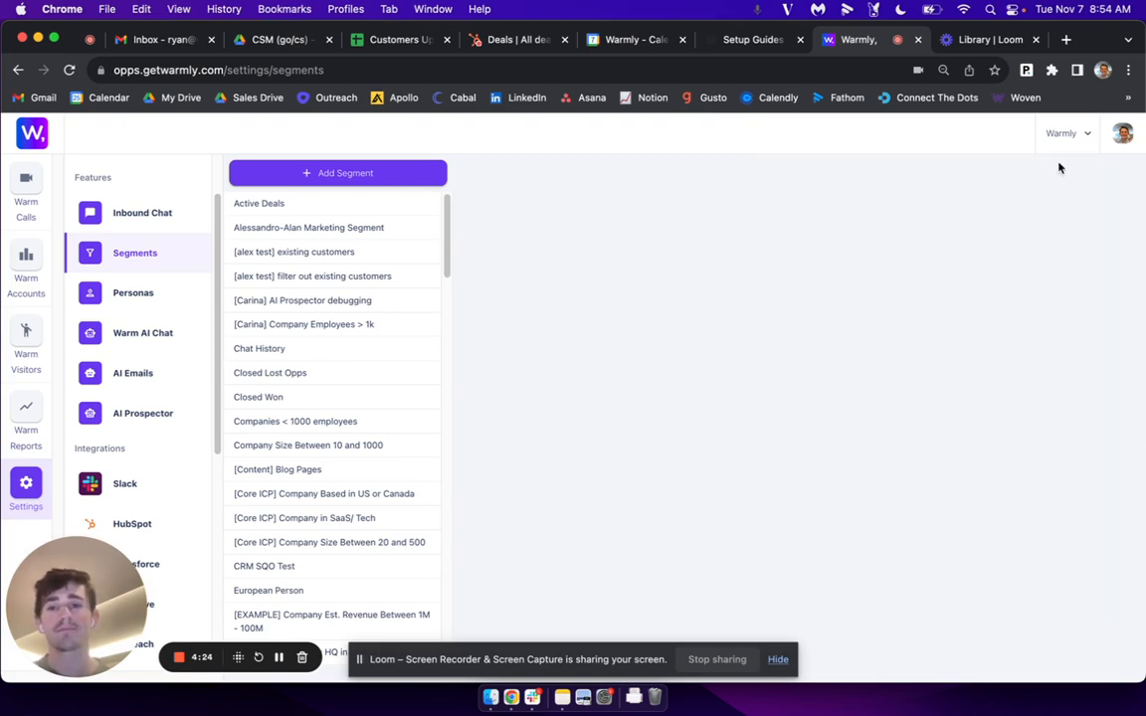
Start another new segment named "[PLAYBOOK] Company in Tech".
left_click(353, 179)
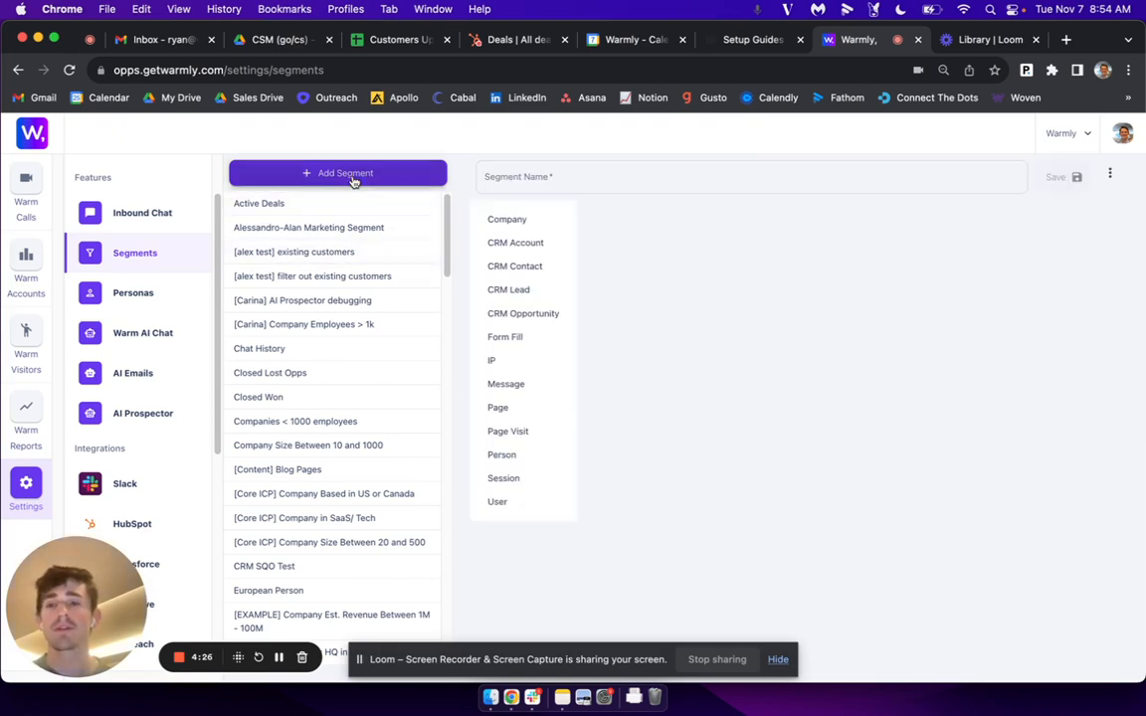
left_click(569, 179)
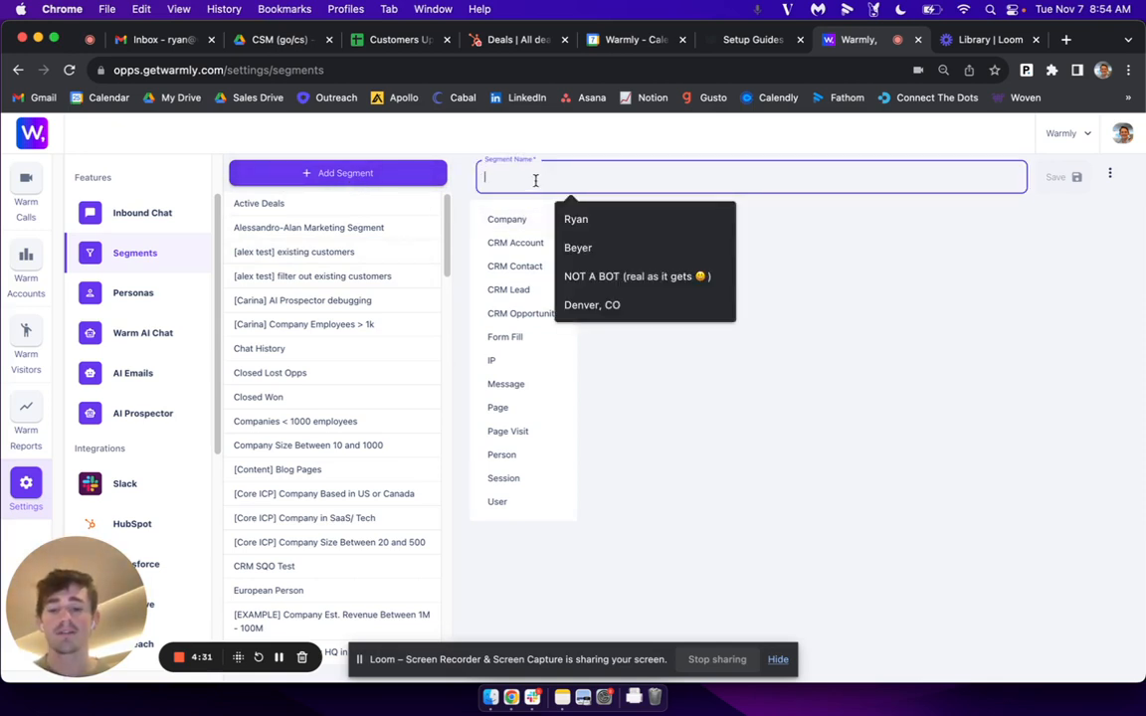
type("[PLAYBOOK] Comp")
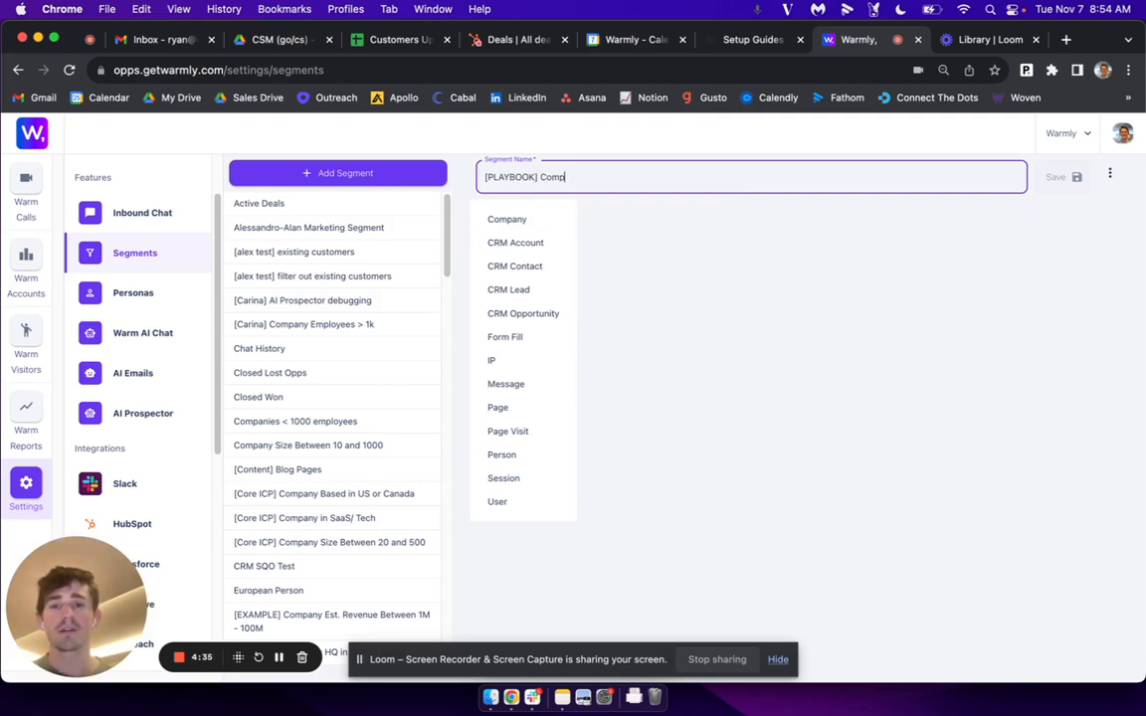
type("any in Tech")
Add a Company condition to the segment on Company category industry with the operator "is any of".
left_click(517, 215)
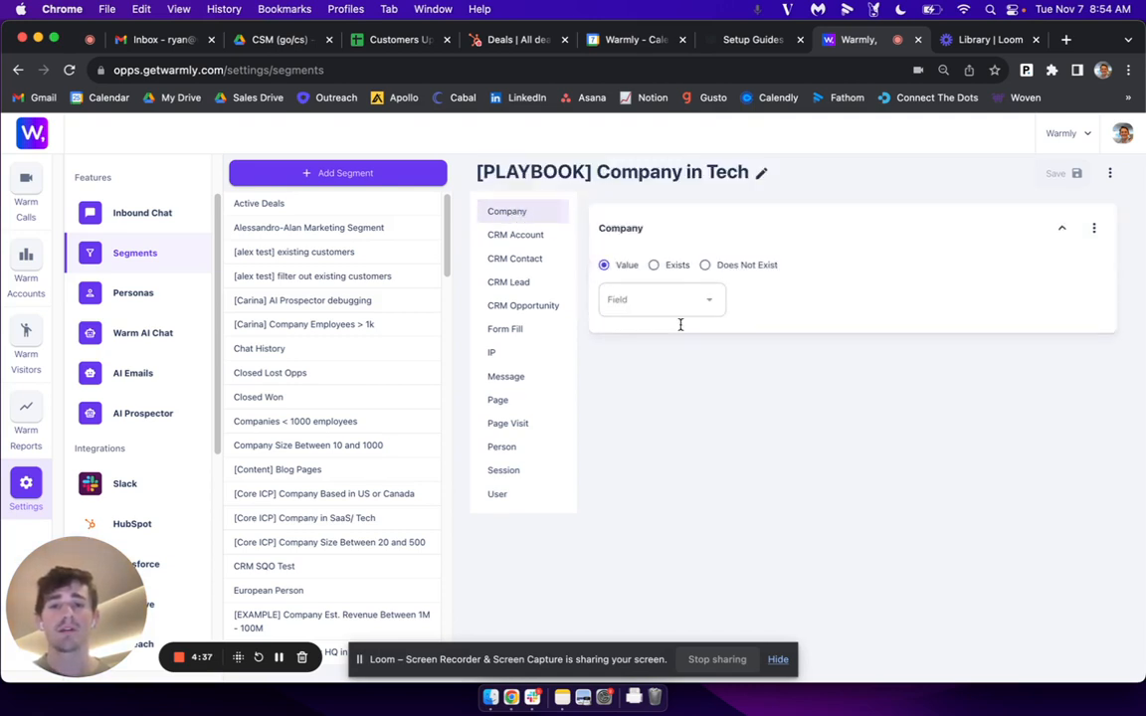
left_click(652, 303)
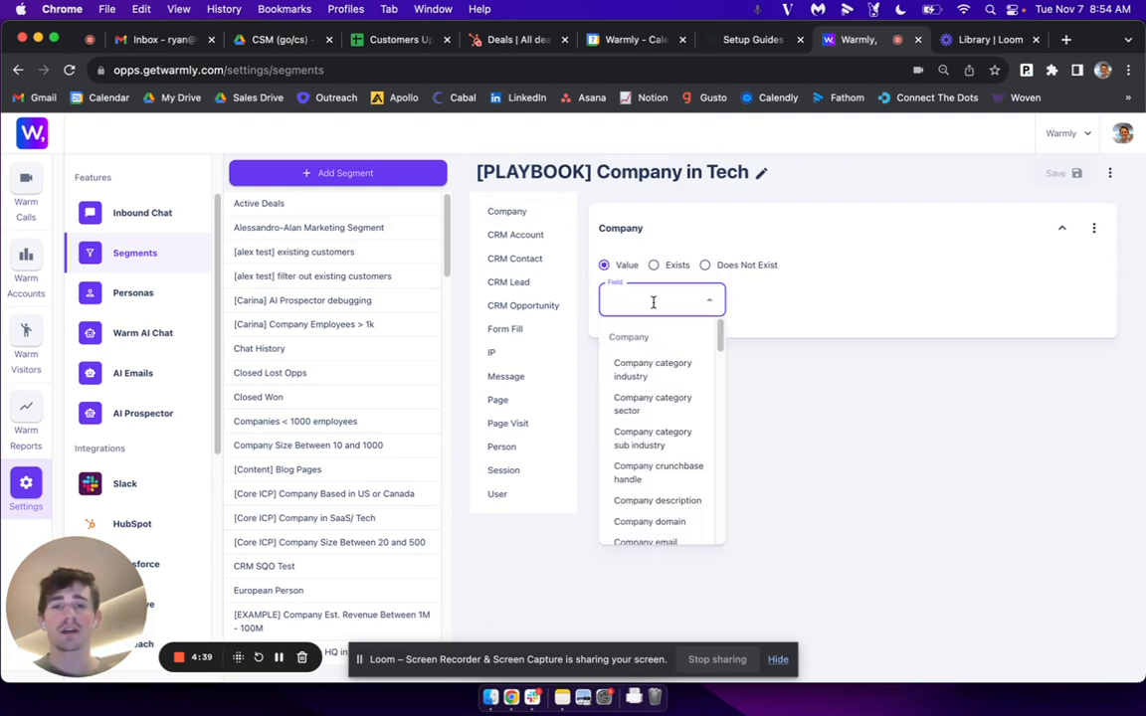
type("indu")
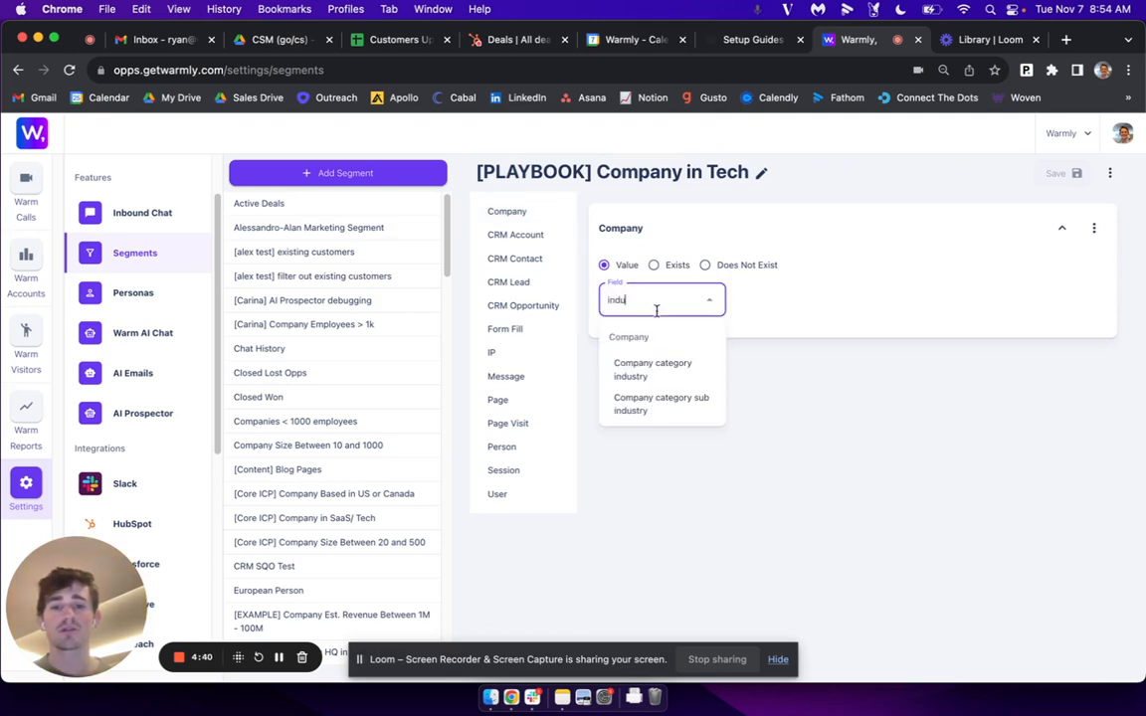
left_click(658, 365)
left_click(769, 301)
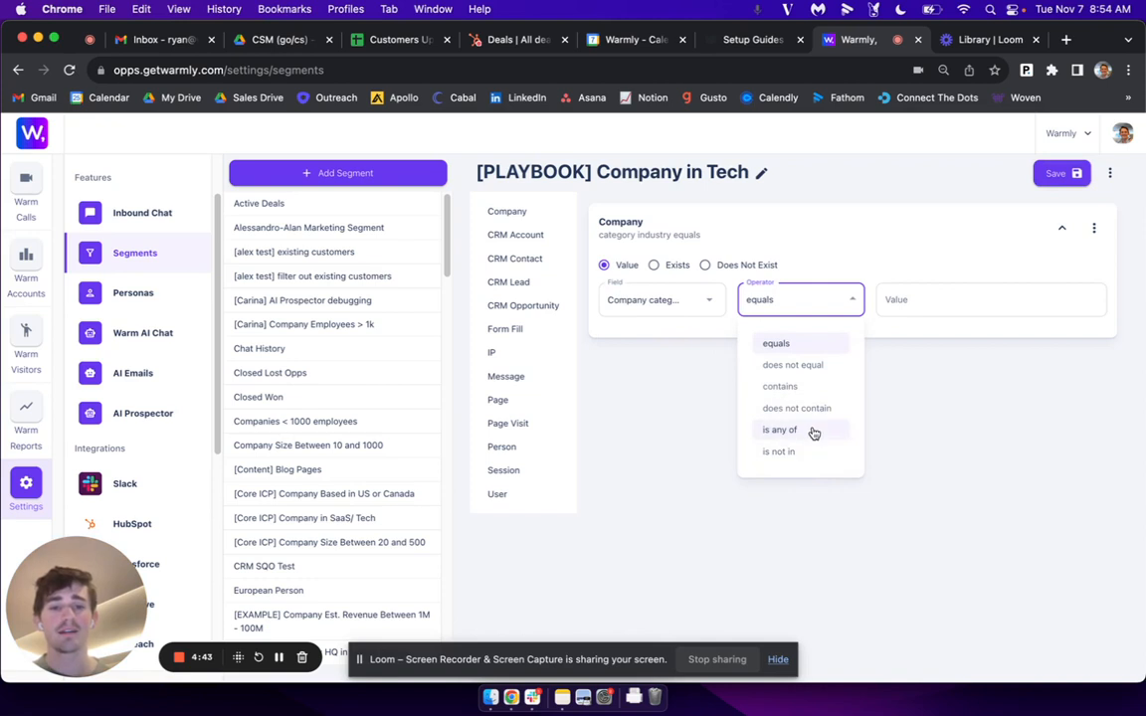
left_click(814, 430)
Enter "Internet Software & Technology" as the value of the company industry condition.
left_click(936, 307)
type("Inter")
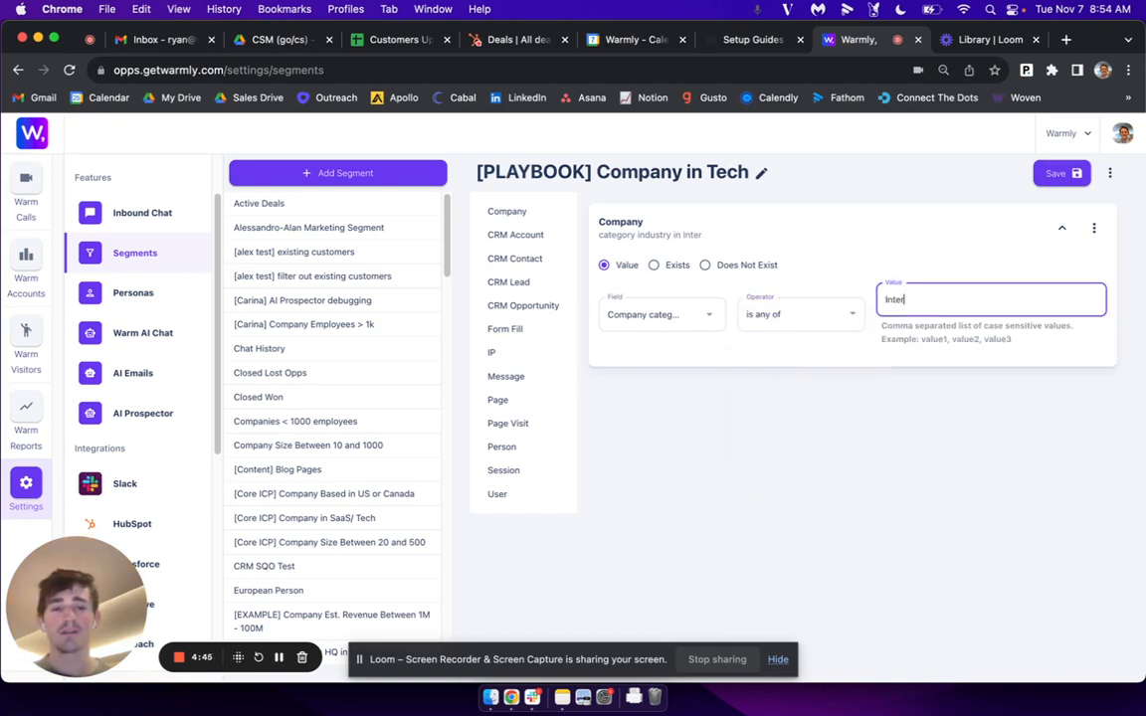
type("net Software ")
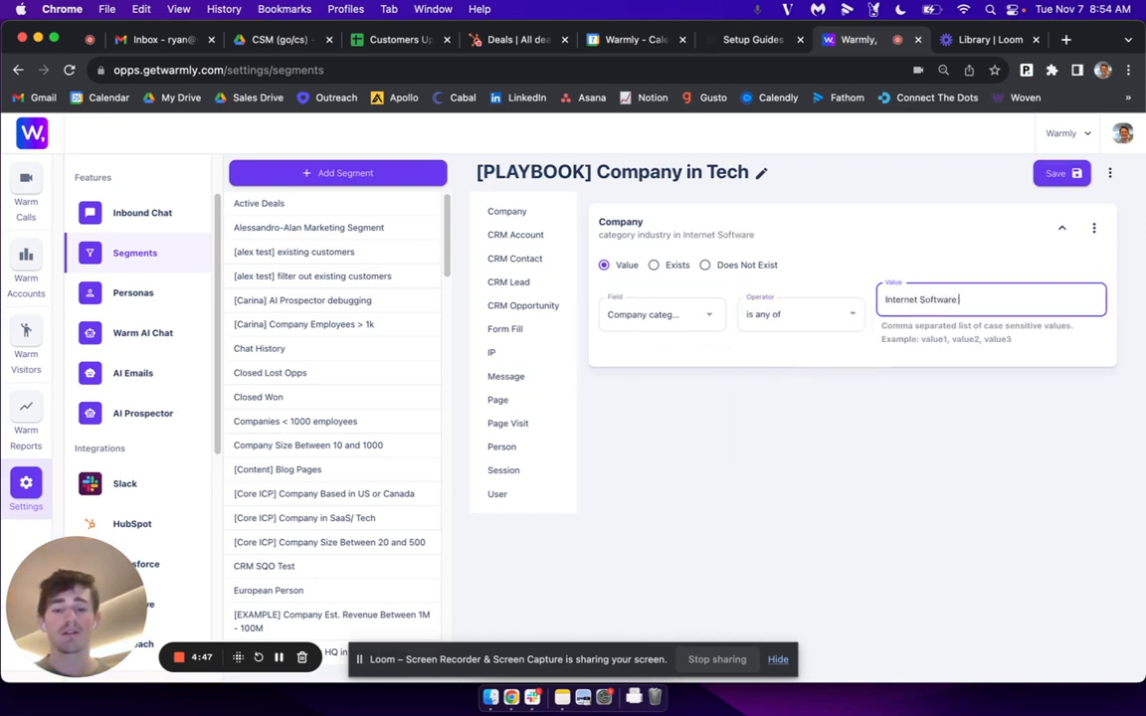
type("& Technology")
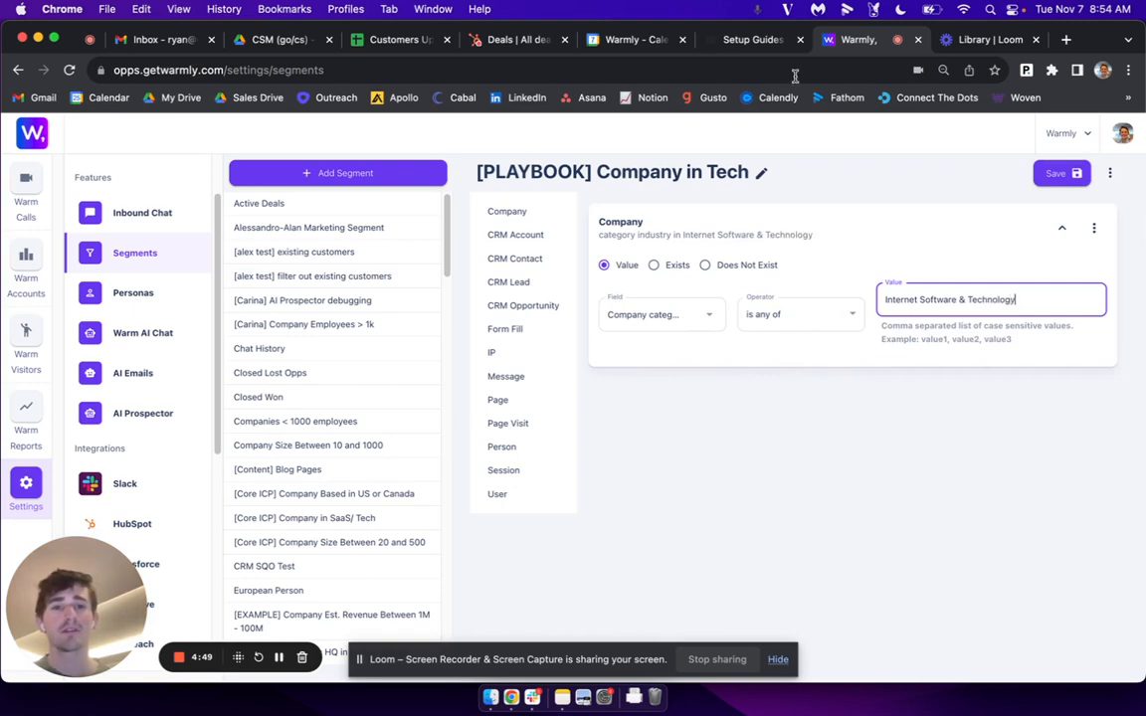
Switch to the Warmly help center and open the Segments article "Building a Segment: Company Industry".
left_click(753, 39)
scroll(218, 259, "up", 4)
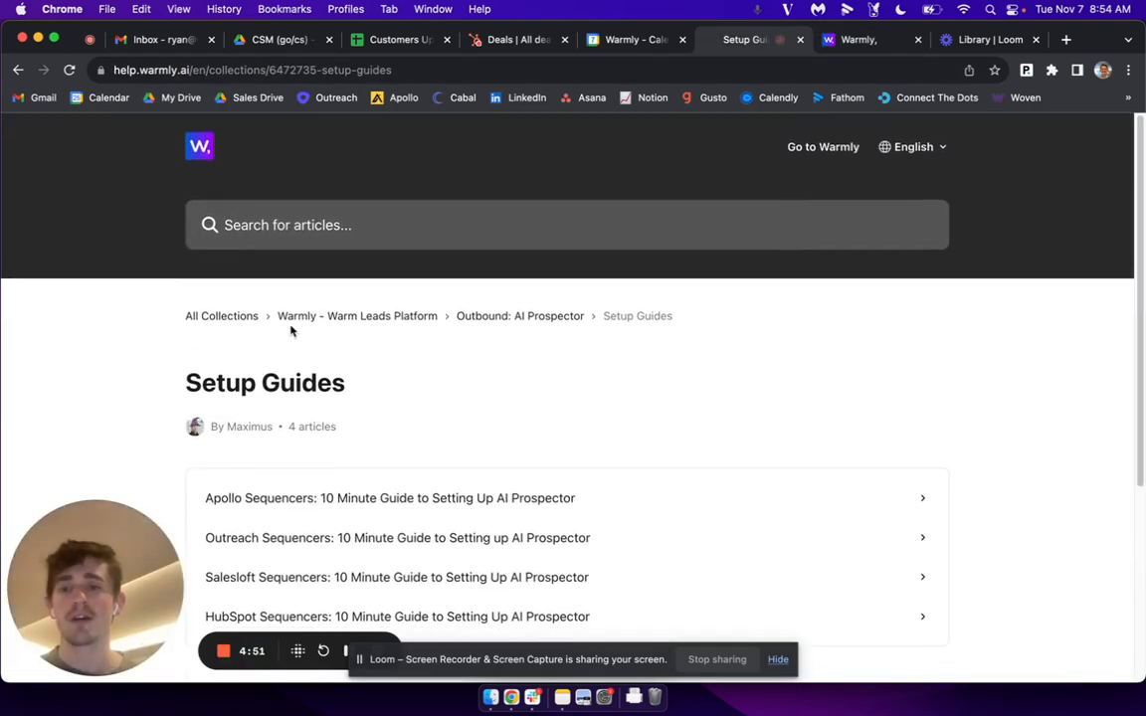
left_click(327, 319)
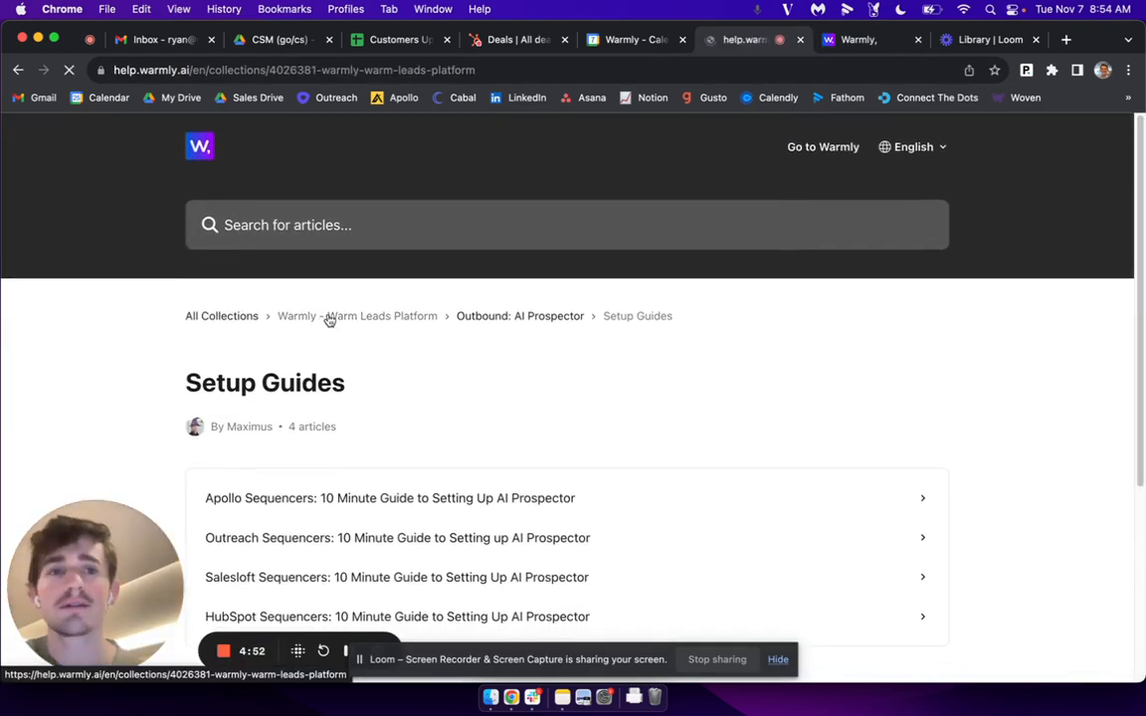
scroll(366, 368, "down", 10)
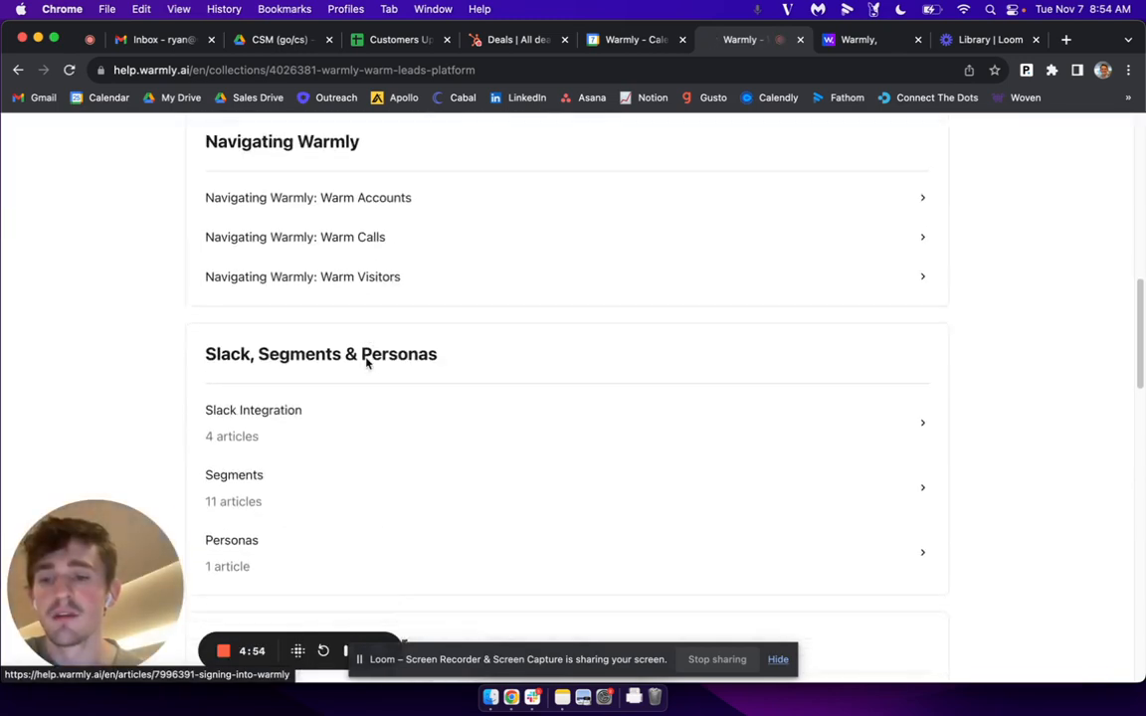
left_click(304, 363)
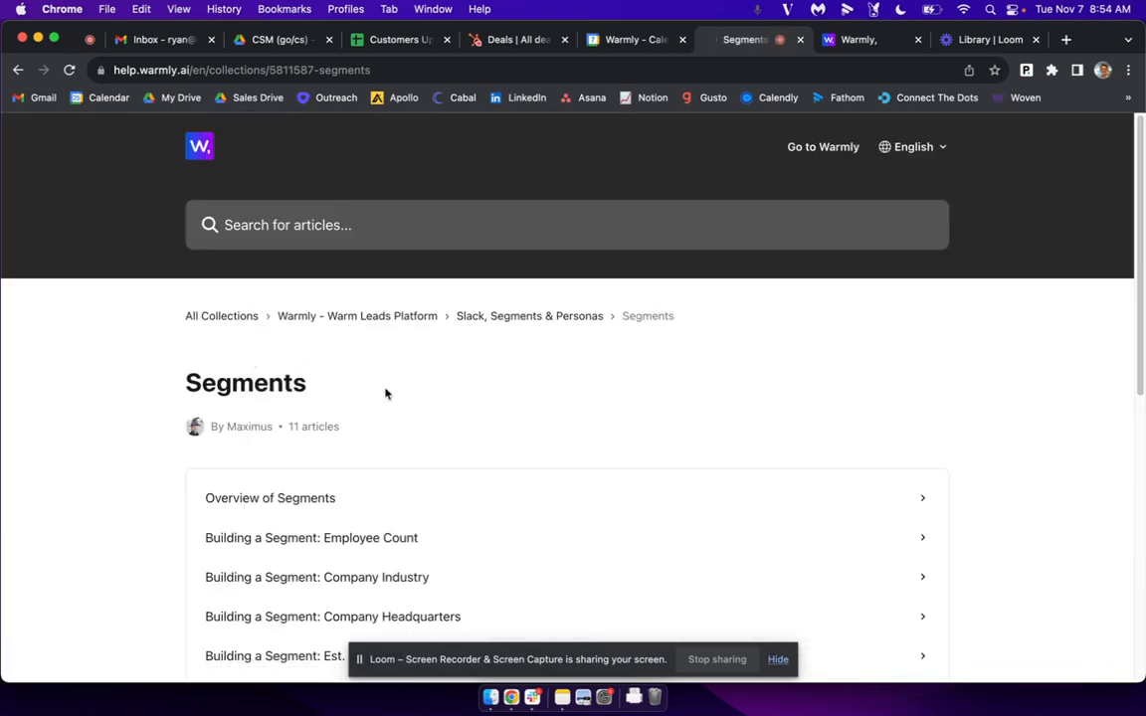
scroll(386, 394, "down", 3)
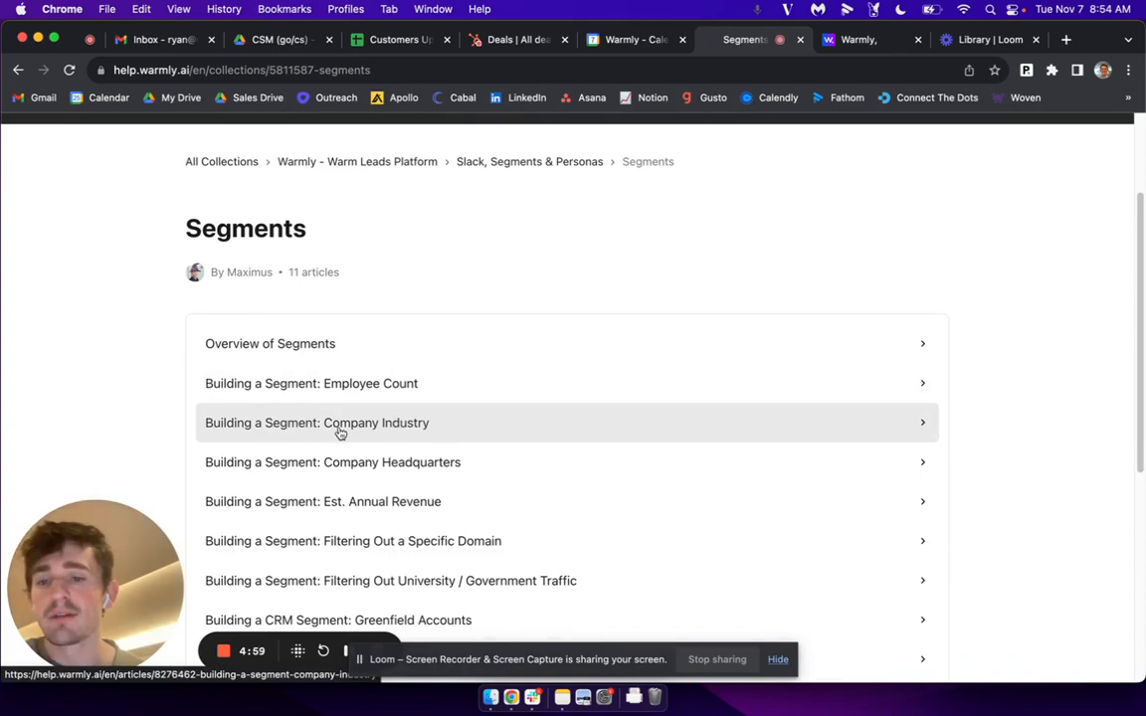
left_click(339, 433)
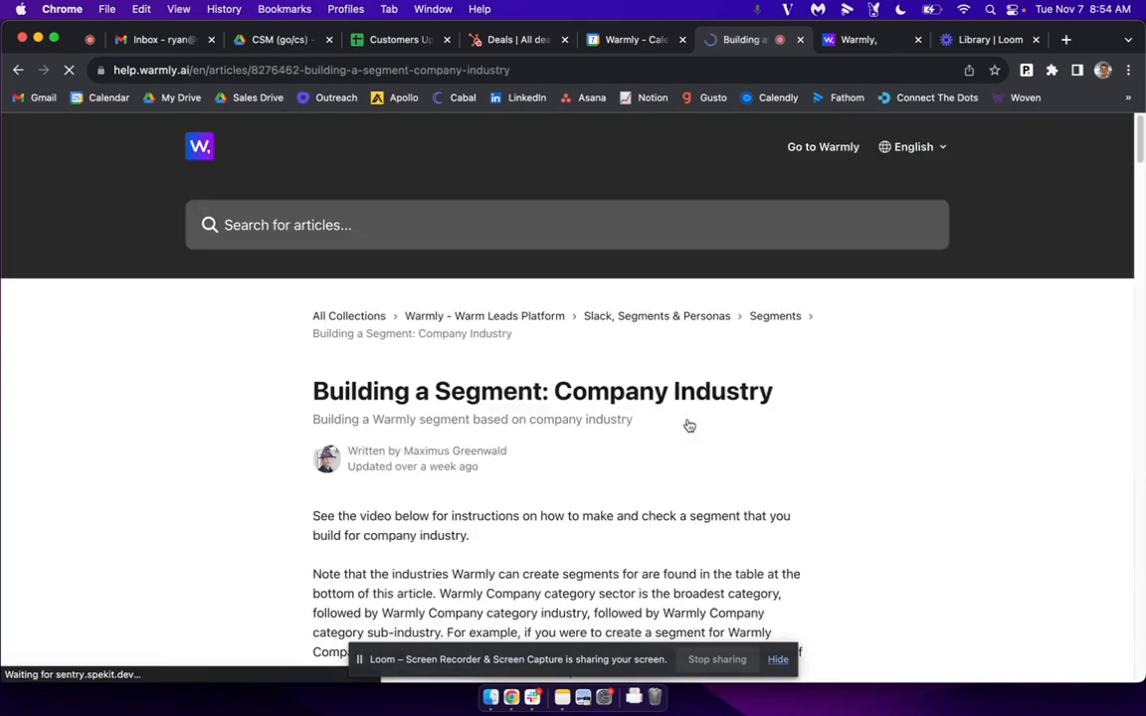
Search the article's industry table for "tech" and go through the matches to the Information Technology rows.
scroll(690, 426, "down", 20)
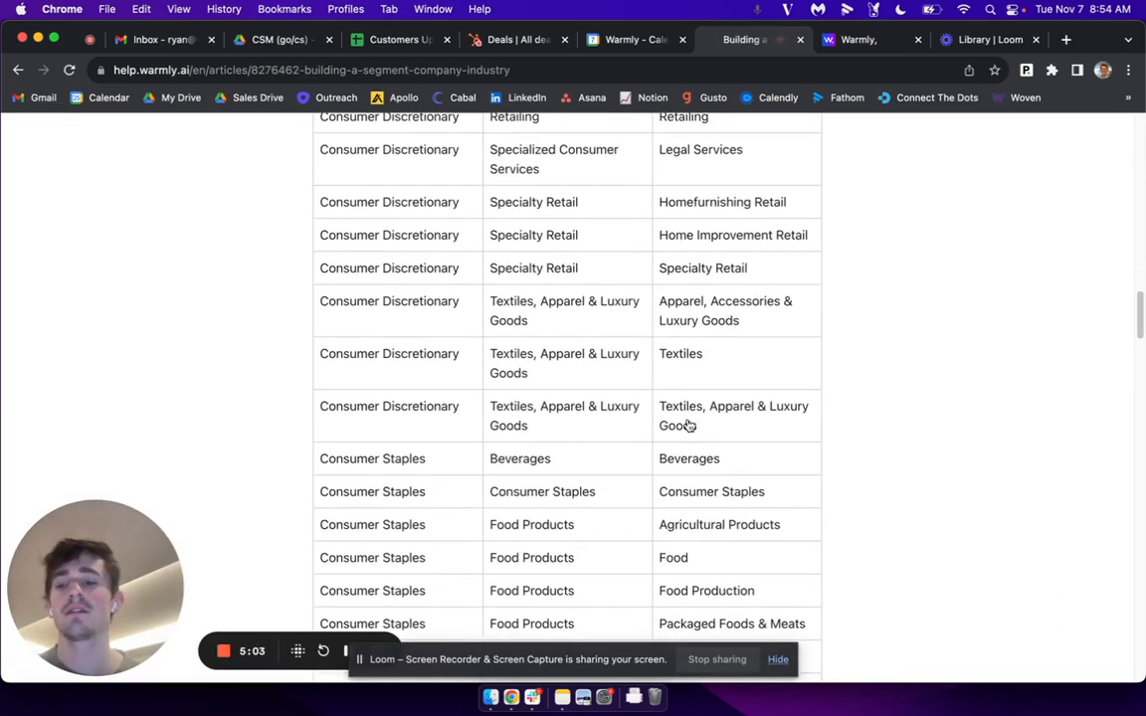
scroll(686, 429, "down", 6)
scroll(687, 430, "up", 8)
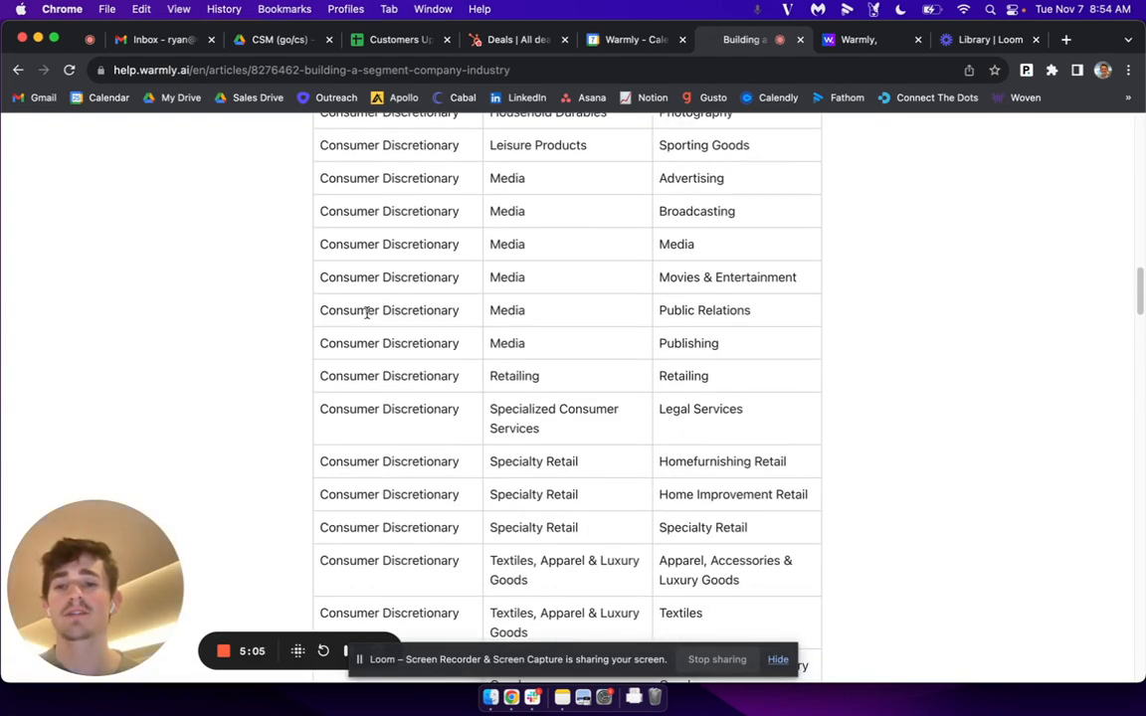
key("super+f")
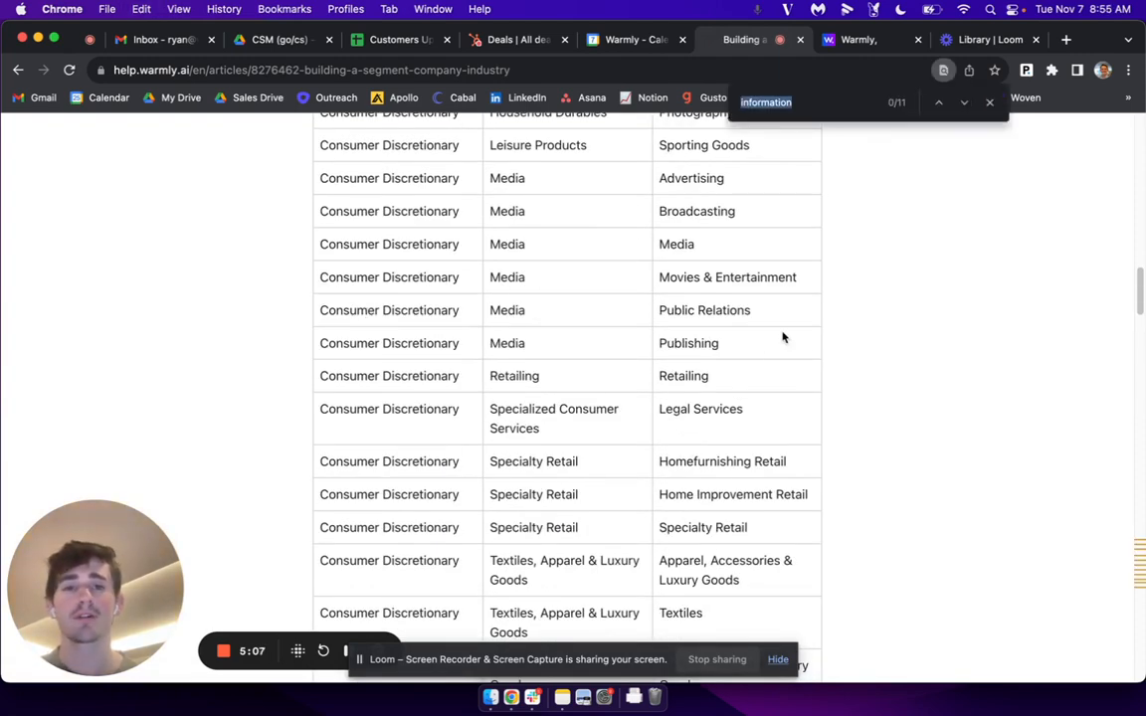
type("tech")
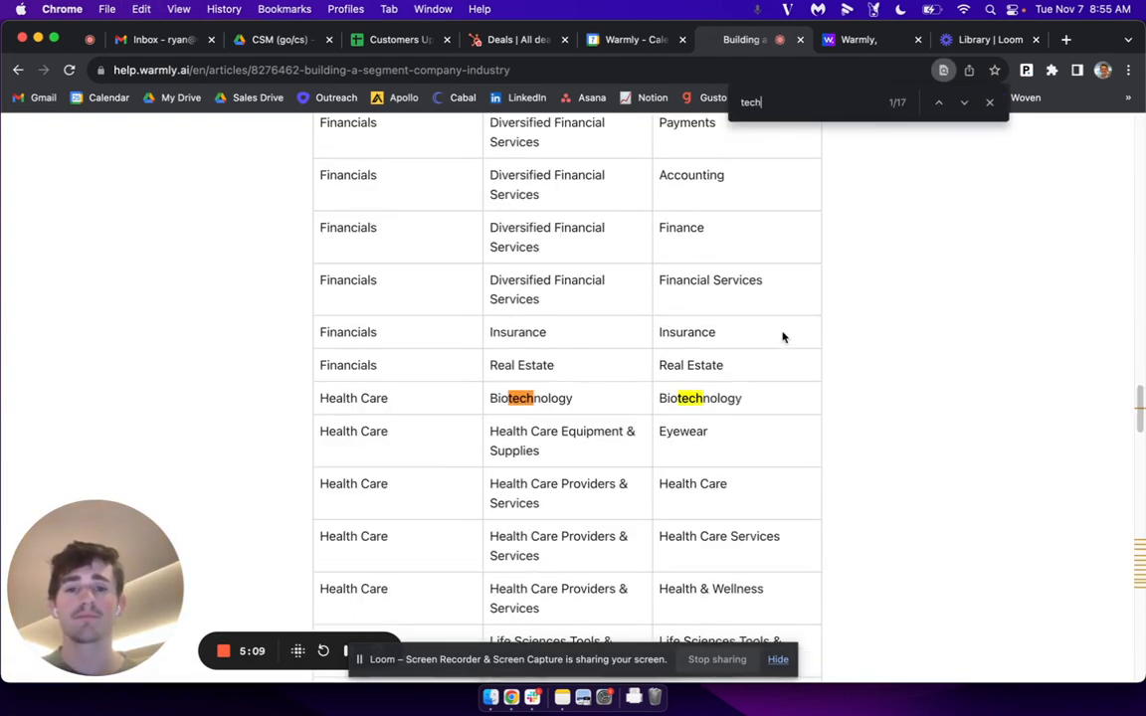
key("Return")
key("Return")
key("Return")
key("Return")
key("Return")
key("Return")
key("Return")
key("Return")
key("Return")
key("Return")
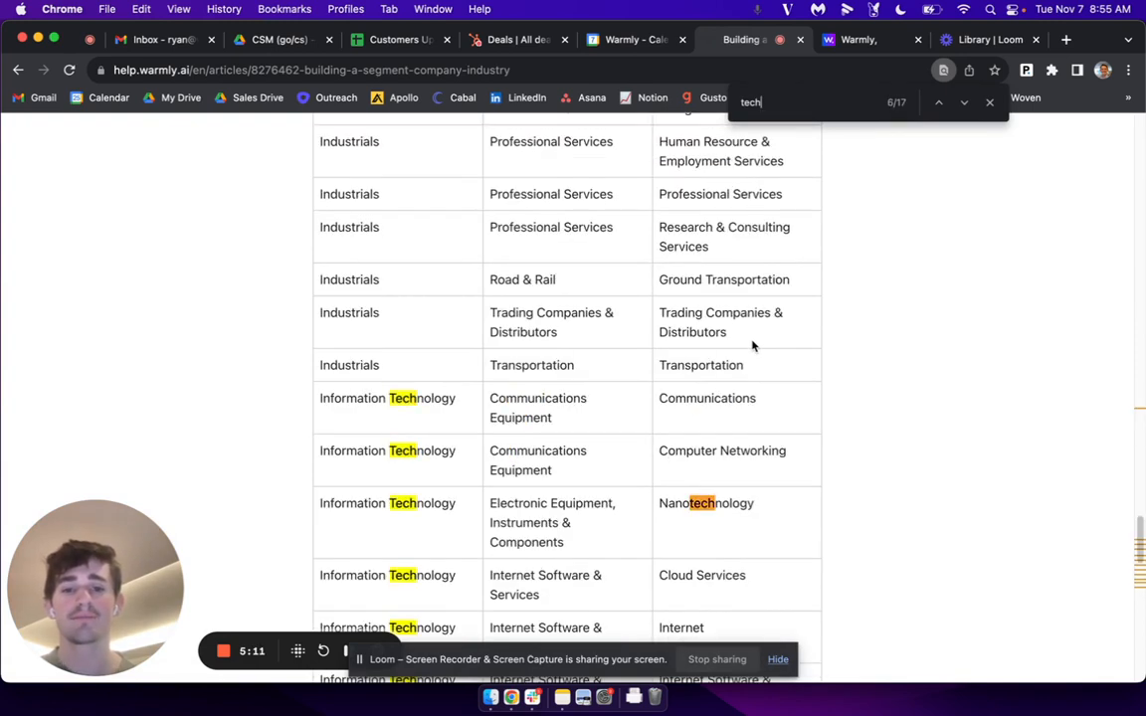
key("Return")
key("Return")
key("Return")
key("Return")
key("Return")
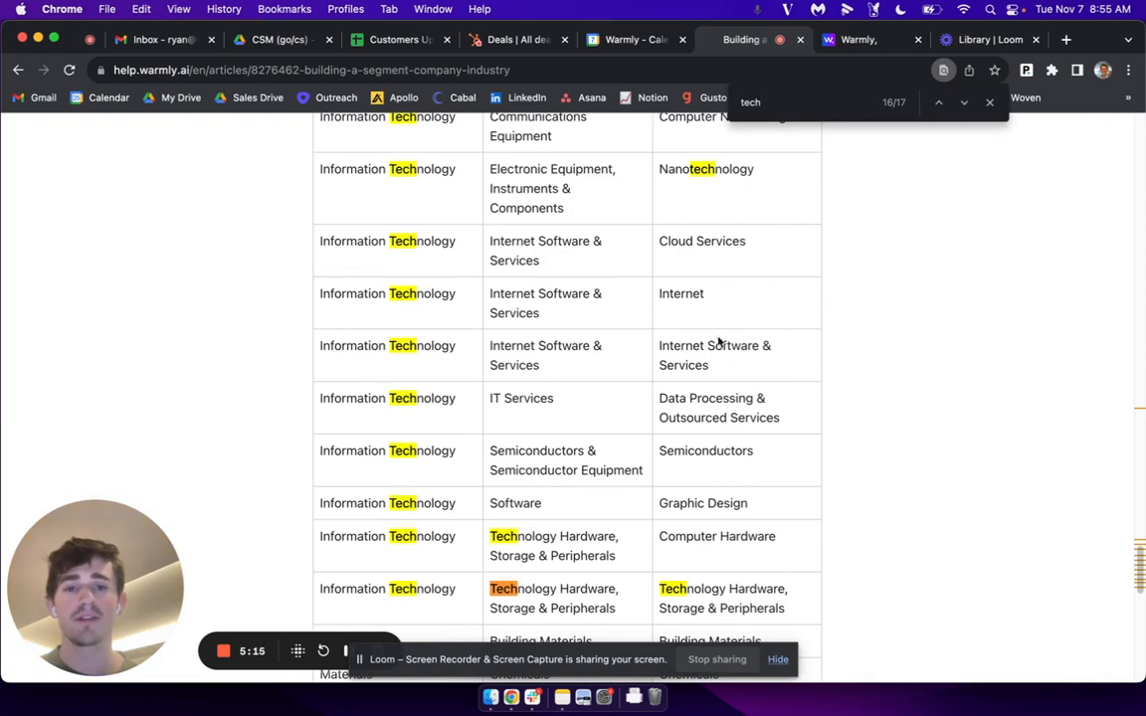
Copy the category industry name "Internet Software & Services" from the Information Technology rows of the table.
left_click_drag(718, 340, 640, 243)
left_click(588, 267)
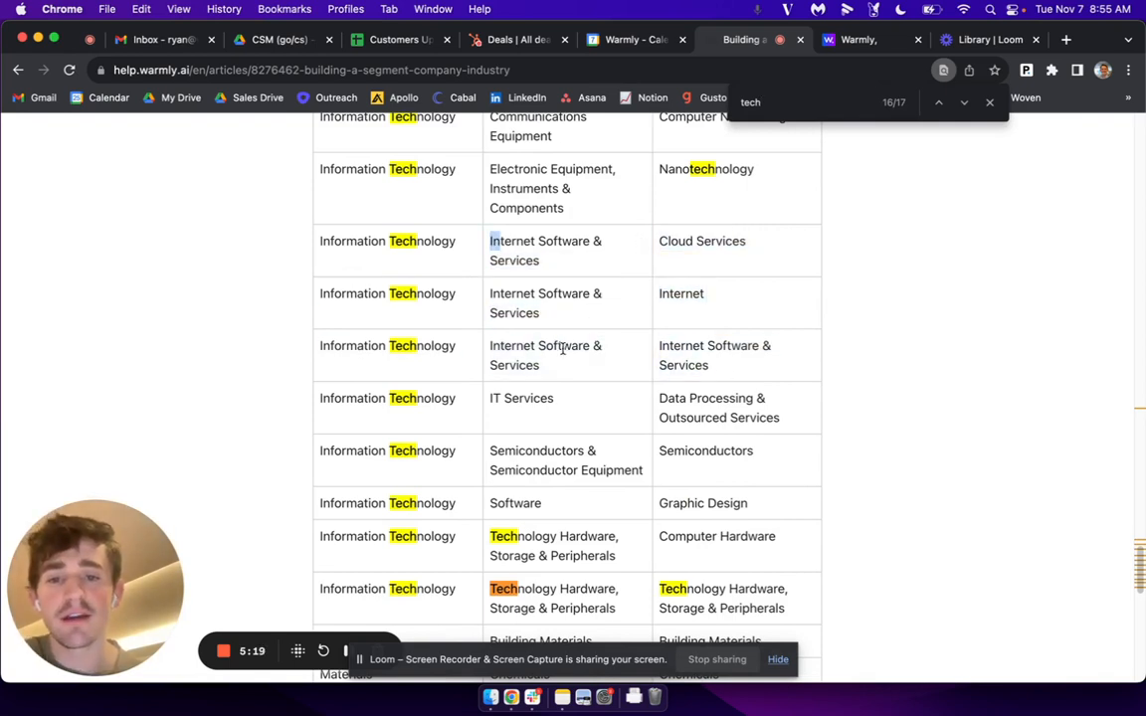
left_click_drag(537, 364, 489, 349)
key("super+c")
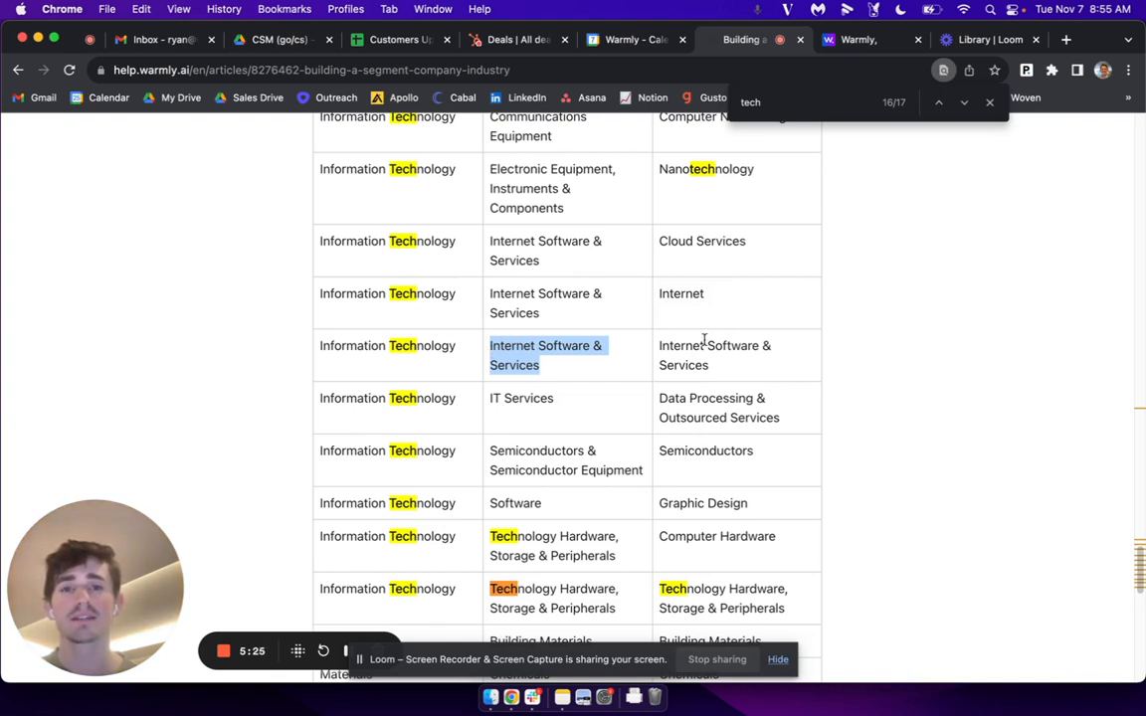
Back in the Warmly segment, replace the industry value with "Internet Software & Services" and save the segment.
left_click(856, 40)
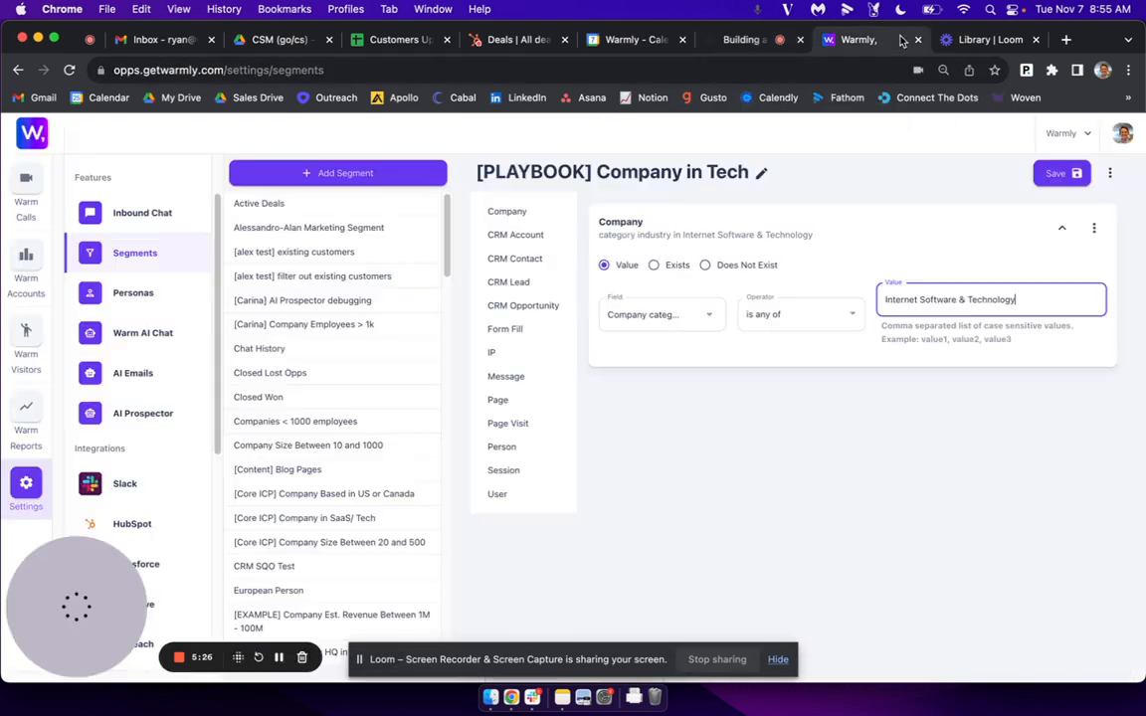
left_click(649, 325)
left_click(754, 371)
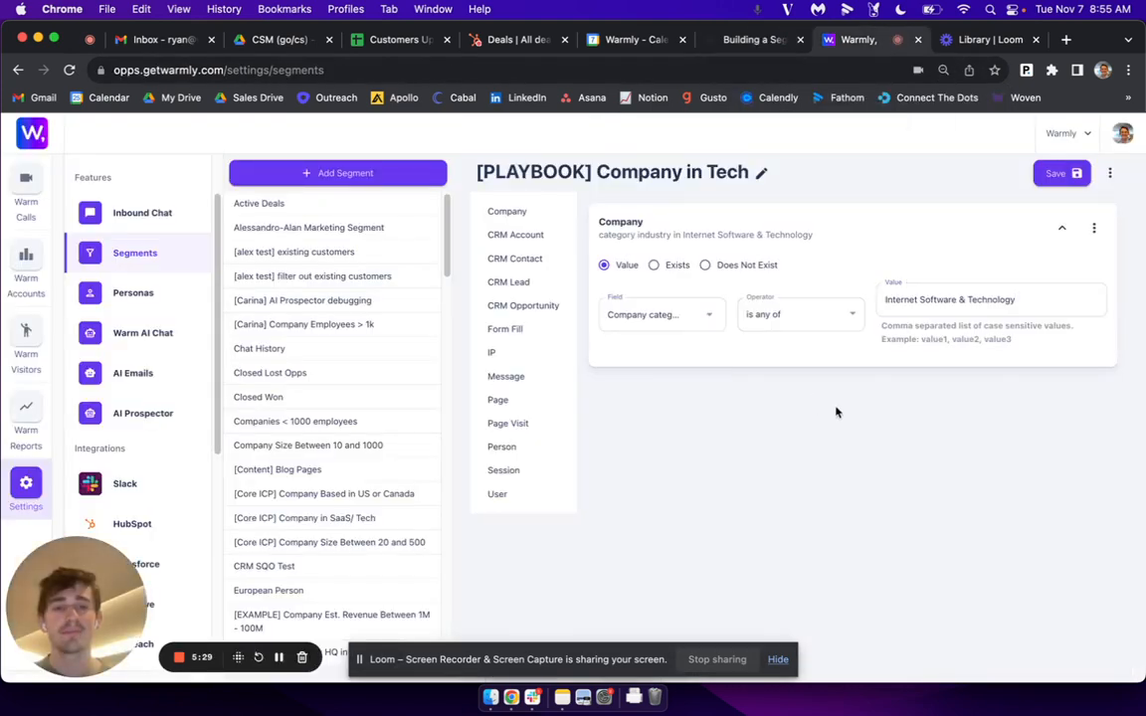
triple_click(946, 301)
key("super+v")
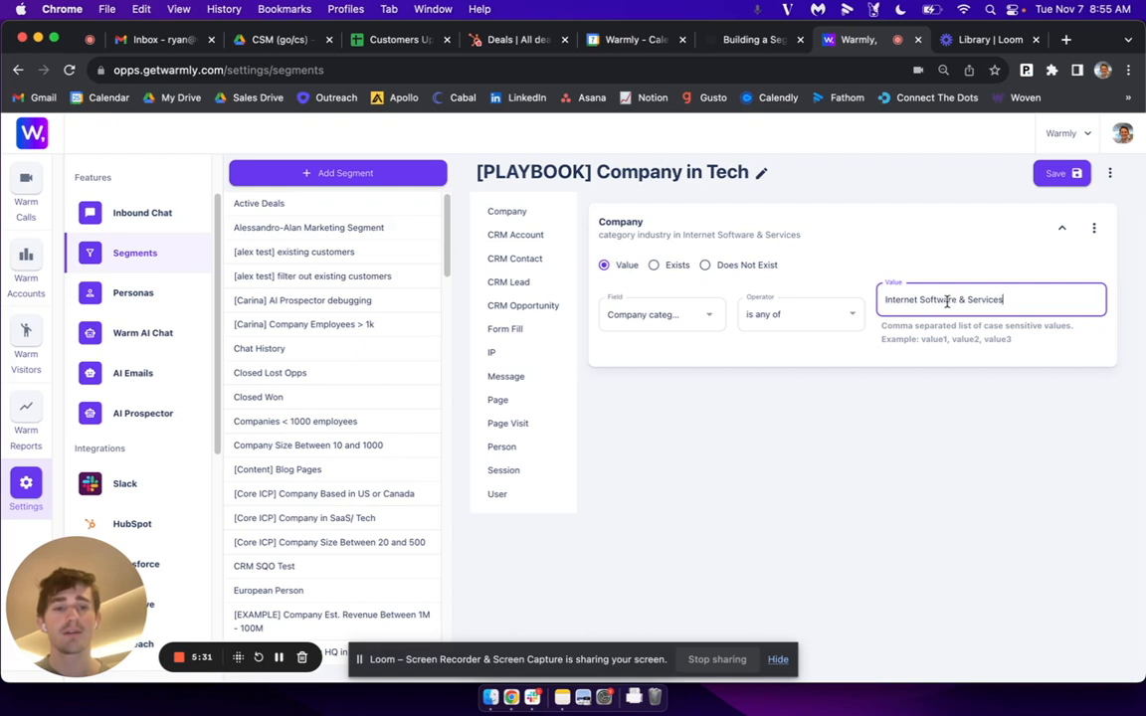
left_click(1052, 174)
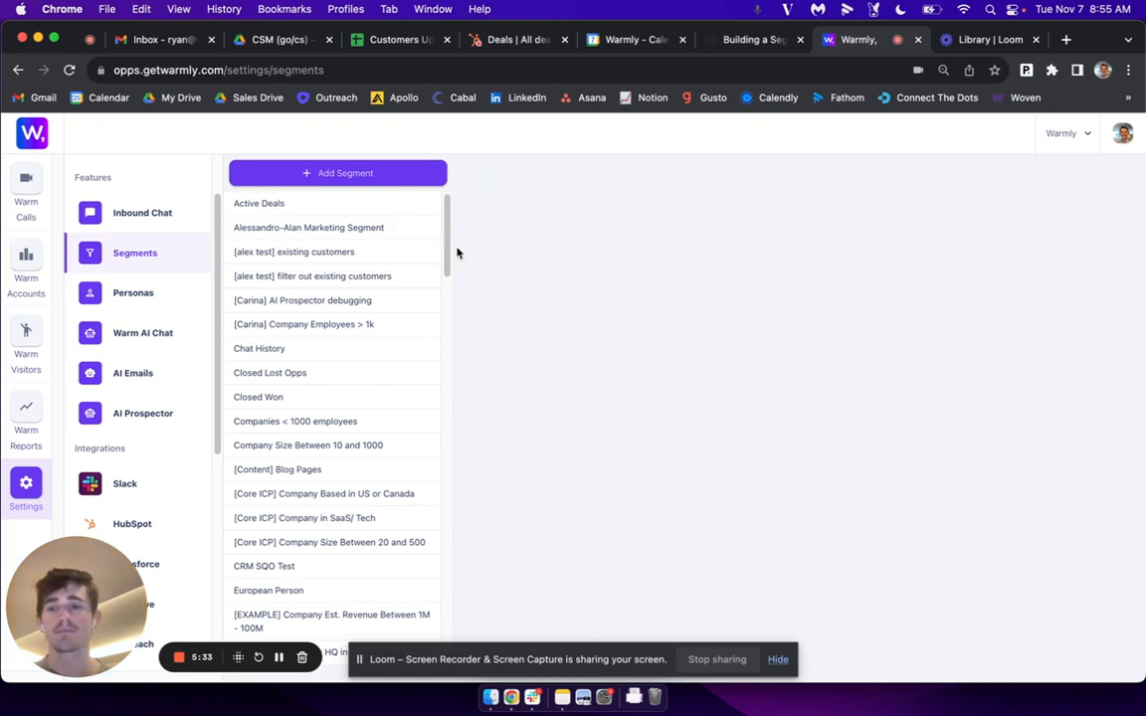
Start a new segment named "[PLAYBOOK] Company HQ'd in US".
left_click(348, 171)
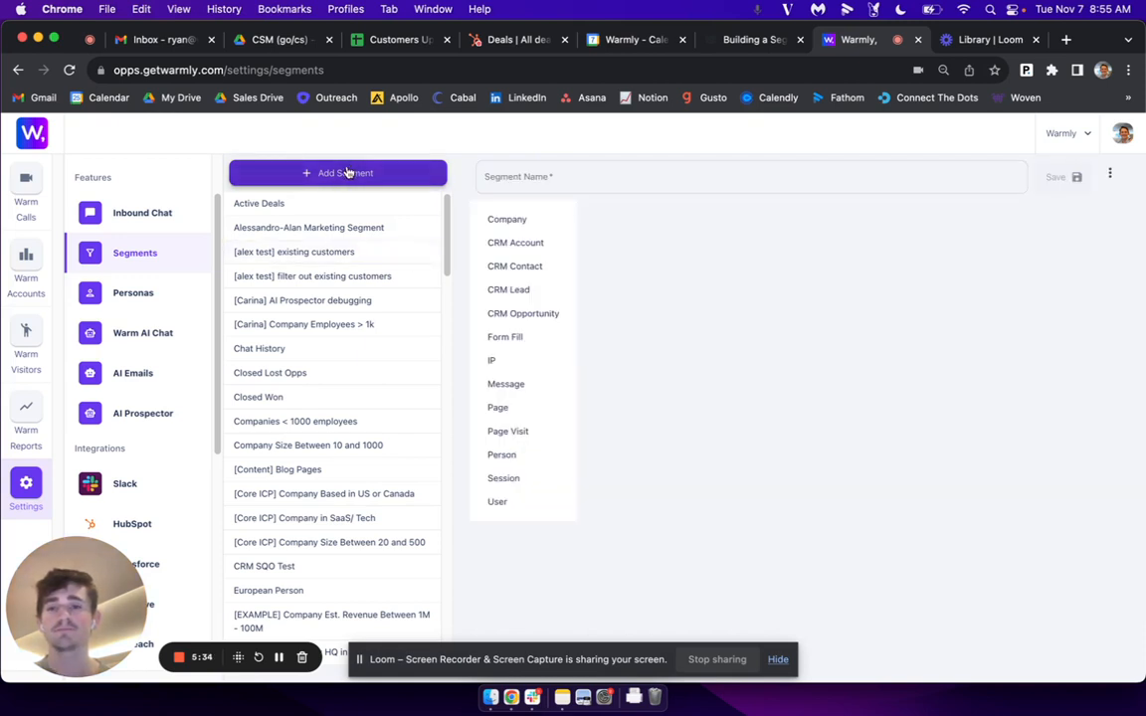
left_click(500, 175)
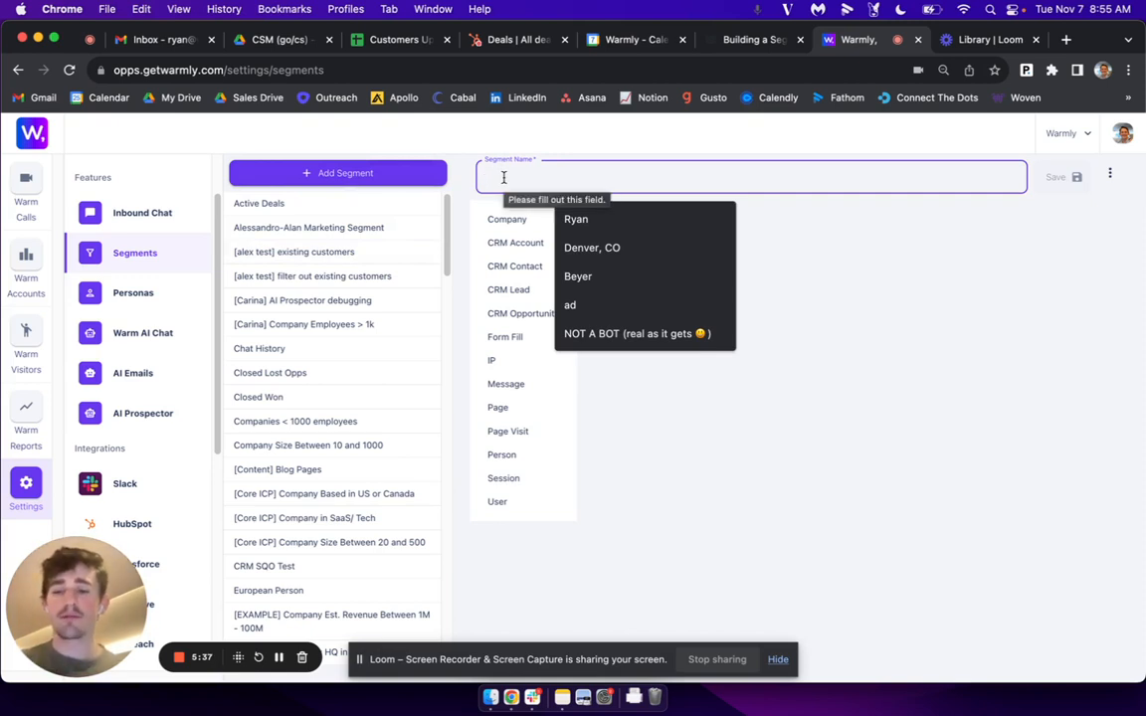
type("[PLAYBOO")
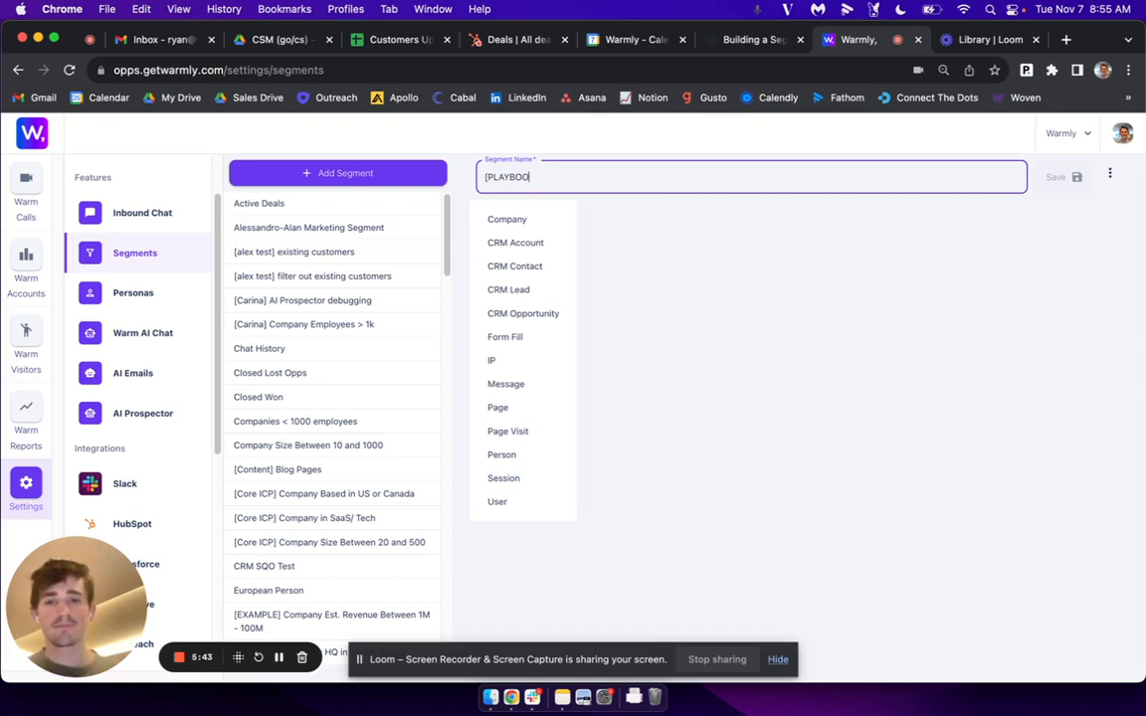
type("ny H")
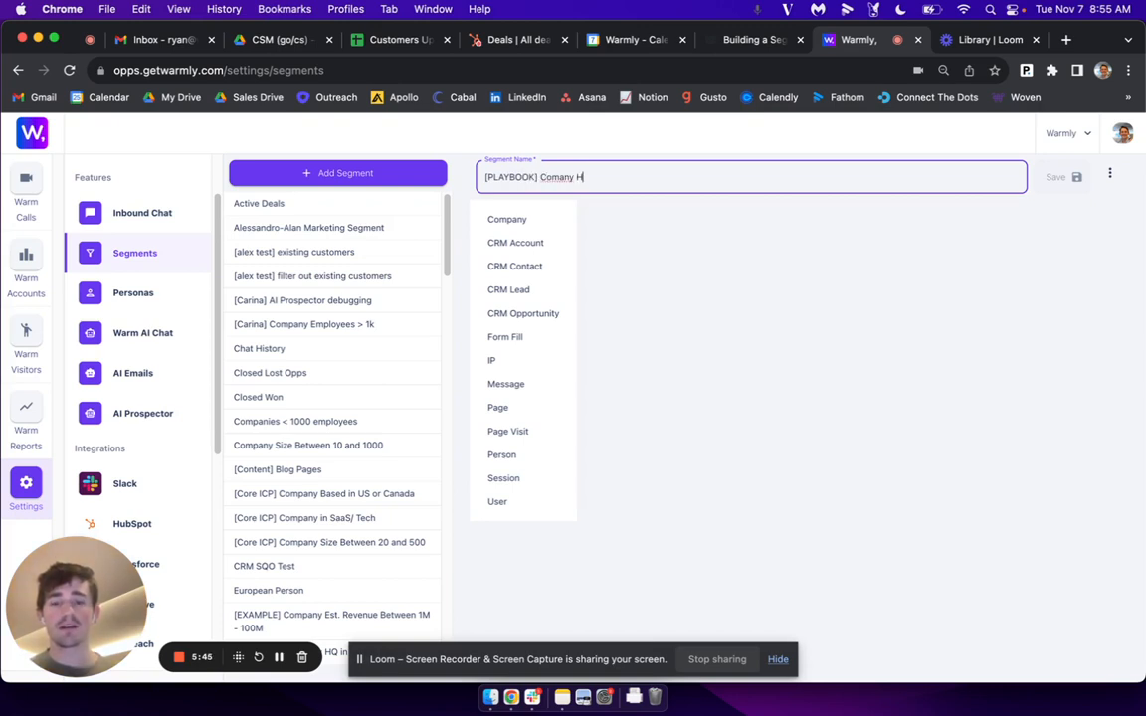
key("BackSpace")
key("BackSpace")
type("pa")
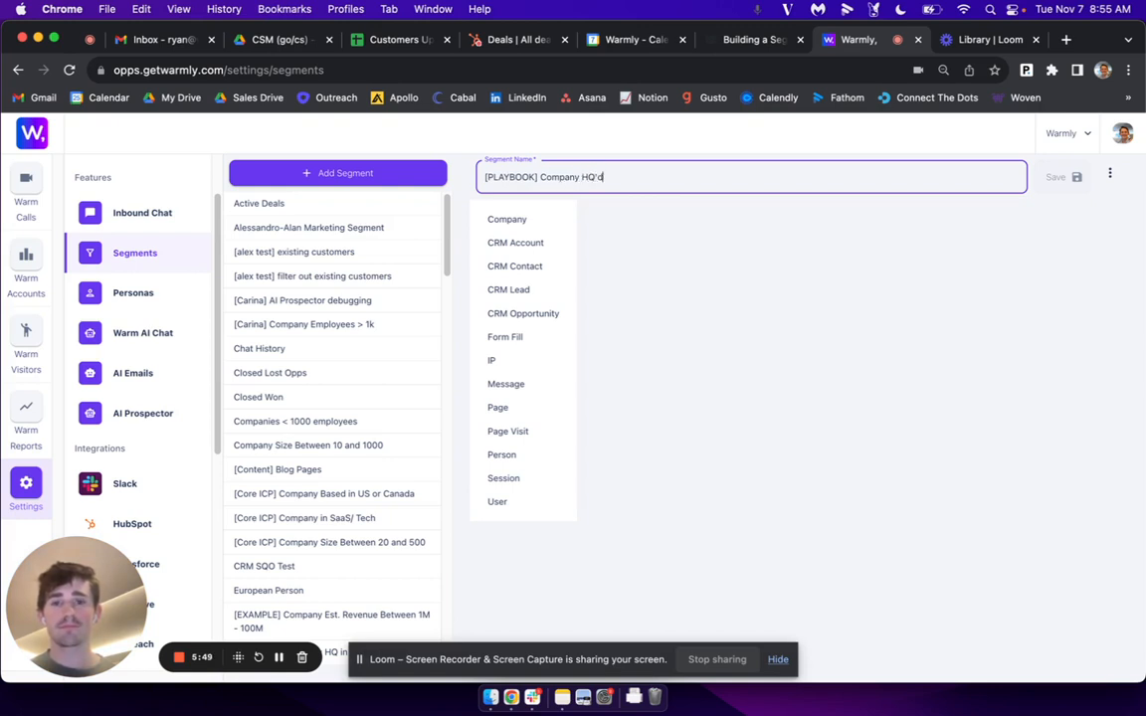
Add a Company condition to the segment requiring the Company geo country to equal "United States".
left_click(493, 213)
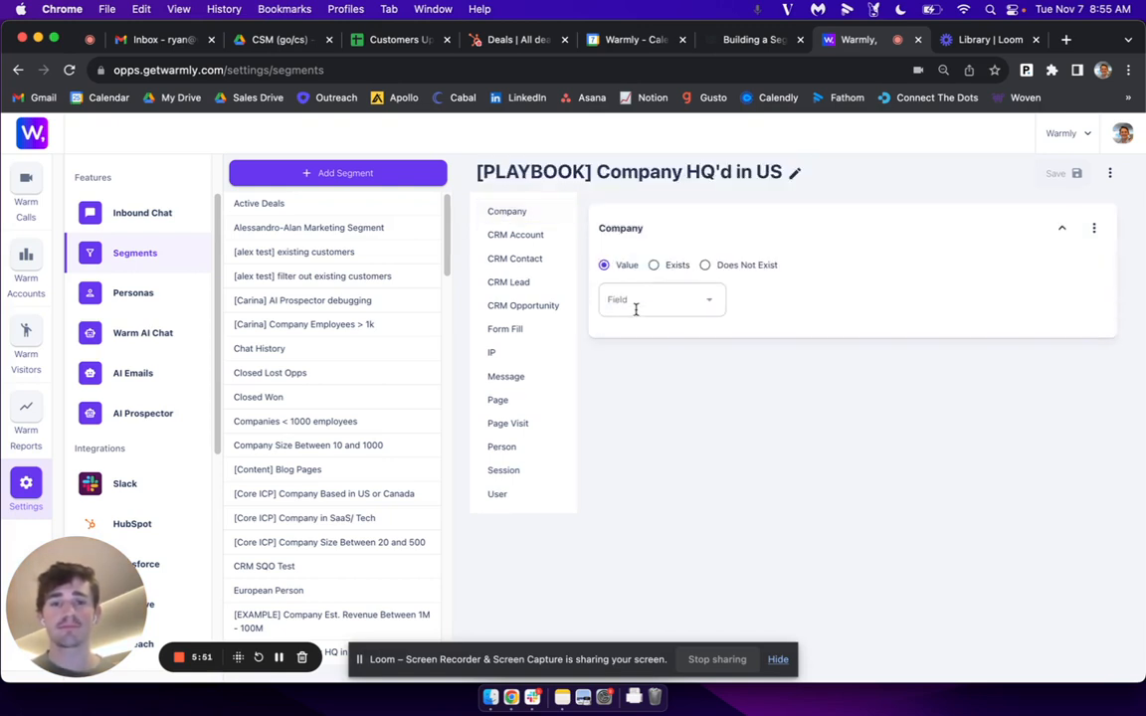
left_click(637, 302)
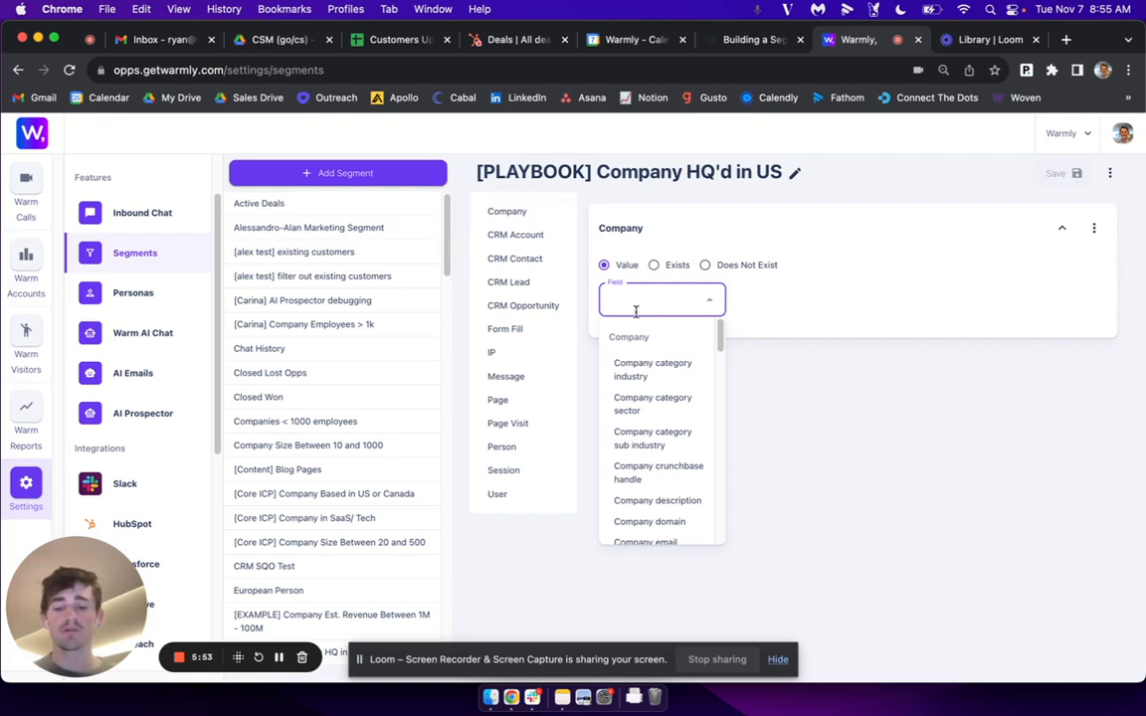
type("geo")
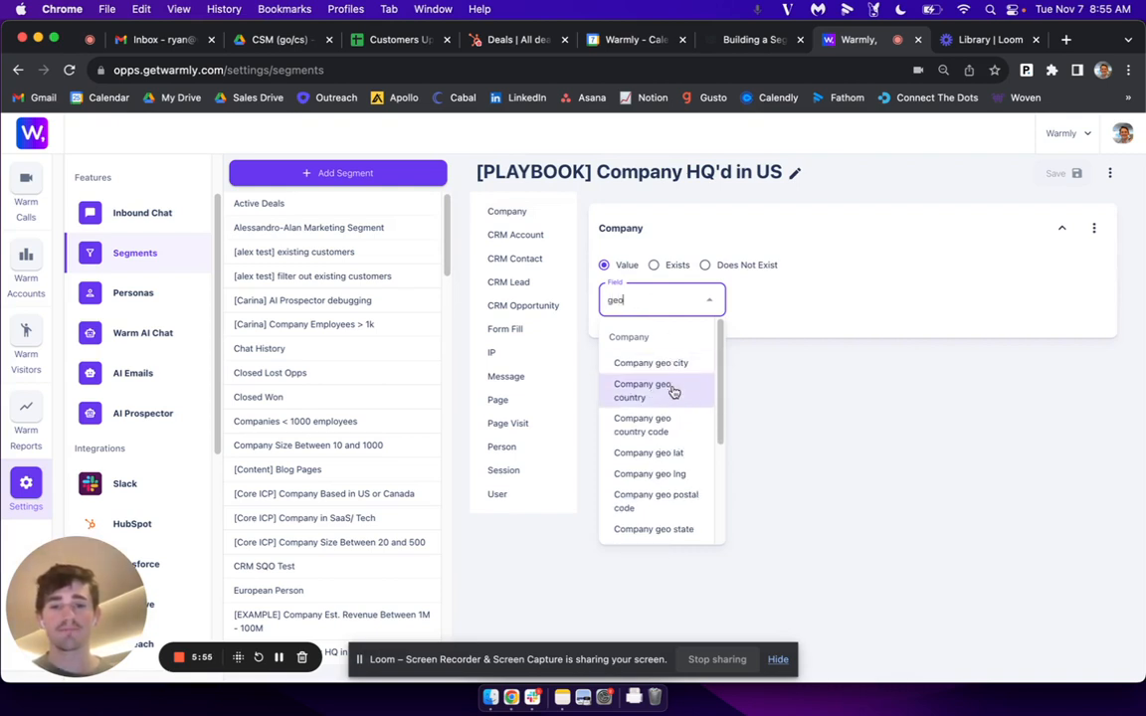
left_click(673, 391)
left_click(883, 300)
type("U")
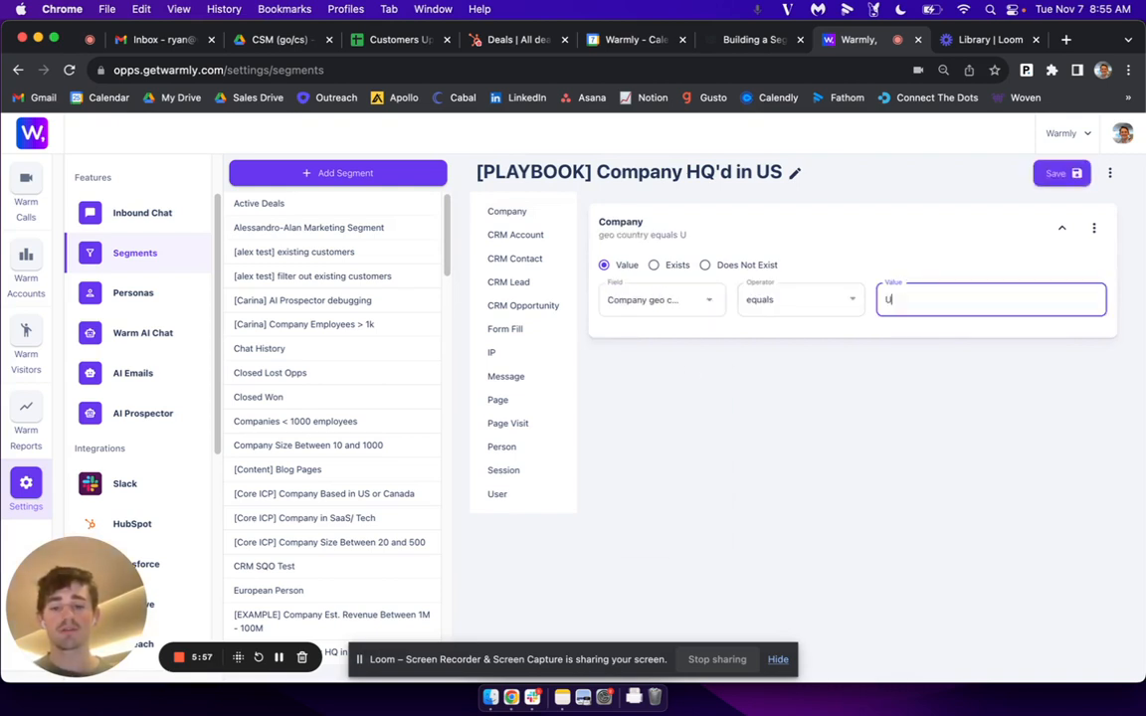
type("nited States")
Switch the geo country condition's operator to "is any of" and extend its value to "United States, Canada".
left_click(813, 300)
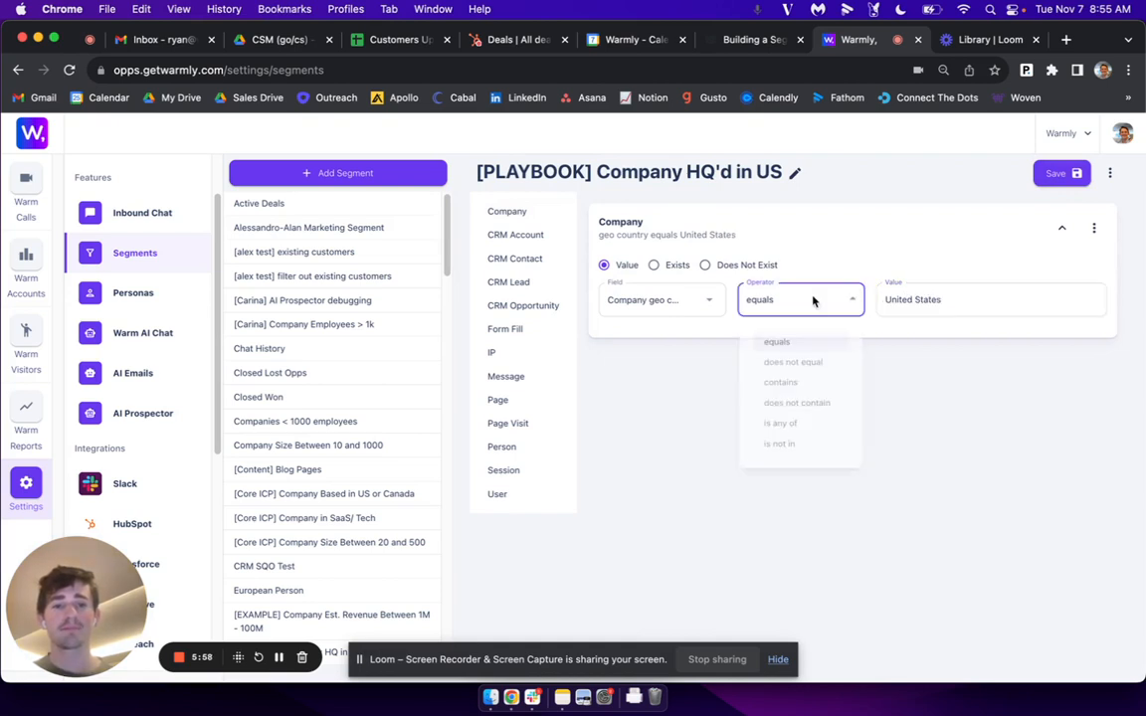
left_click(814, 431)
left_click(983, 299)
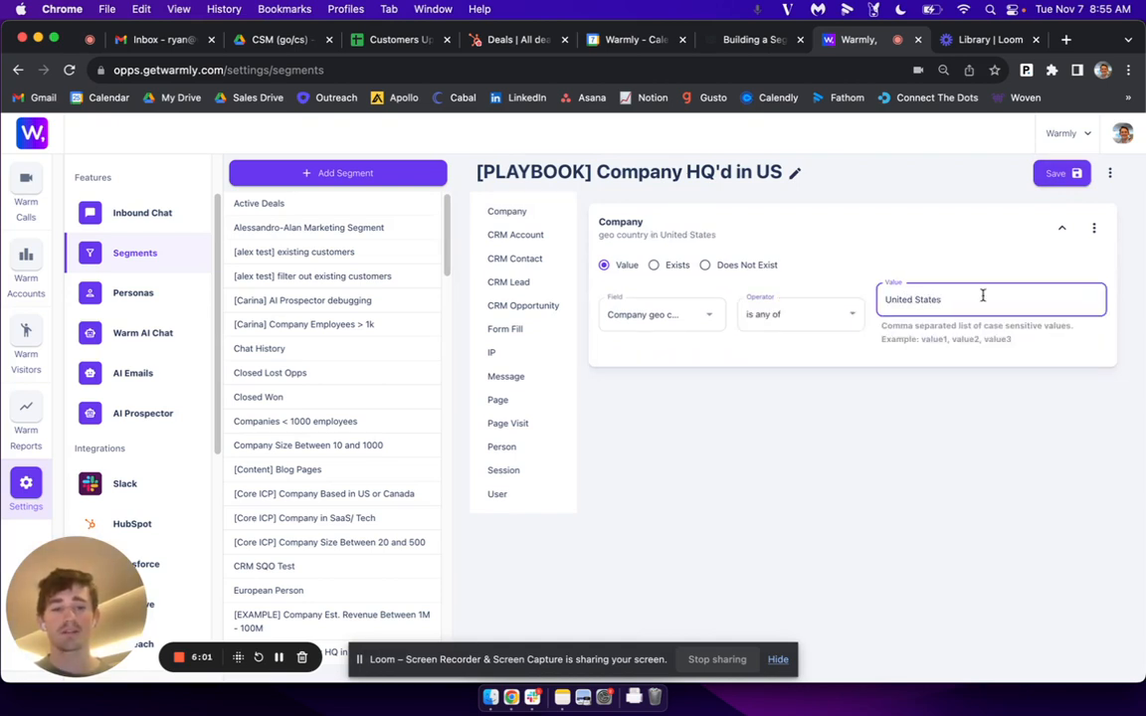
type(", Canada")
Rename the segment "[PLAYBOOK] Company HQ'd in US, Canada" and save it.
left_click(794, 172)
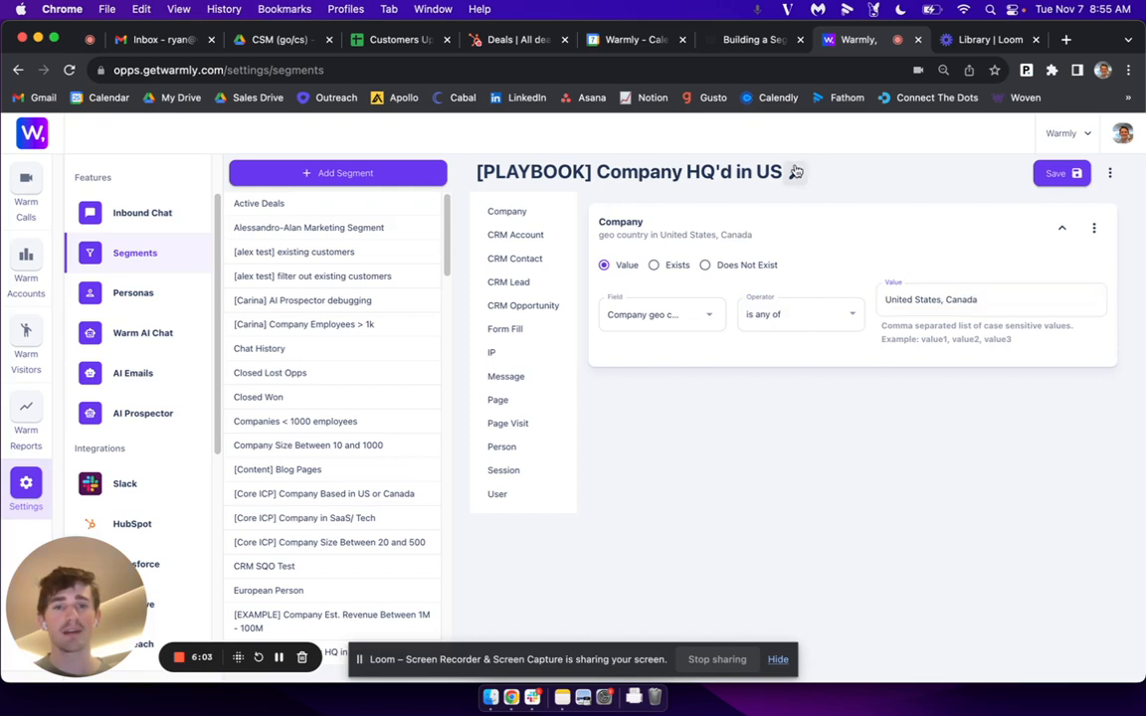
type("Canada")
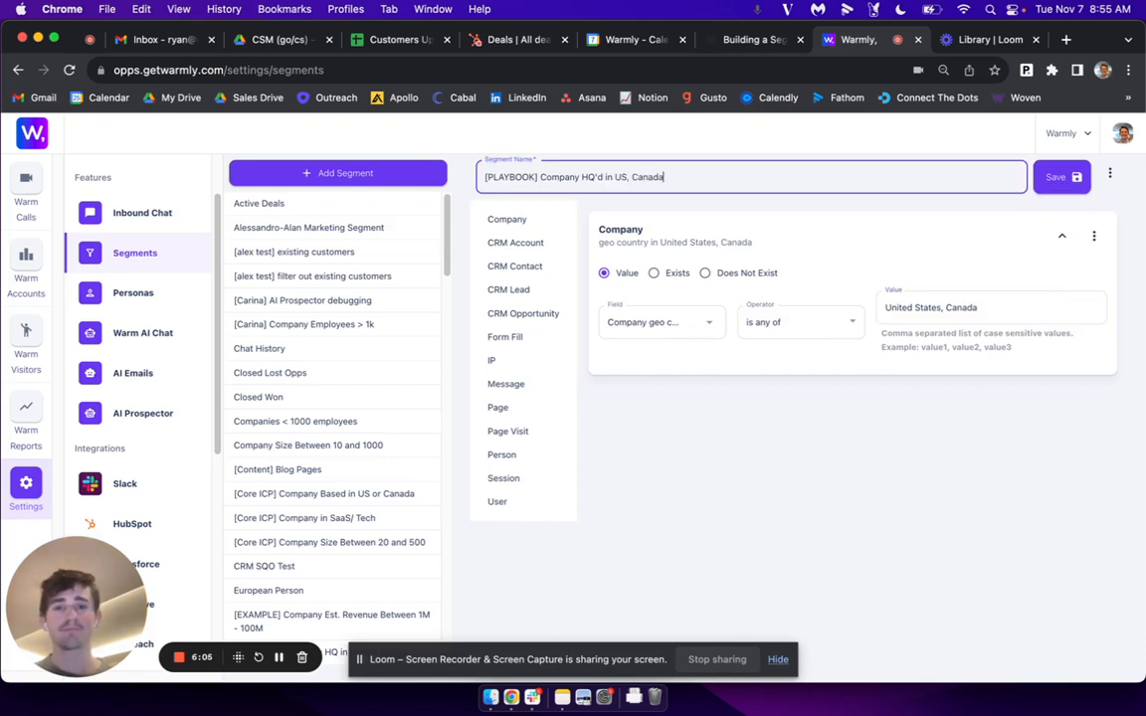
left_click(1056, 177)
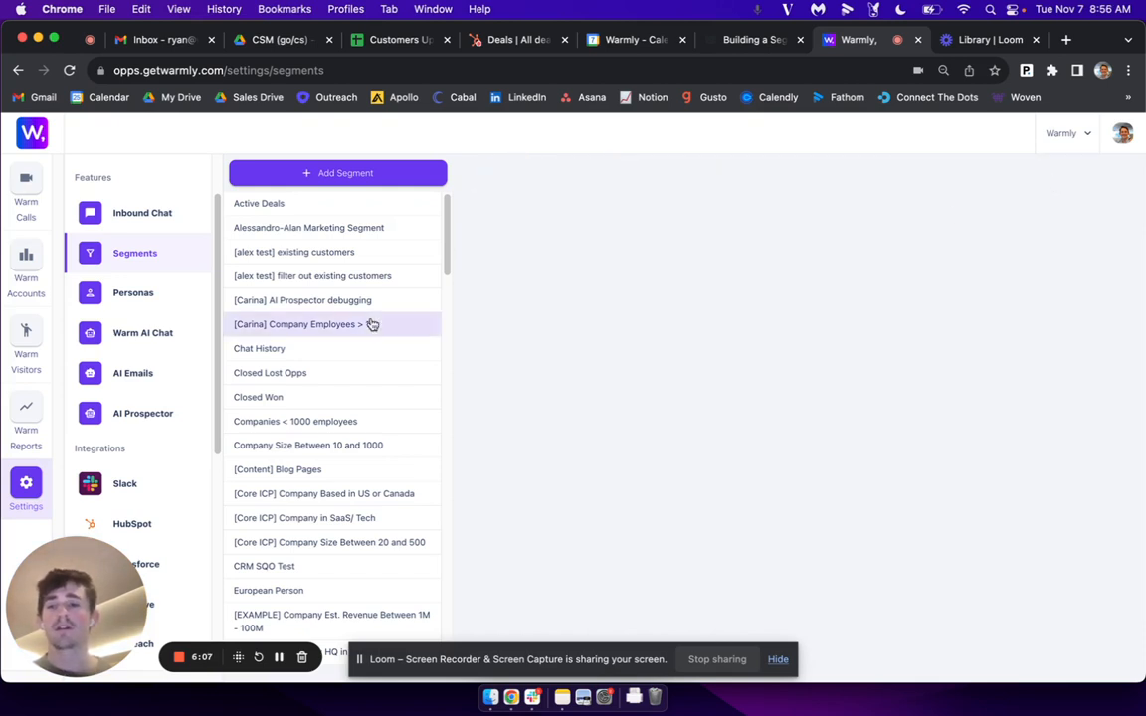
Start a new segment named "[PLAYBOOK] Filter Out Customers".
left_click(372, 173)
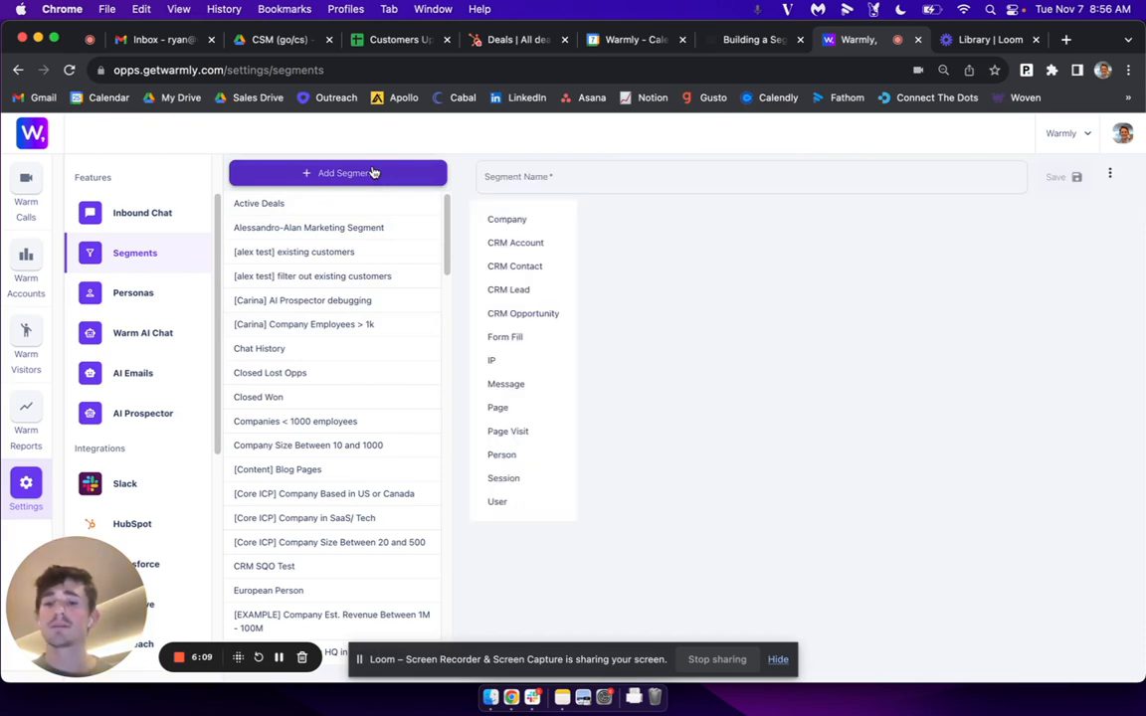
left_click(532, 179)
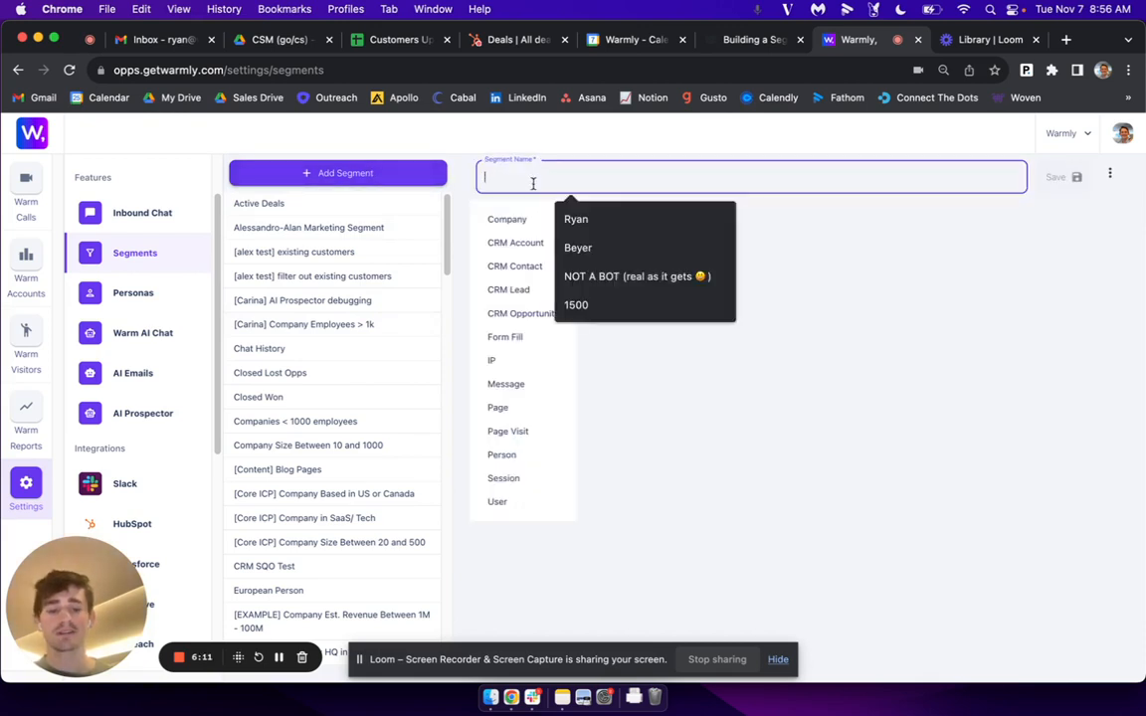
type("[PLAYBOOK] Filter Out")
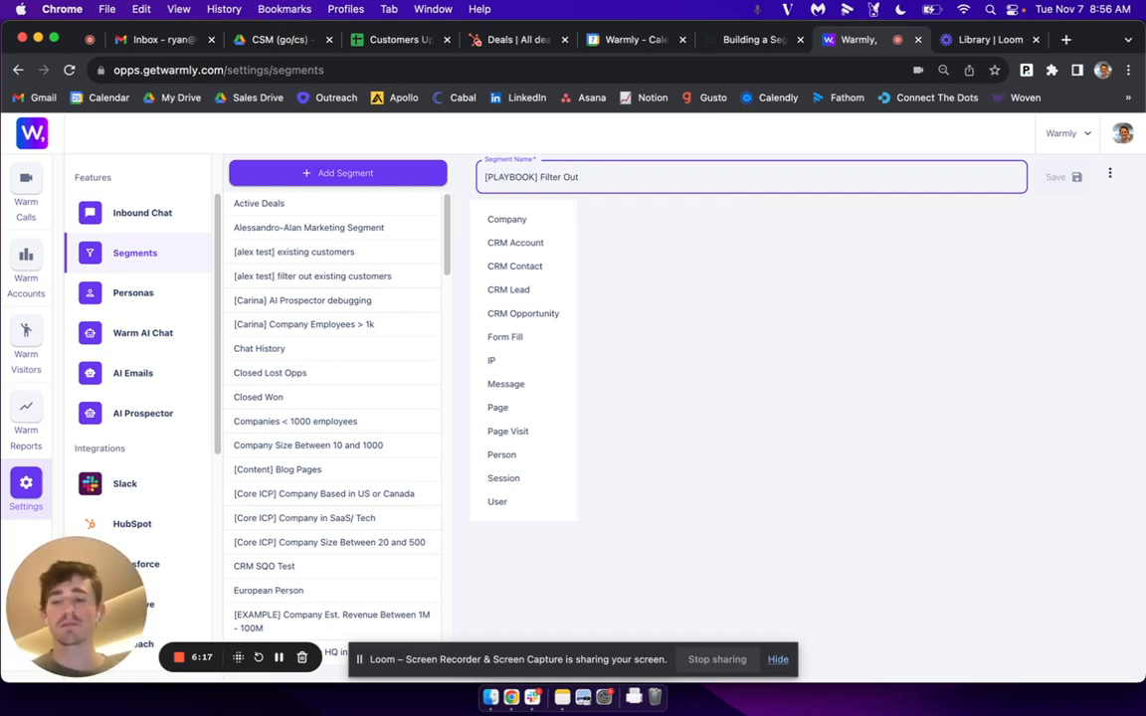
type("Customers")
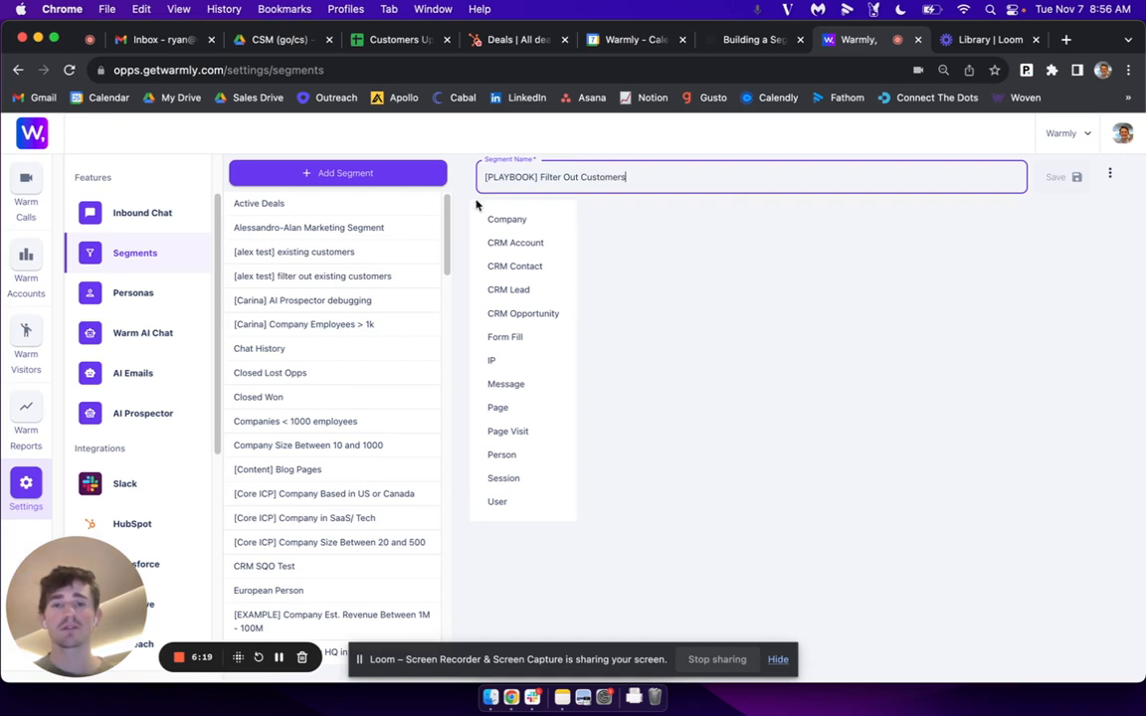
Add a CRM Opportunity condition on the opportunity stage with the operator "is not in".
left_click(524, 323)
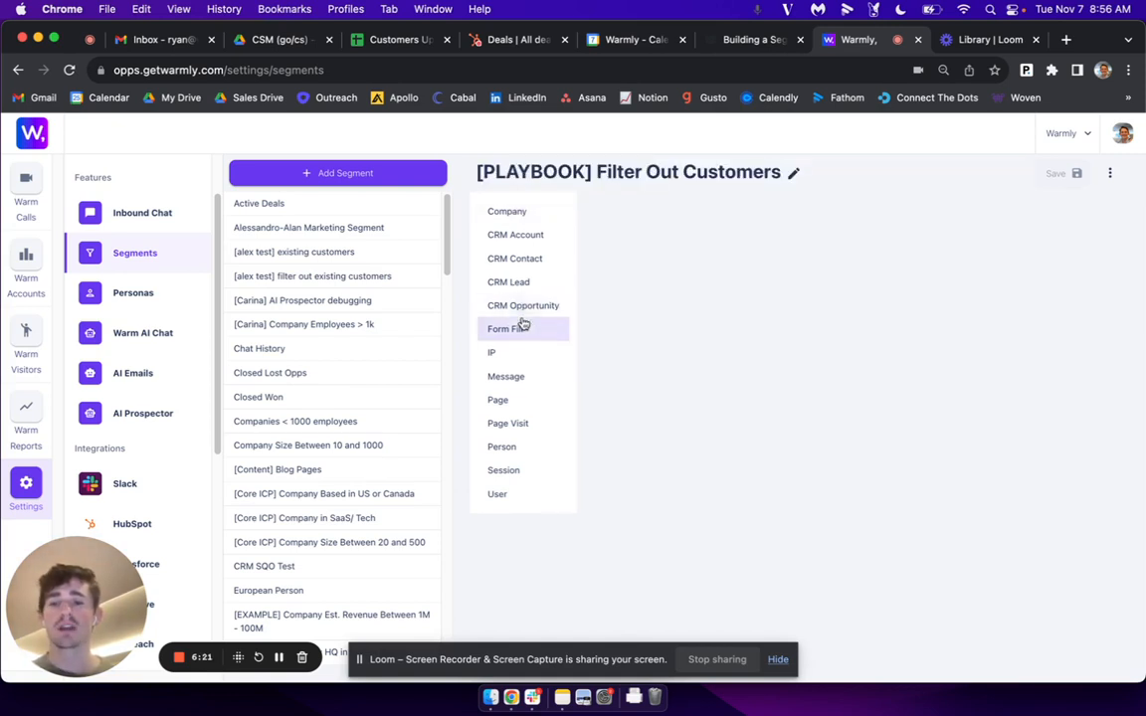
left_click(548, 309)
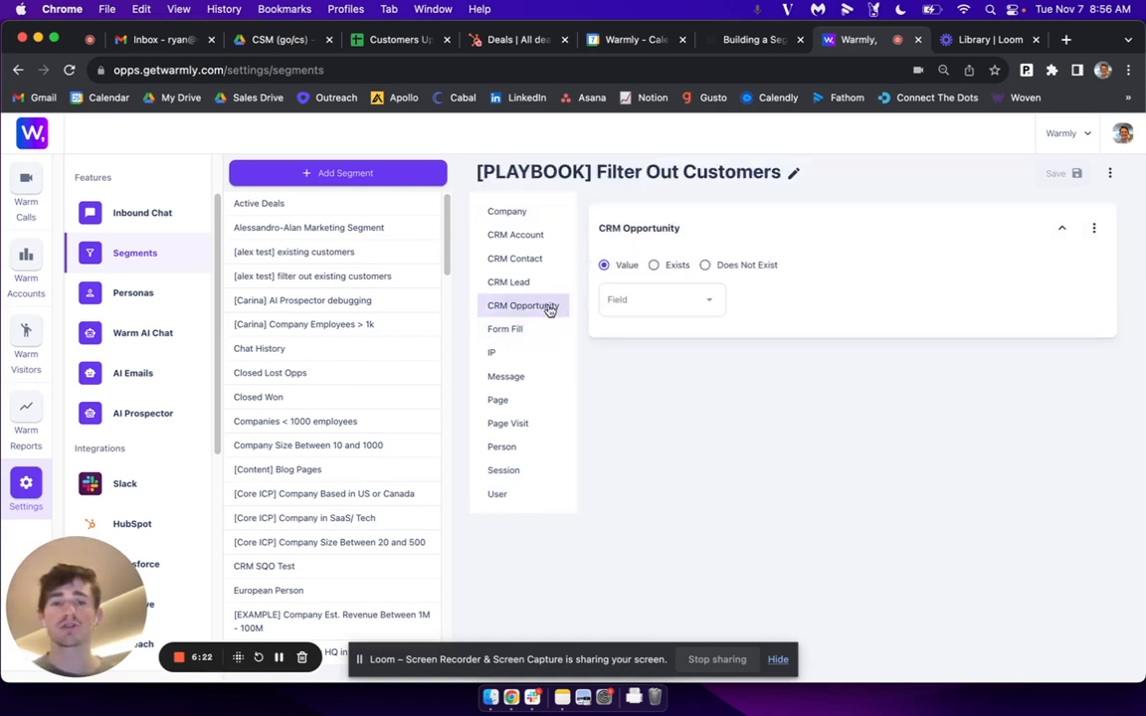
left_click(638, 299)
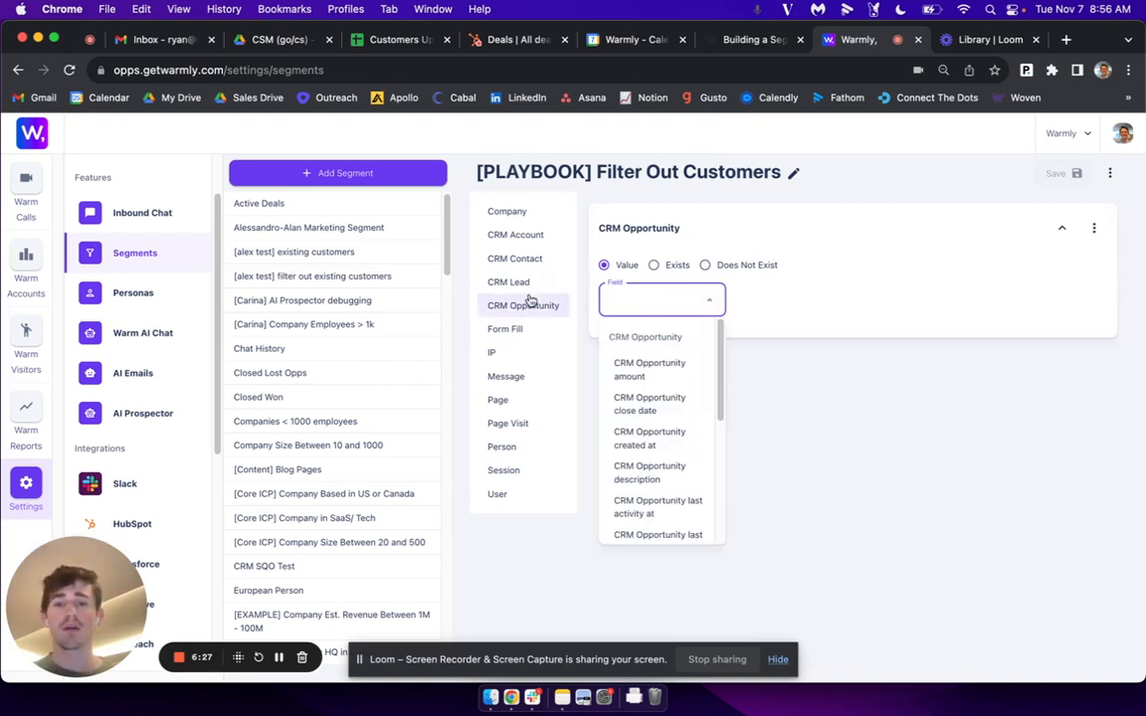
type("stage")
left_click(659, 363)
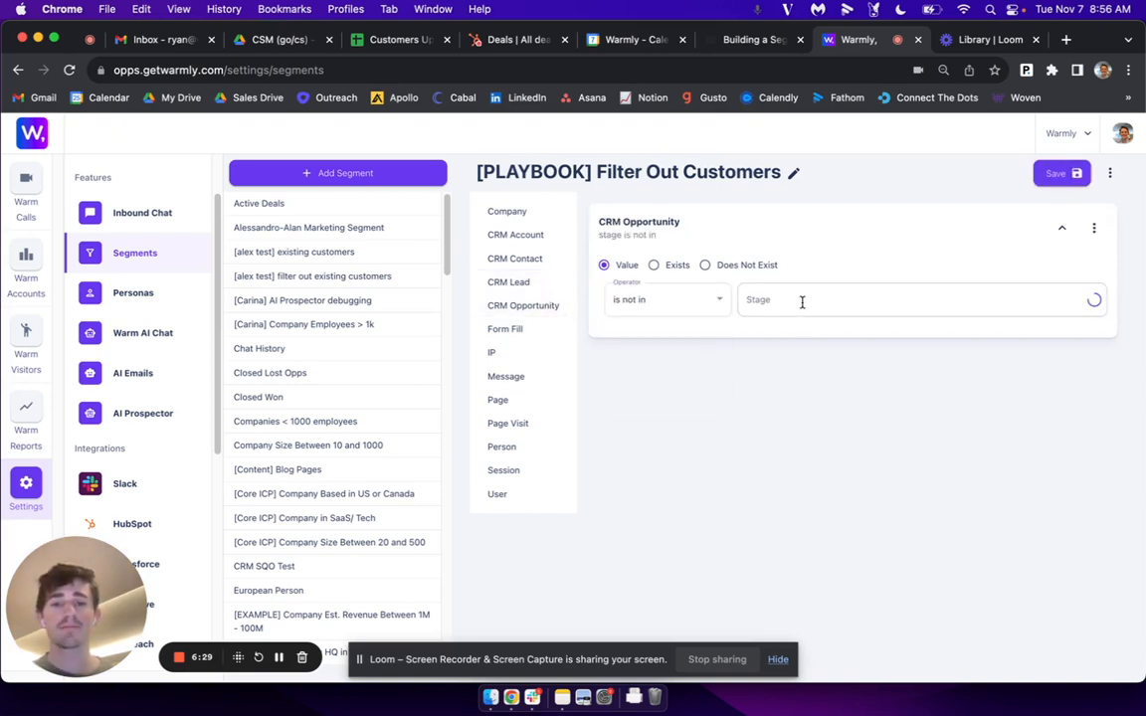
Add the closed won stages of Sales Pipeline, Nametags Sales Funnel and Sales: Inbound Pipeline to the excluded stages.
left_click(760, 308)
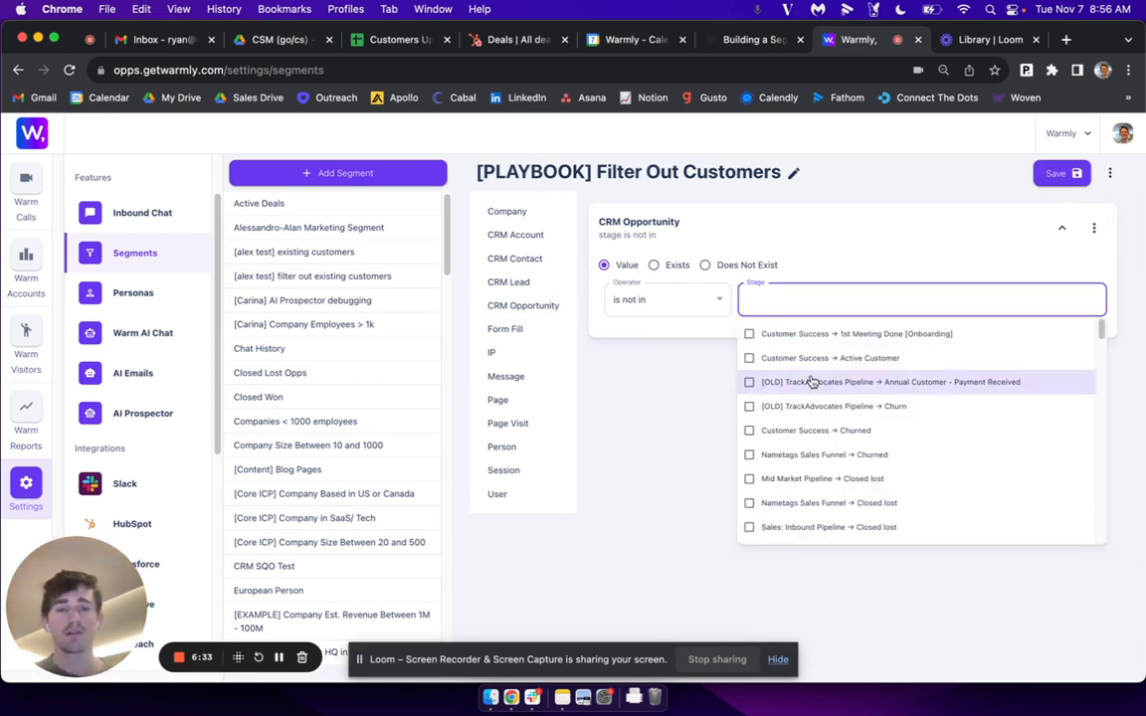
type("won")
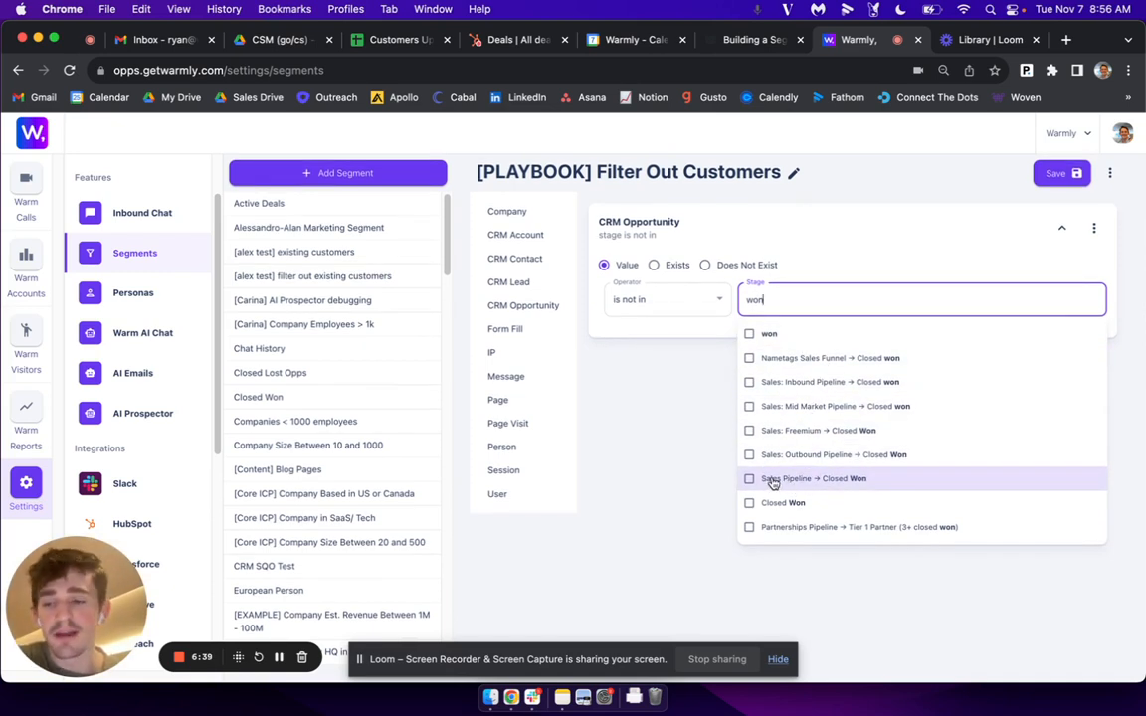
left_click(863, 482)
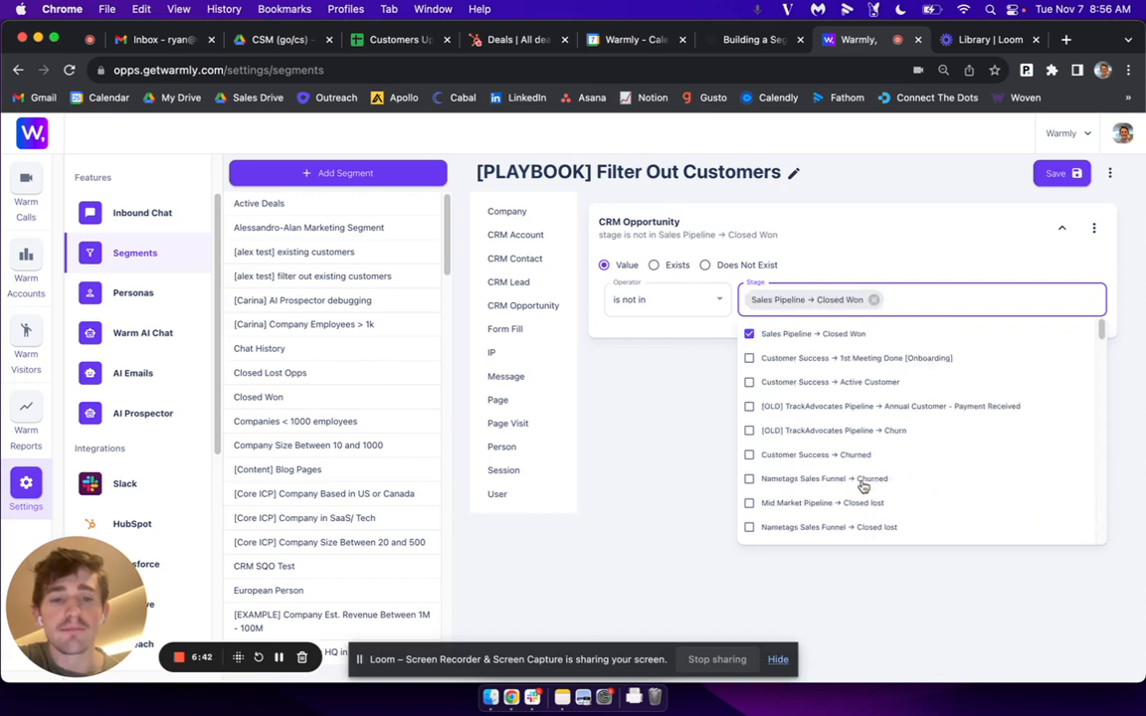
type("won")
left_click(847, 385)
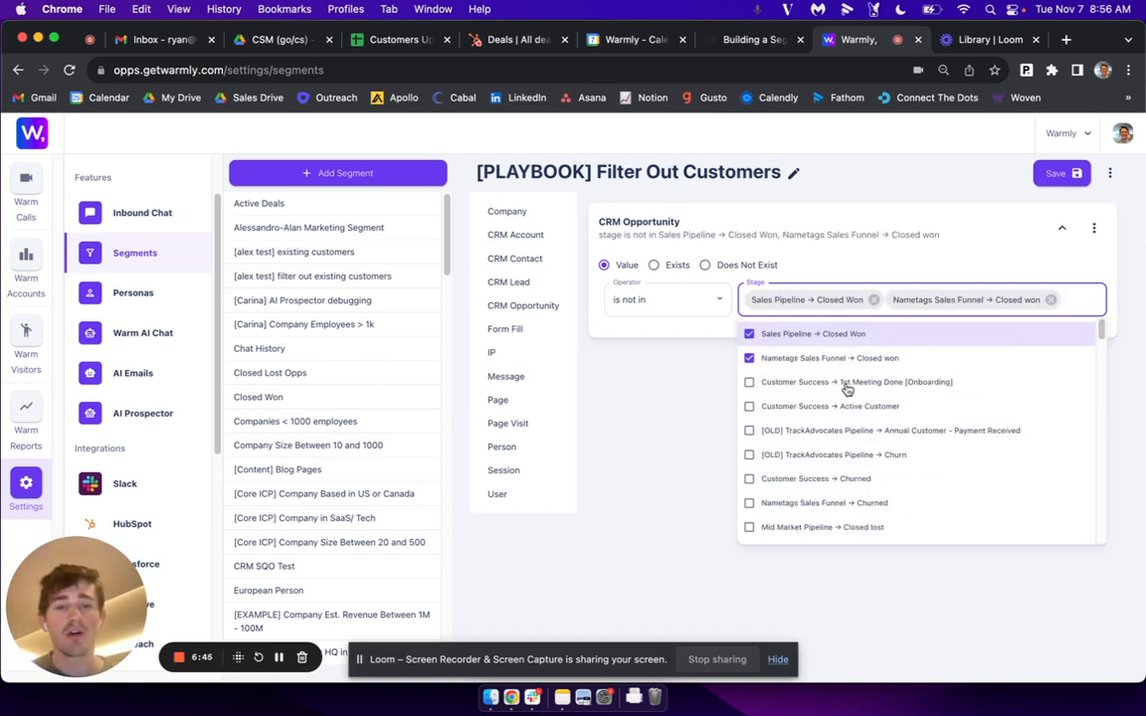
type("won")
left_click(881, 407)
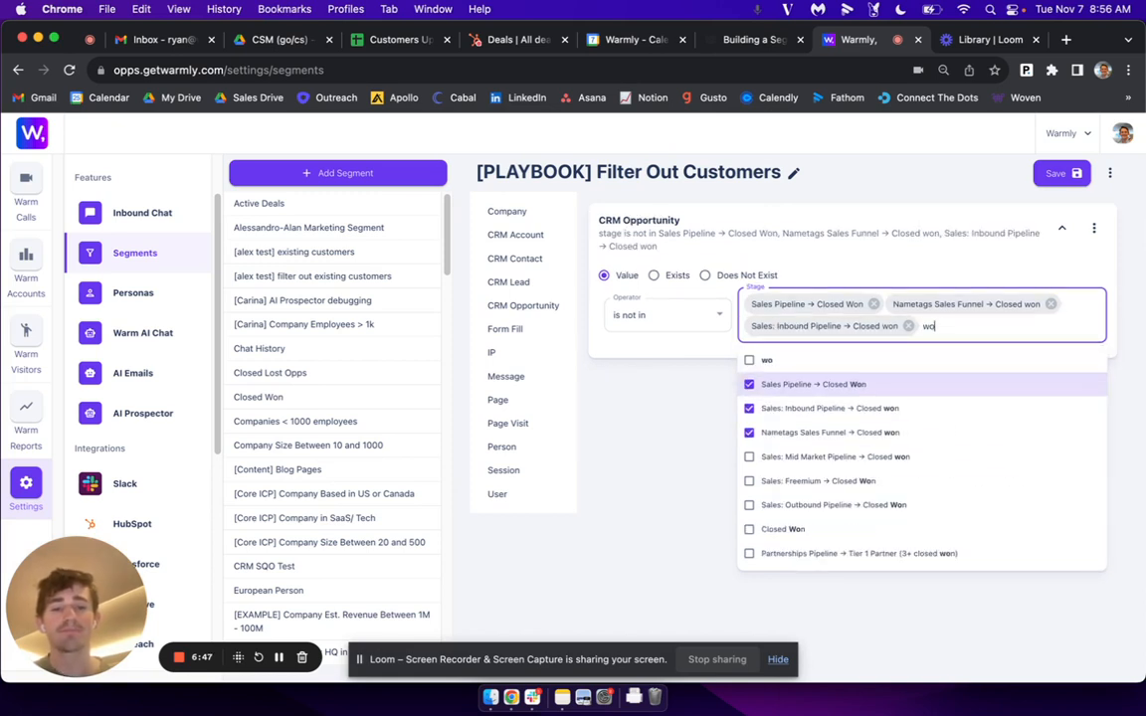
Also exclude the closed won stages of Sales: Mid Market Pipeline, Sales: Freemium and Sales: Outbound Pipeline, plus the plain "Closed Won" stage.
left_click(876, 459)
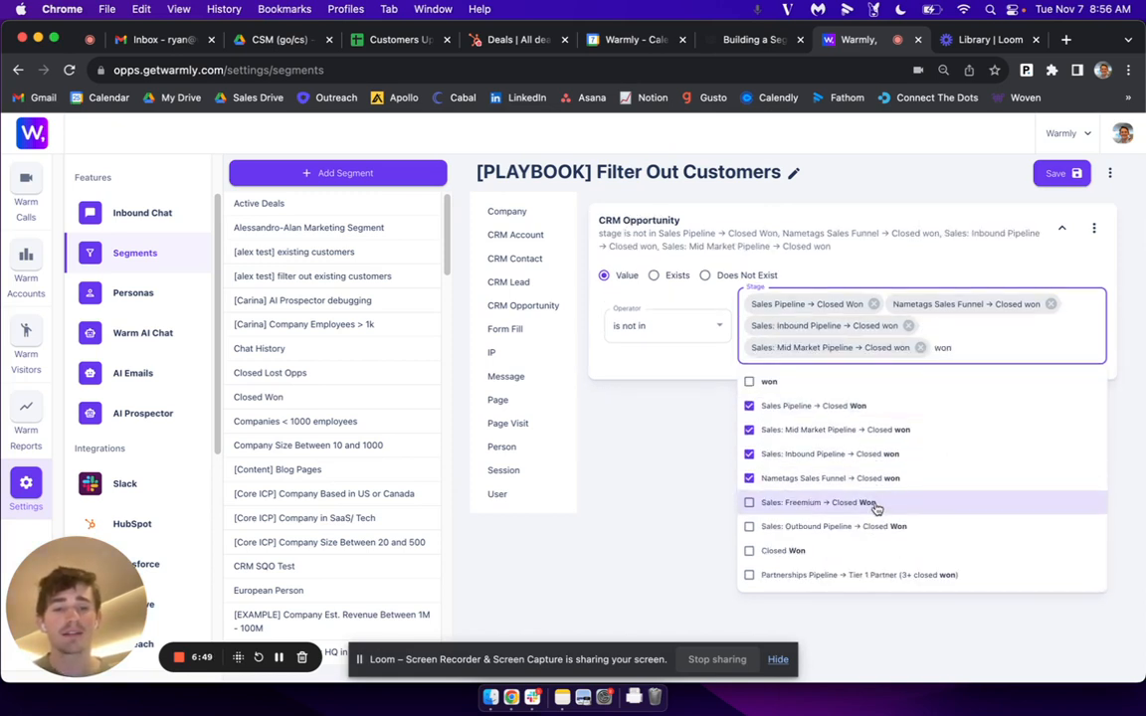
left_click(877, 504)
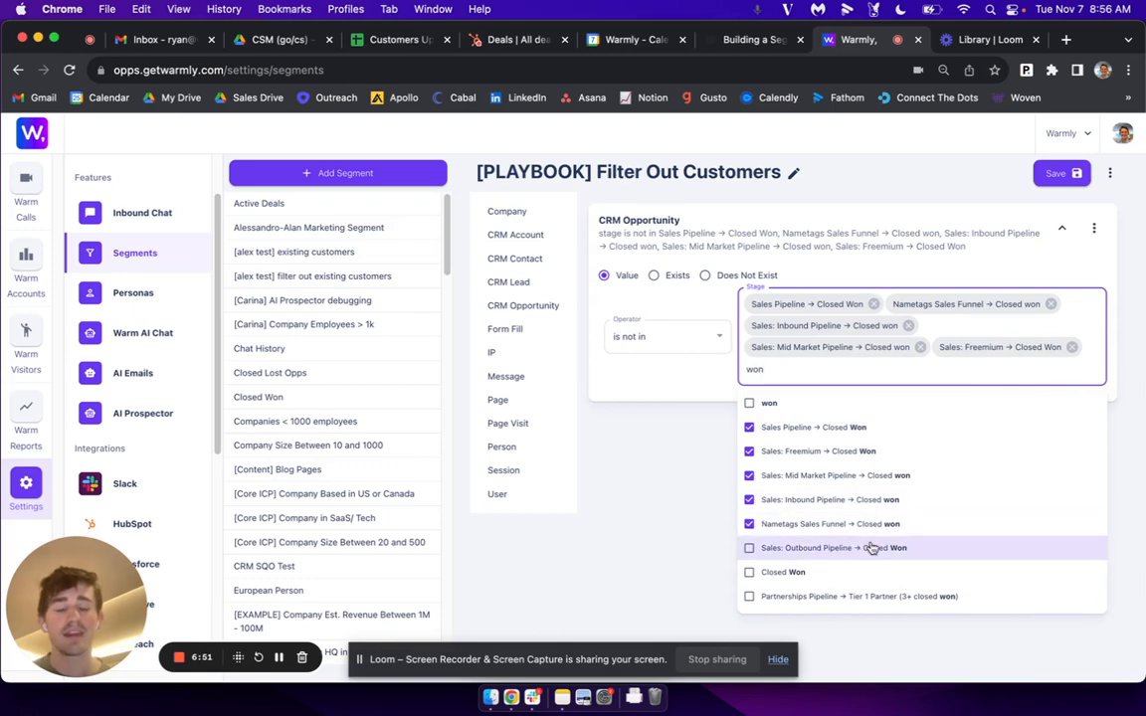
left_click(870, 547)
left_click(864, 585)
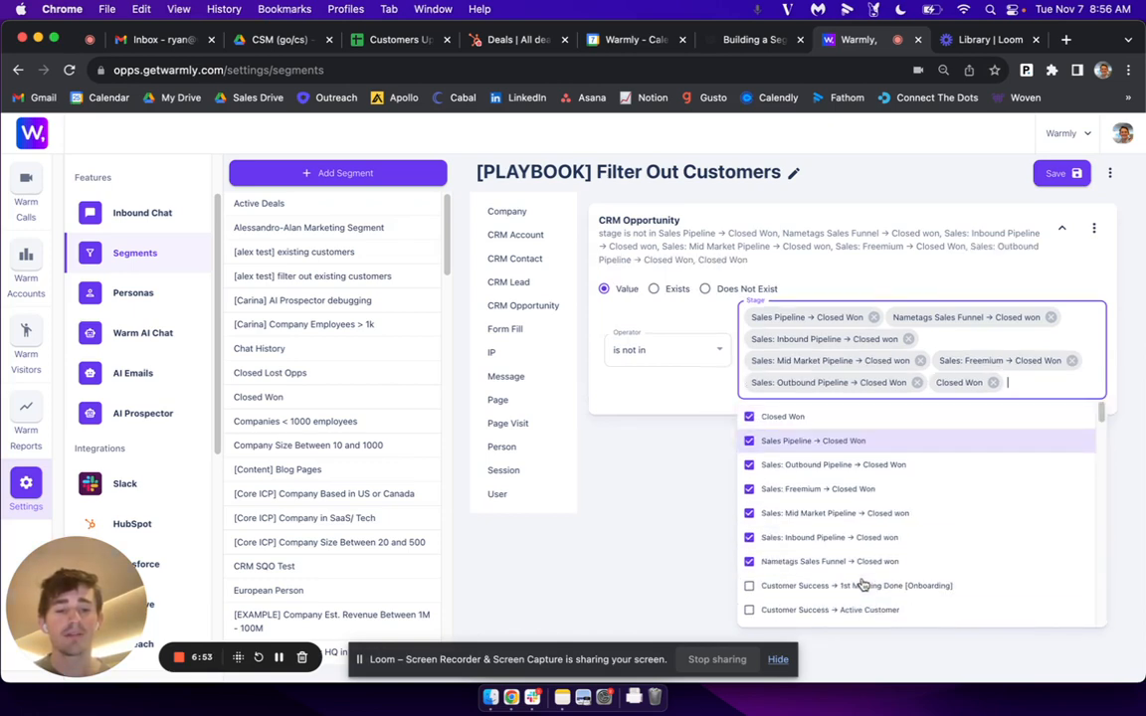
scroll(908, 547, "down", 1)
scroll(909, 557, "up", 1)
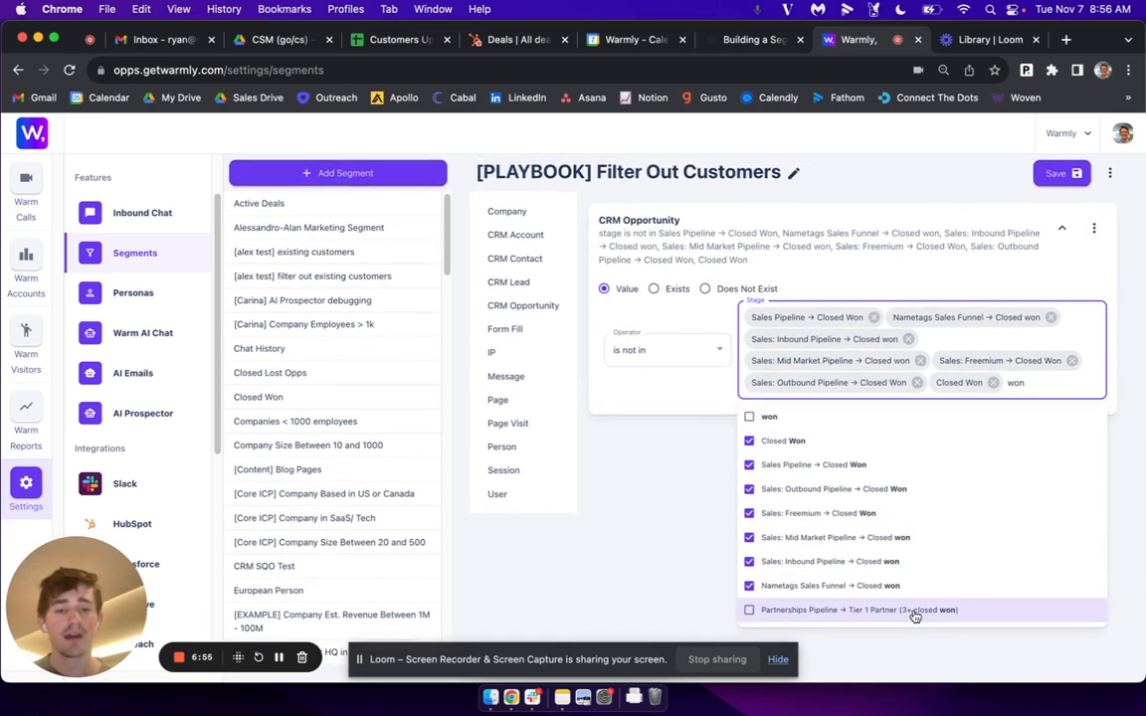
left_click(689, 467)
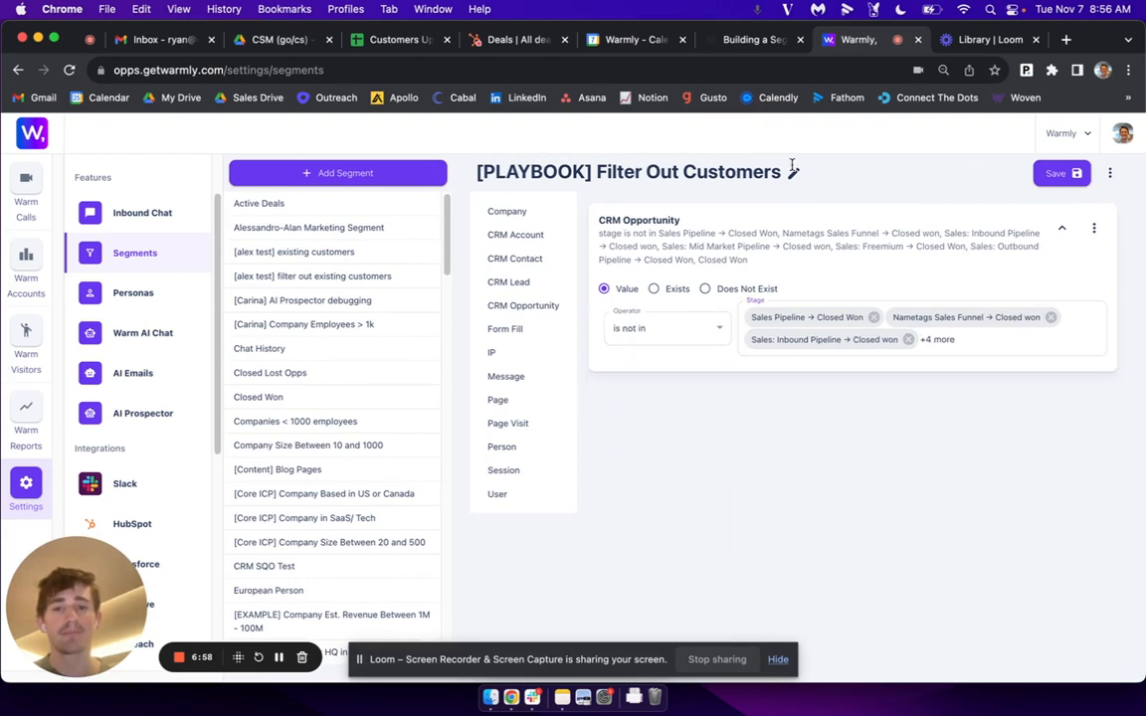
Look through the remaining opportunity stages without adding any, and save the customer-exclusion segment.
left_click(963, 334)
left_click(1004, 378)
scroll(958, 503, "down", 3)
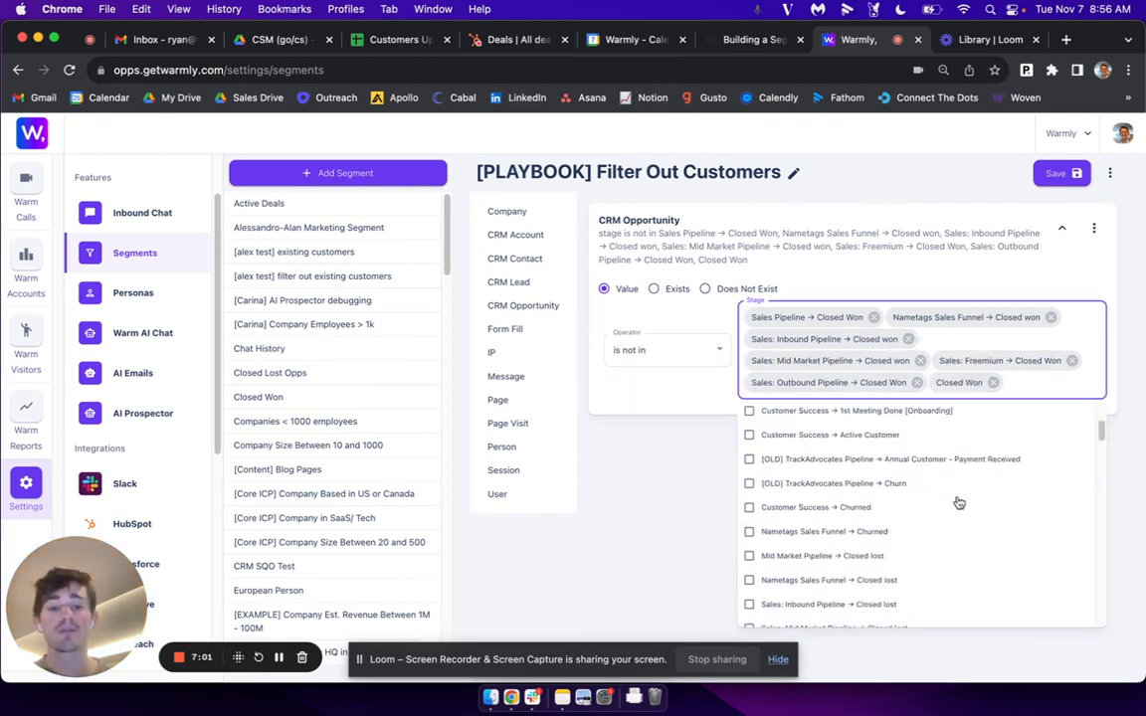
scroll(958, 502, "down", 3)
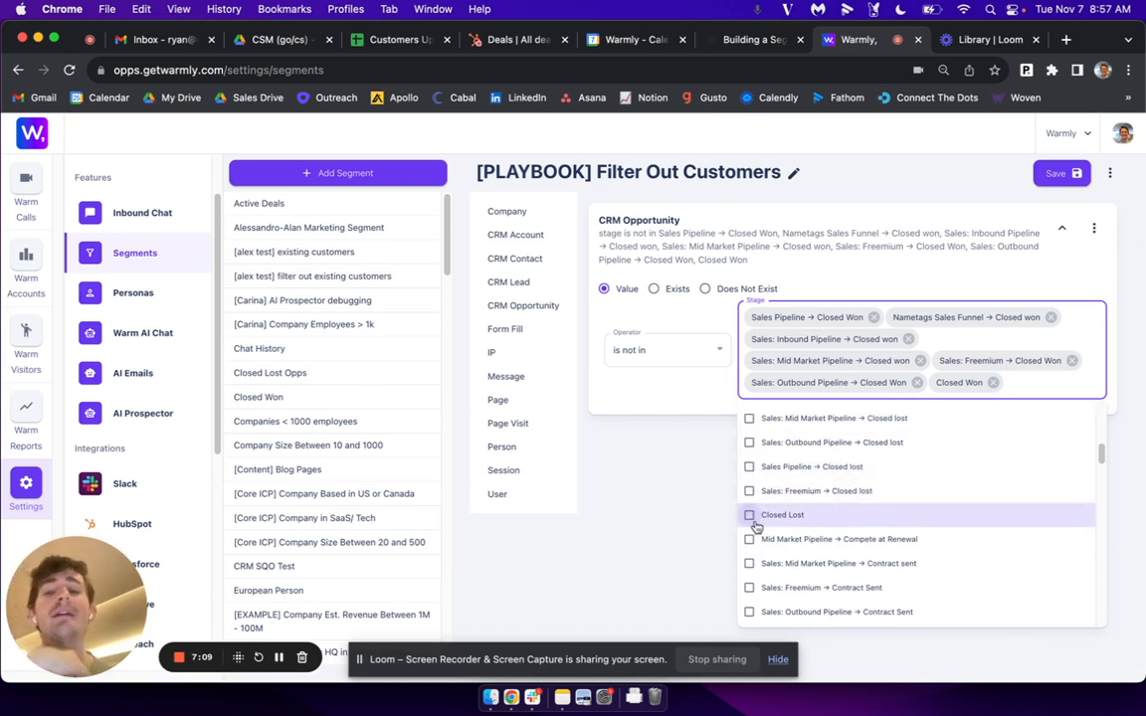
left_click(636, 467)
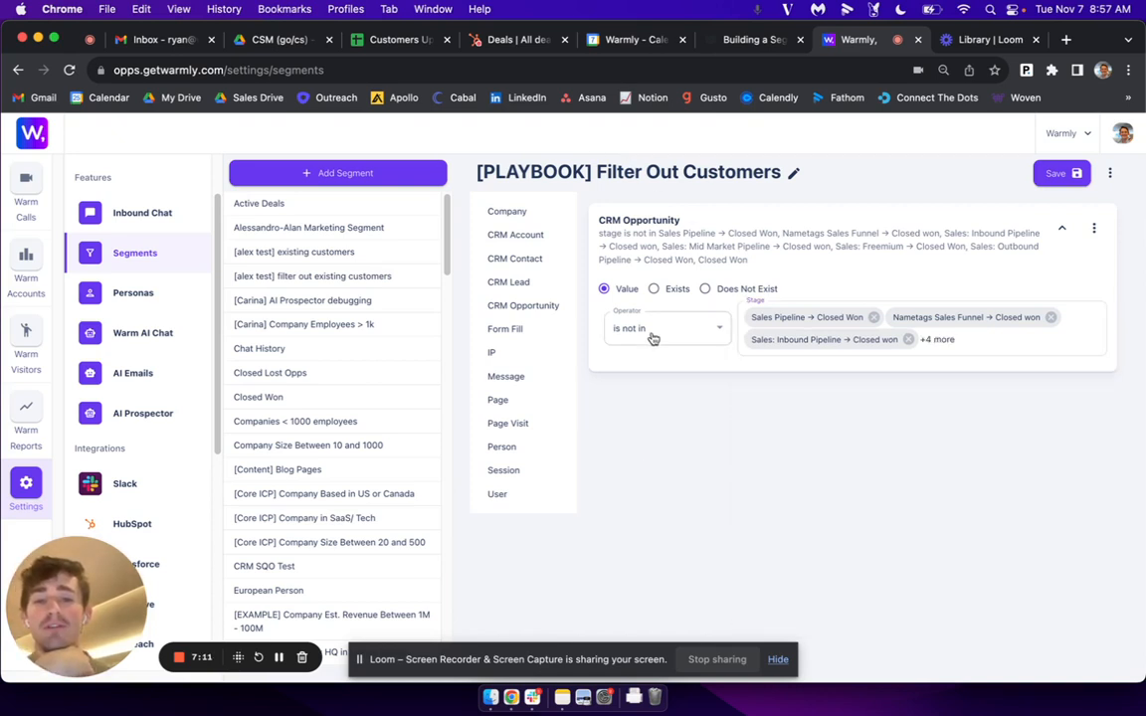
left_click(1056, 173)
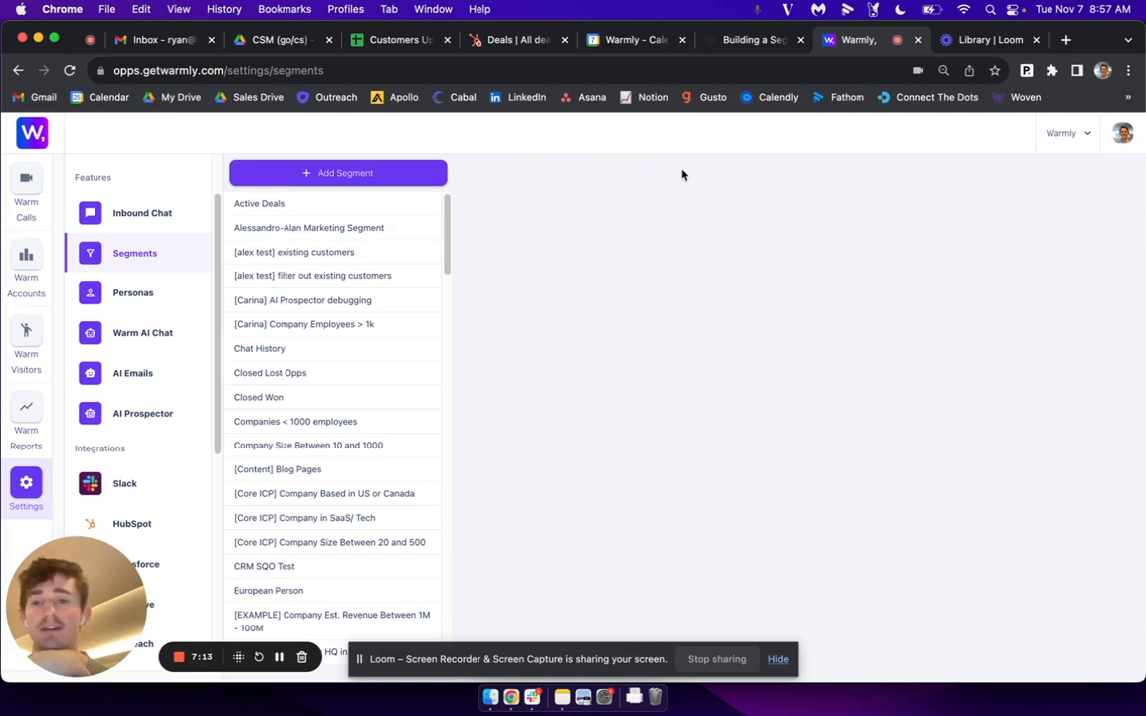
Start a new segment named "[PLAYBOOK] Filter Out Warmly Traffic".
left_click(362, 172)
left_click(548, 179)
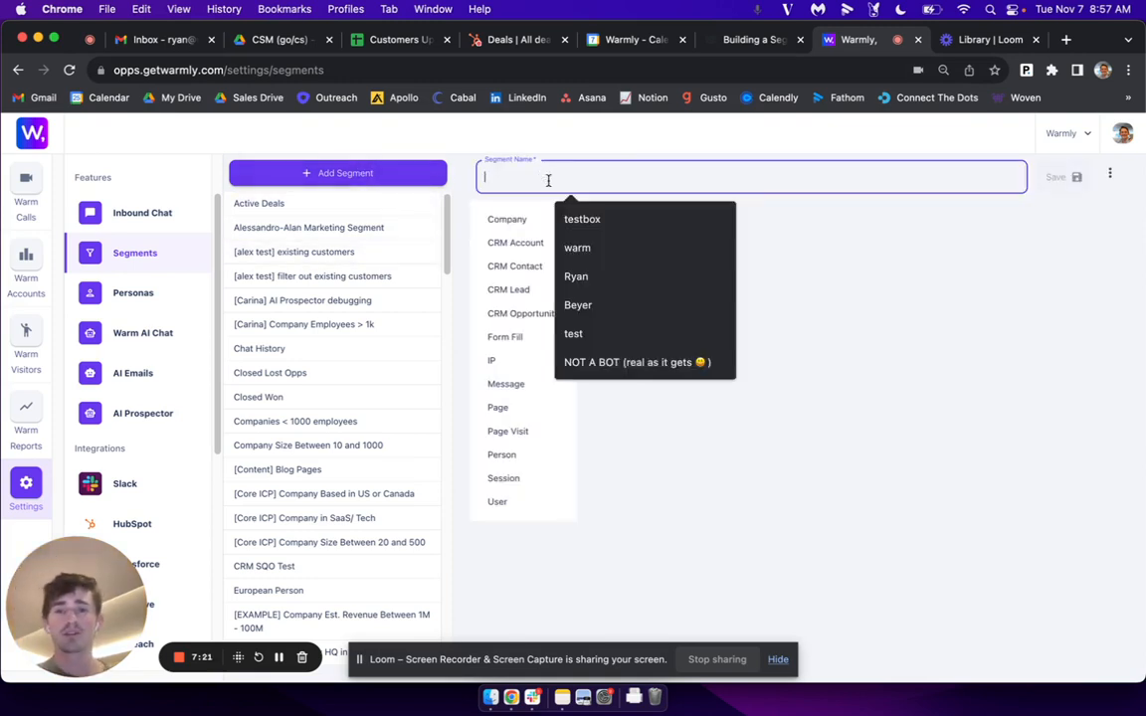
type("[PLAYBOOK] Filter Out Warmly Traffic")
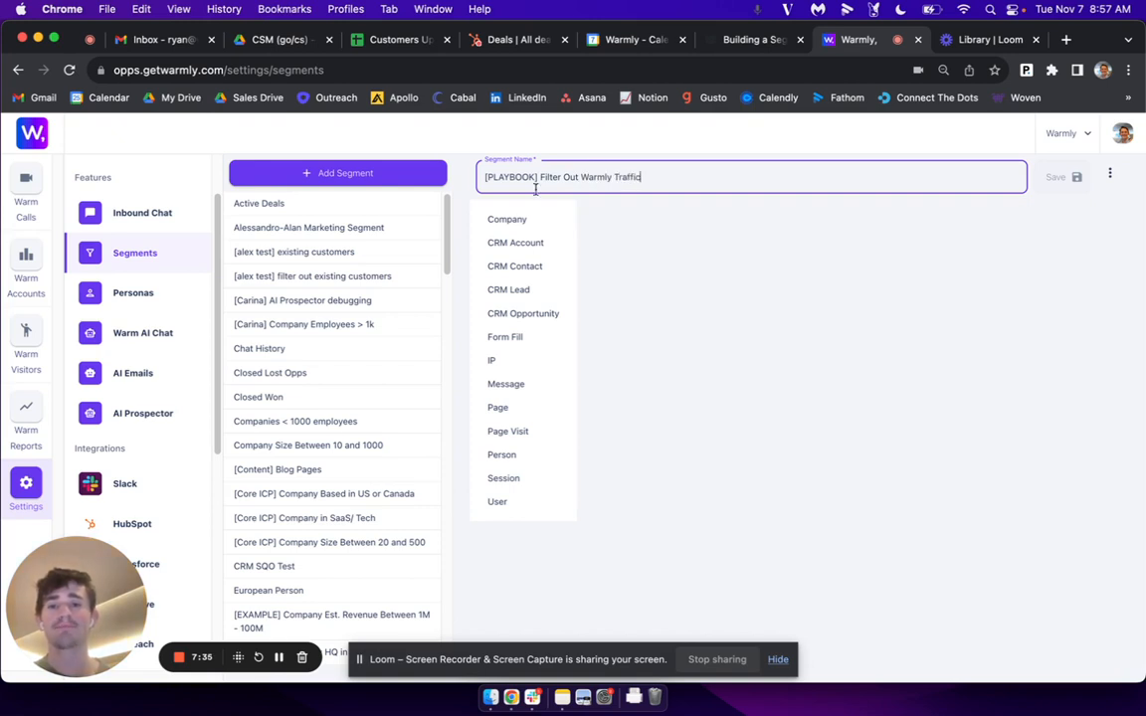
Add a Company condition to the new segment based on the Company domain field.
left_click(503, 219)
left_click(659, 300)
type("doa")
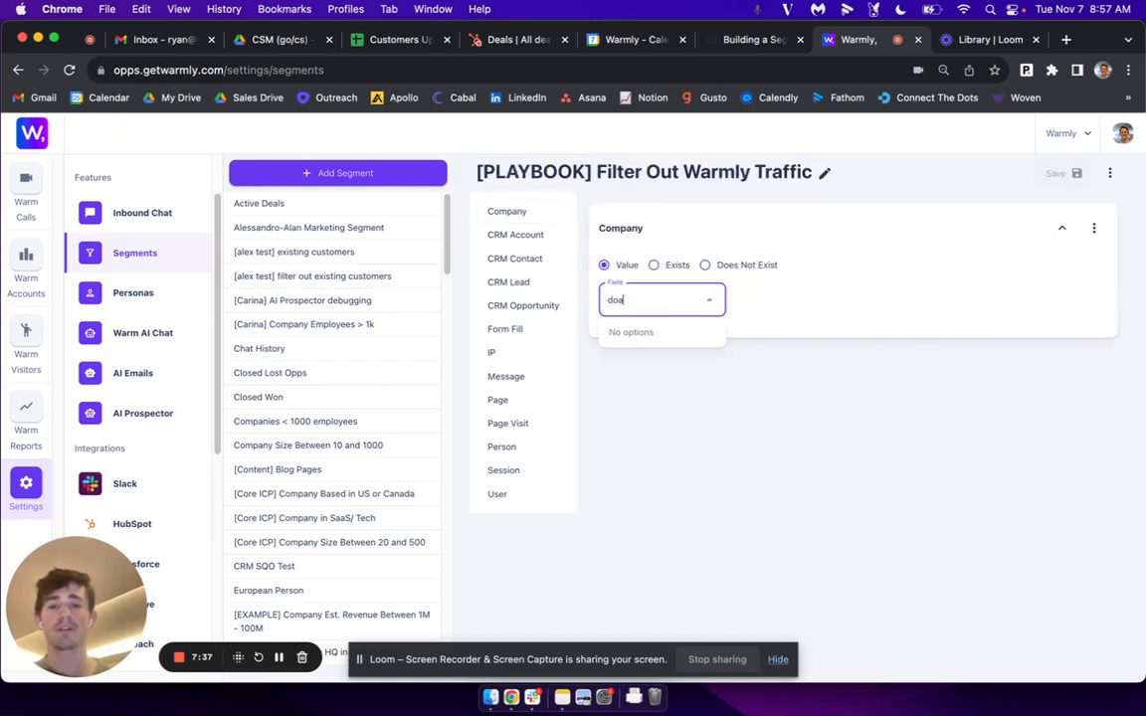
key("BackSpace")
type("main")
left_click(674, 363)
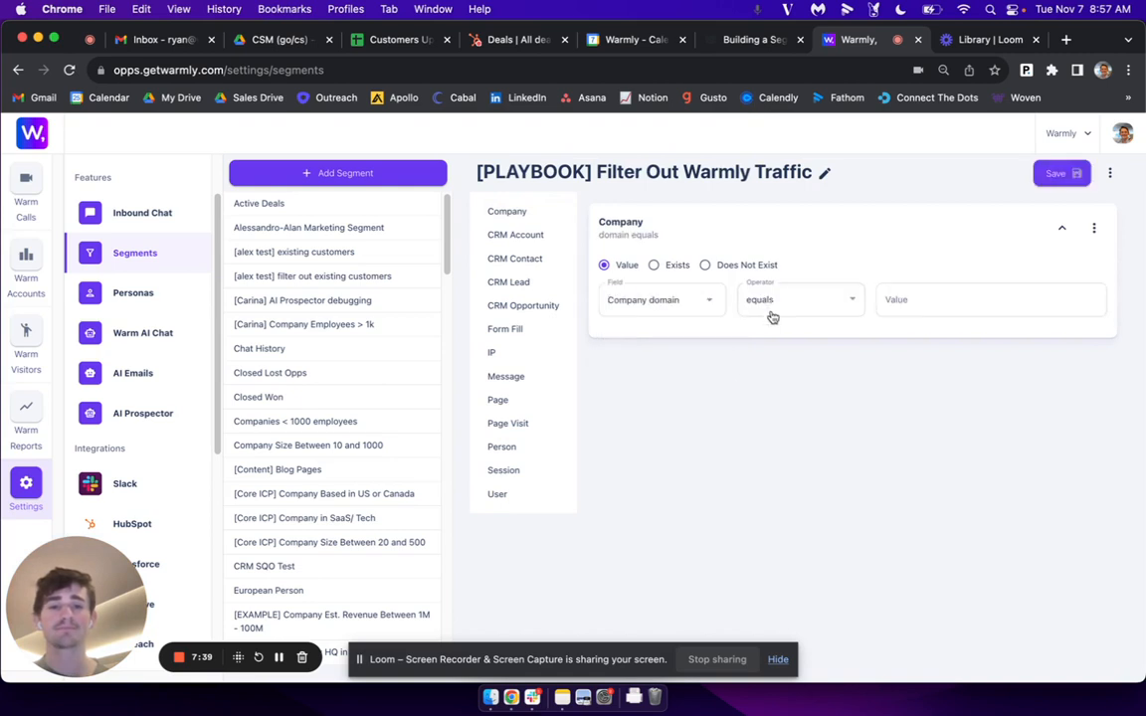
Set the company domain condition to "is not in" with the value "warmly" and save the Warmly-traffic segment.
left_click(772, 311)
left_click(812, 451)
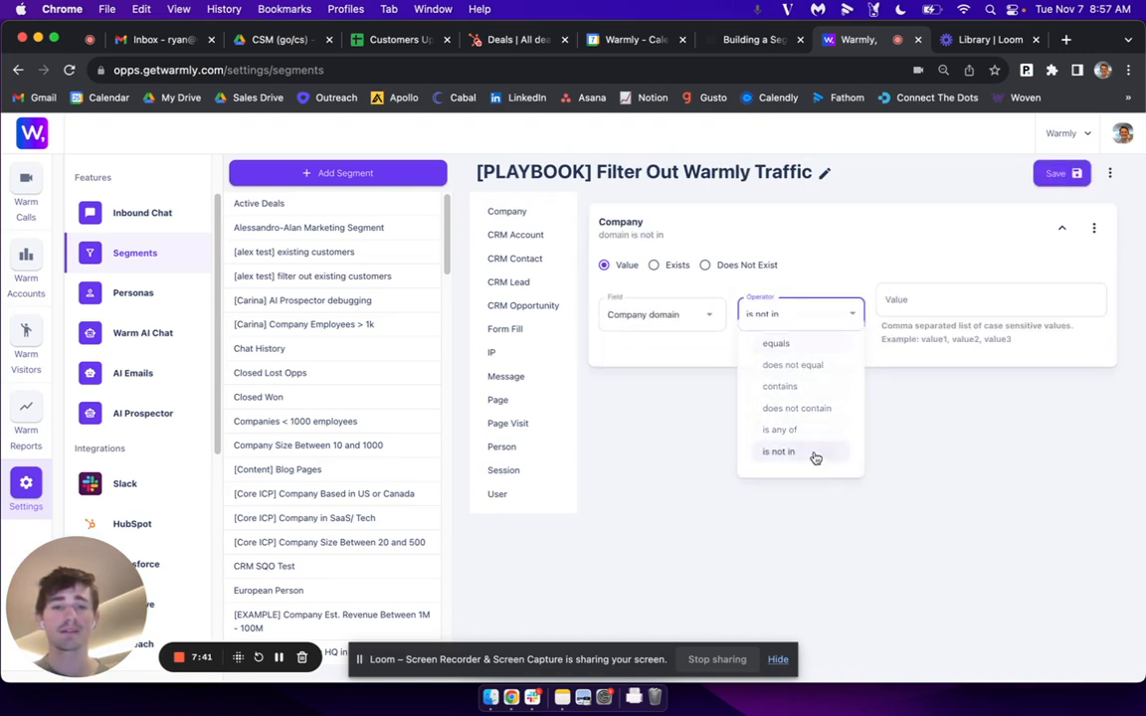
left_click(950, 298)
type("warmly")
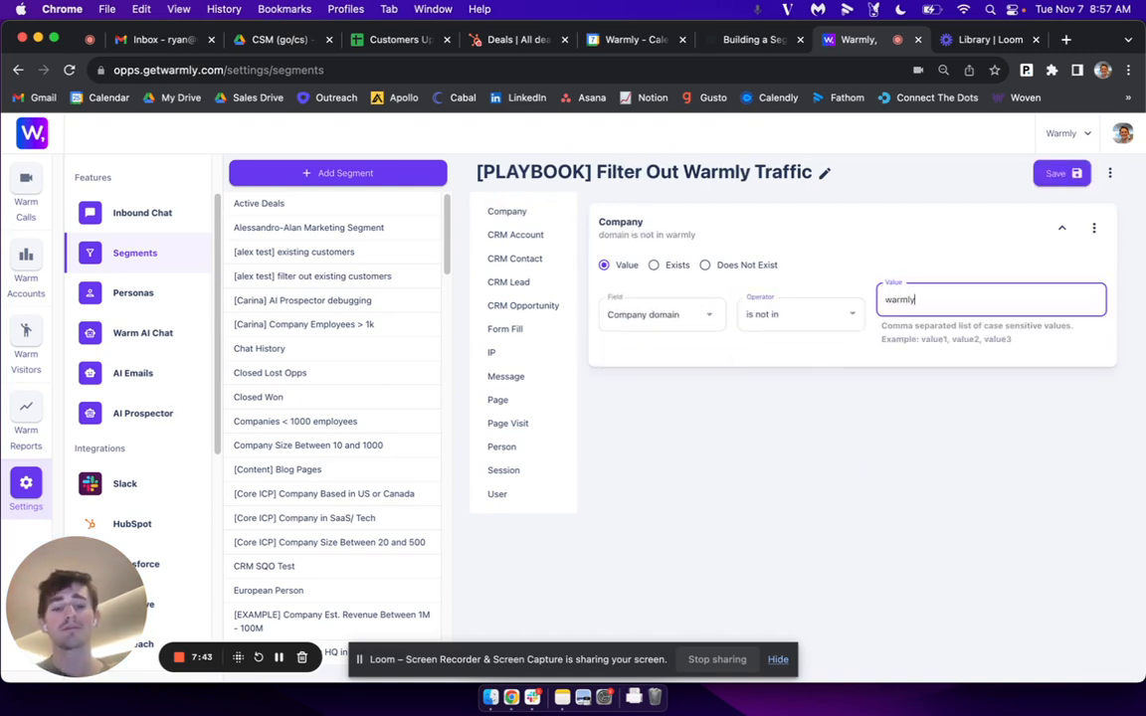
left_click(1058, 177)
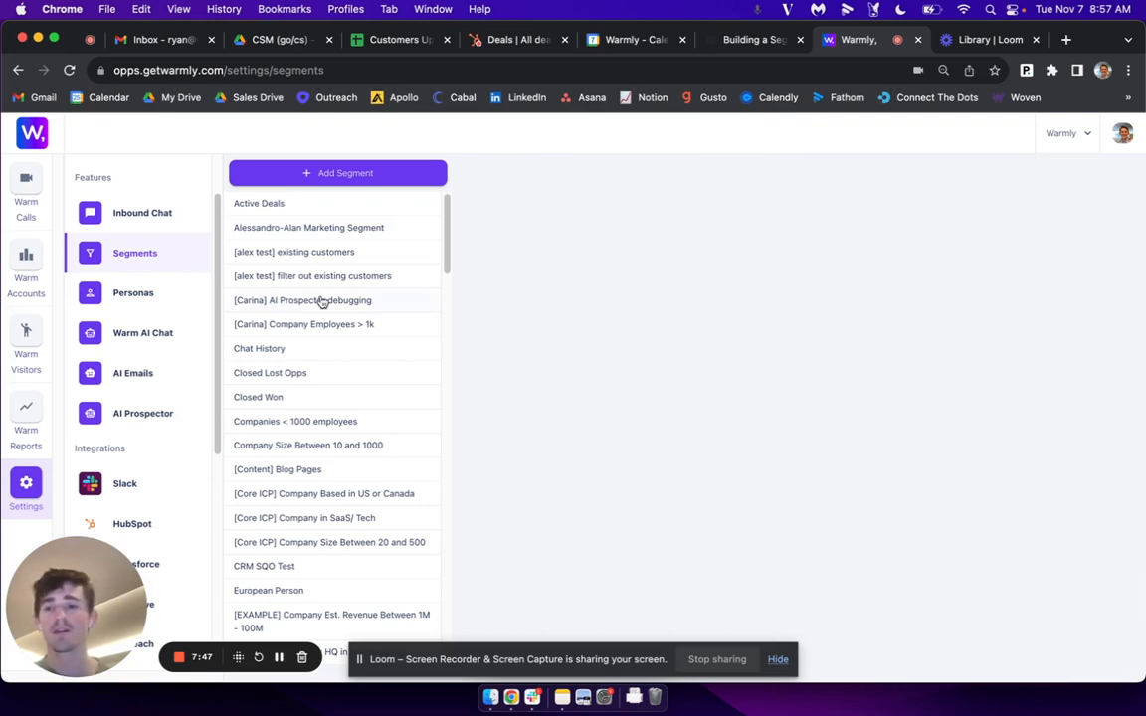
Start a new segment named "[PLAYBOOK] Filter Out Competitors".
scroll(333, 291, "down", 1)
scroll(333, 291, "up", 1)
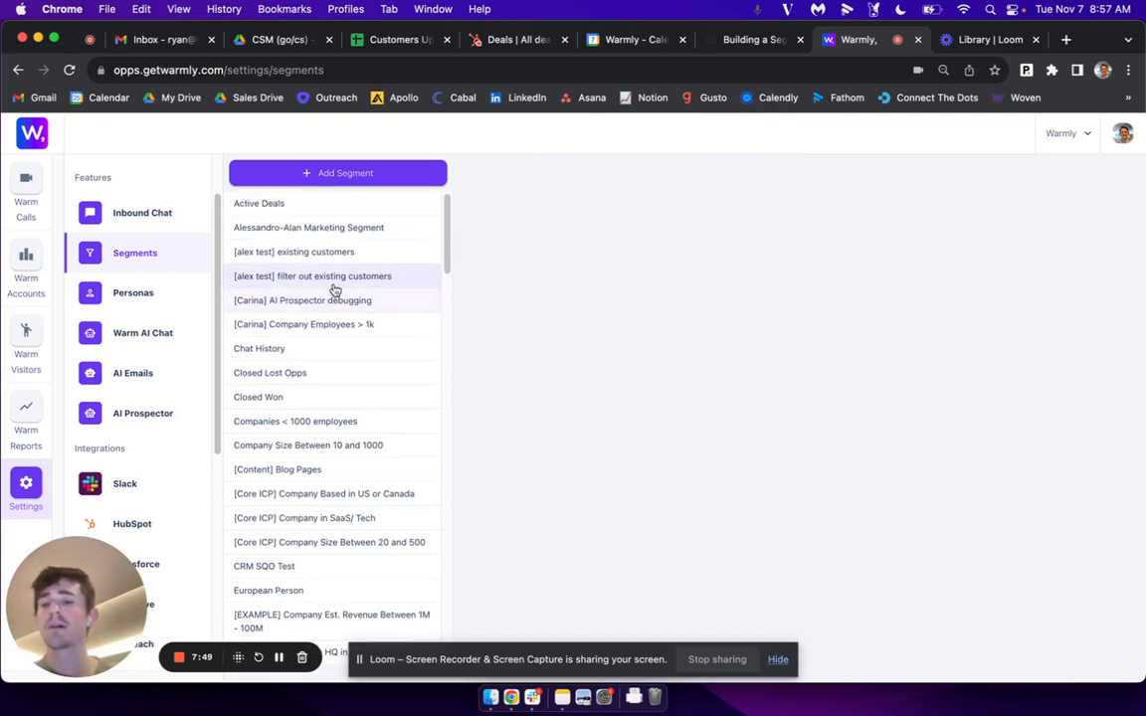
left_click(345, 180)
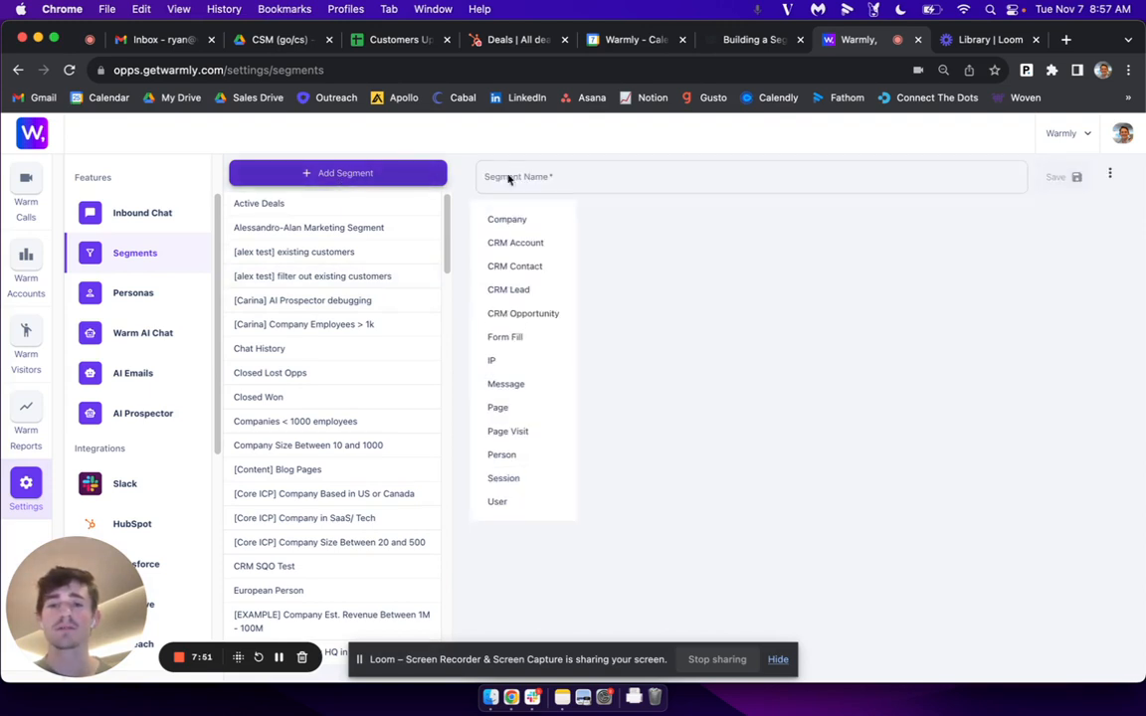
left_click(486, 177)
type("[PLAYBOOK] Filter")
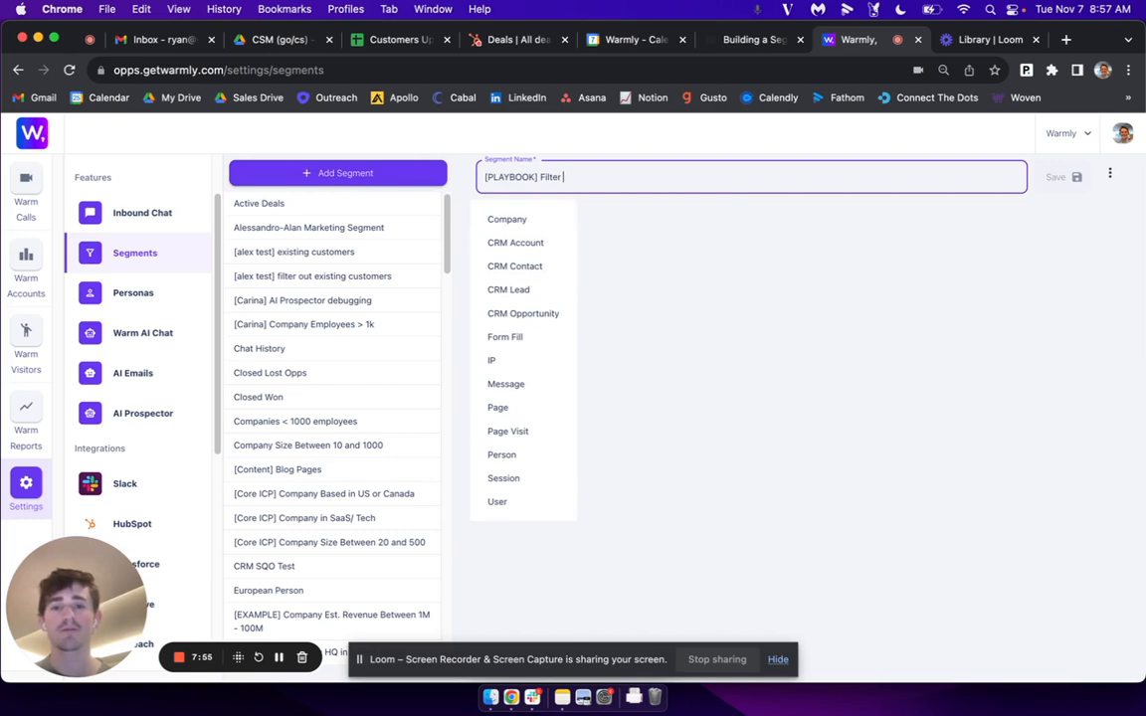
type(" Out Competitor")
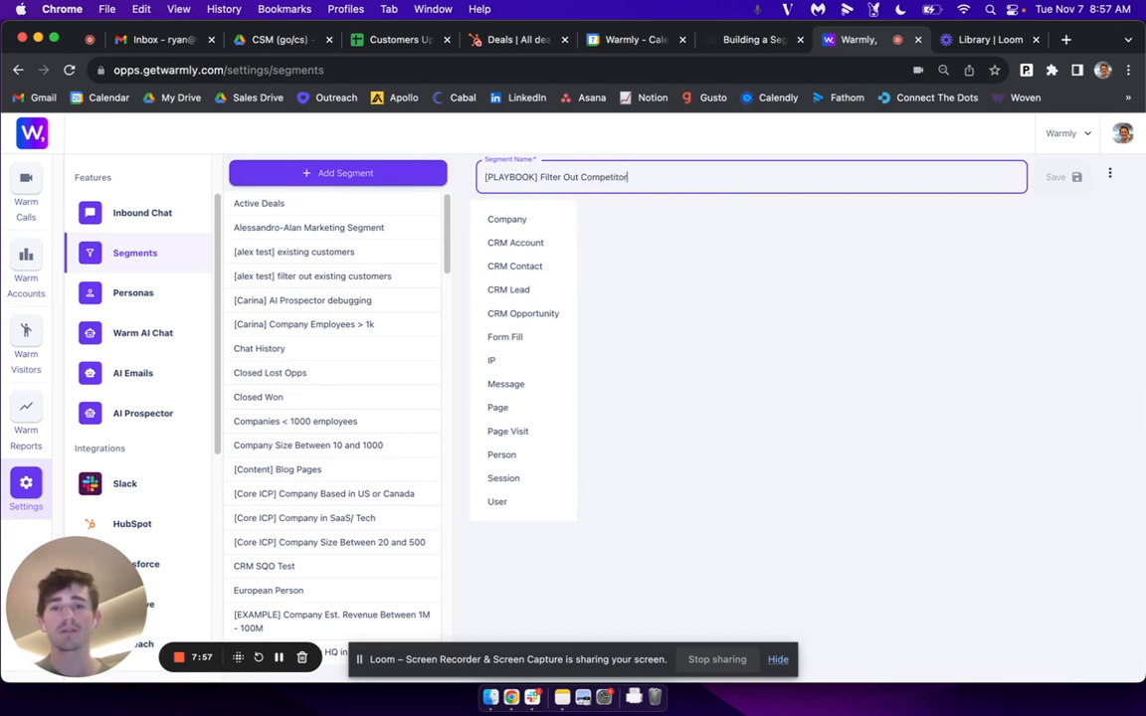
type("s")
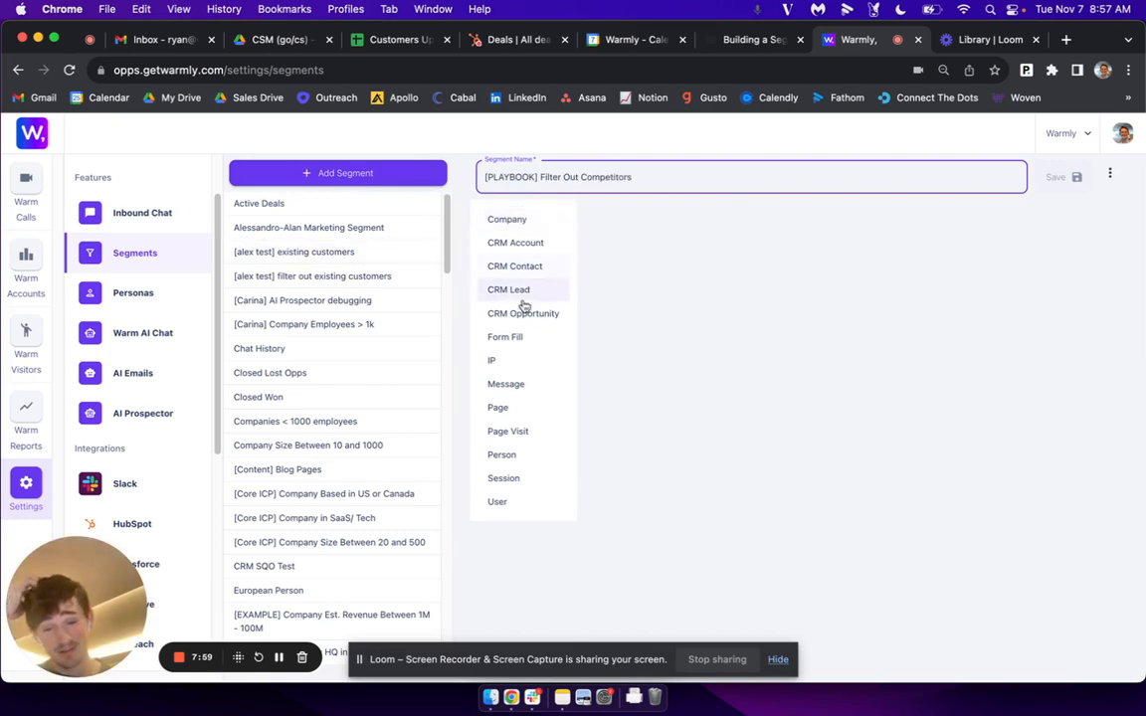
Add a Company condition based on the Company domain field to the competitors segment.
left_click(524, 219)
left_click(647, 298)
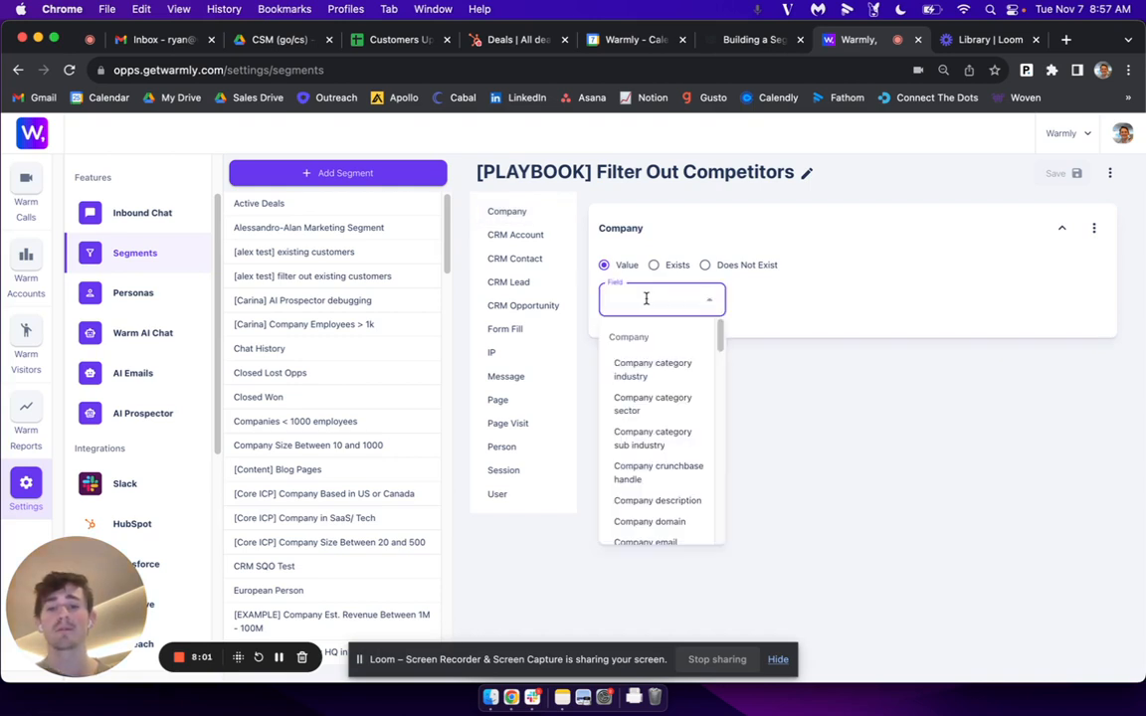
type("domain")
left_click(684, 366)
Set the domain condition to "is not in" with the values "clearbit, drift," and save the competitors segment.
left_click(746, 299)
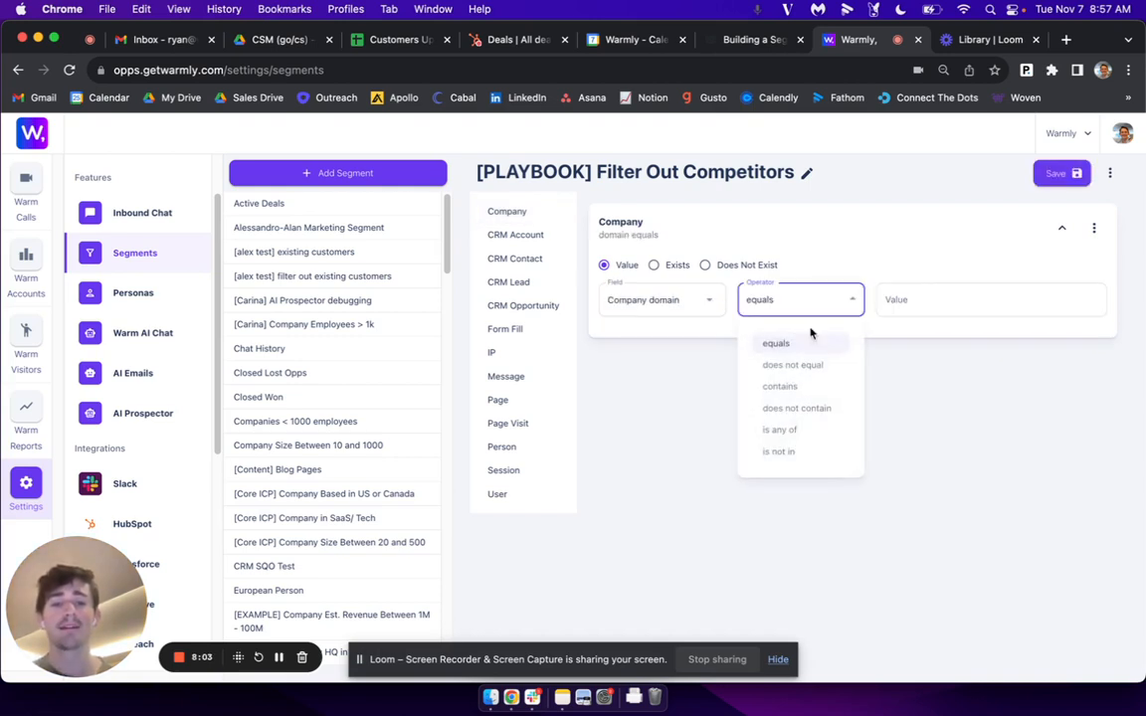
left_click(825, 453)
left_click(921, 299)
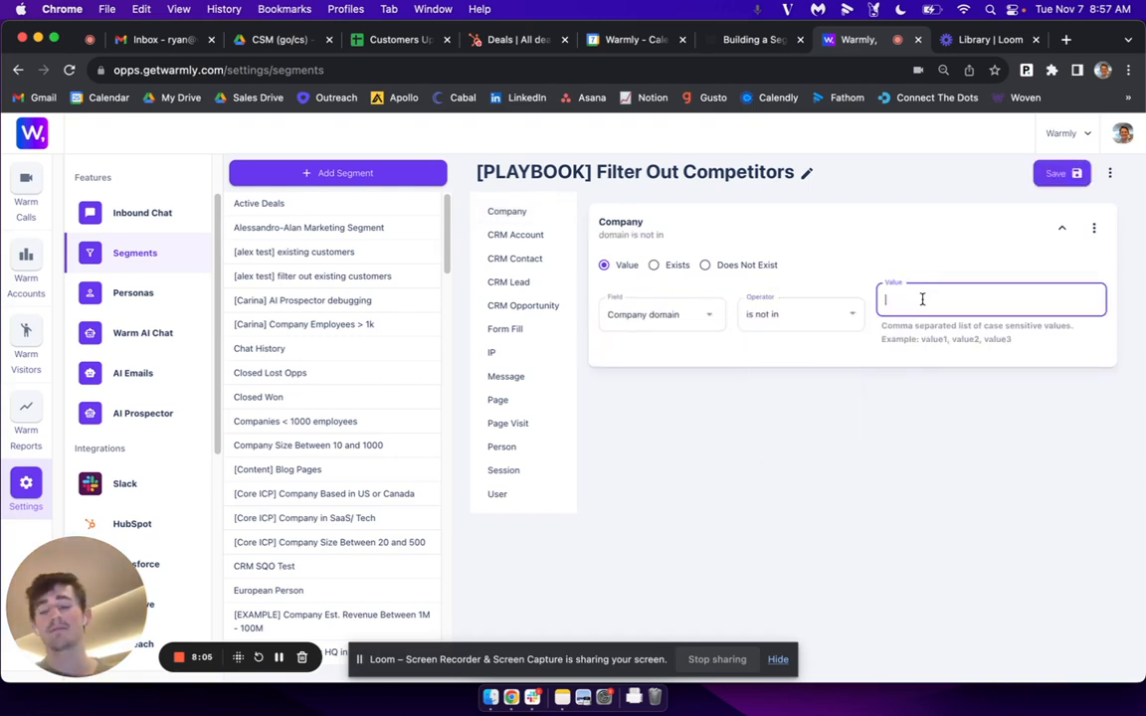
type("clearbit, drift,")
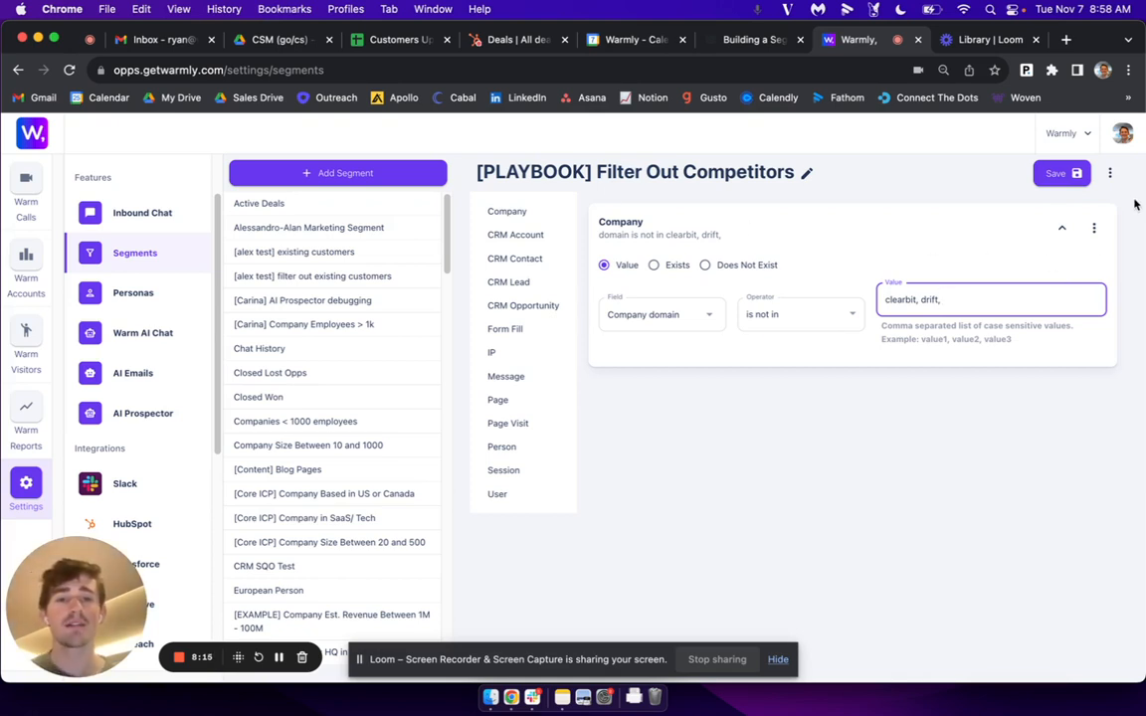
left_click(1063, 175)
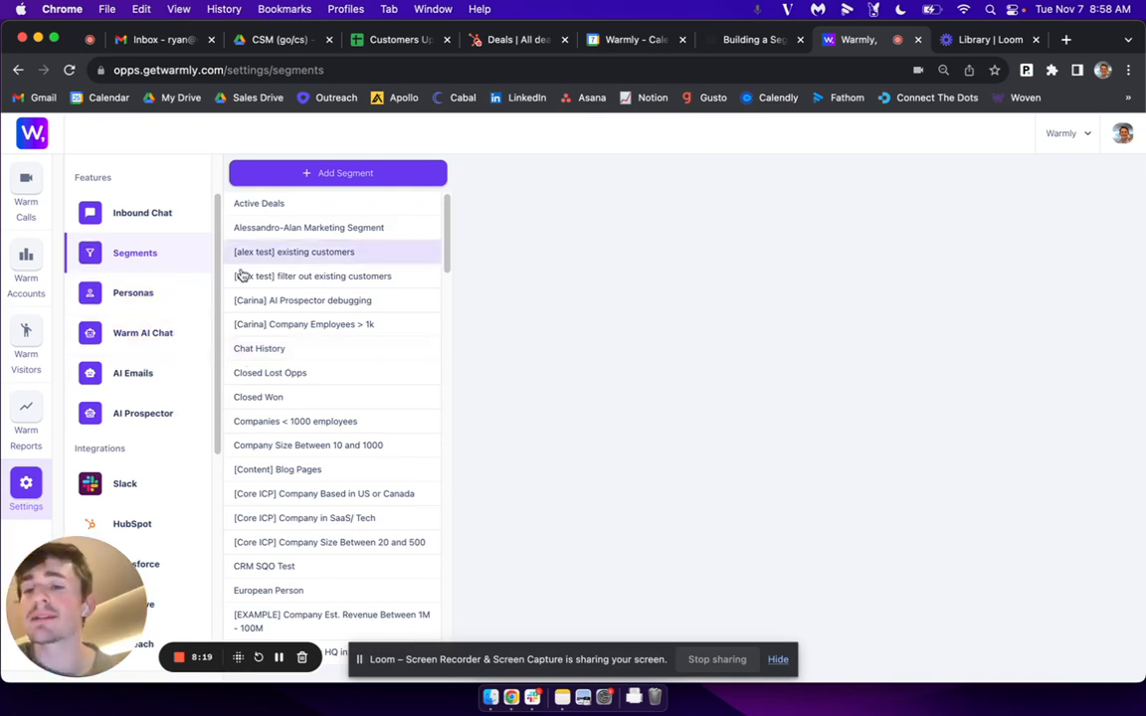
Start a new persona named "[PLAYBOOK] Engineering Leadership" and add a Title condition to it.
left_click(143, 300)
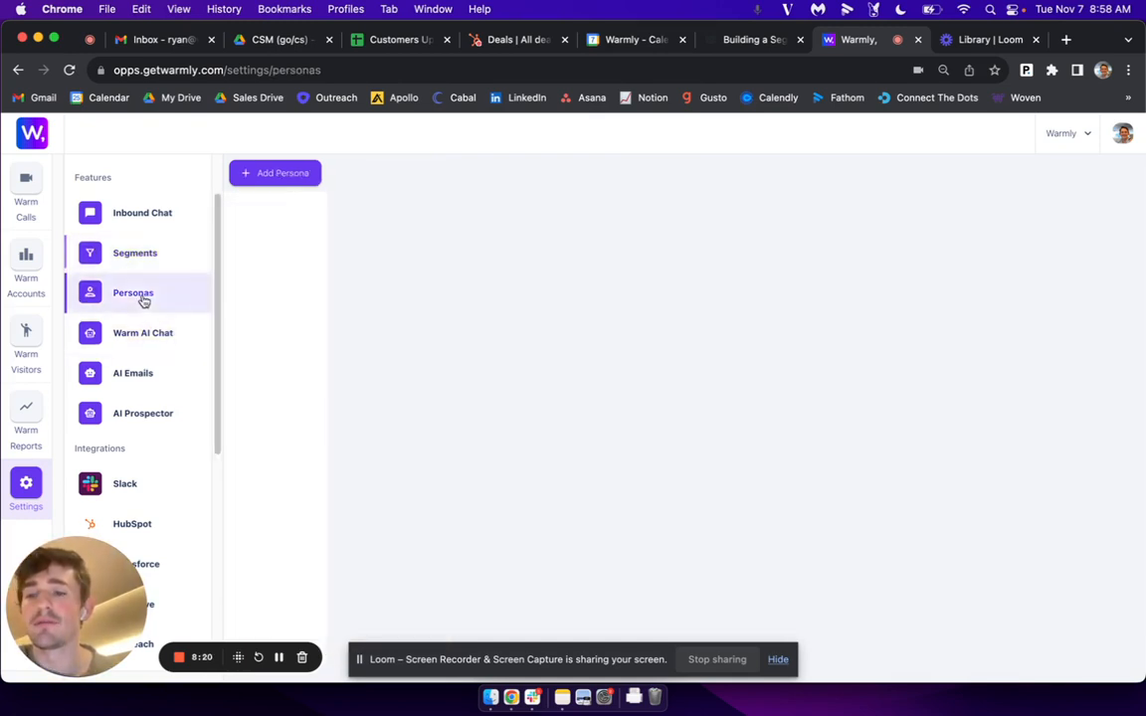
left_click(277, 175)
left_click(445, 179)
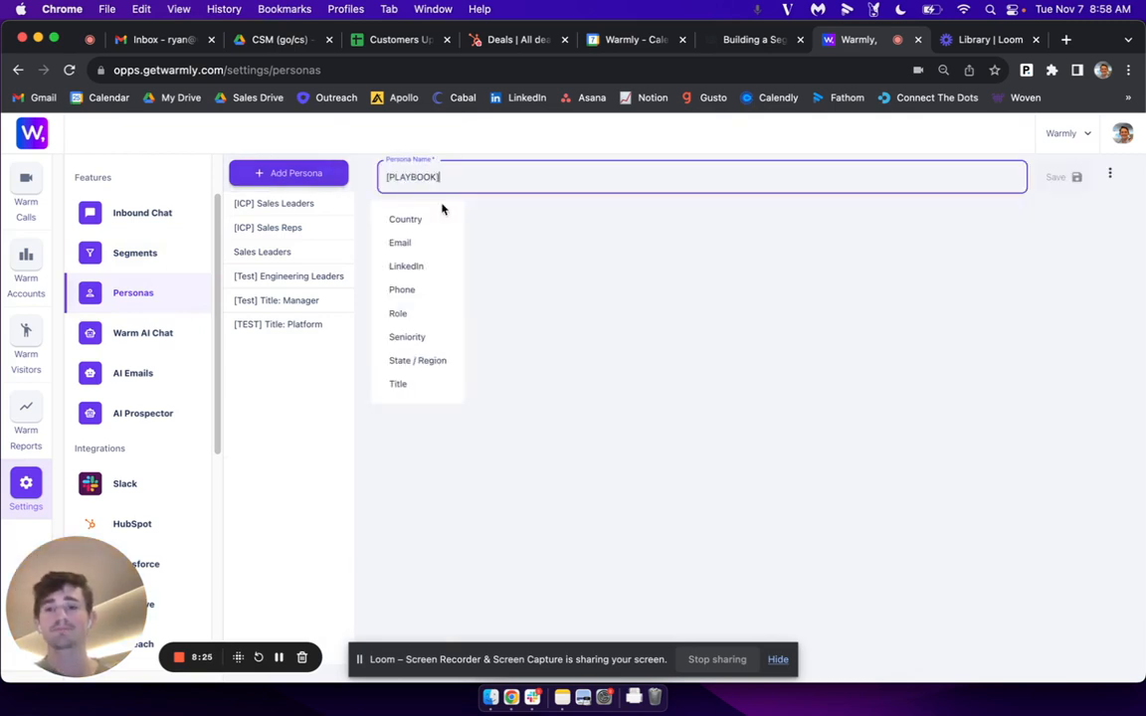
left_click(420, 385)
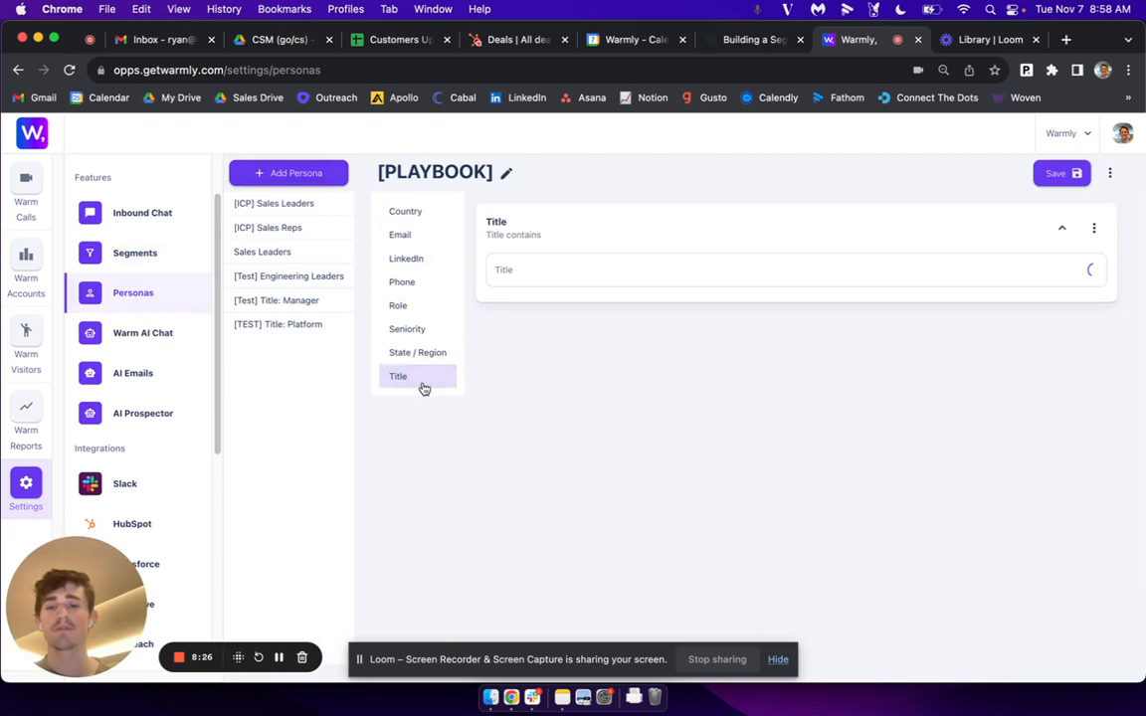
left_click(557, 273)
left_click(499, 178)
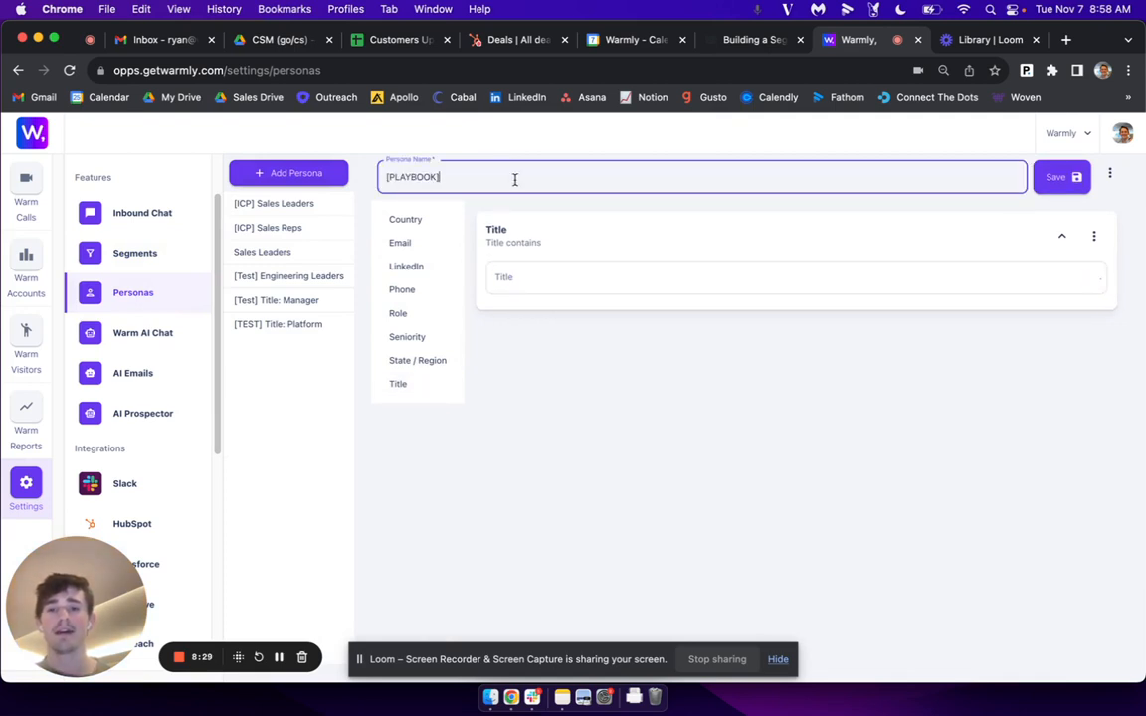
type("Engineering Leader")
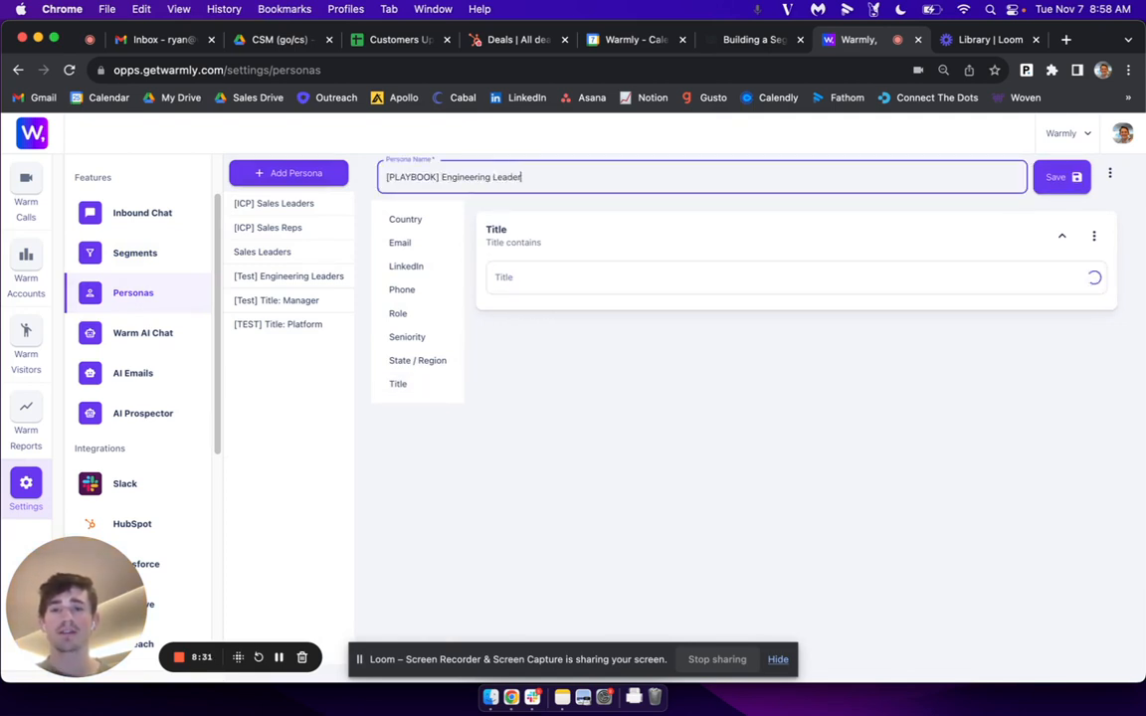
type("ship")
Add the titles "cto" and "chief technology officer" to the persona's Title condition.
left_click(538, 266)
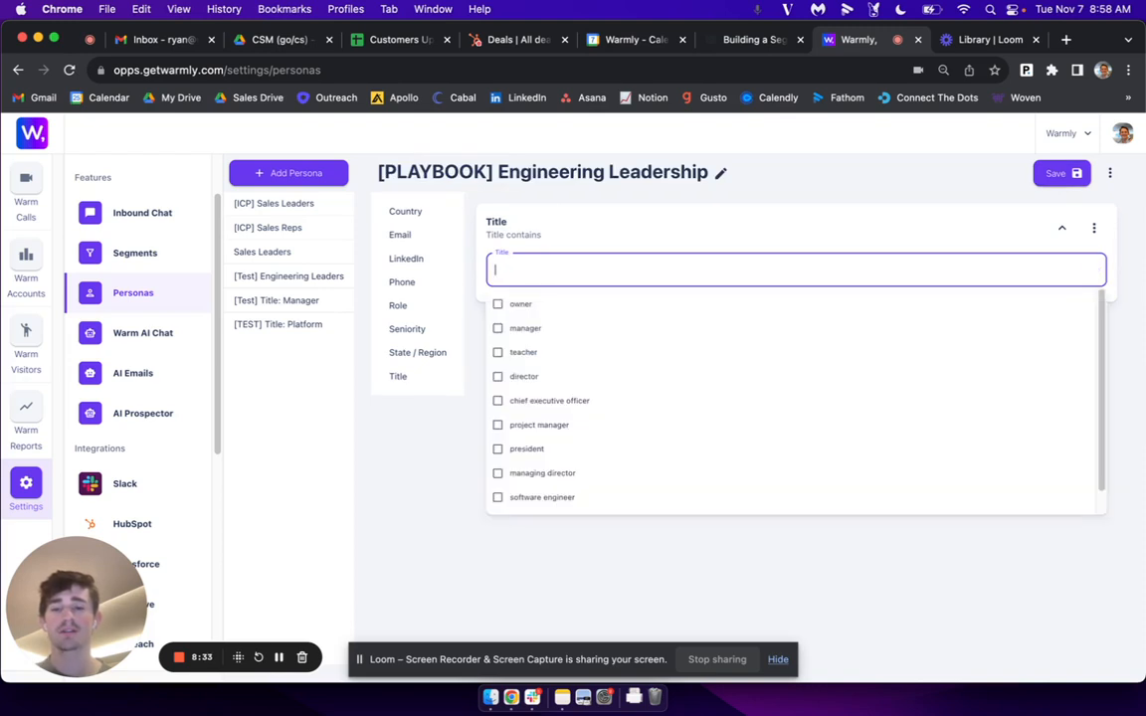
type("cto")
left_click(537, 306)
type("chief")
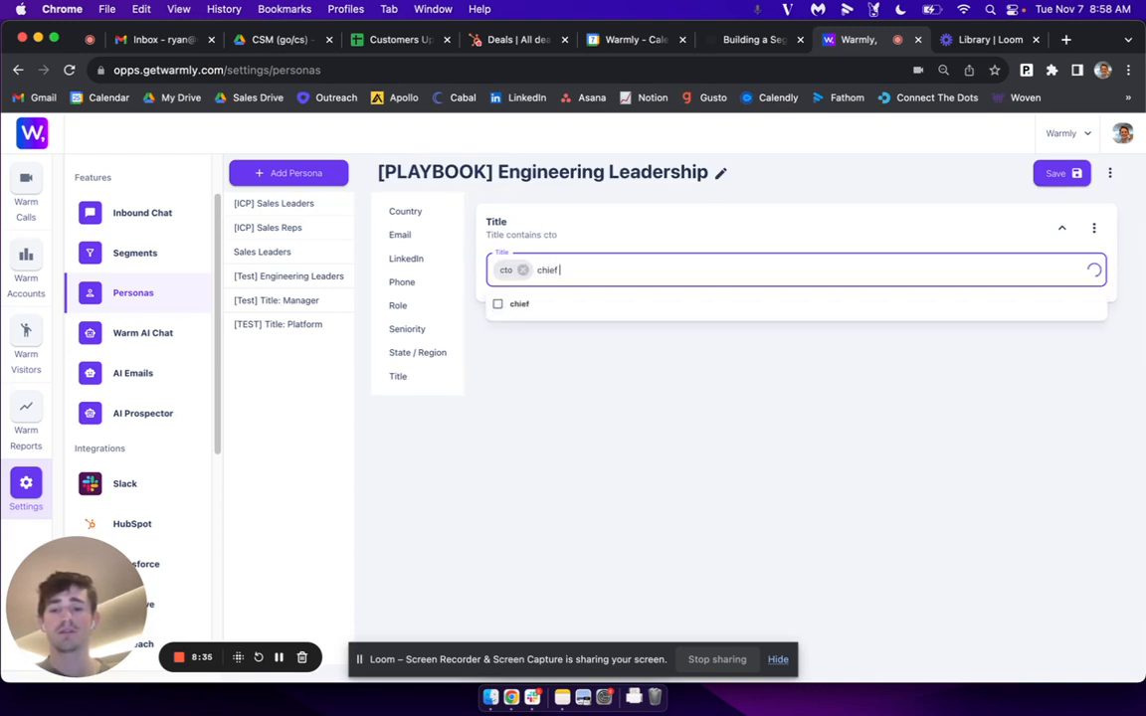
type(" technology officer")
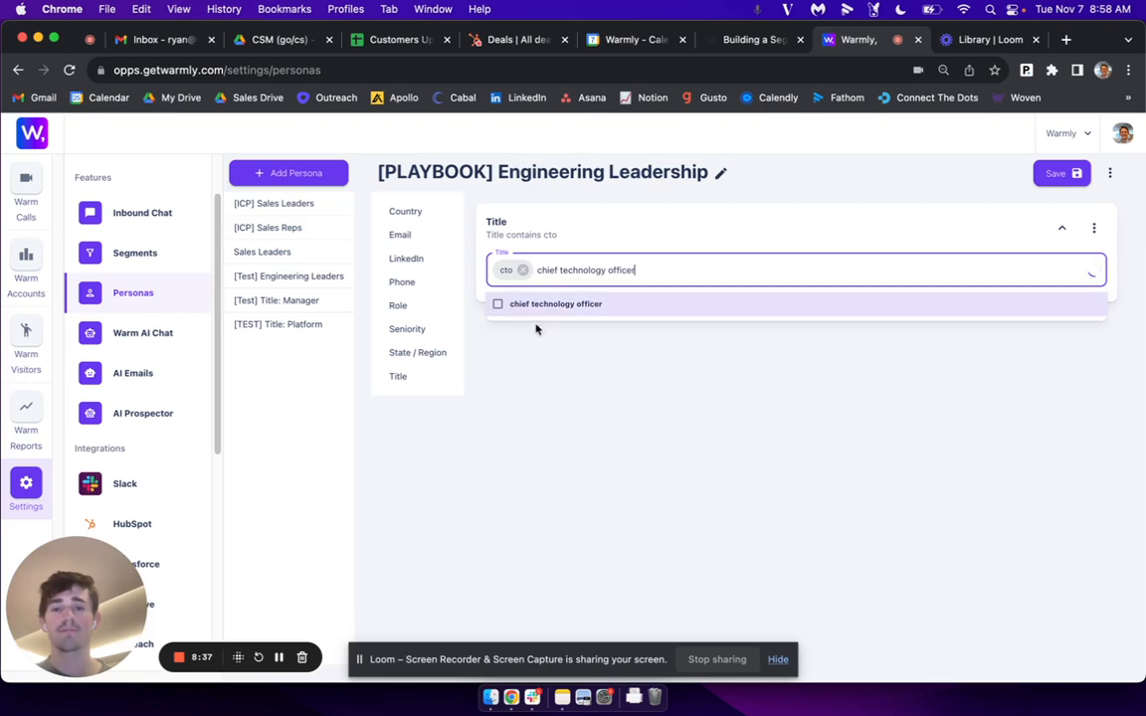
left_click(545, 305)
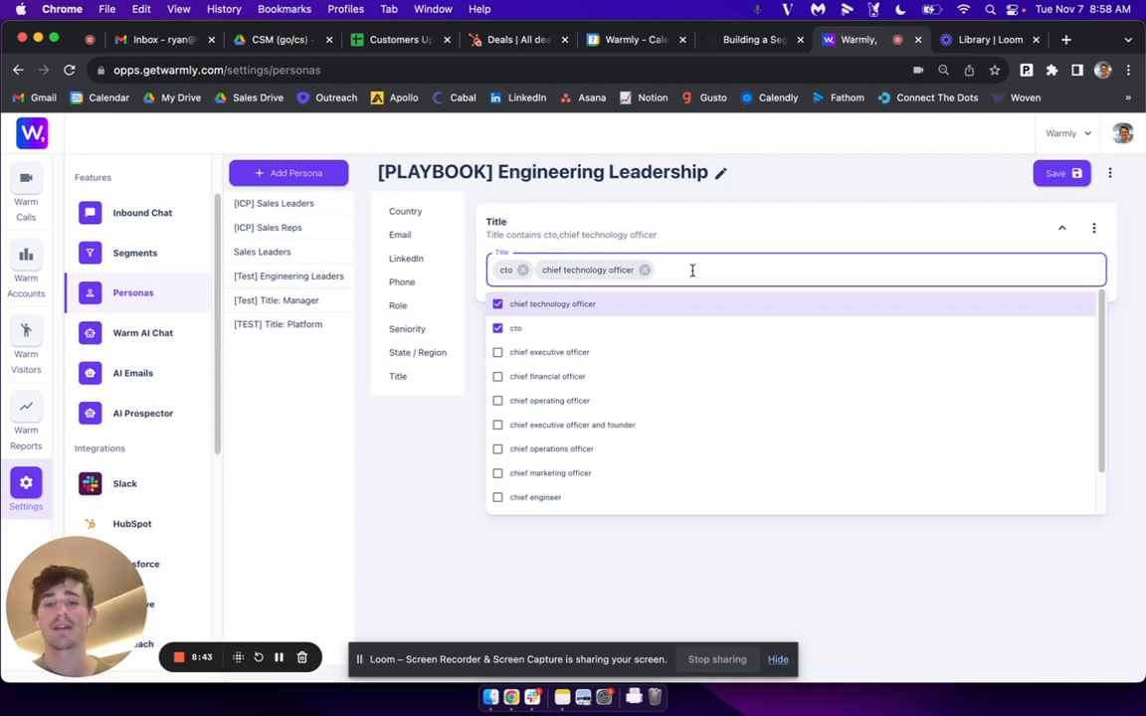
Add the titles "head of technology" and "head of engineering" to the Title condition.
type("head of technology")
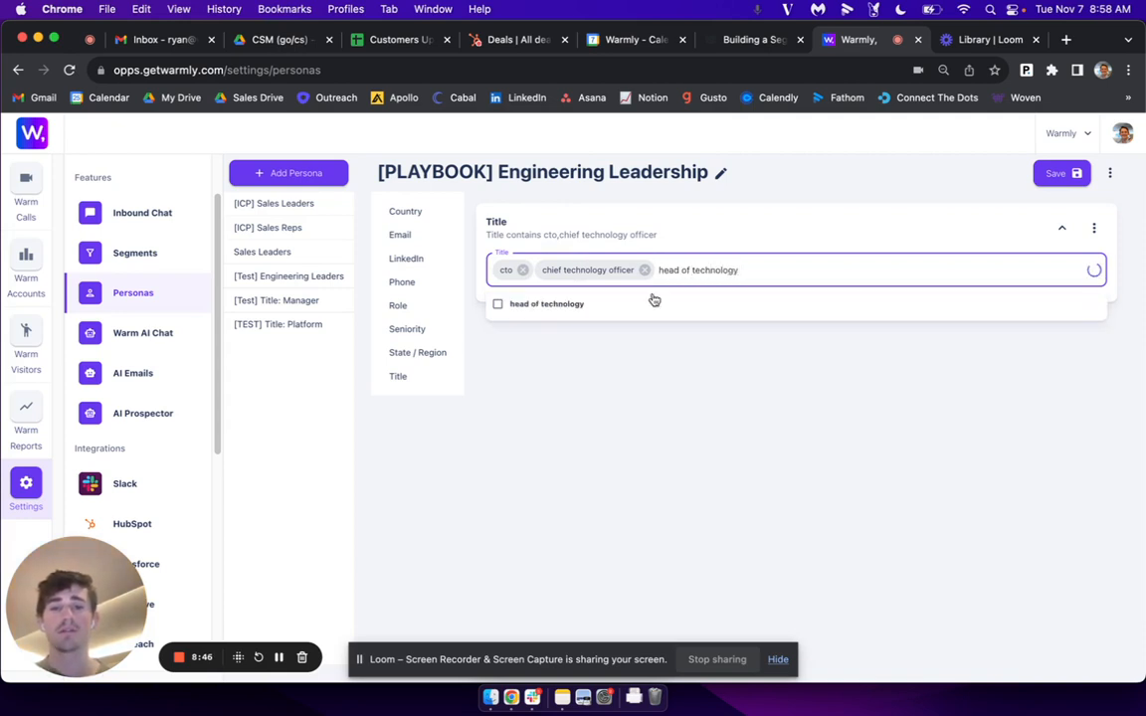
left_click(652, 301)
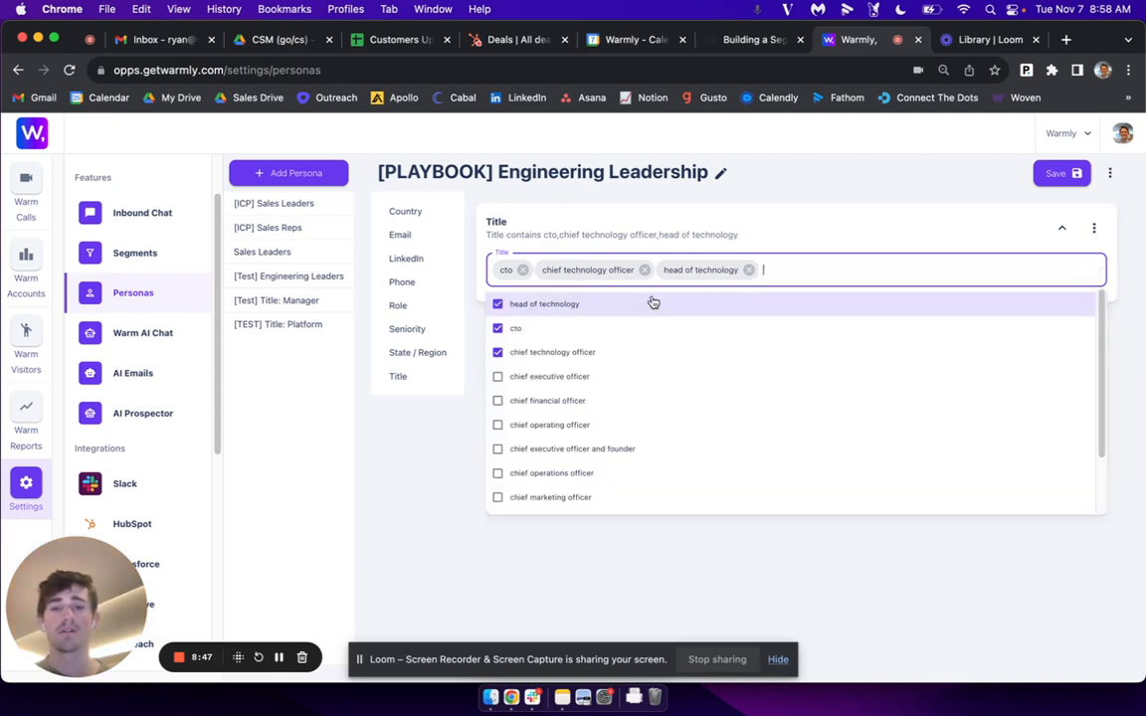
type("head of engineering")
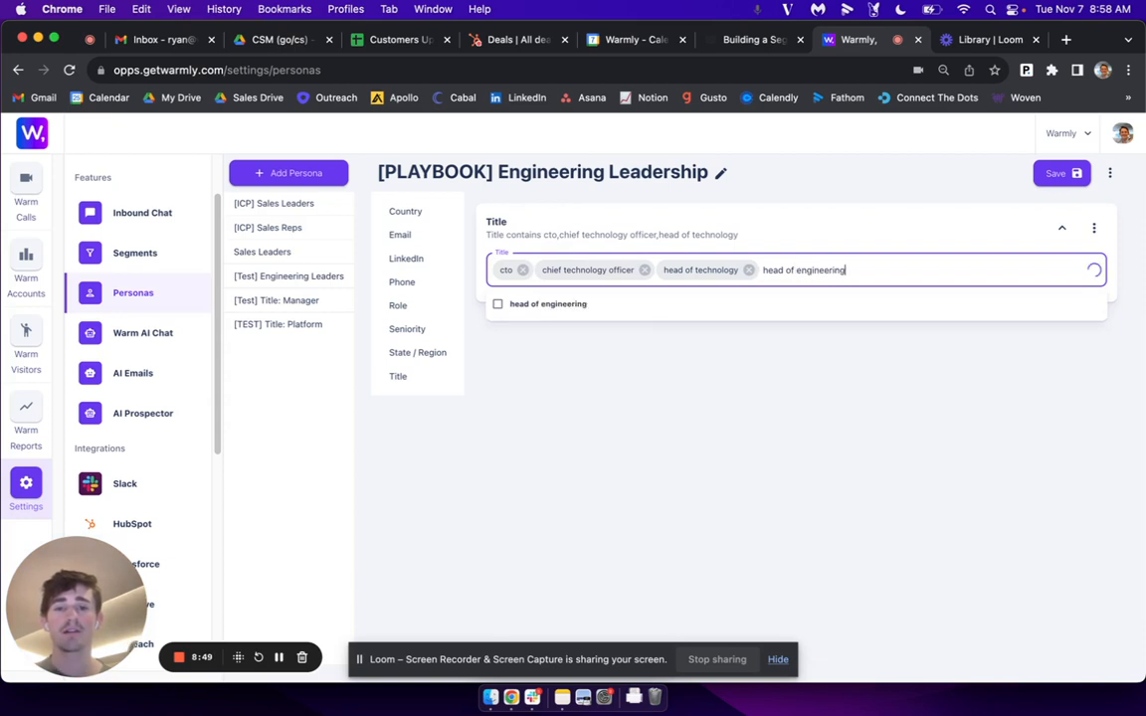
left_click(660, 302)
type("h")
key("BackSpace")
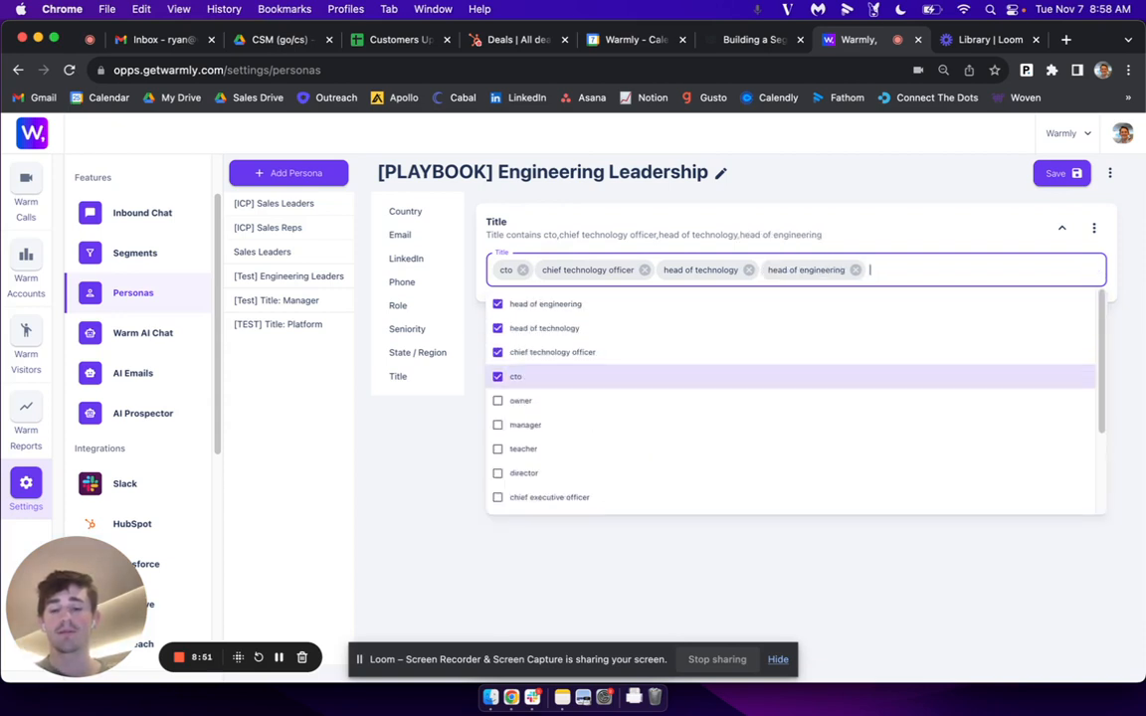
Add the titles "director of engineering", "vp of engineering" and "vice president of engineering" to the Title condition.
type("director of engineering")
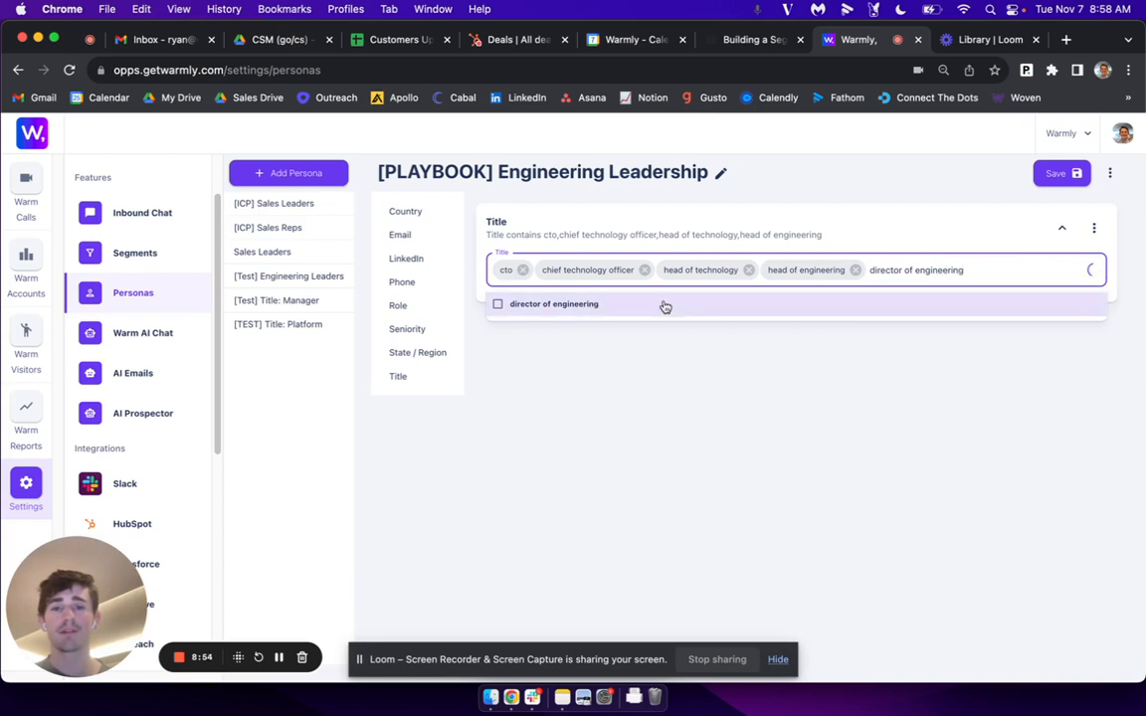
left_click(664, 308)
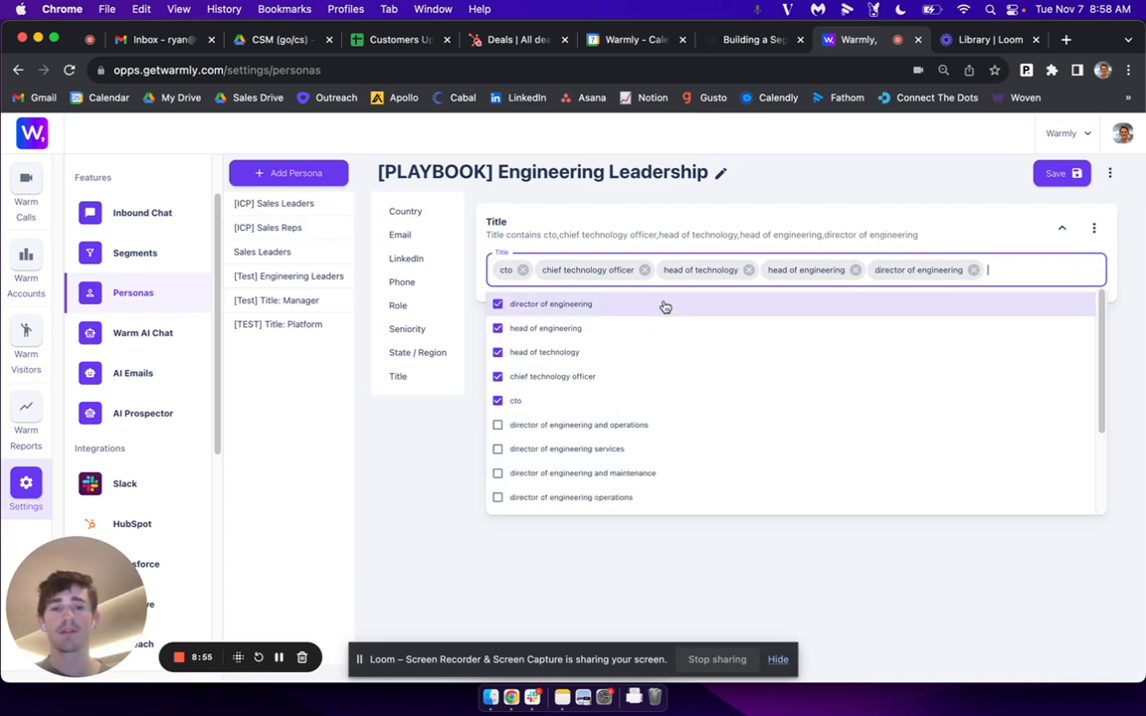
type("vp of e")
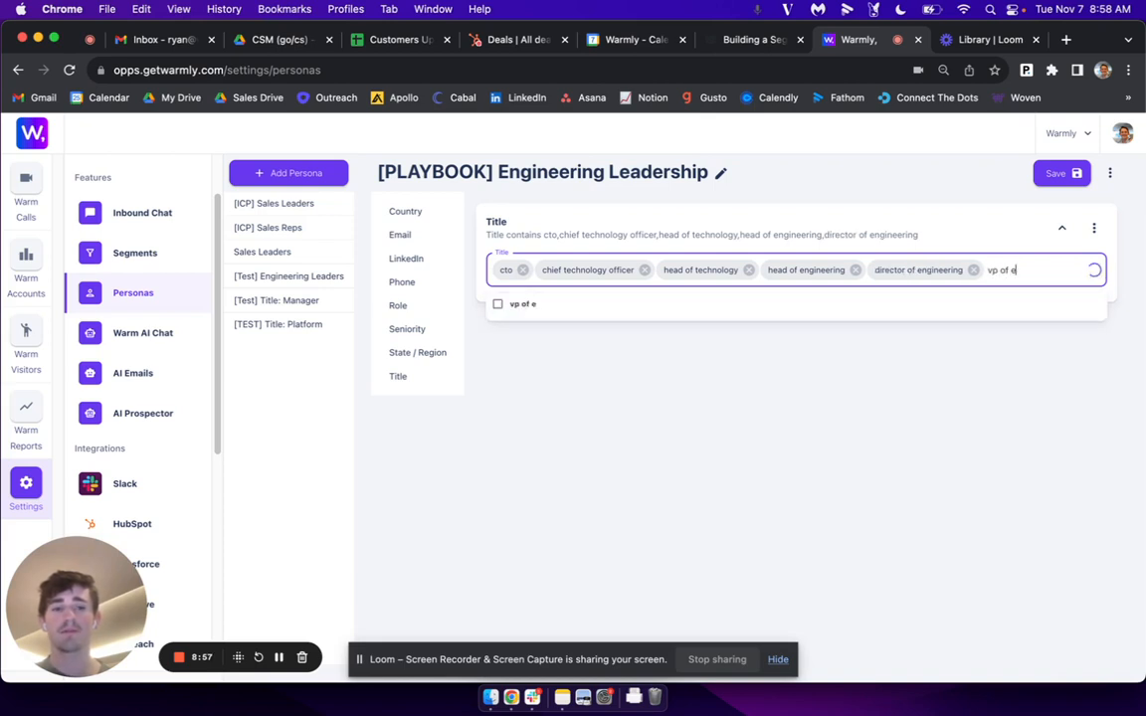
type("ngineering")
left_click(678, 304)
type("vice ")
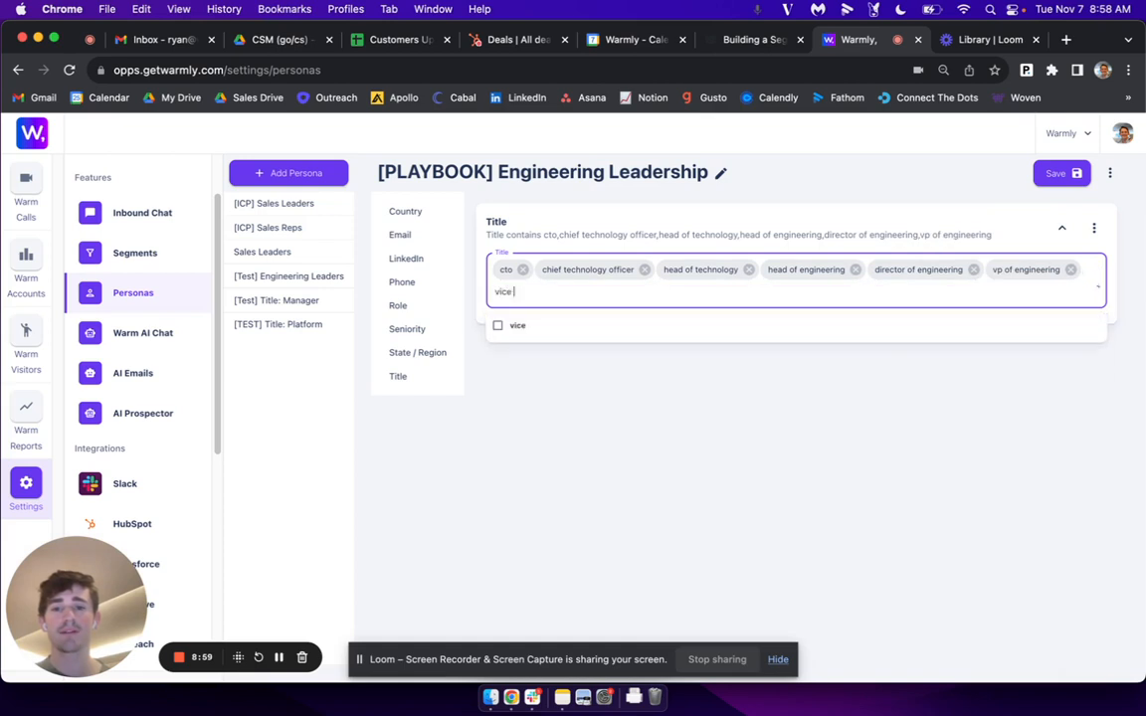
type("president of engine")
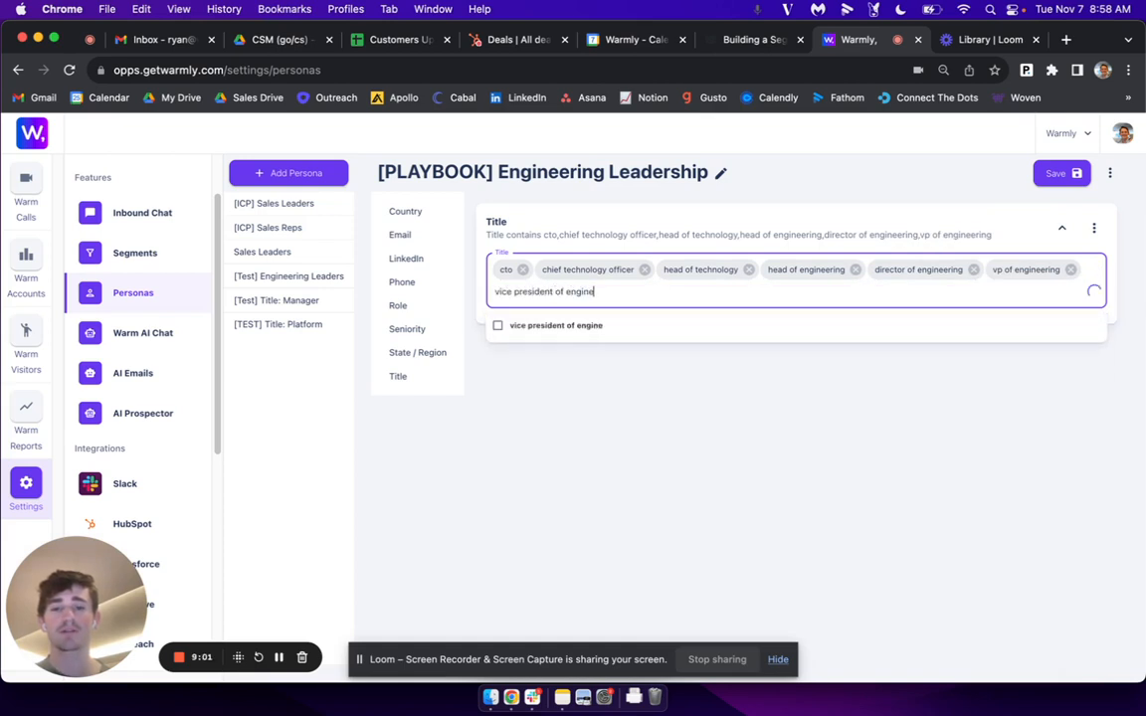
type("ering")
left_click(685, 327)
left_click(460, 435)
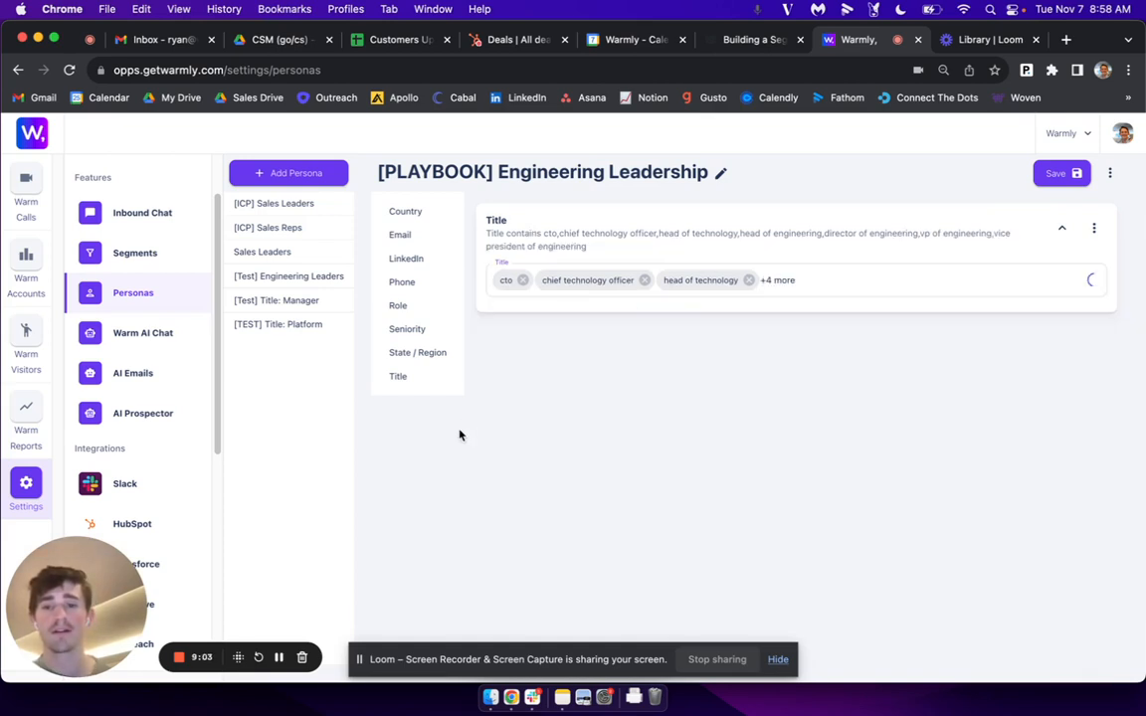
Add an Email condition set to "is known" and save the engineering leadership persona.
left_click(421, 235)
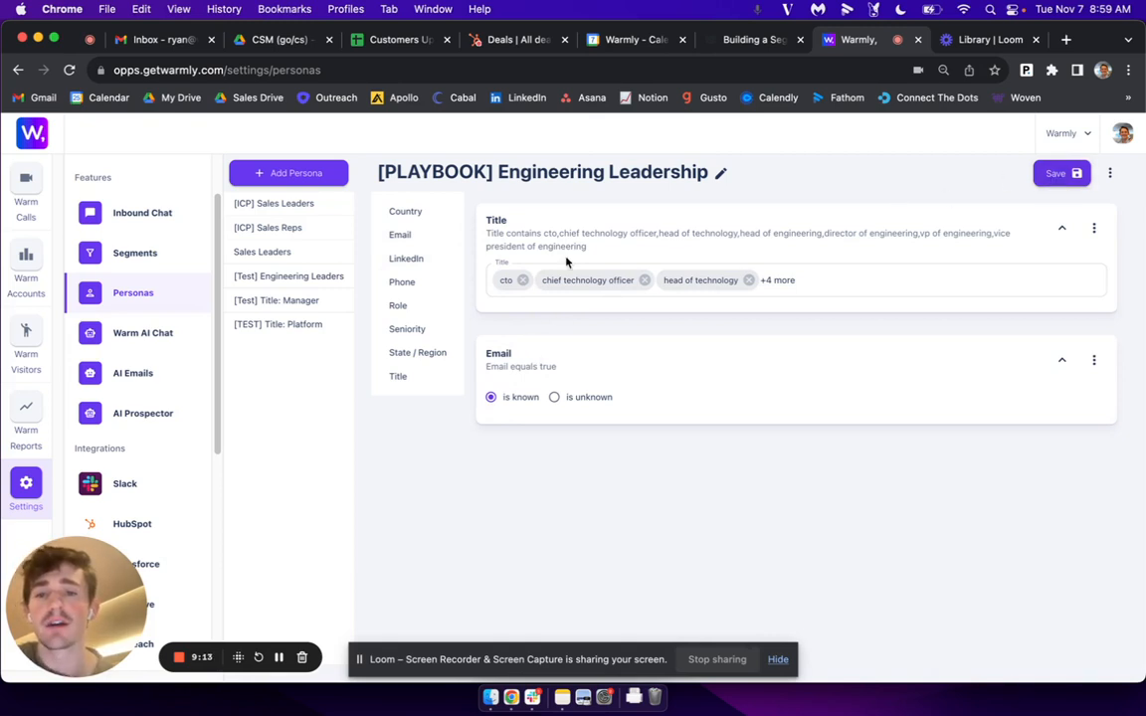
left_click(1050, 176)
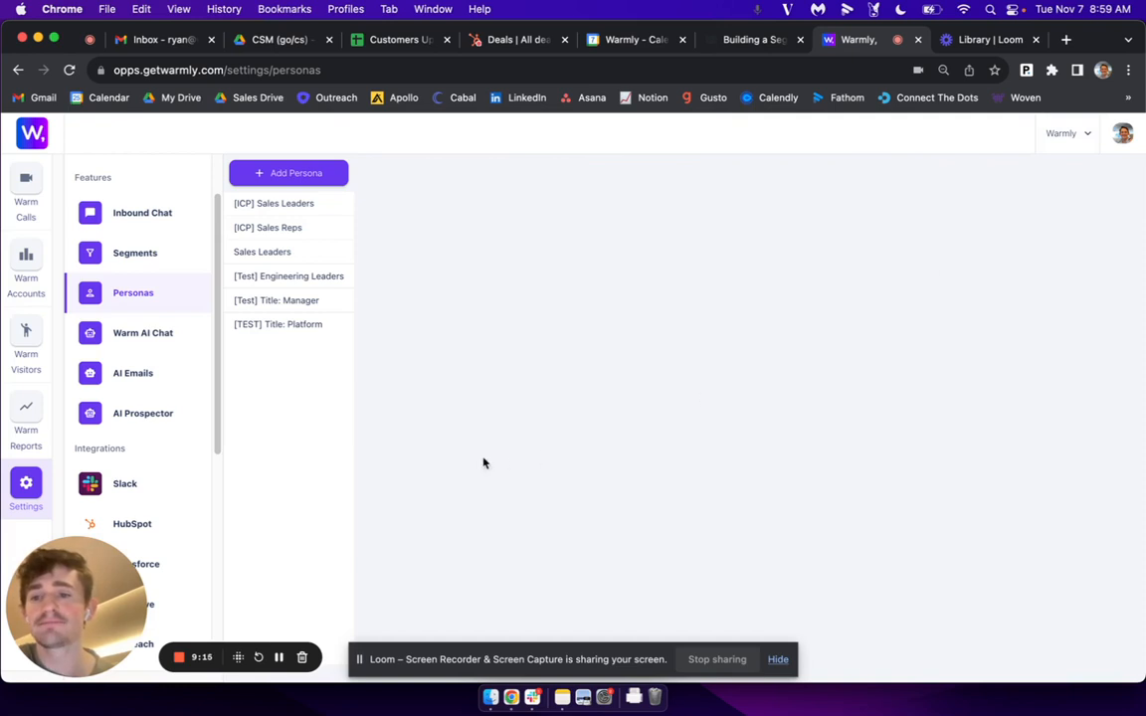
scroll(149, 512, "down", 3)
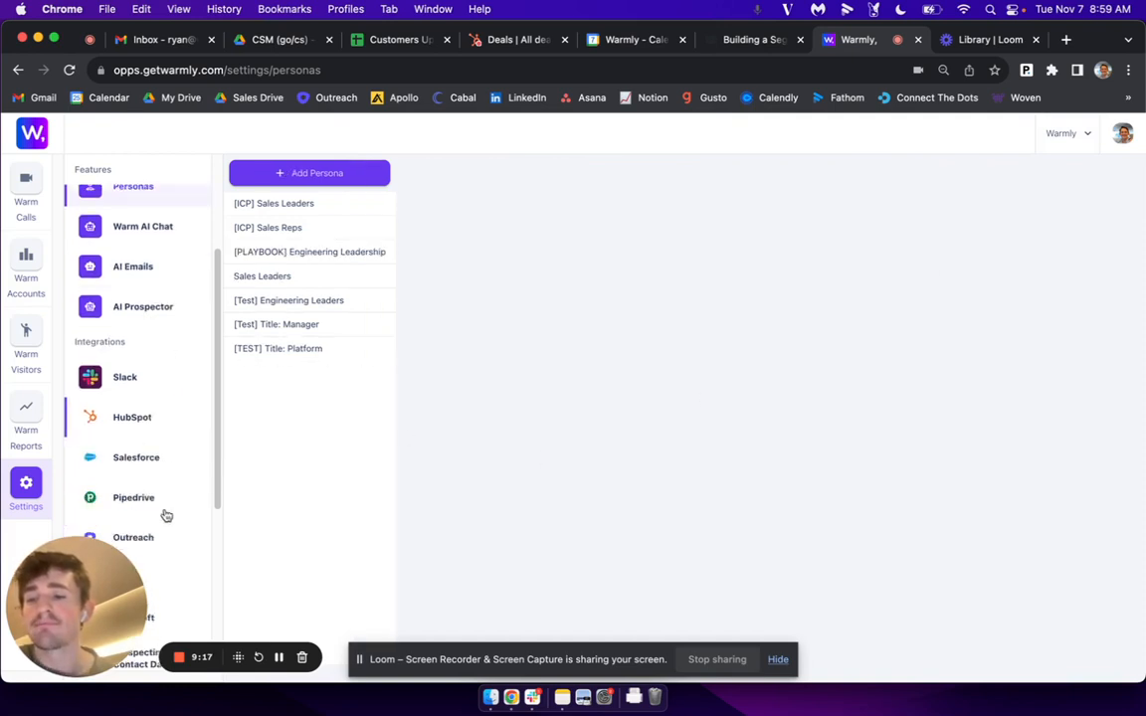
Review the real-time sync and segment settings of the HubSpot and Salesforce integrations.
left_click(170, 391)
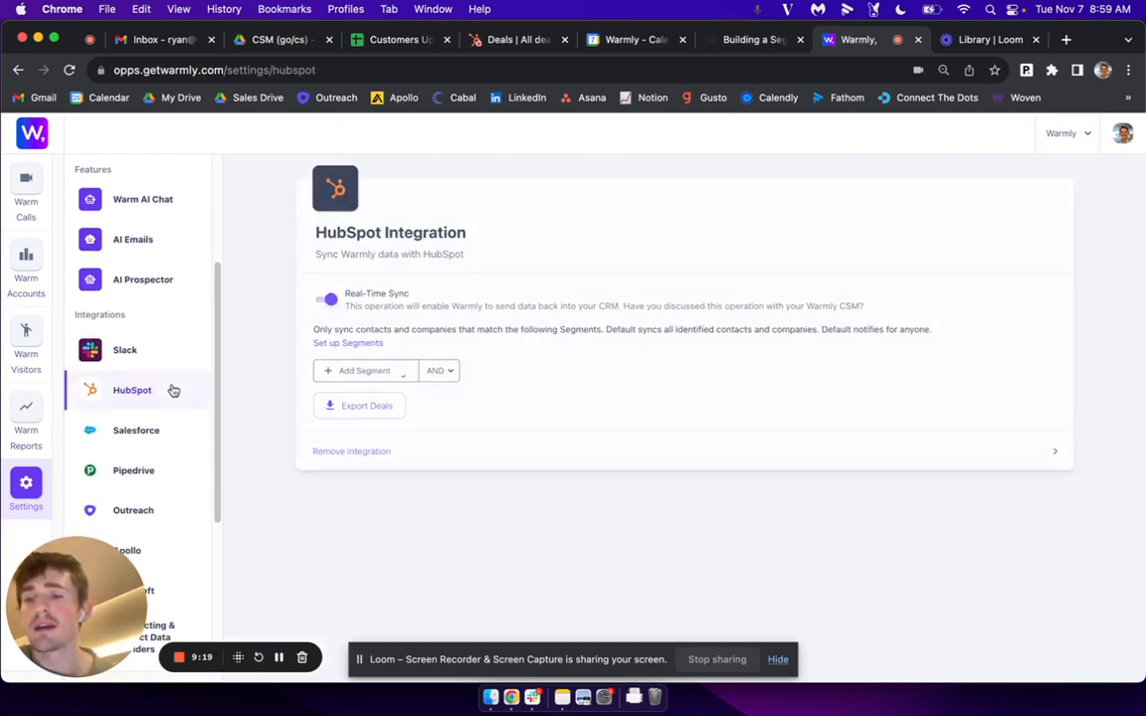
left_click_drag(314, 238, 443, 235)
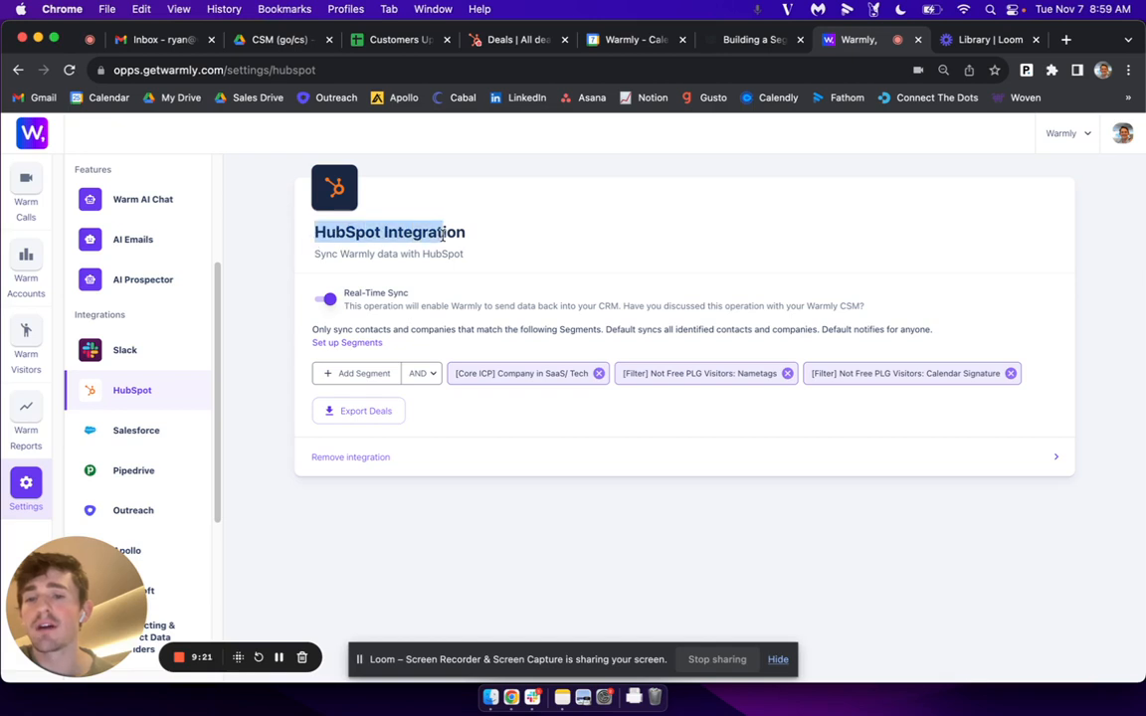
left_click(130, 429)
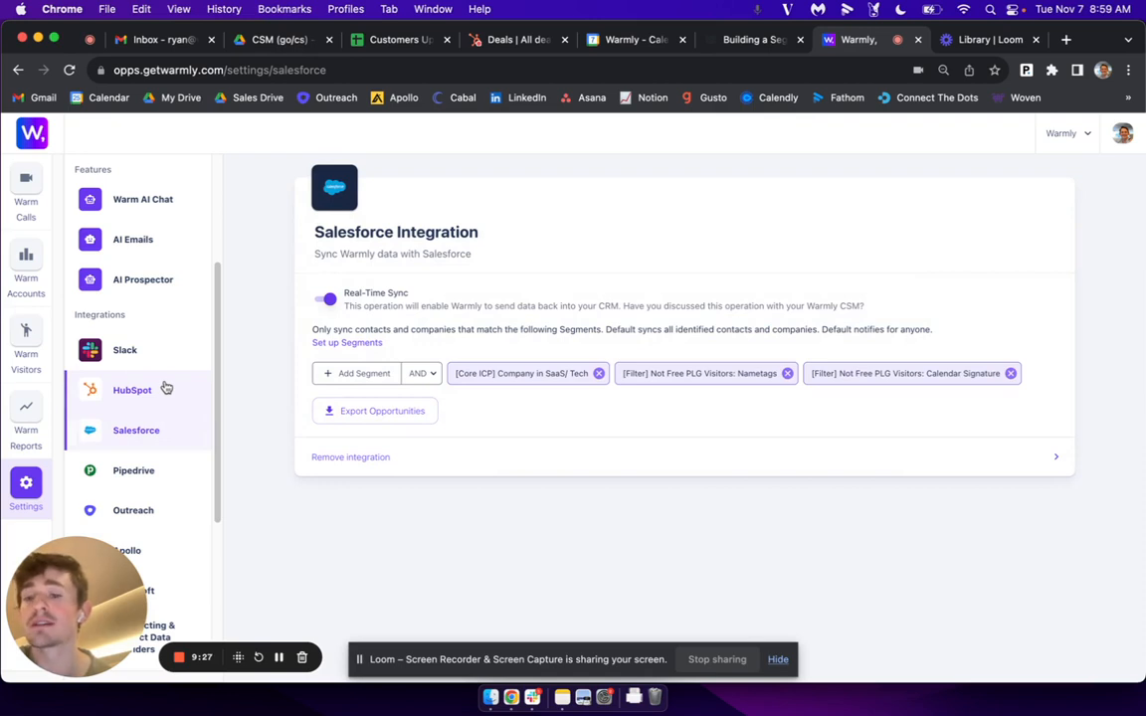
left_click(166, 388)
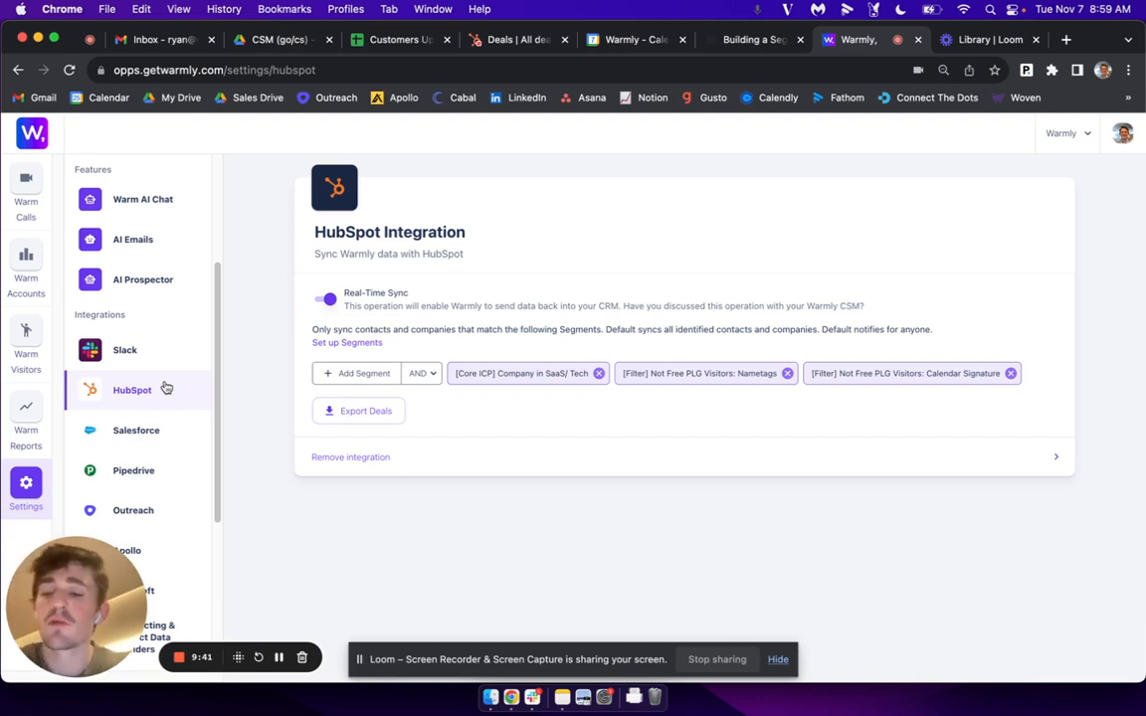
Open the AI Prospector settings and locate the [PLAYBOOK] Engineering Leadership workflow.
scroll(166, 388, "up", 2)
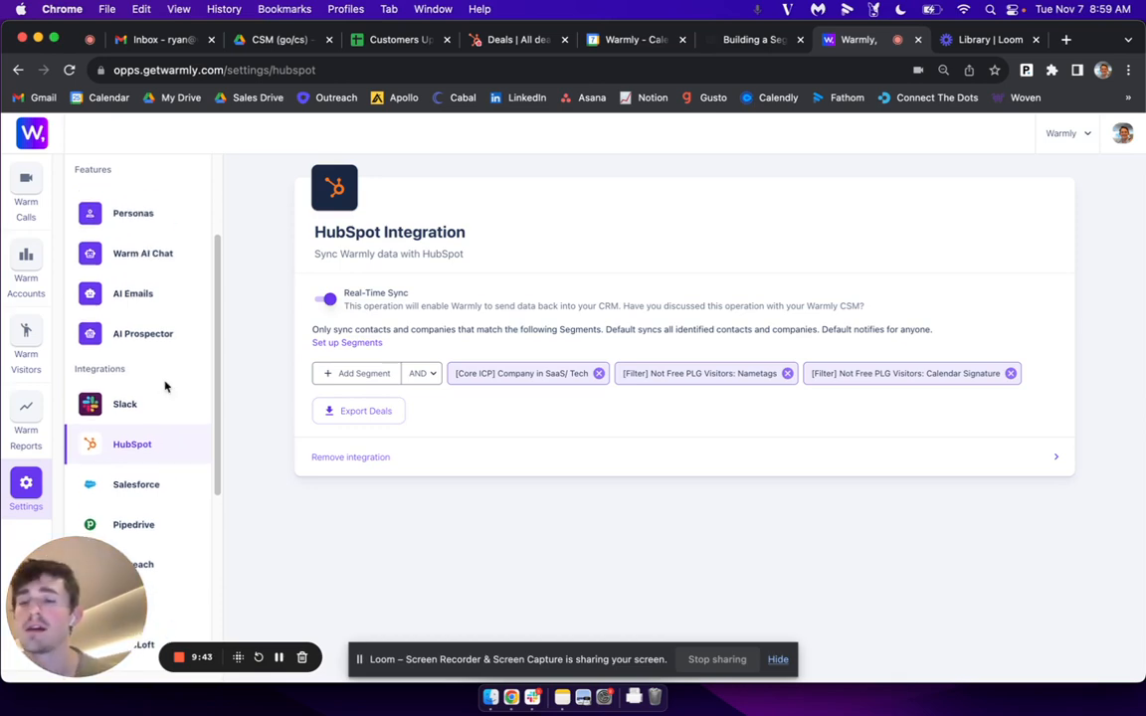
left_click(166, 336)
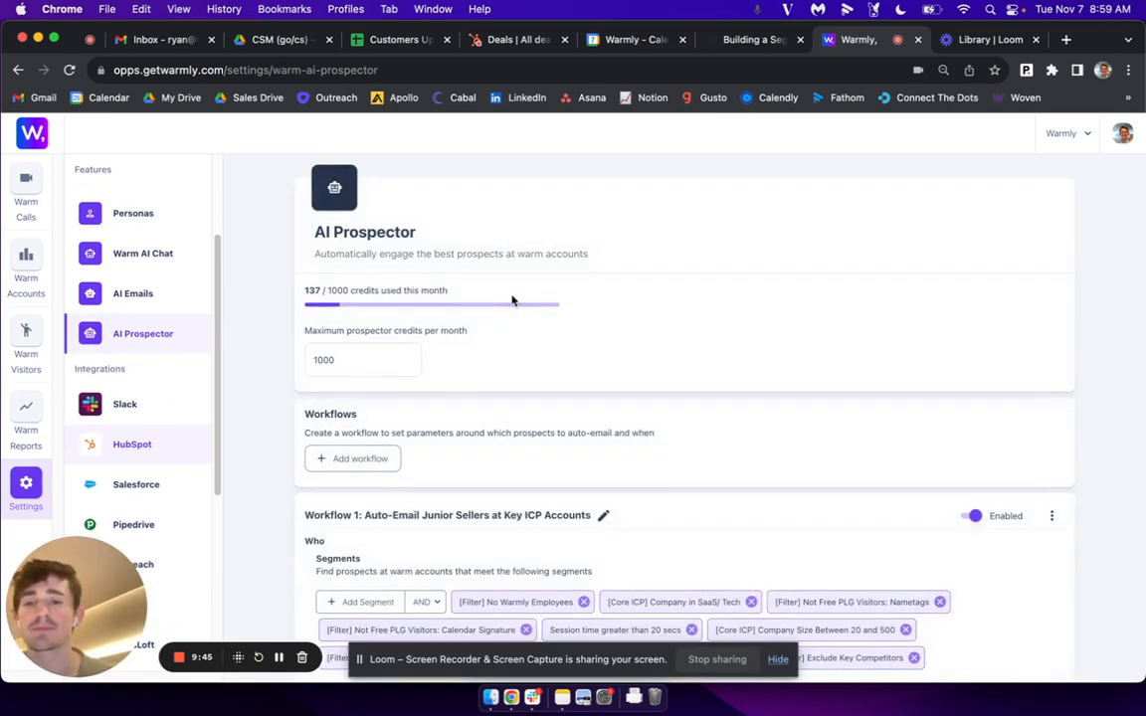
scroll(514, 299, "down", 7)
scroll(517, 300, "up", 2)
scroll(516, 299, "down", 2)
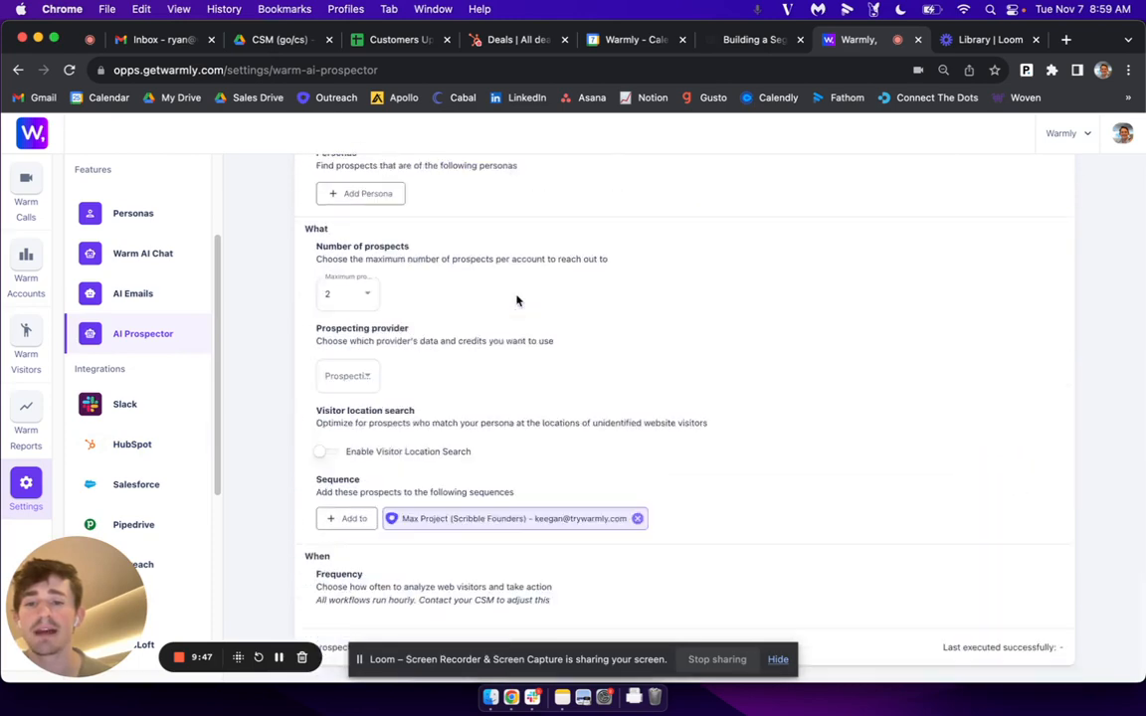
scroll(516, 300, "up", 4)
Search the workflow's available segments for "play" and reload the page to refresh the segment list.
left_click(364, 298)
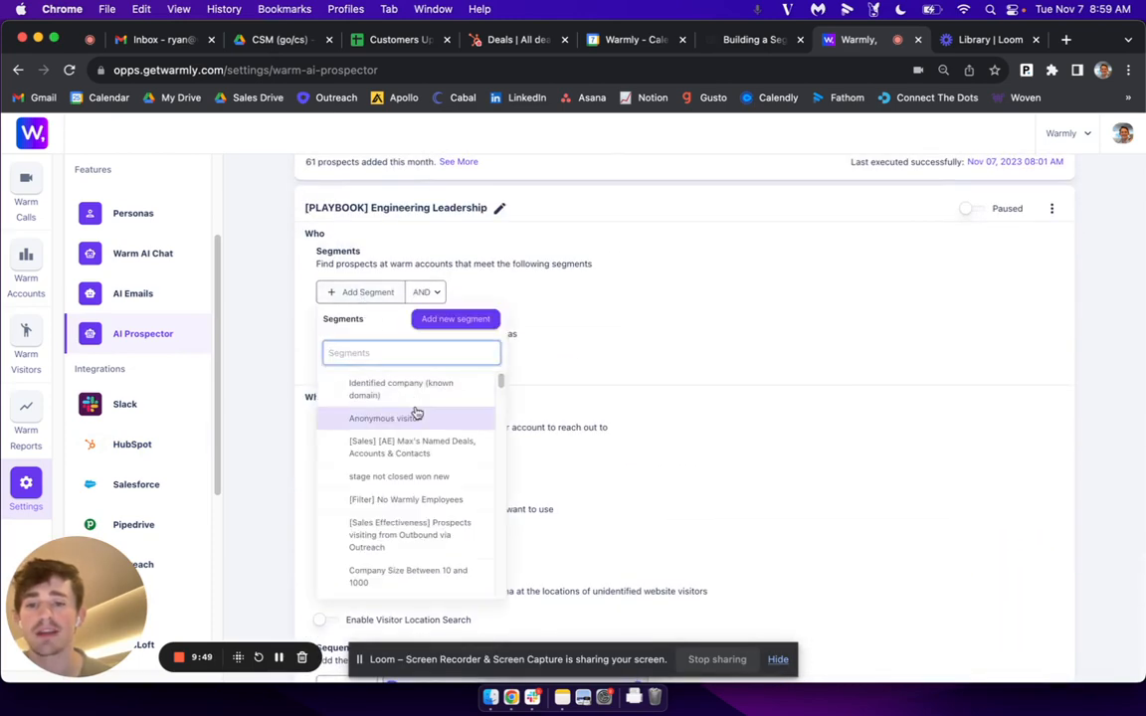
type("play")
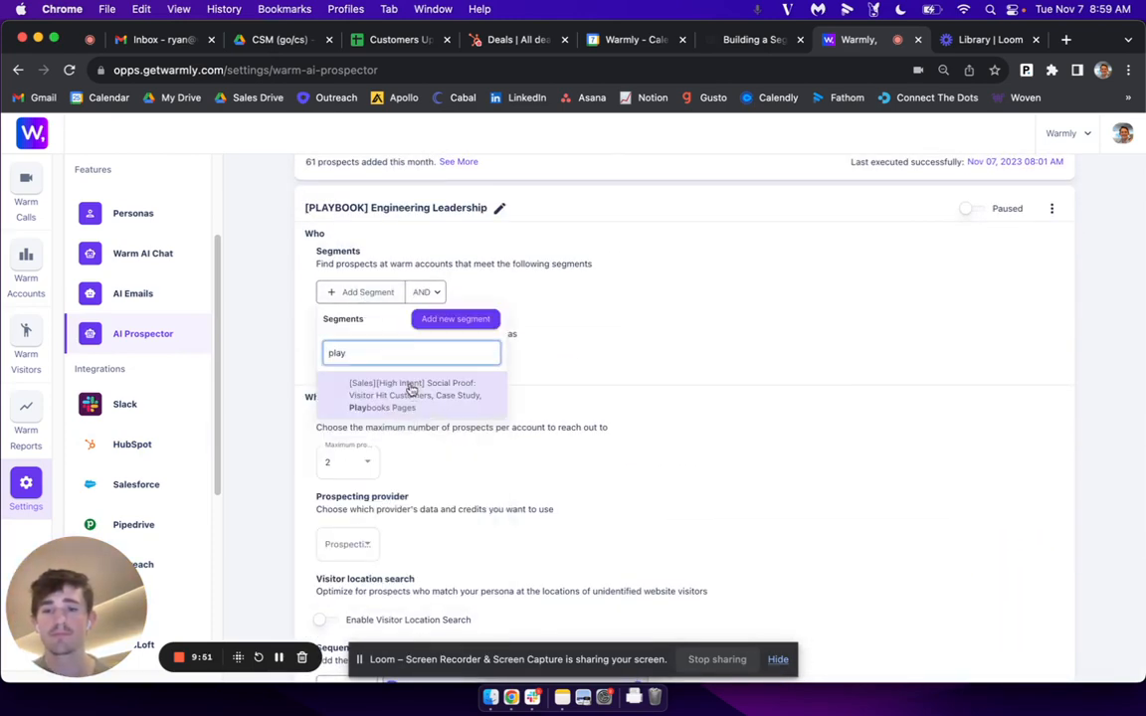
left_click(274, 343)
left_click(70, 70)
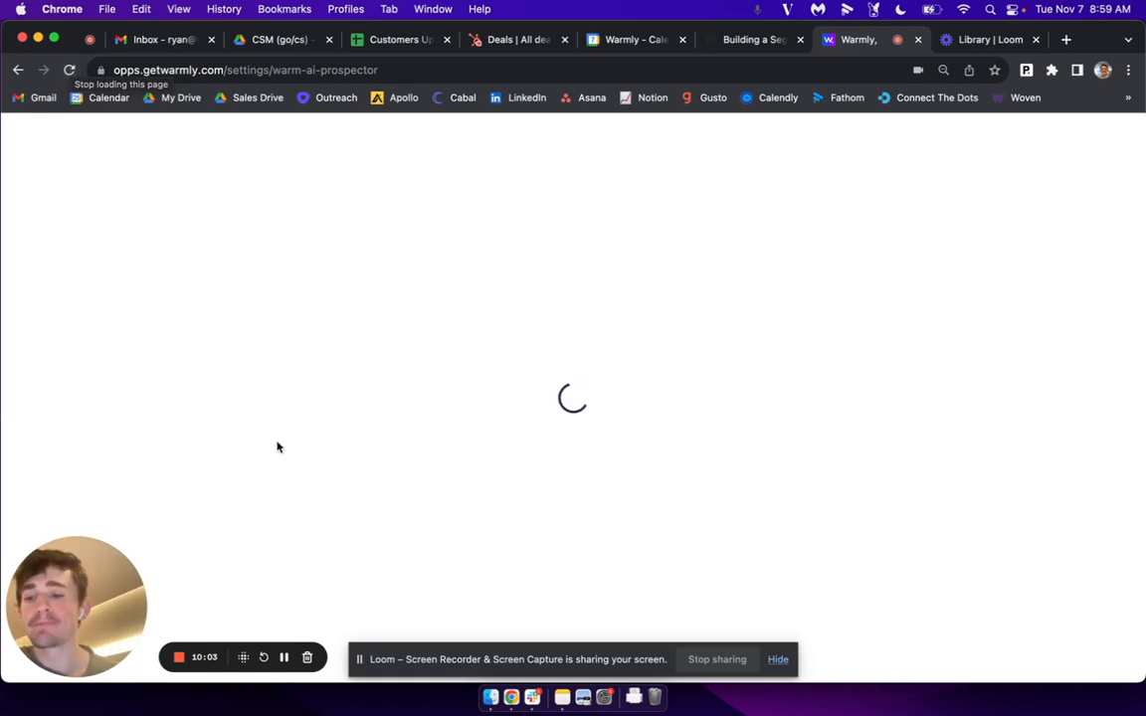
Add the segments [PLAYBOOK] Employee Count 25-500 and [PLAYBOOK] Company in Tech to the Engineering Leadership workflow.
scroll(396, 378, "down", 10)
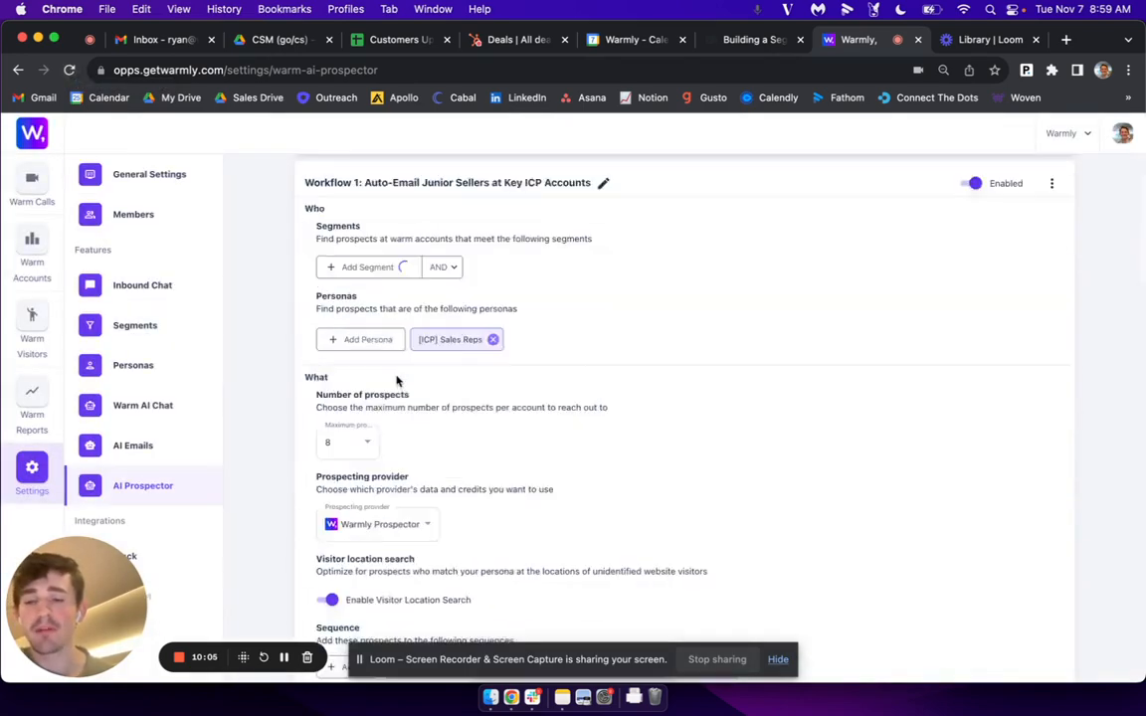
scroll(396, 380, "down", 4)
scroll(396, 373, "up", 3)
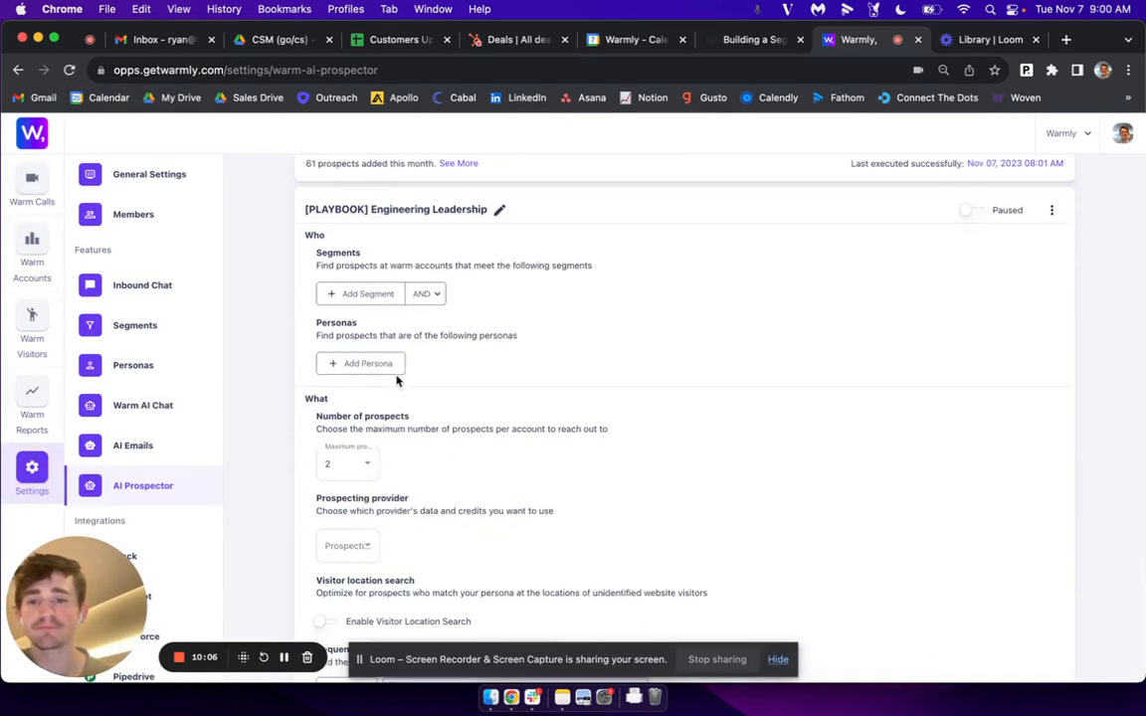
left_click(356, 297)
type("emp")
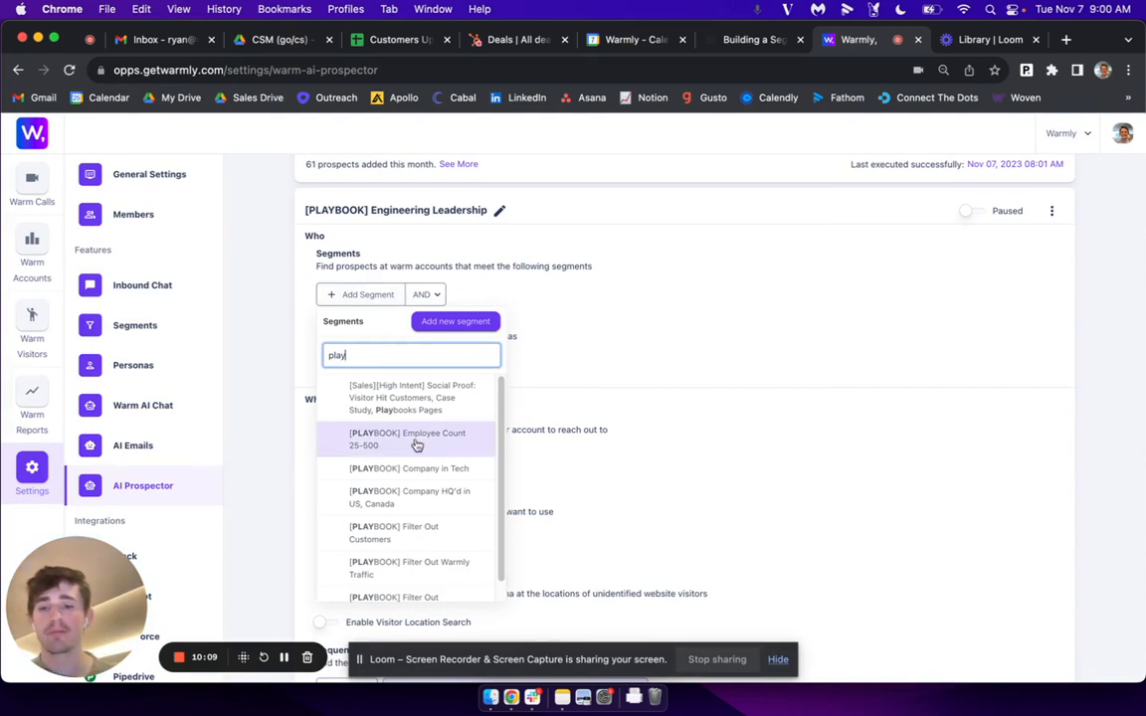
left_click(417, 438)
left_click(416, 358)
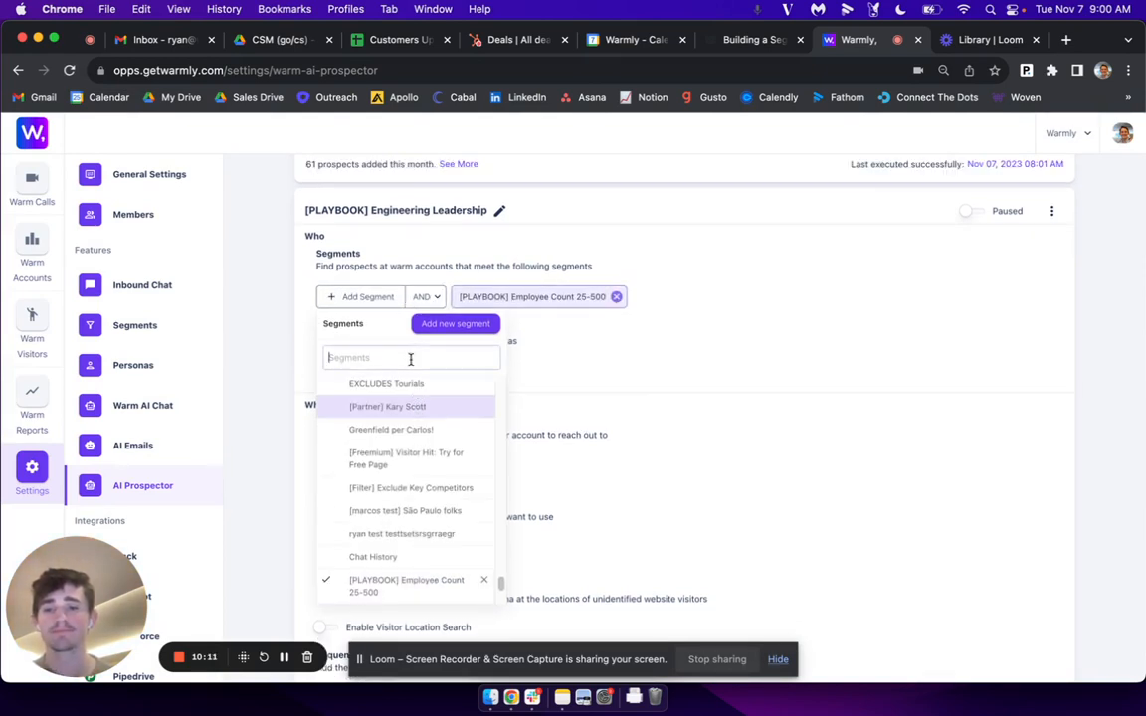
type("play")
left_click(414, 471)
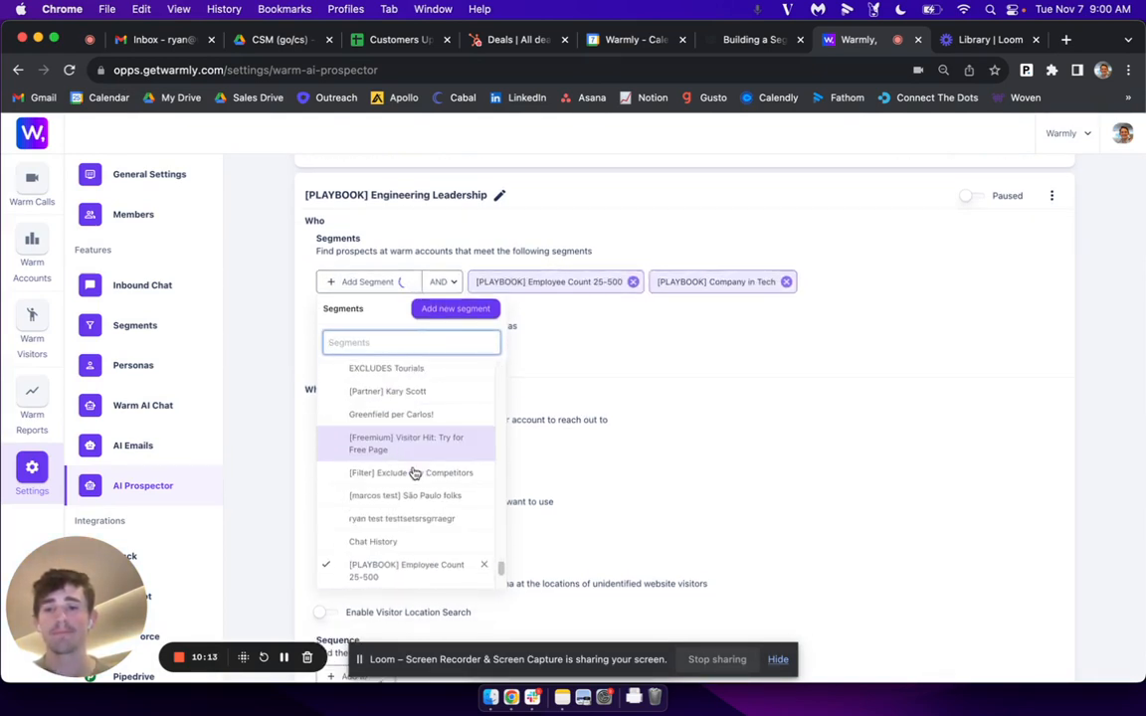
Add the segments [PLAYBOOK] Company HQ'd in US, Canada and [PLAYBOOK] Filter Out Customers to the workflow.
type("play")
left_click(426, 505)
type("play")
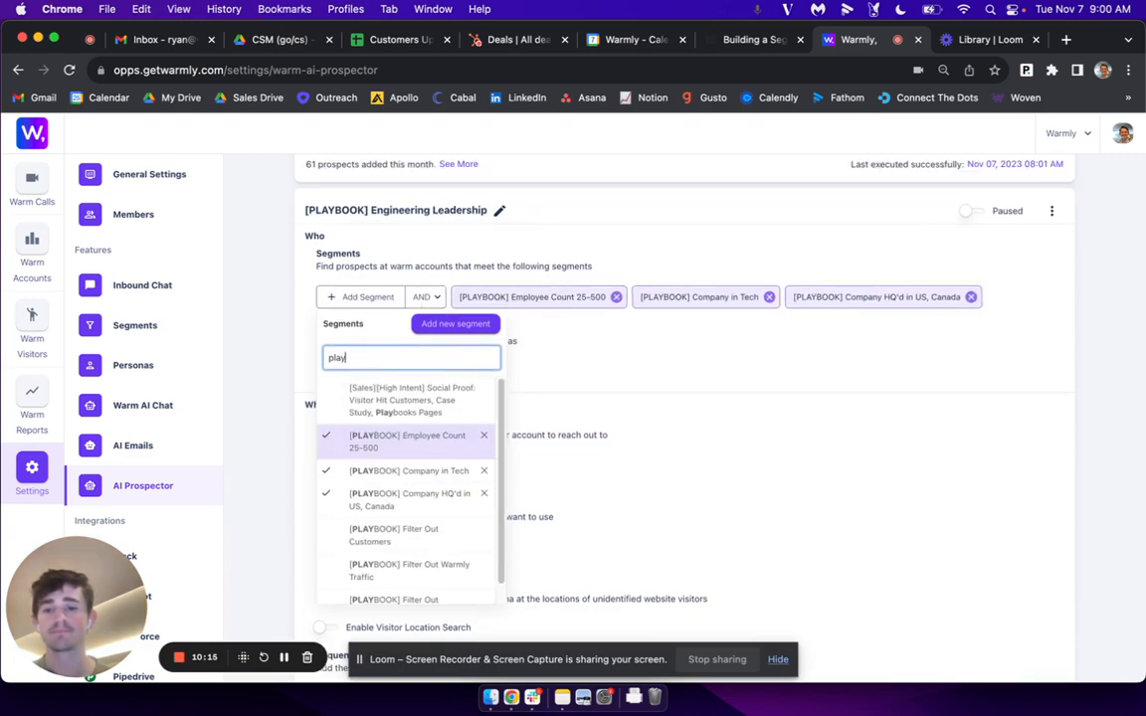
left_click(417, 529)
Add the segments [PLAYBOOK] Filter Out Warmly Traffic and [PLAYBOOK] Filter Out Competitors to the workflow.
type("play")
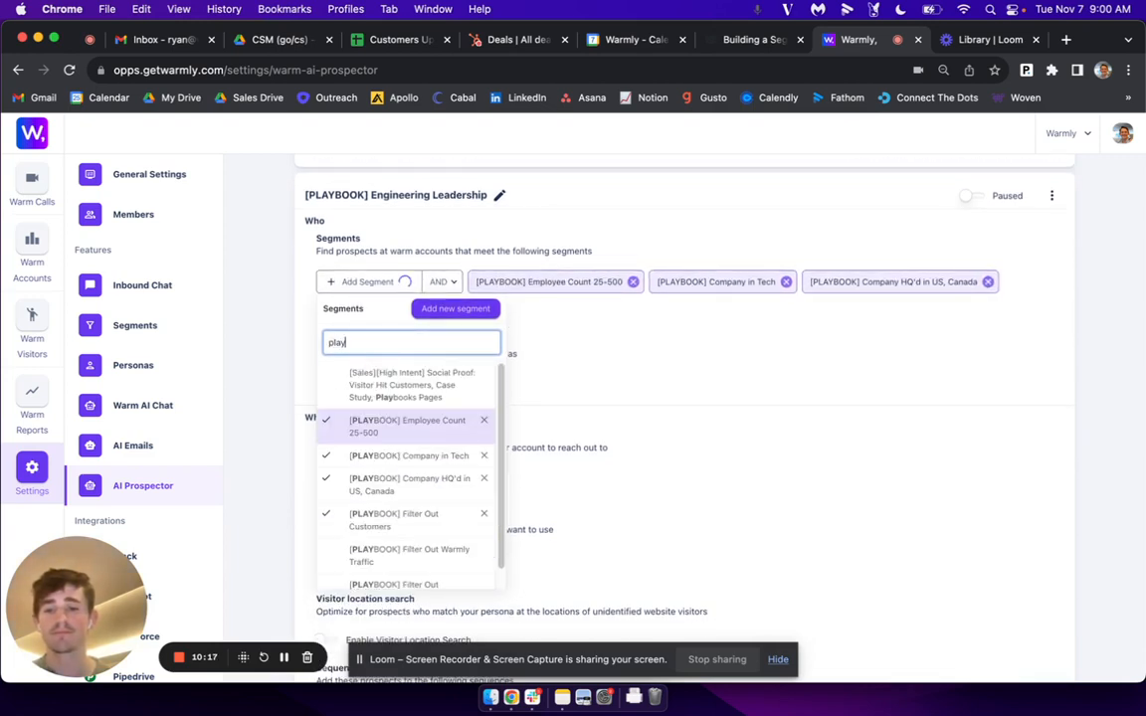
left_click(422, 557)
type("play")
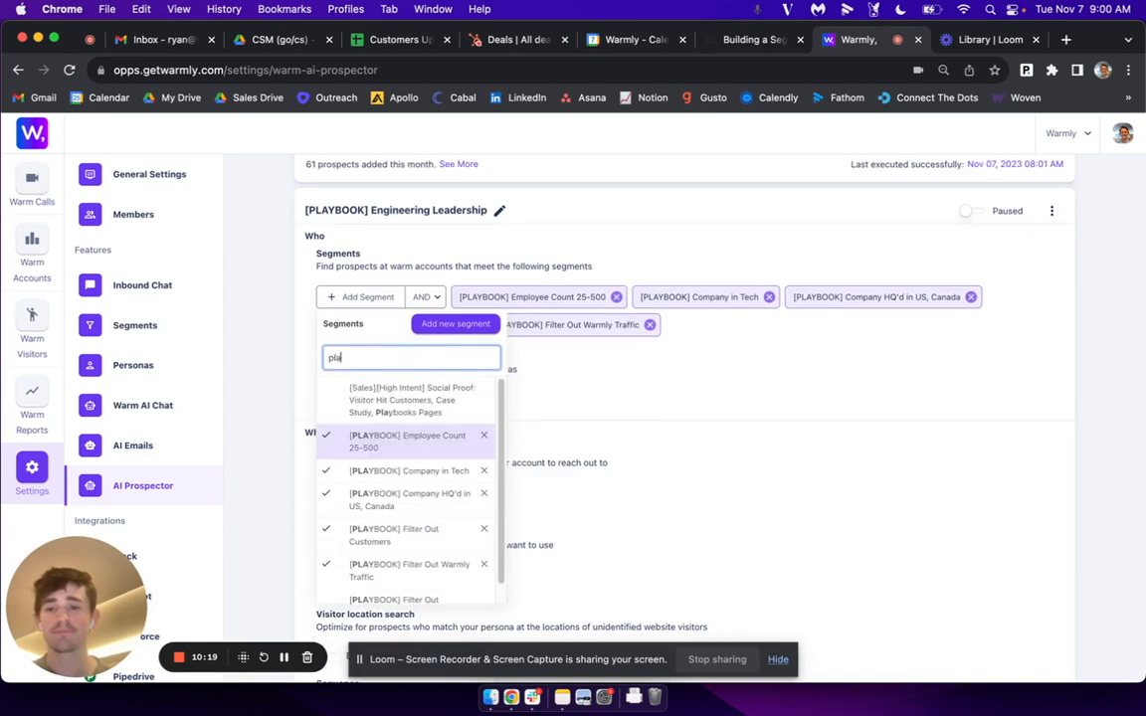
left_click(406, 593)
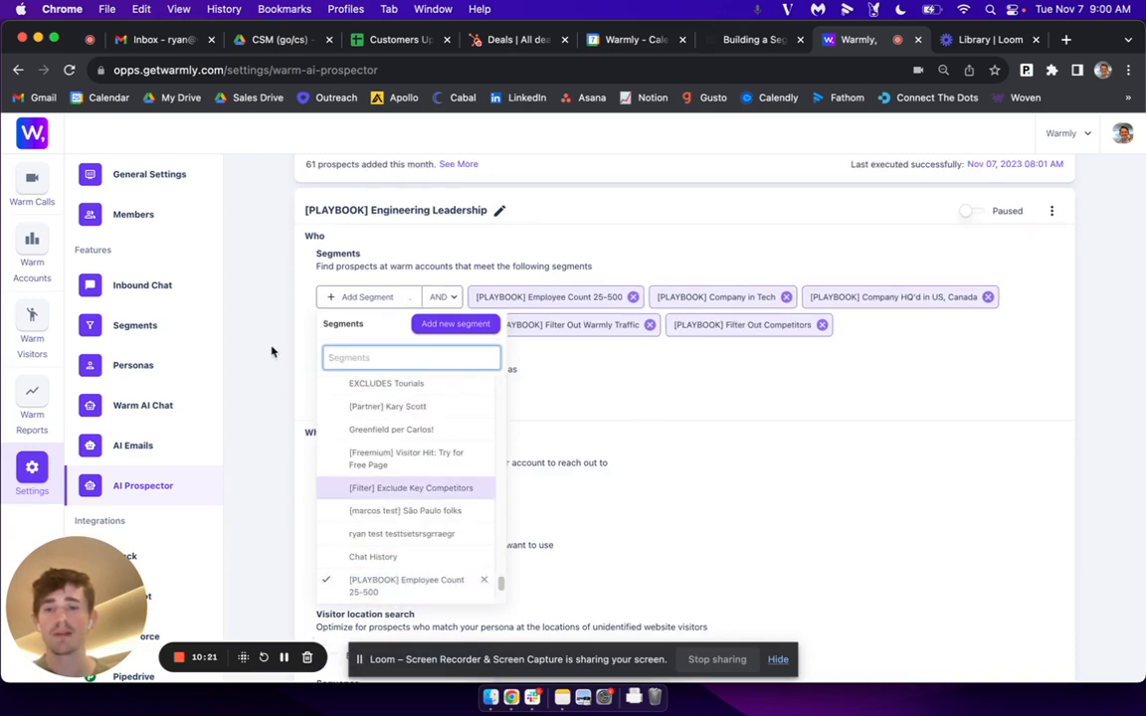
left_click(365, 253)
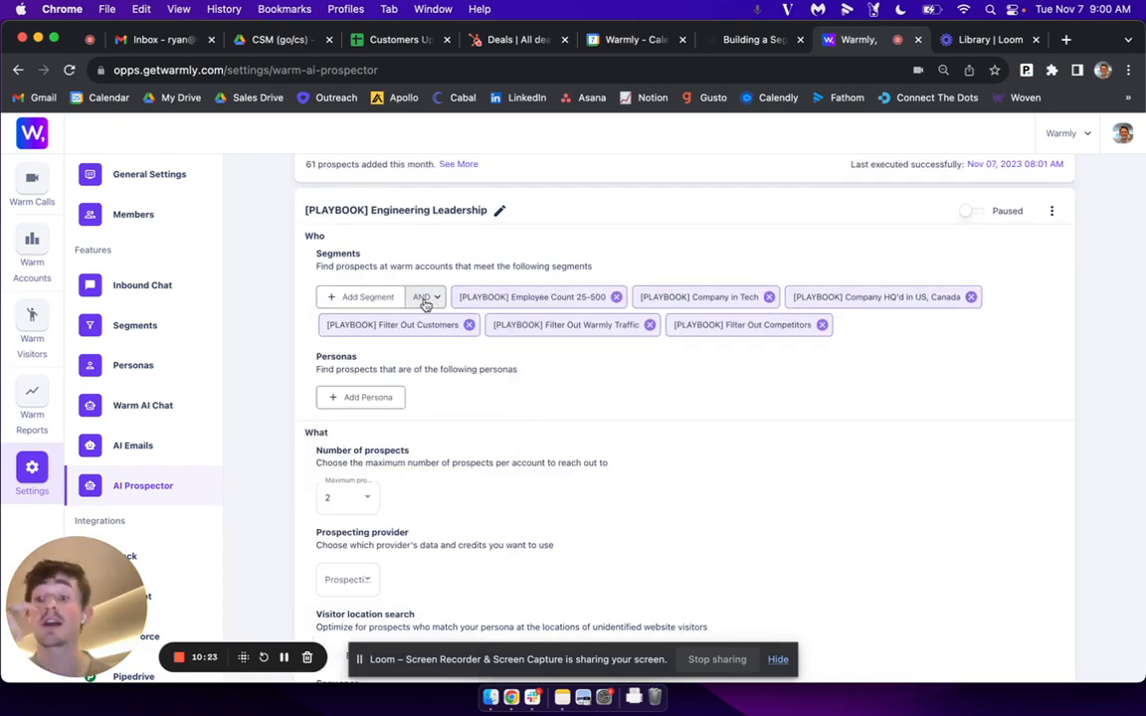
Add the [PLAYBOOK] Engineering Leadership persona to the workflow.
left_click(373, 398)
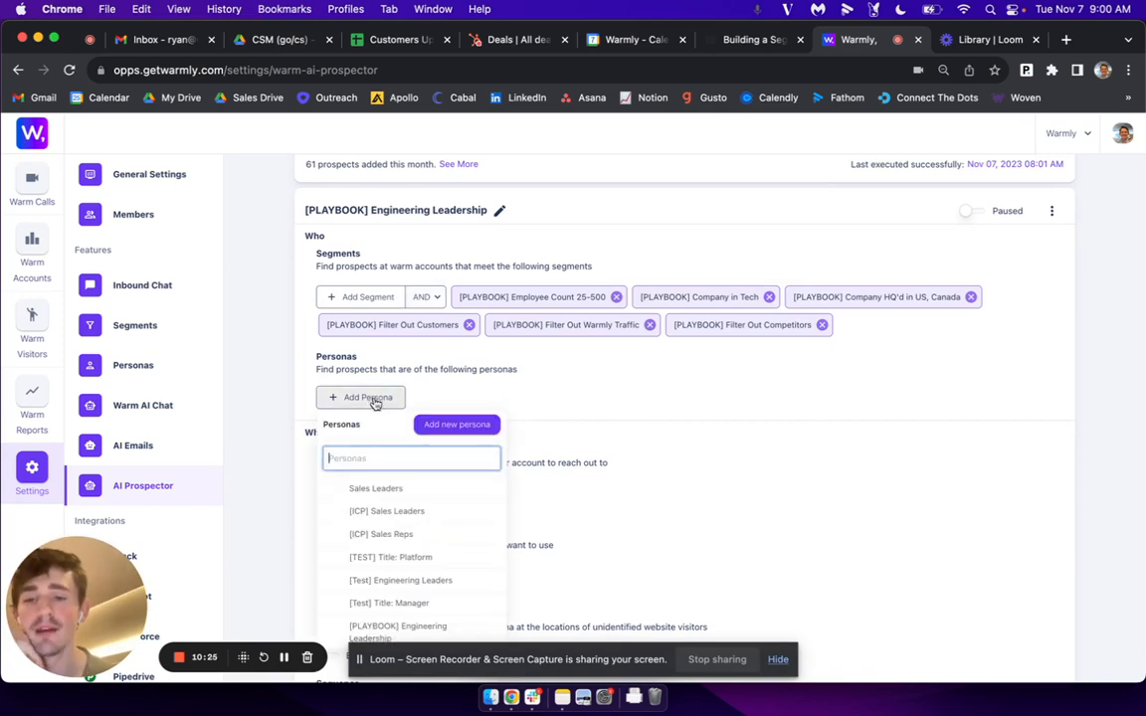
scroll(410, 583, "down", 2)
left_click(410, 583)
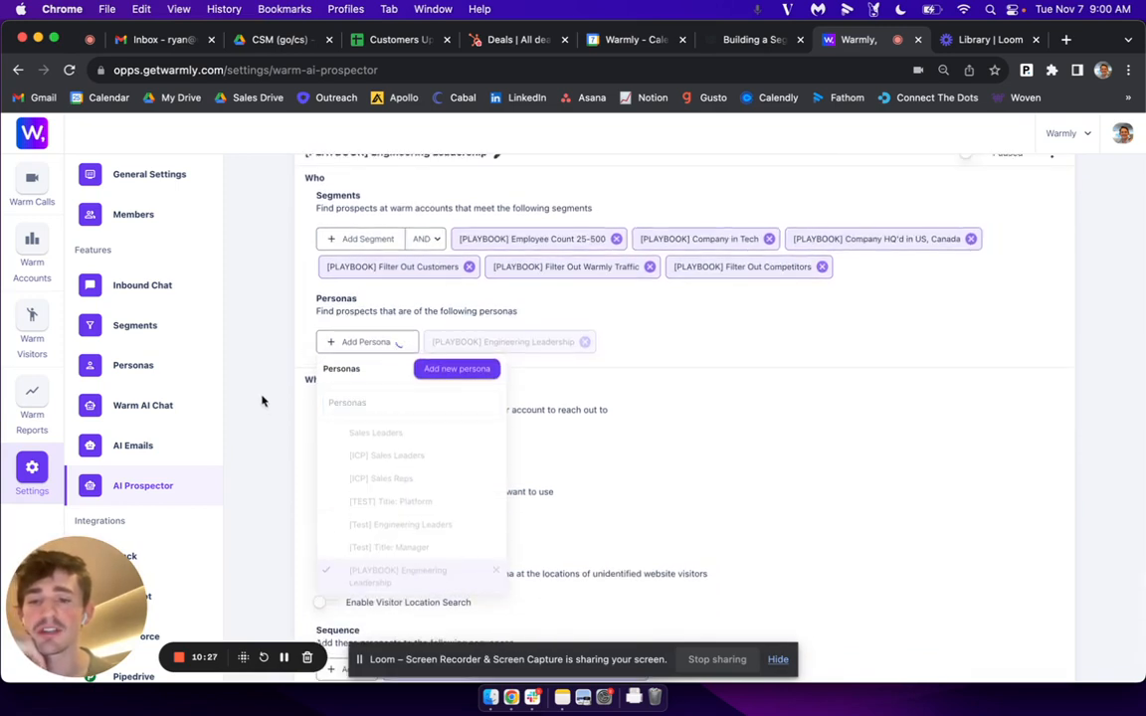
left_click(274, 395)
Set the workflow's maximum number of prospects per account to 4 and its prospecting provider to Apollo.
left_click(345, 444)
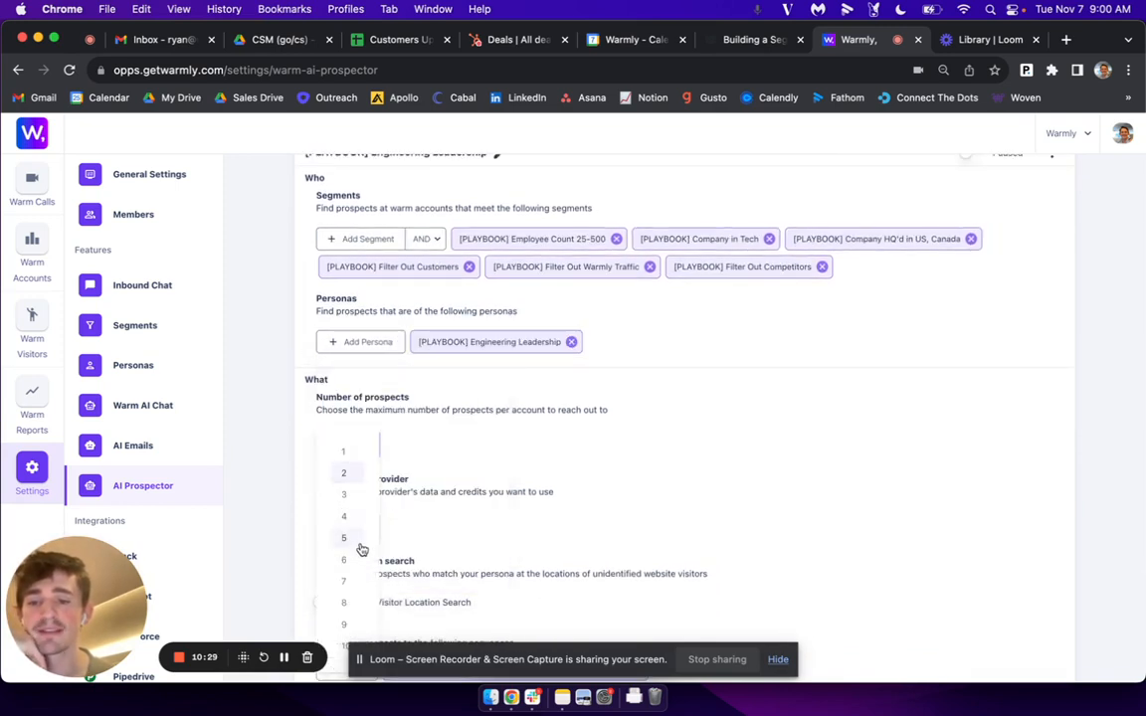
left_click(348, 514)
left_click(347, 527)
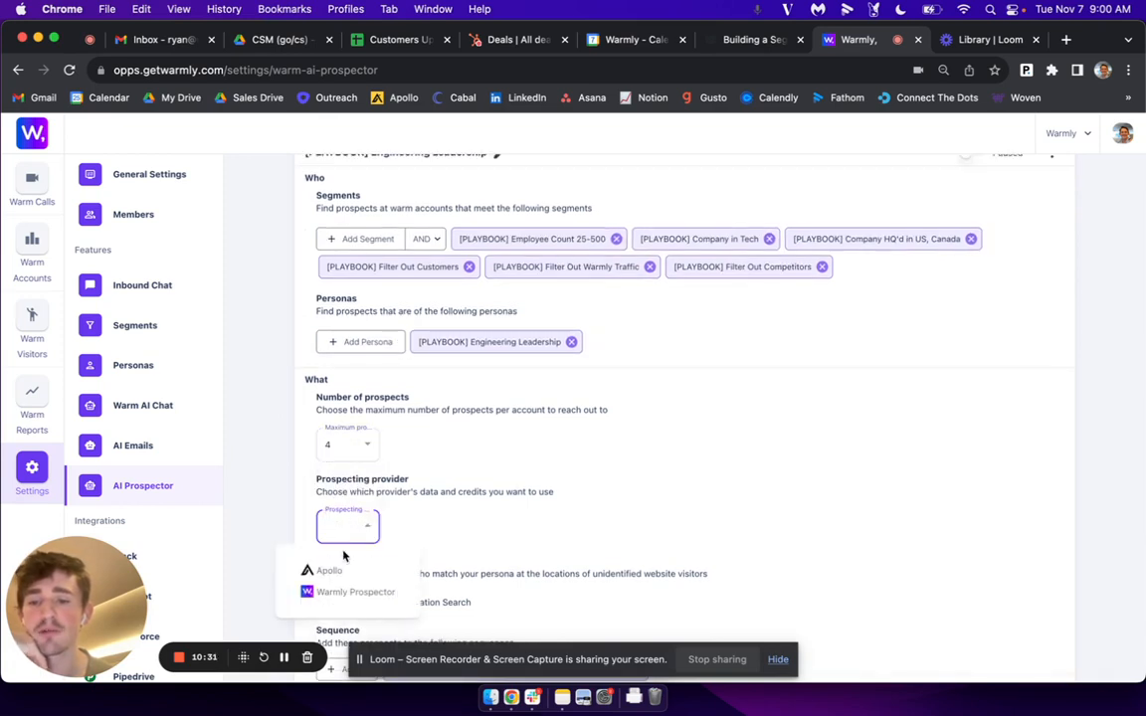
left_click(358, 574)
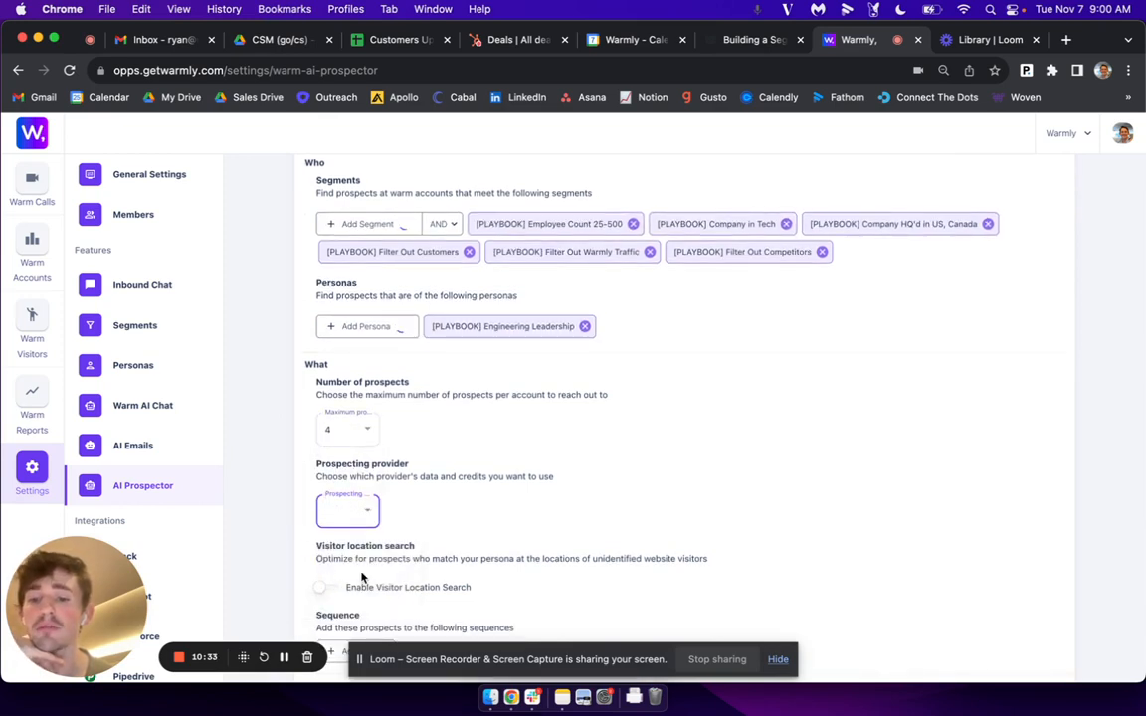
scroll(261, 424, "down", 1)
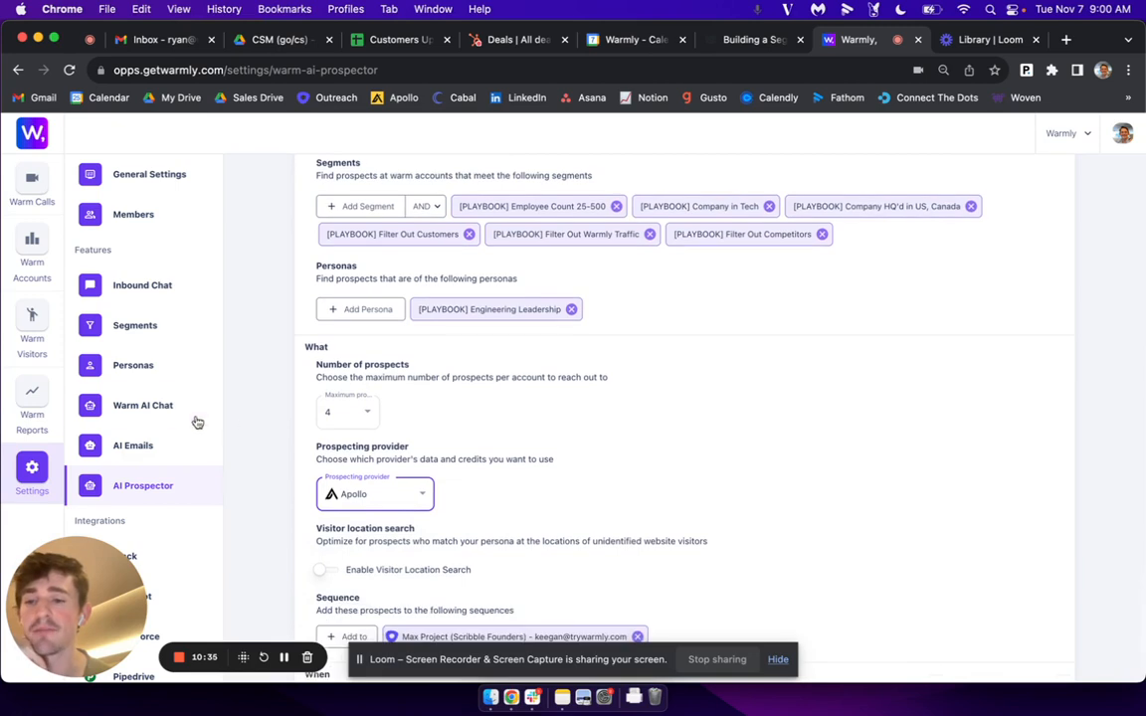
scroll(159, 418, "down", 5)
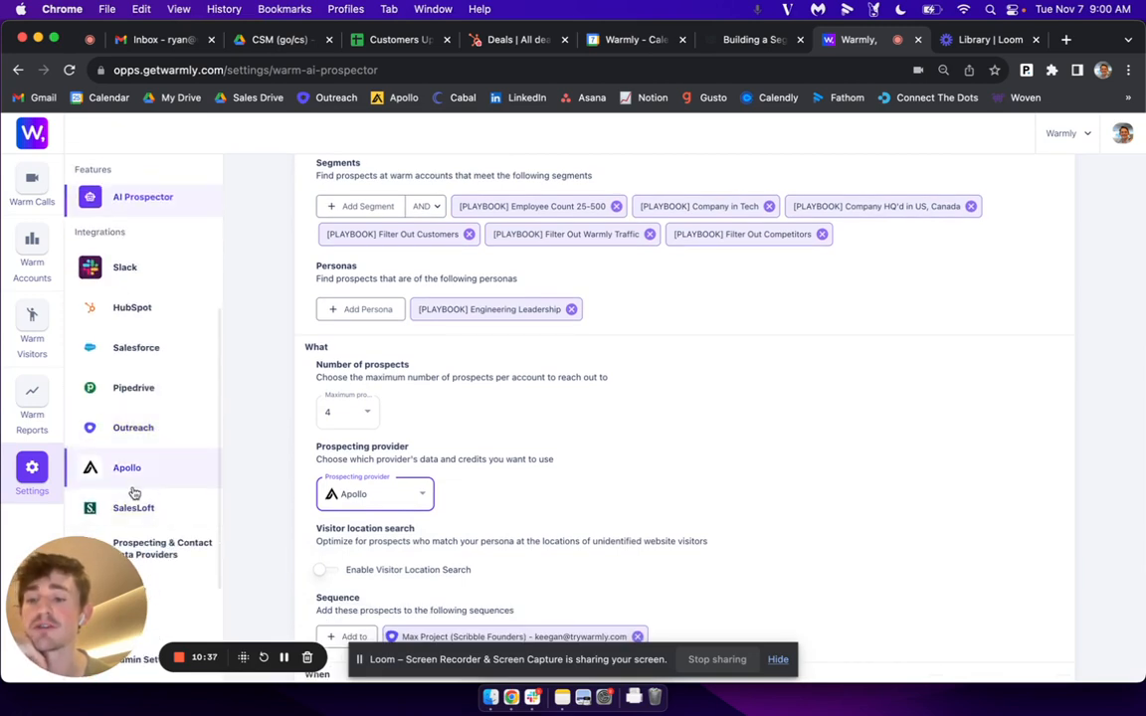
left_click(358, 498)
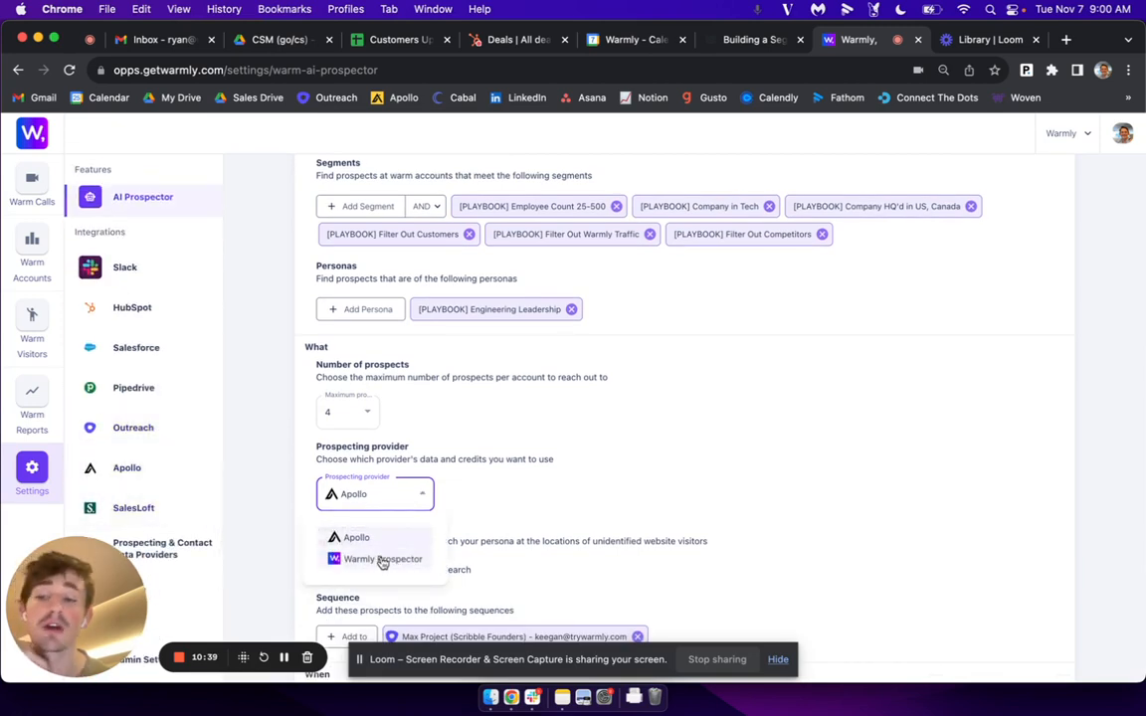
left_click(275, 497)
Enable Visitor Location Search for the [PLAYBOOK] Engineering Leadership workflow.
scroll(253, 453, "down", 1)
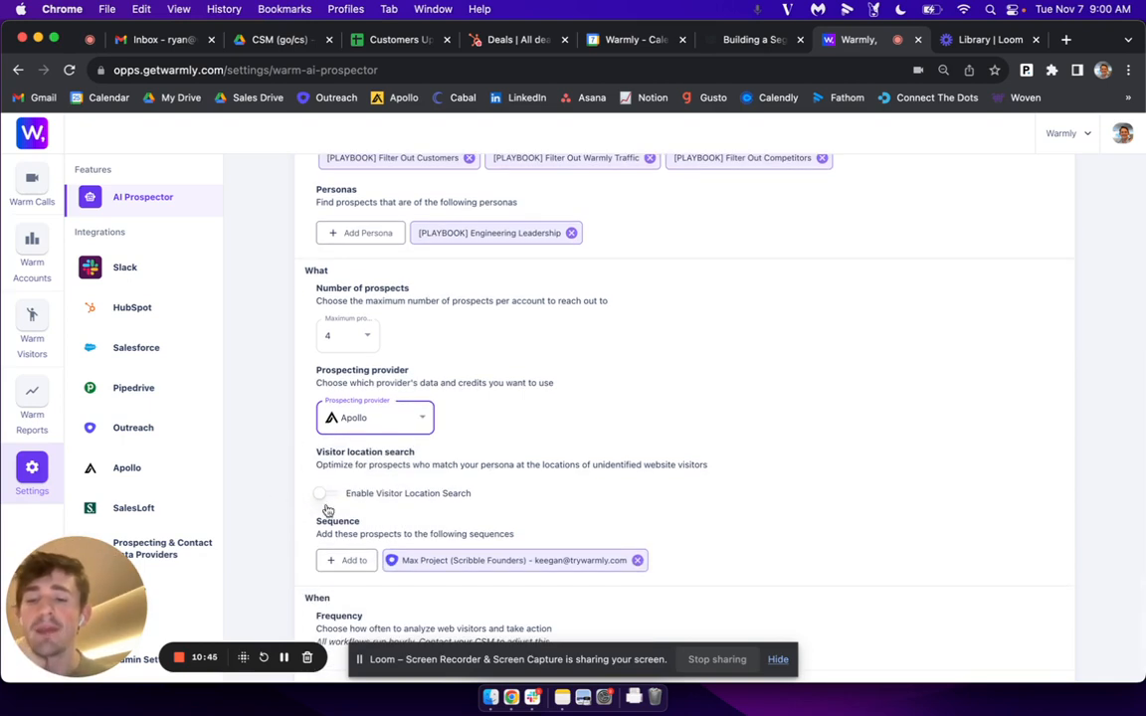
left_click(328, 496)
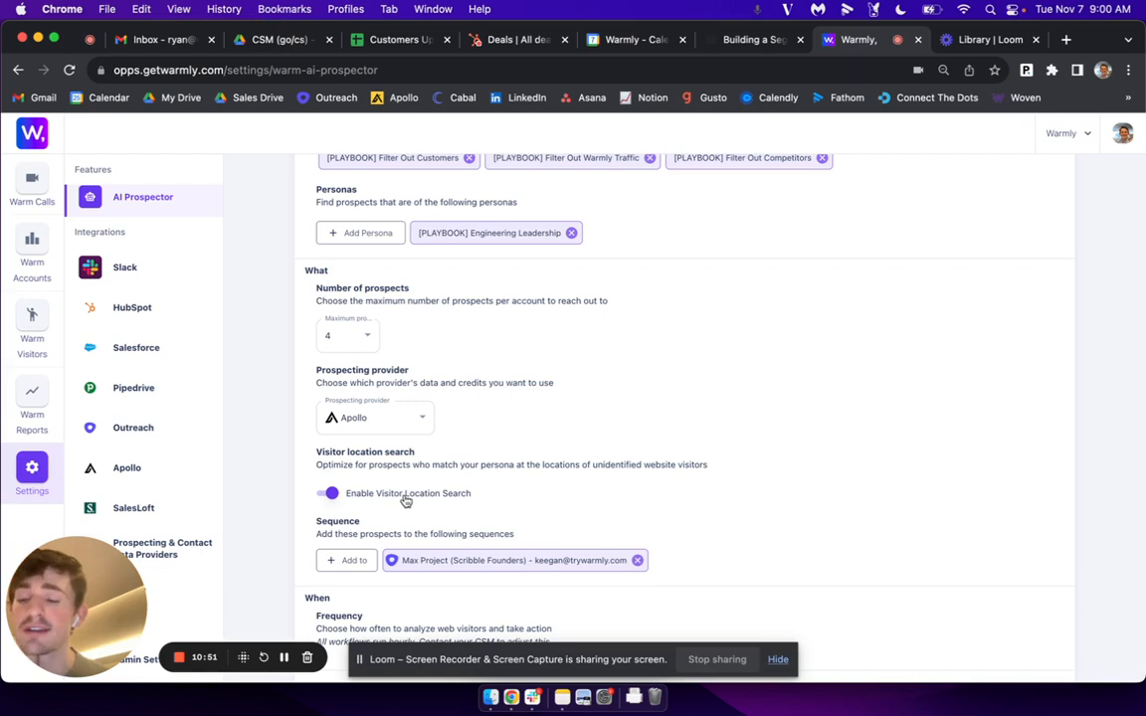
scroll(405, 498, "up", 1)
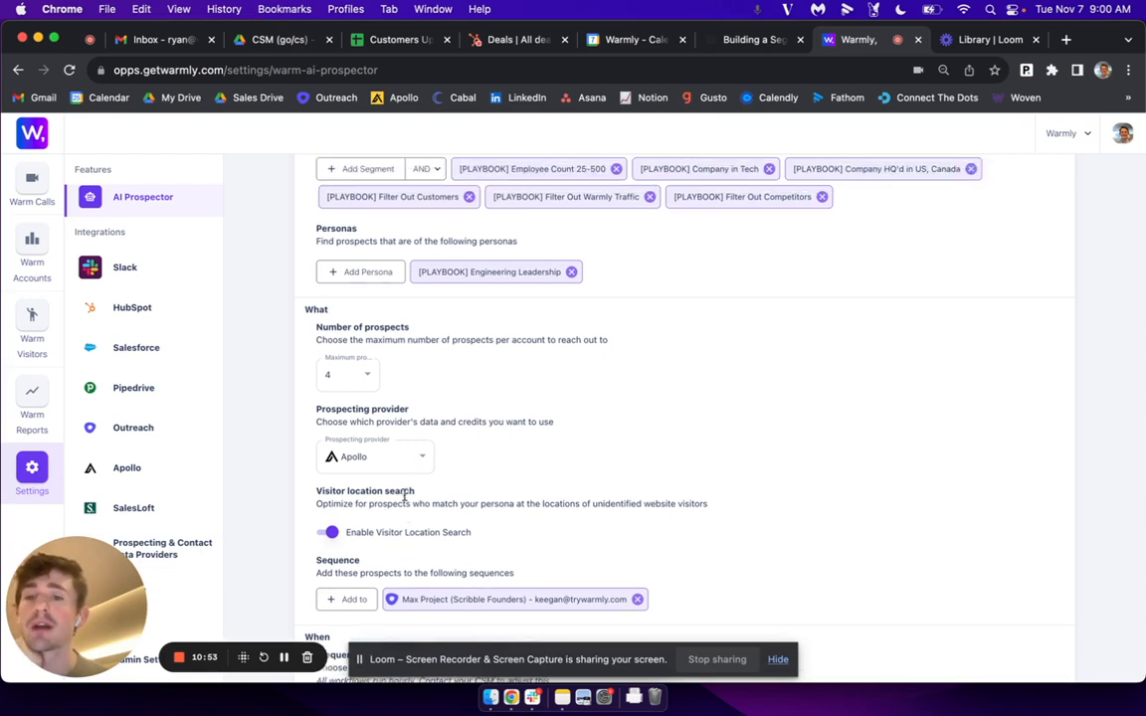
scroll(219, 532, "down", 1)
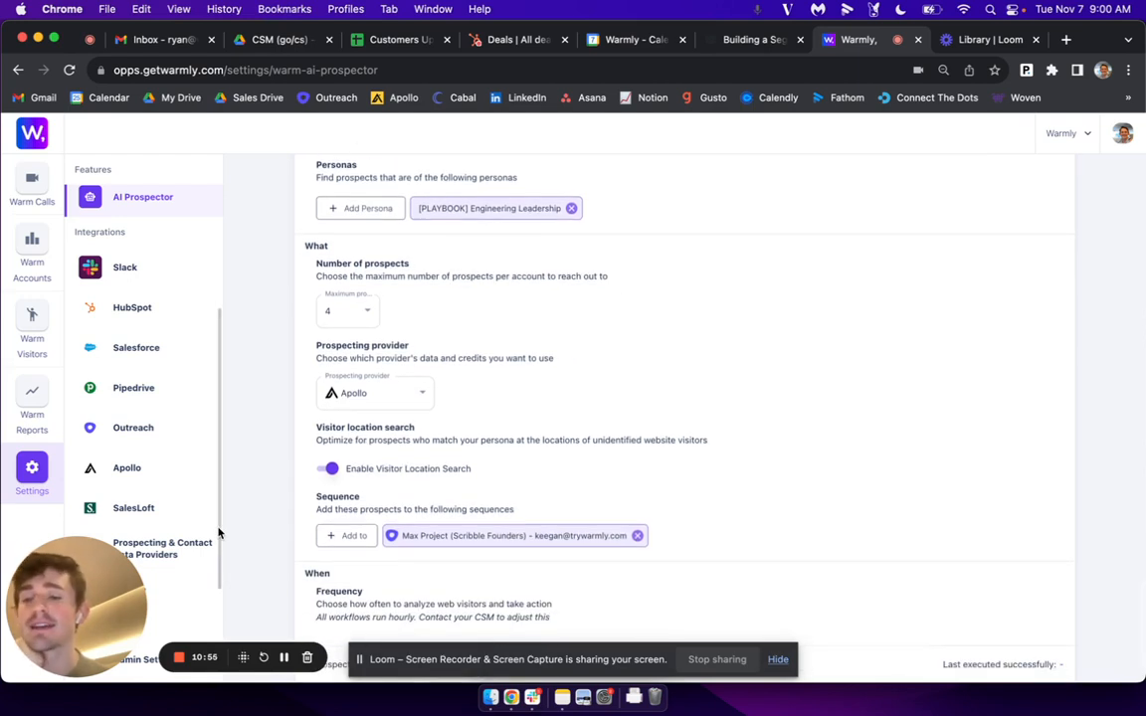
scroll(378, 289, "up", 1)
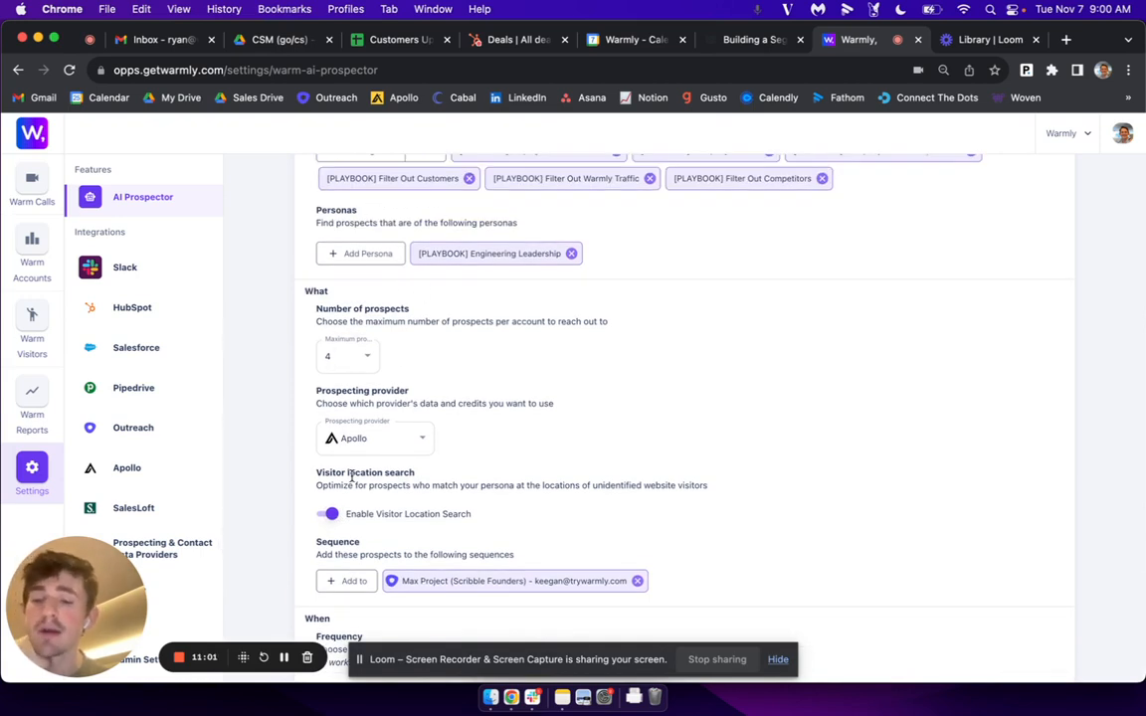
scroll(298, 460, "down", 1)
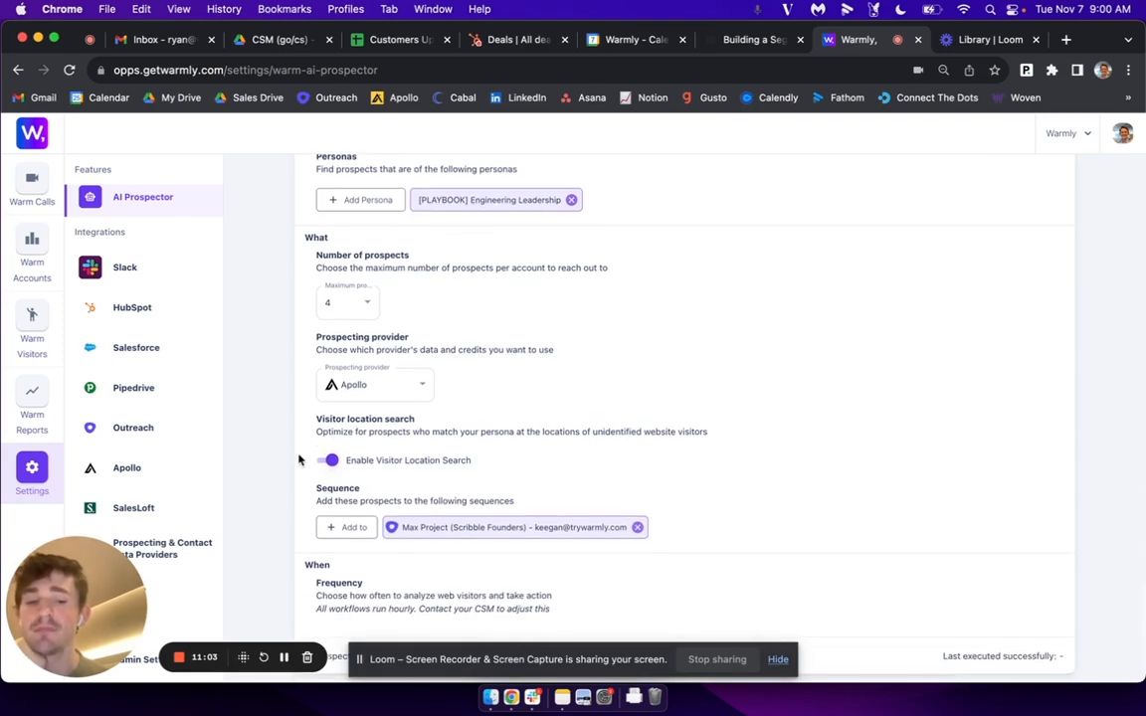
scroll(299, 460, "up", 4)
scroll(300, 460, "up", 1)
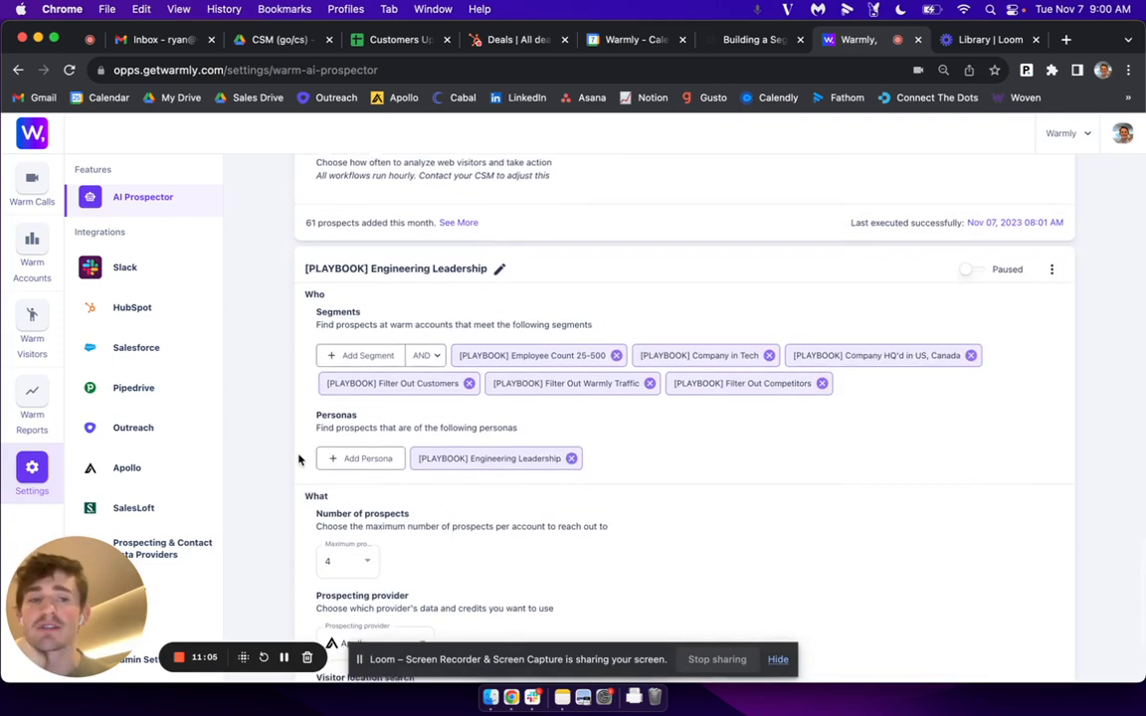
Review the run frequency and the segments of the [PLAYBOOK] Engineering Leadership workflow.
scroll(299, 460, "down", 1)
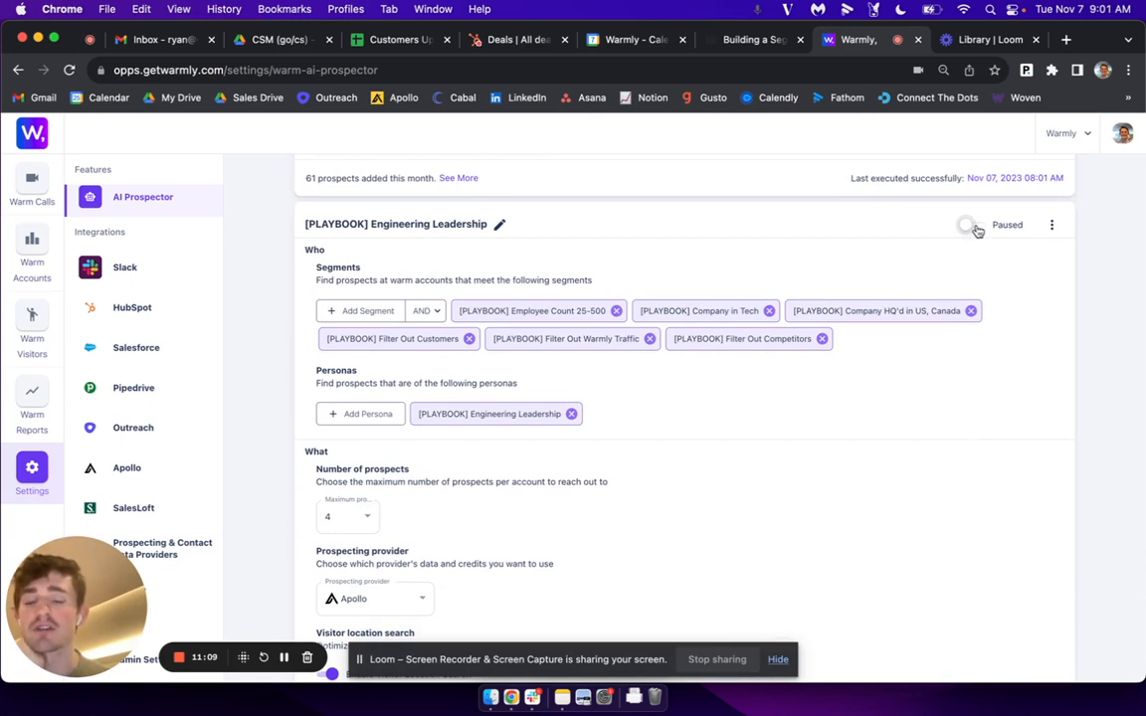
scroll(976, 228, "down", 1)
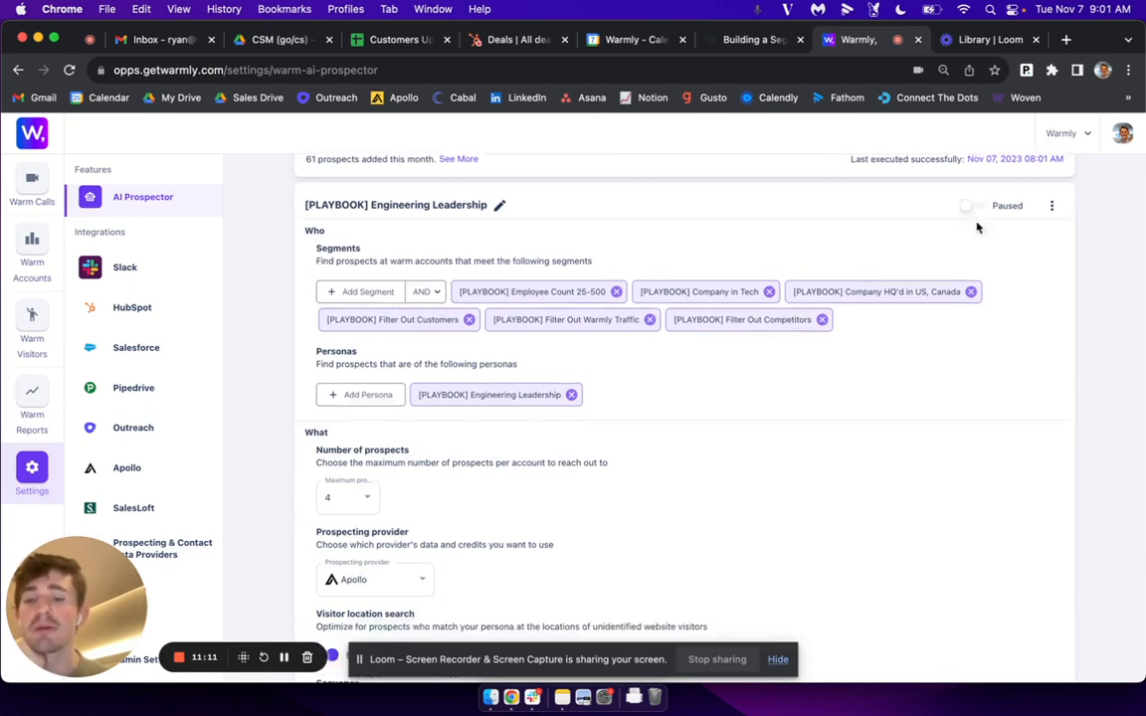
scroll(976, 228, "down", 4)
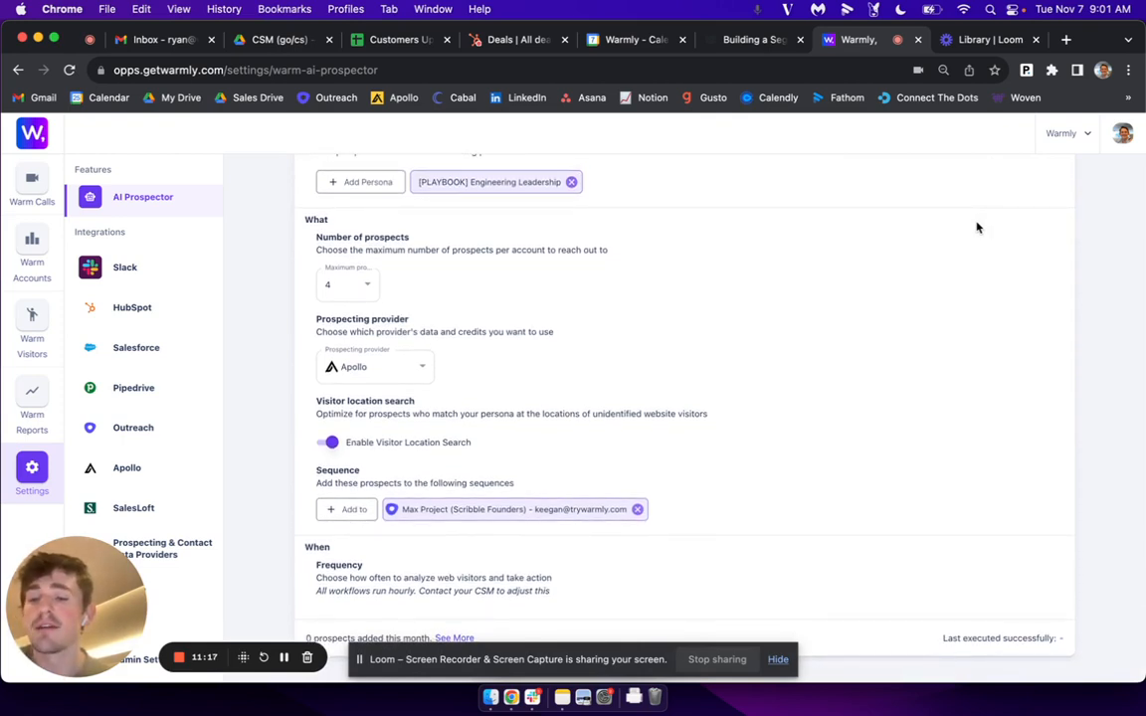
scroll(977, 228, "up", 1)
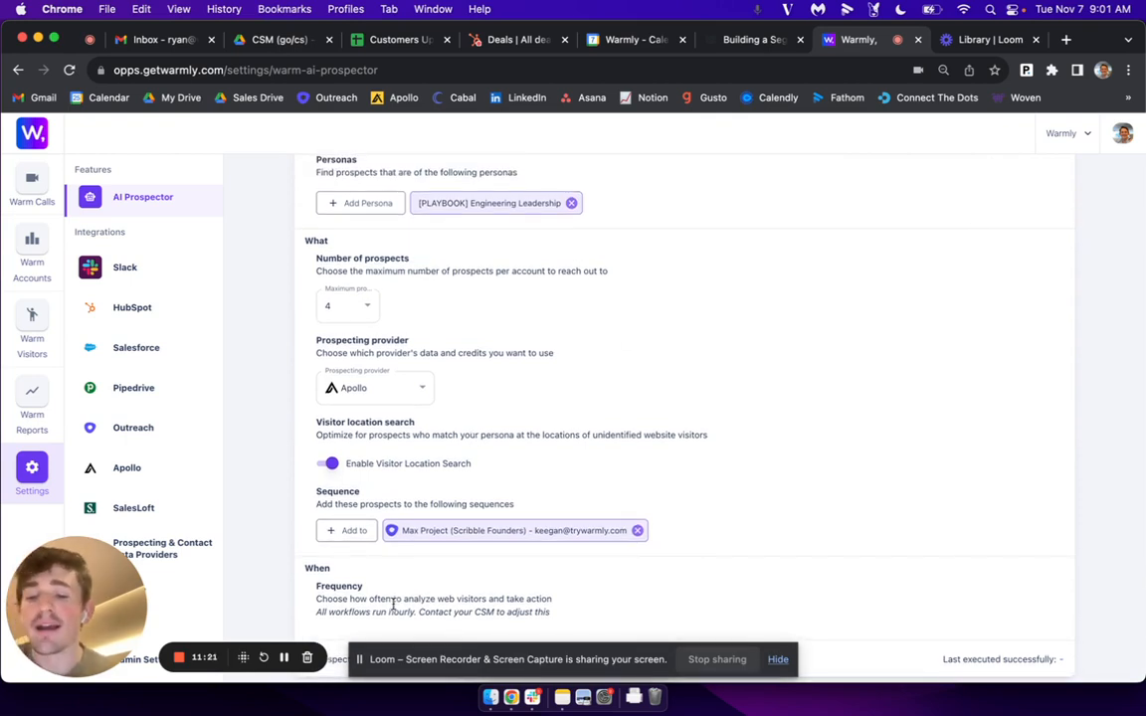
left_click_drag(315, 611, 408, 612)
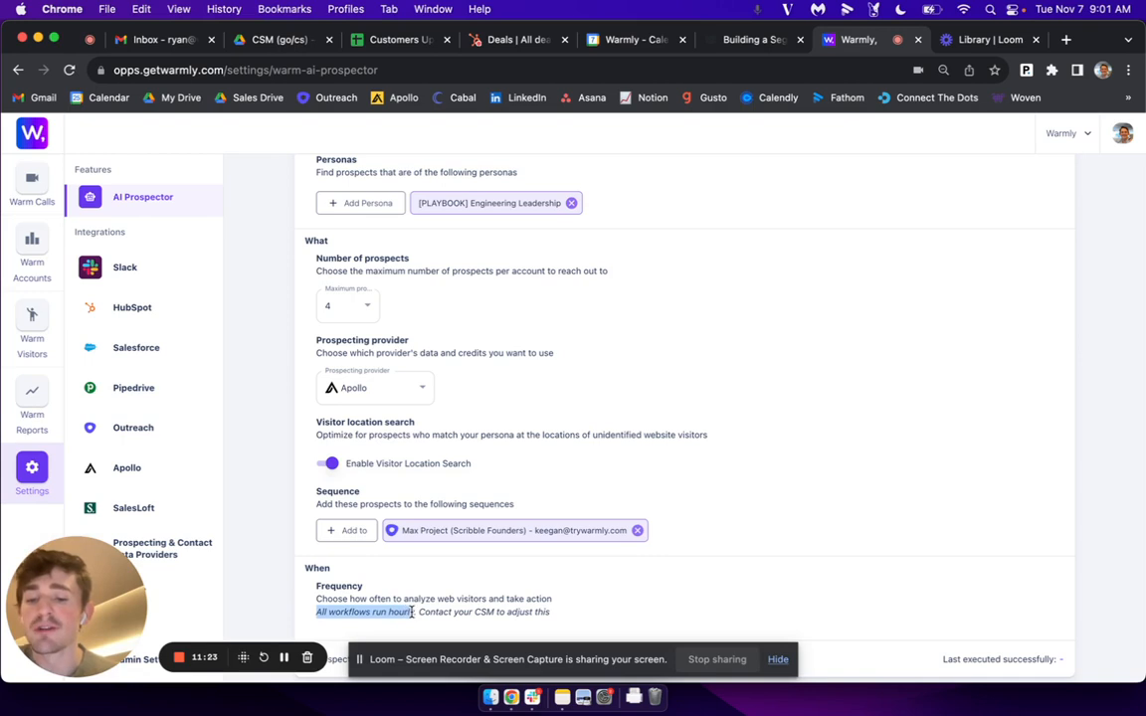
left_click(409, 611)
scroll(413, 616, "up", 5)
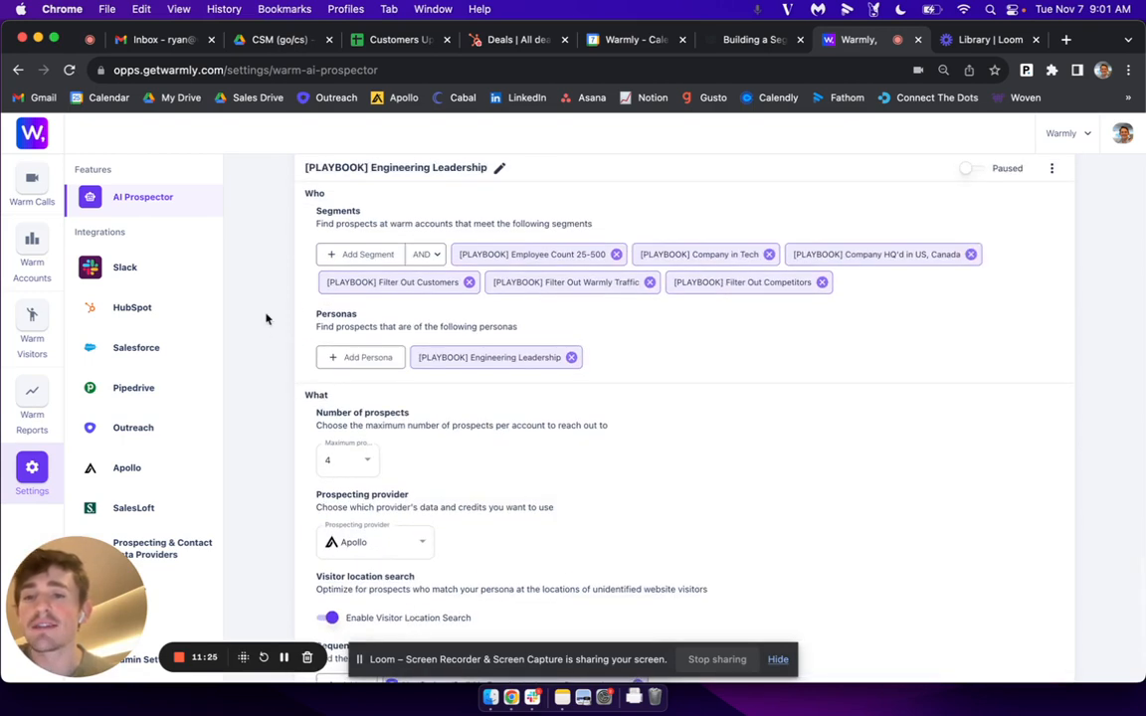
scroll(266, 317, "up", 1)
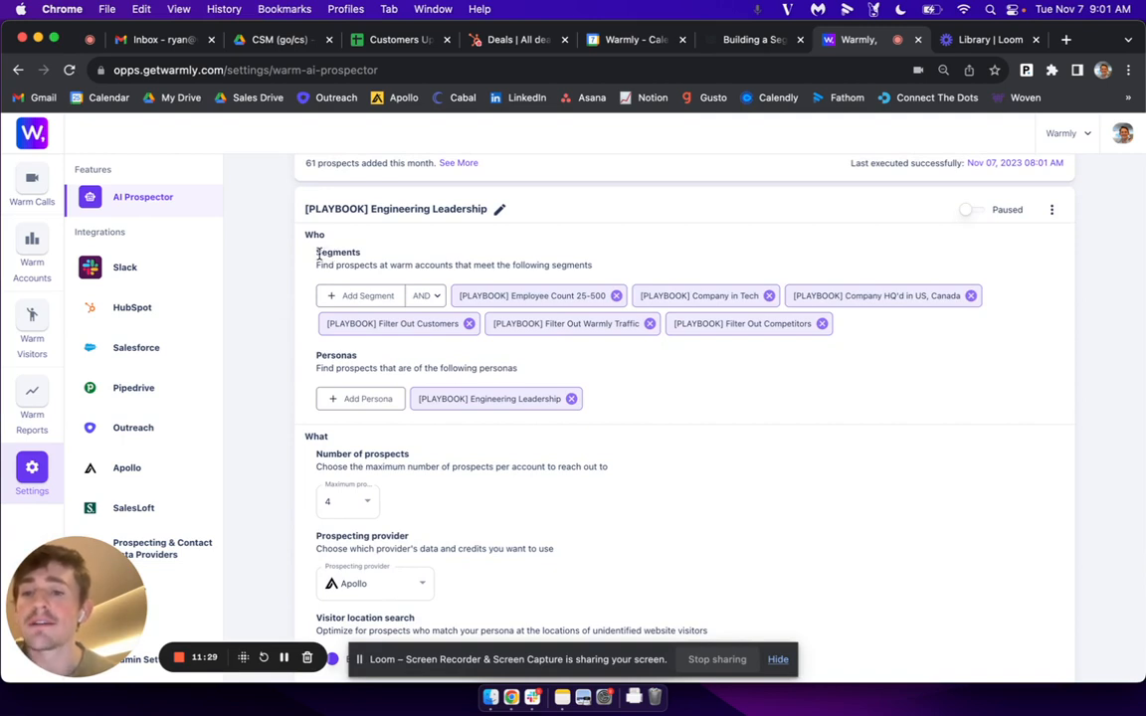
left_click_drag(317, 253, 362, 255)
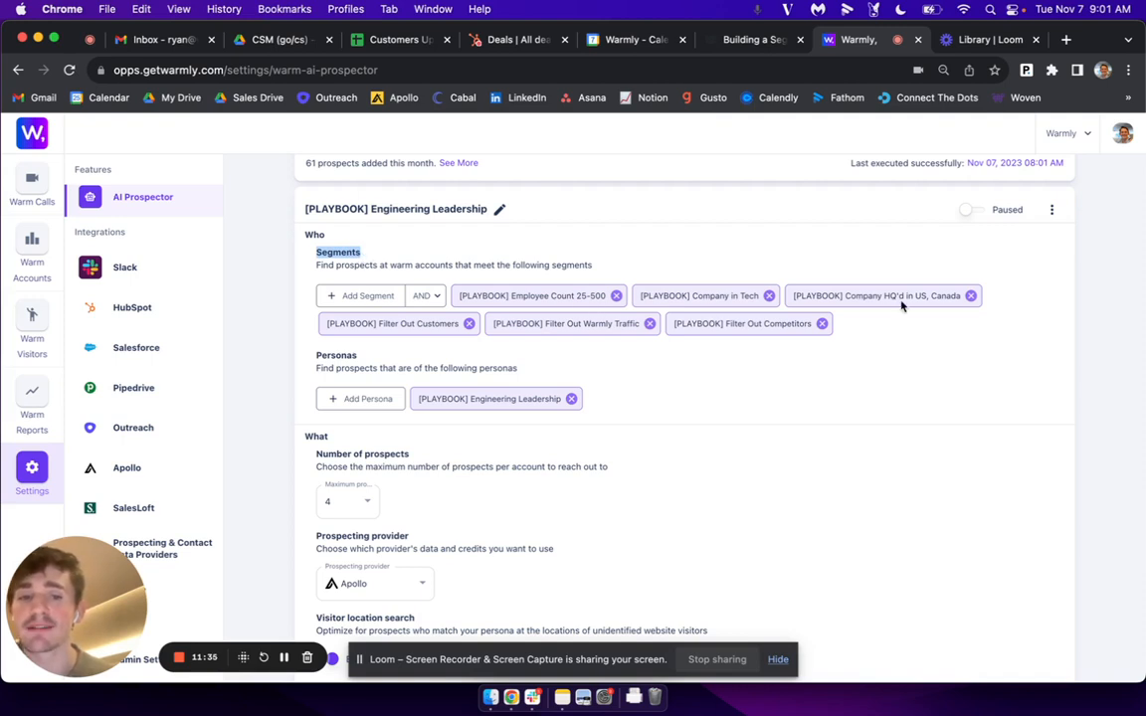
left_click(481, 266)
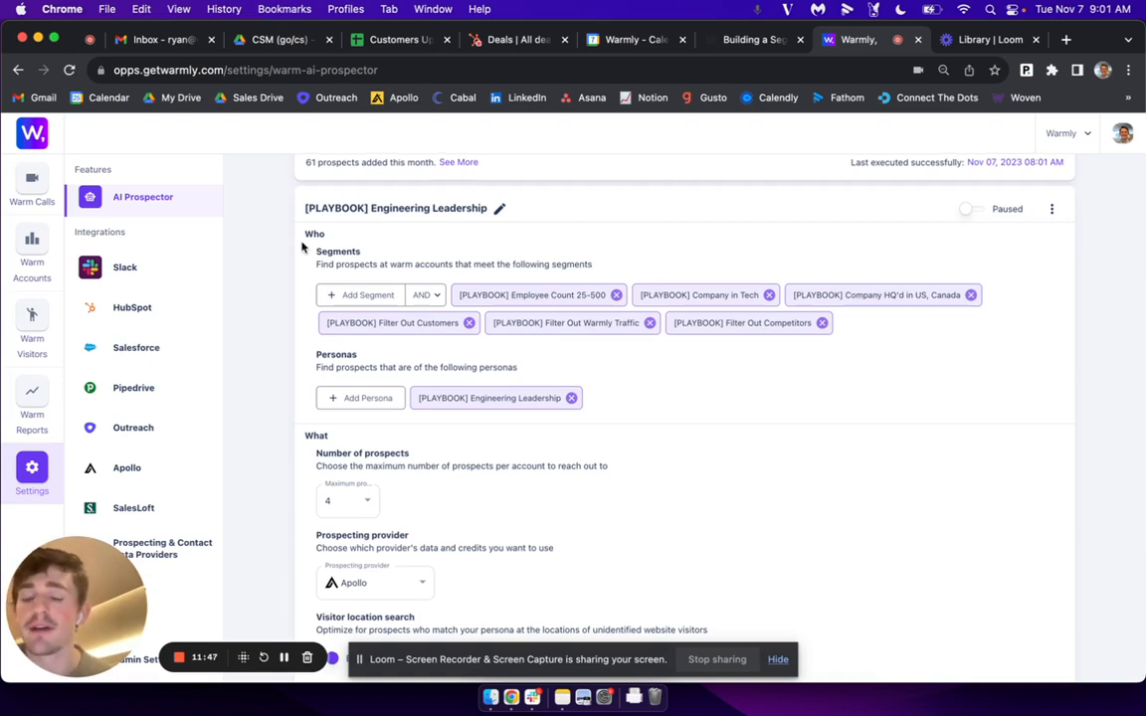
Review the workflow's persona, number of prospects, prospecting provider, visitor location search and sequence settings.
scroll(301, 248, "down", 3)
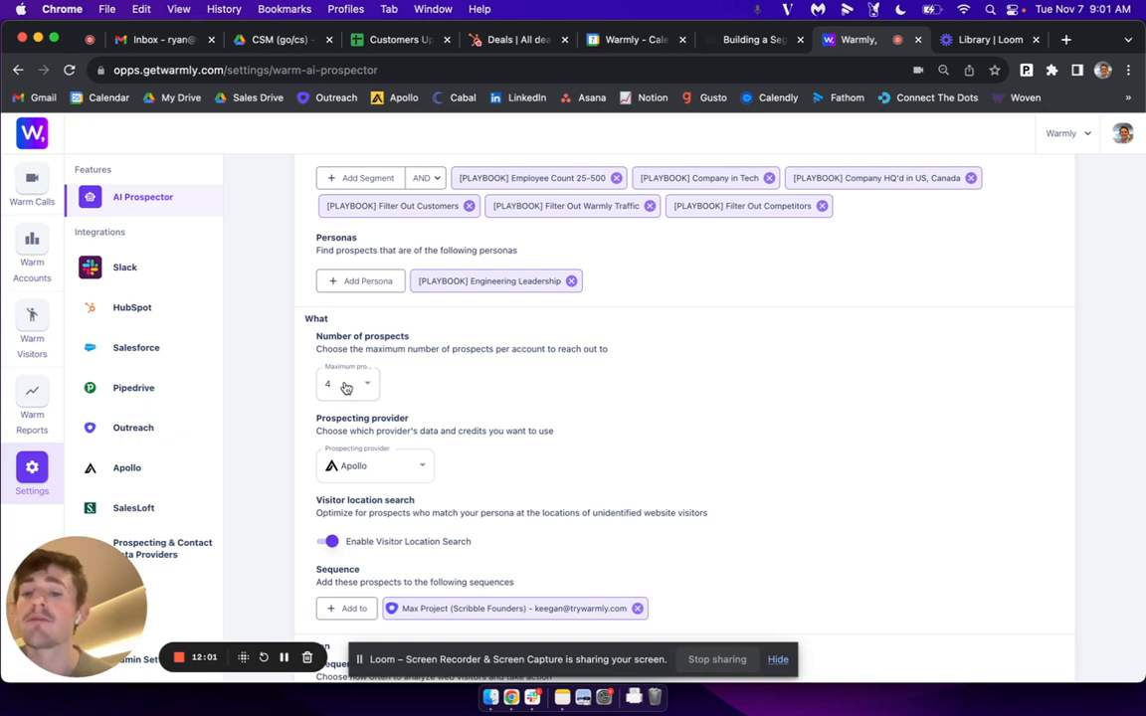
scroll(398, 378, "up", 1)
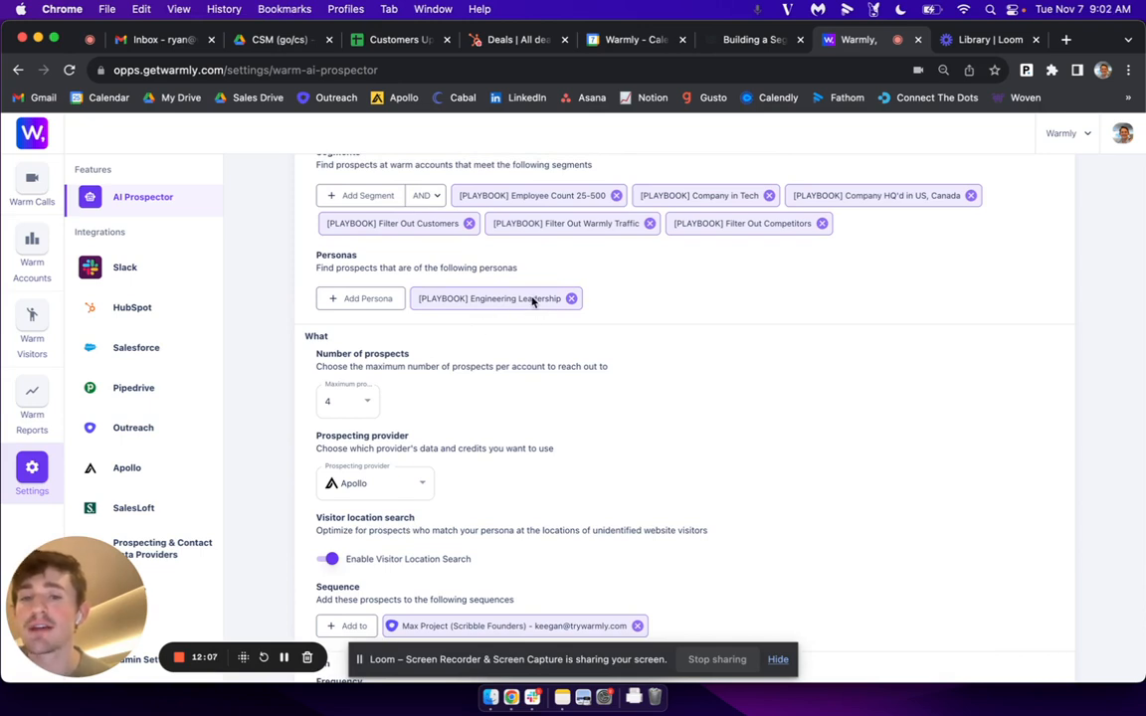
scroll(555, 219, "up", 2)
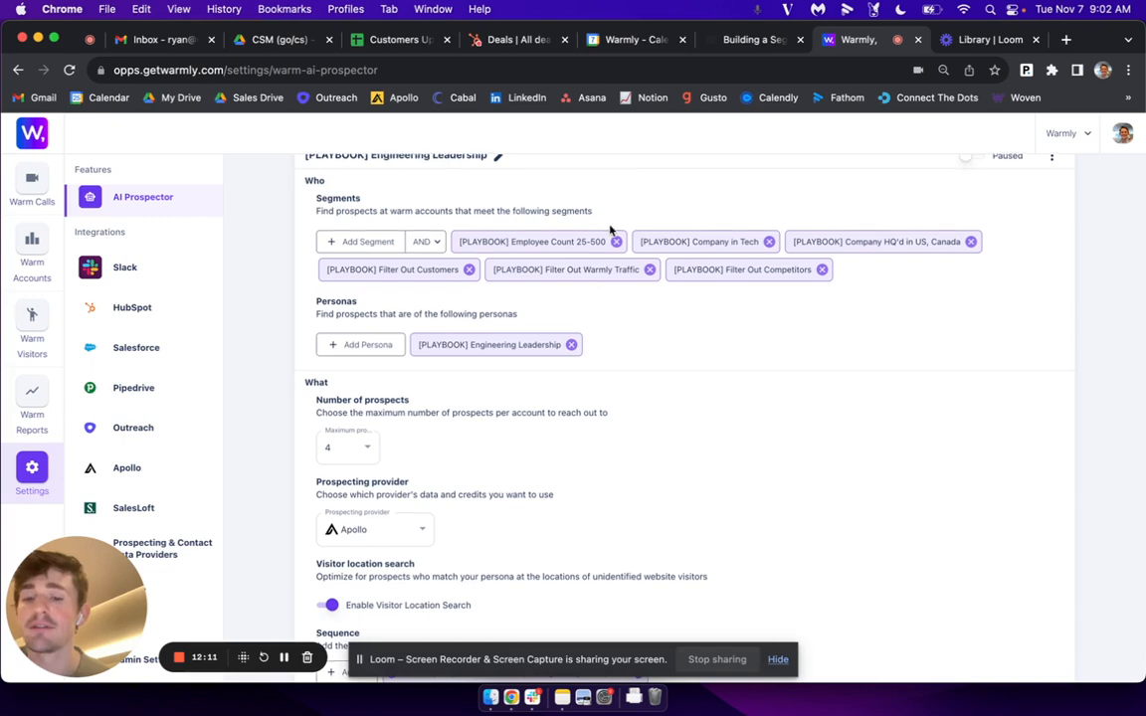
scroll(519, 329, "down", 2)
scroll(519, 329, "down", 4)
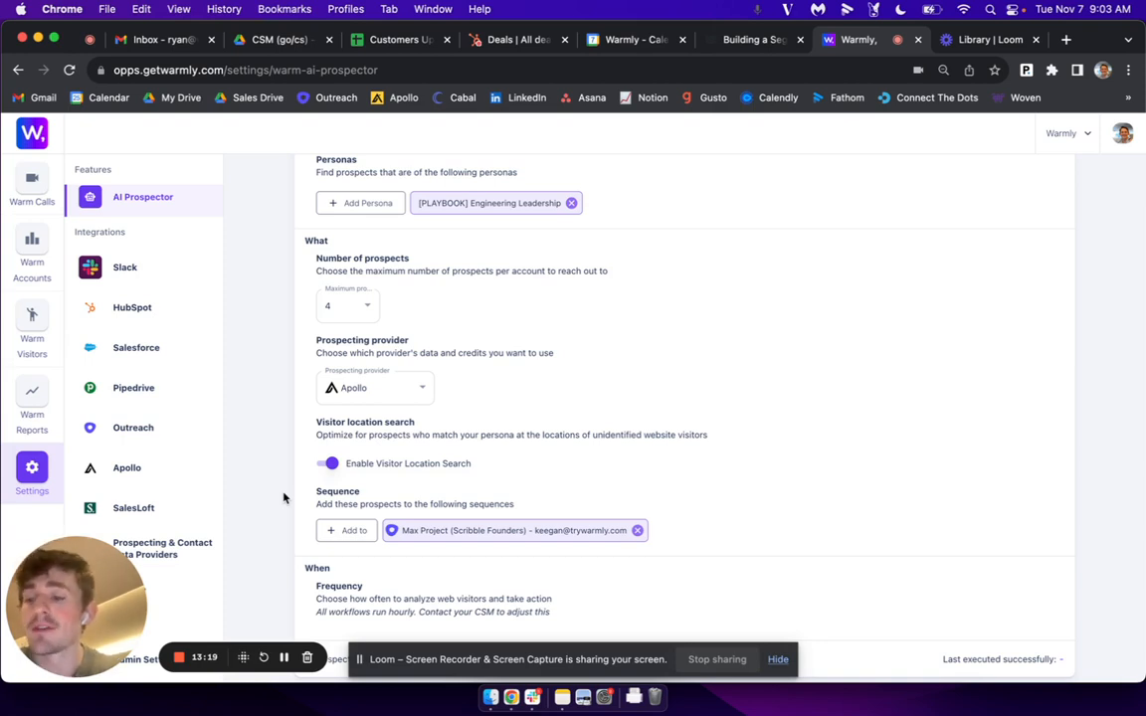
scroll(283, 497, "up", 5)
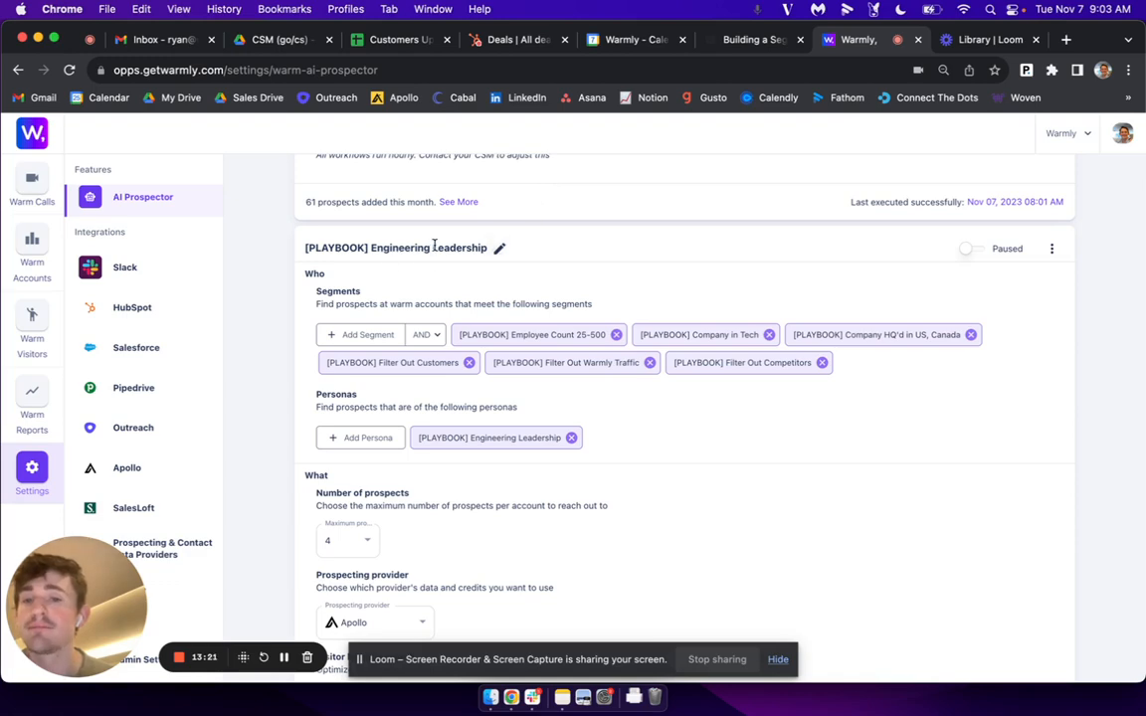
scroll(435, 246, "down", 4)
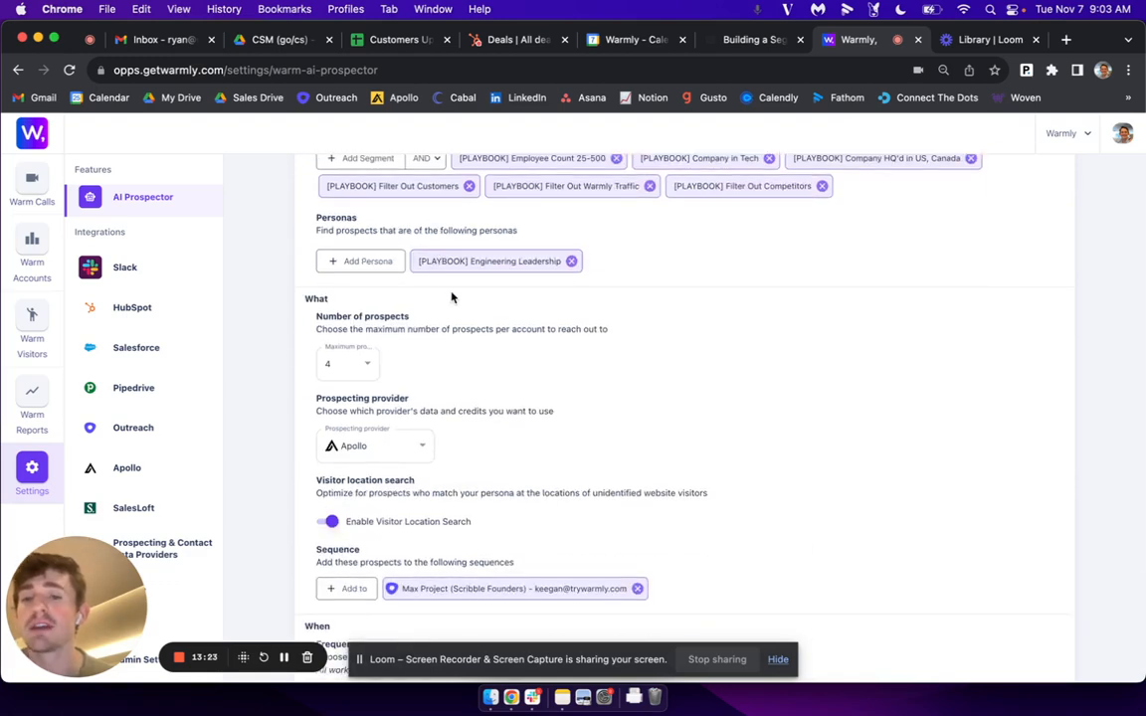
scroll(451, 296, "up", 2)
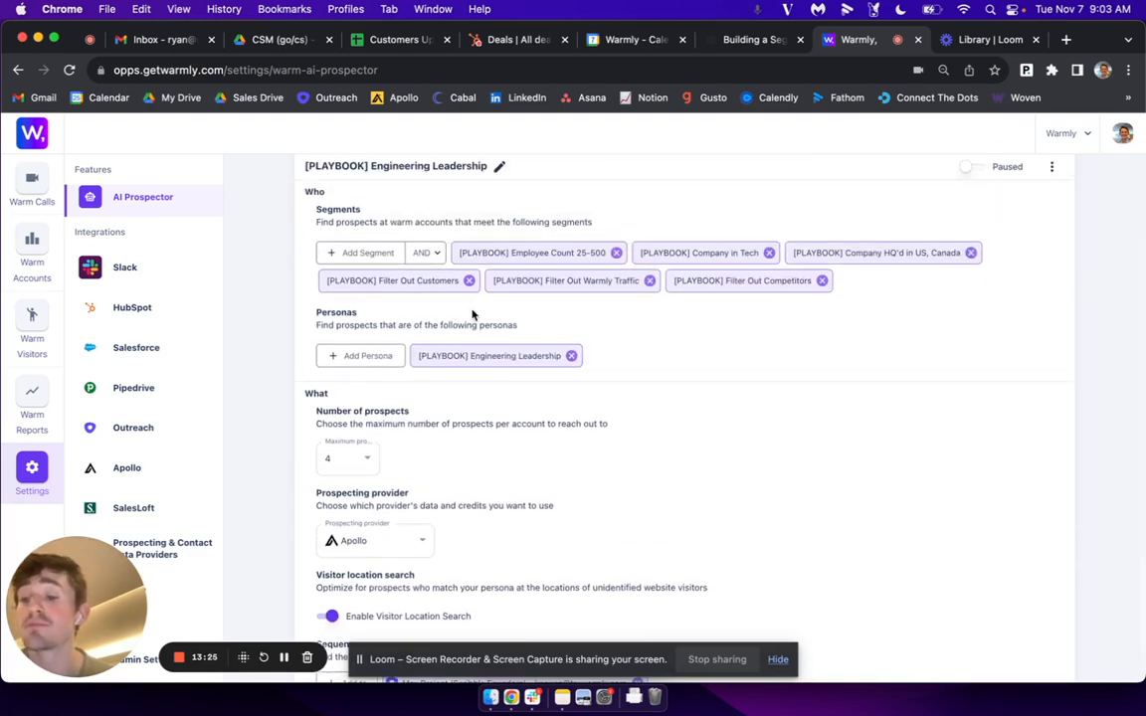
scroll(472, 314, "down", 3)
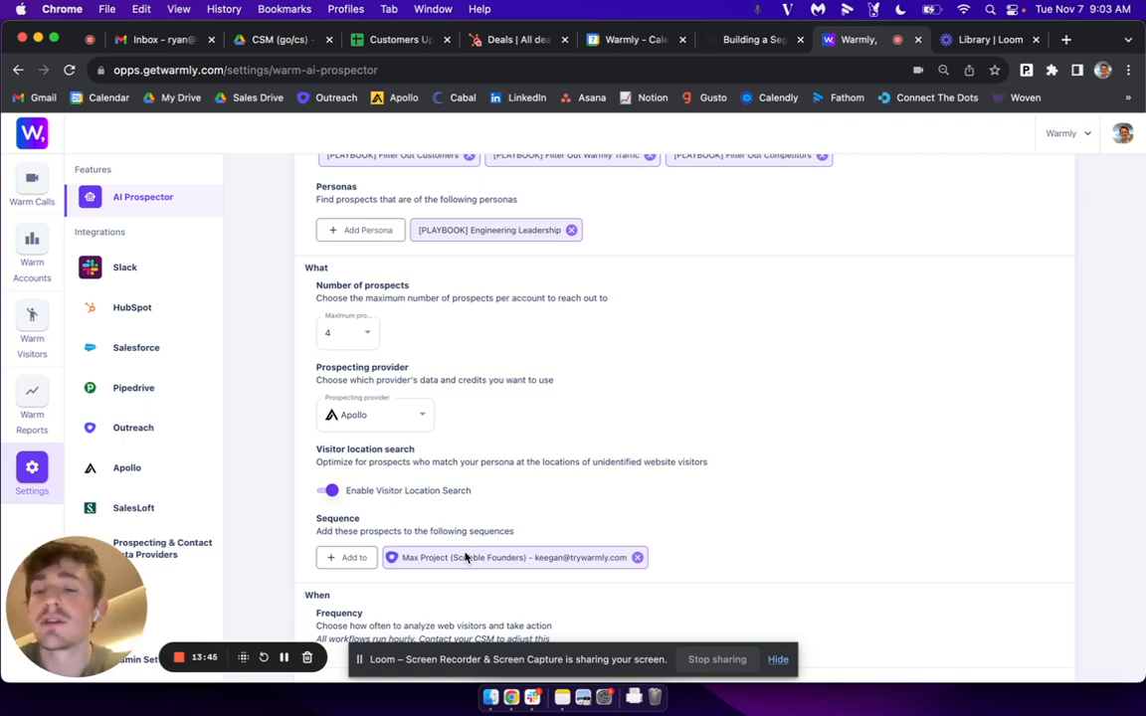
scroll(465, 557, "up", 2)
scroll(464, 555, "down", 1)
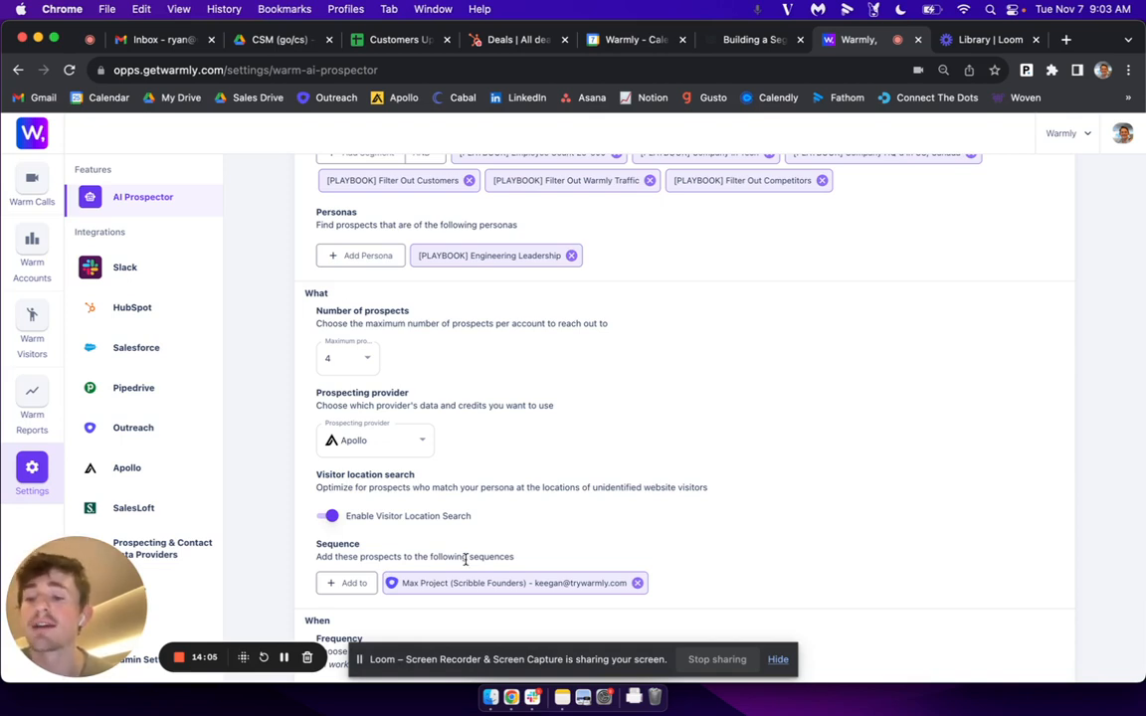
scroll(465, 560, "up", 3)
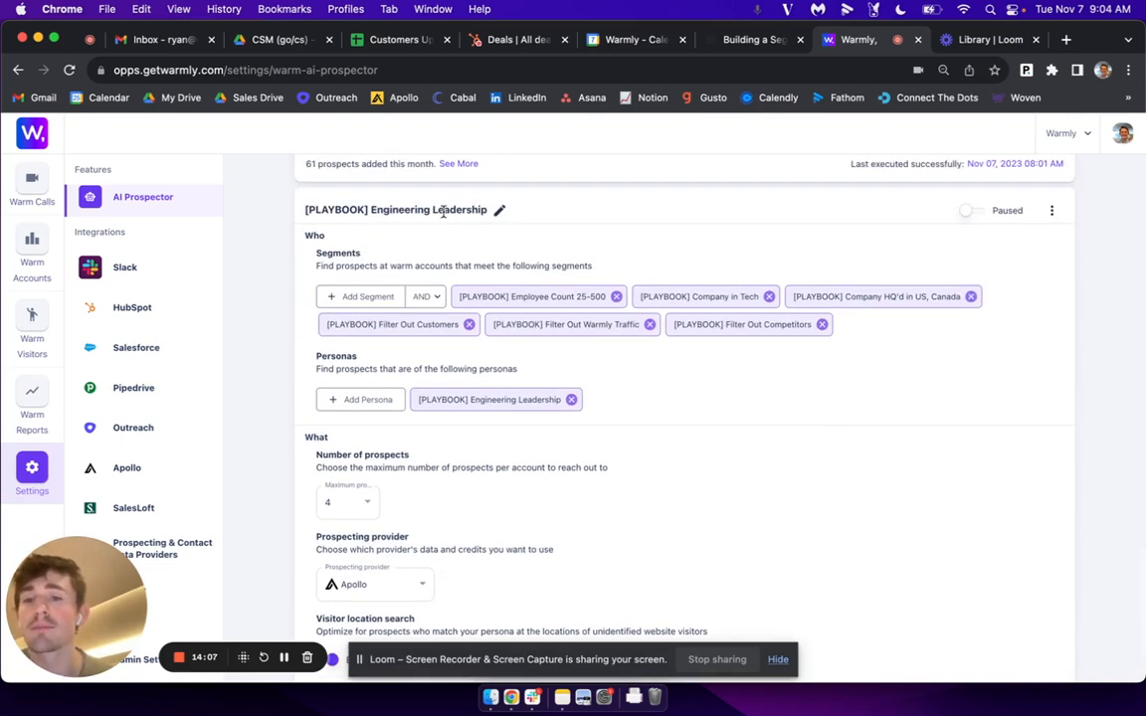
scroll(600, 294, "down", 4)
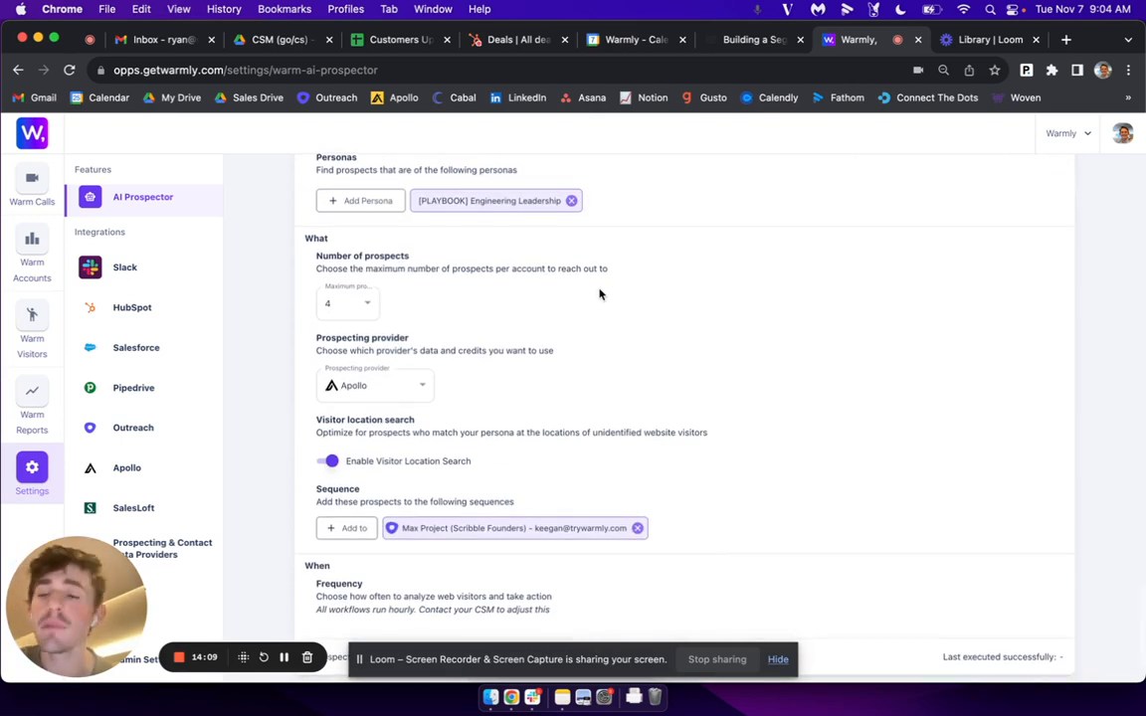
scroll(600, 294, "up", 1)
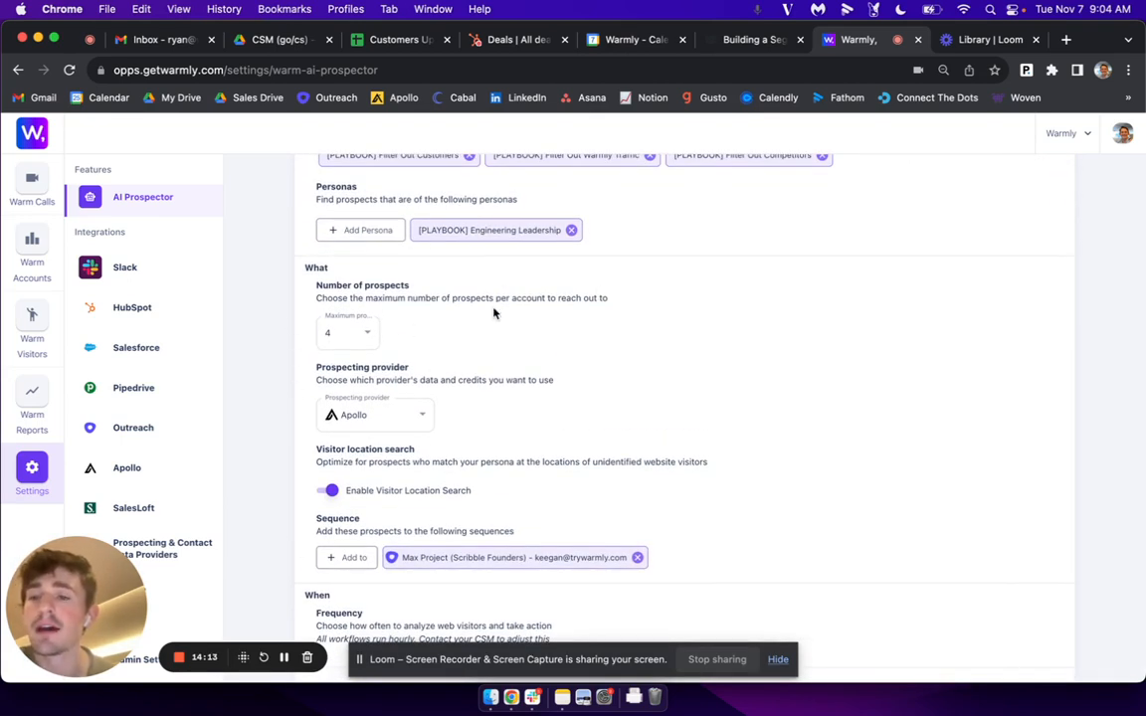
scroll(511, 296, "up", 2)
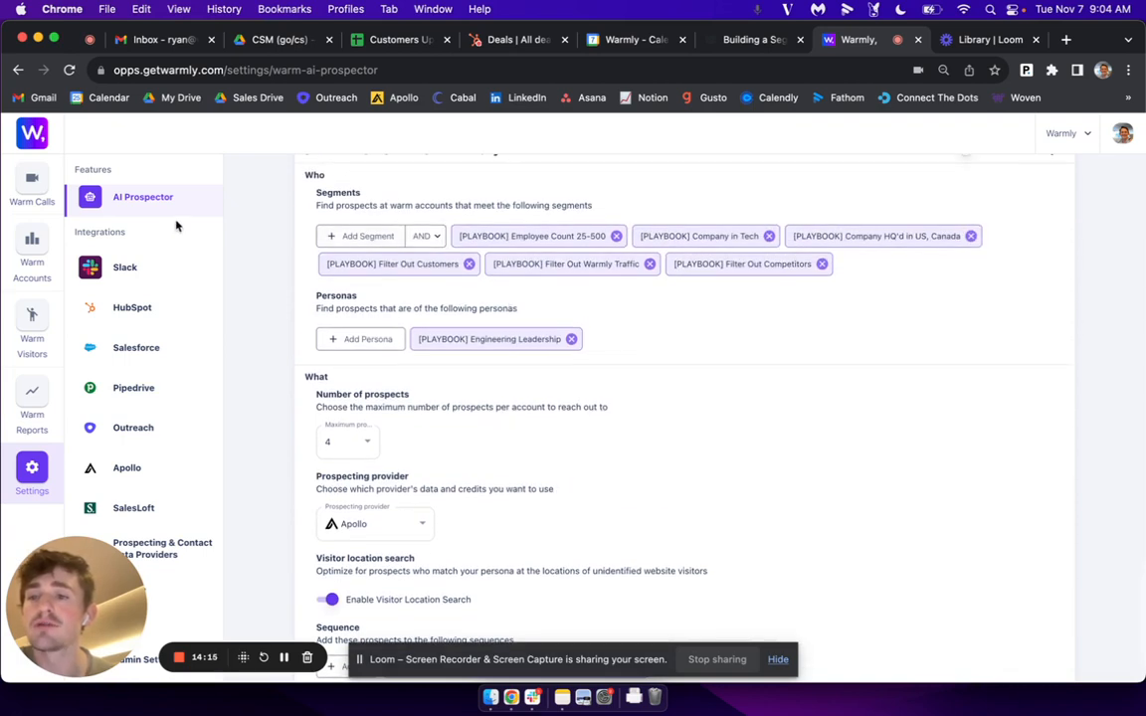
scroll(169, 214, "up", 1)
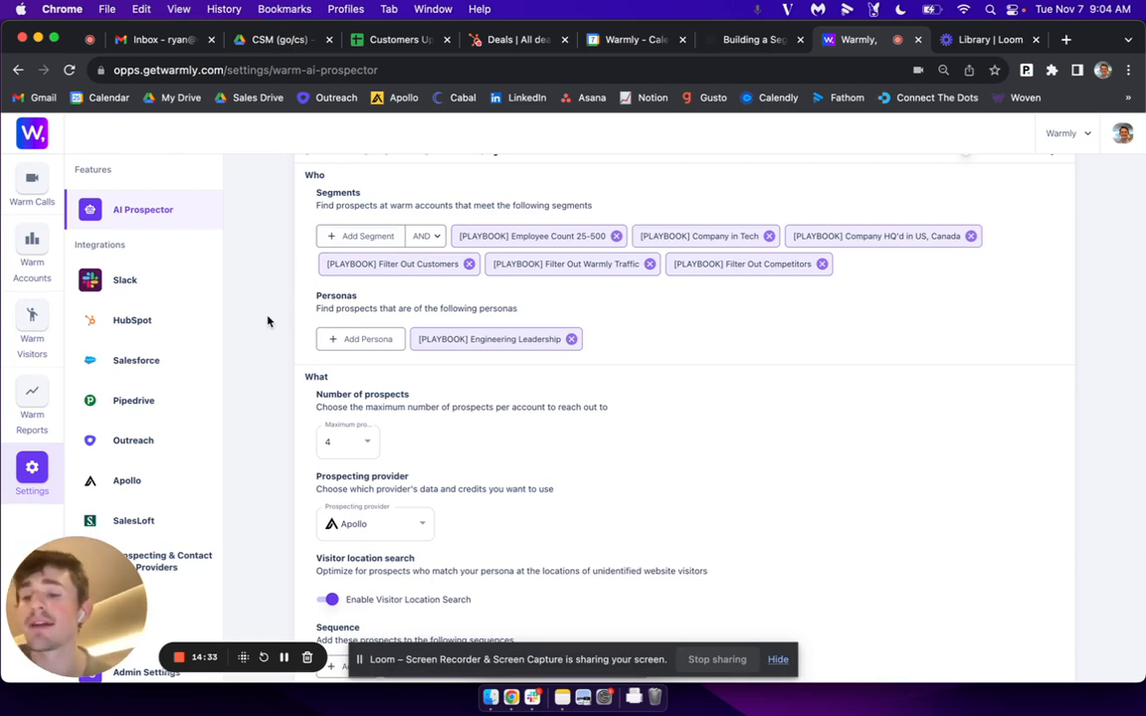
scroll(291, 298, "up", 2)
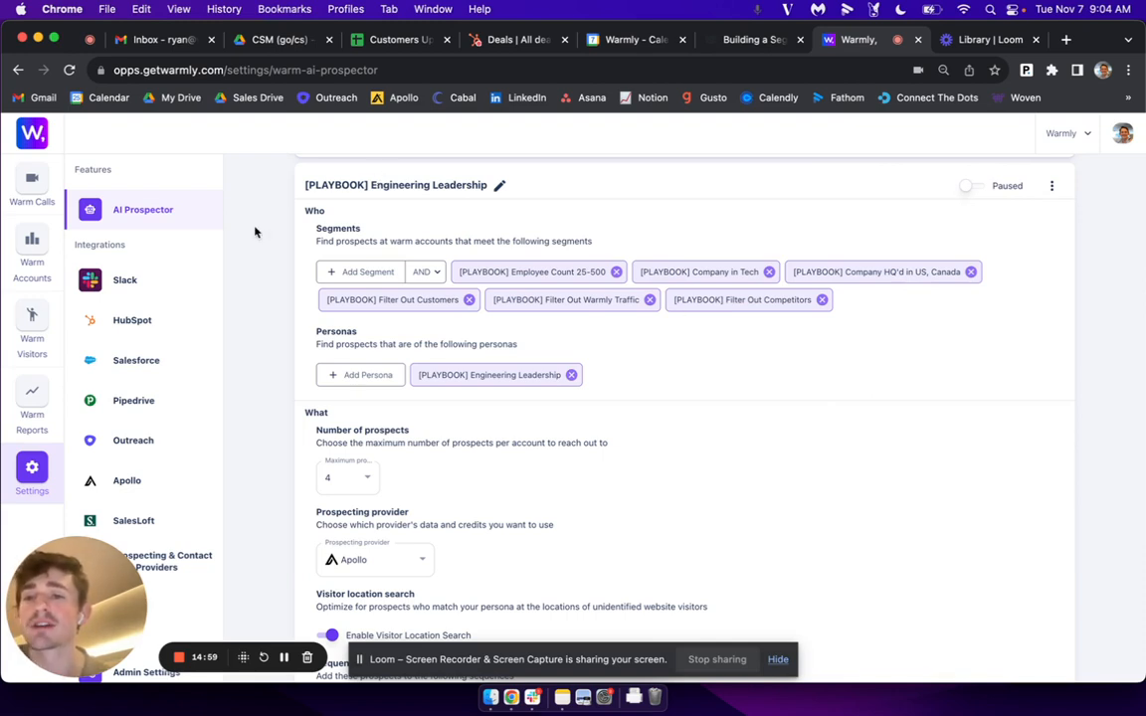
Filter Warm Accounts by the segments [PLAYBOOK] Employee Count 25-500, [PLAYBOOK] Company in Tech and [PLAYBOOK] Company HQ'd in US, Canada.
left_click(33, 254)
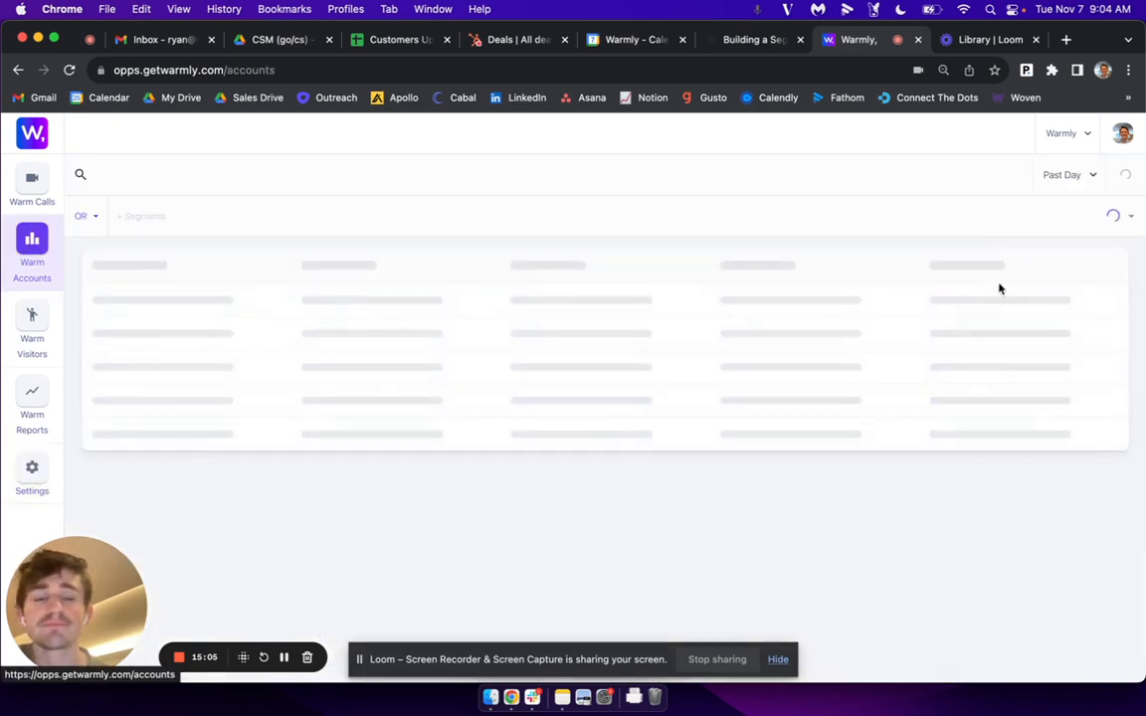
left_click(138, 217)
type("play")
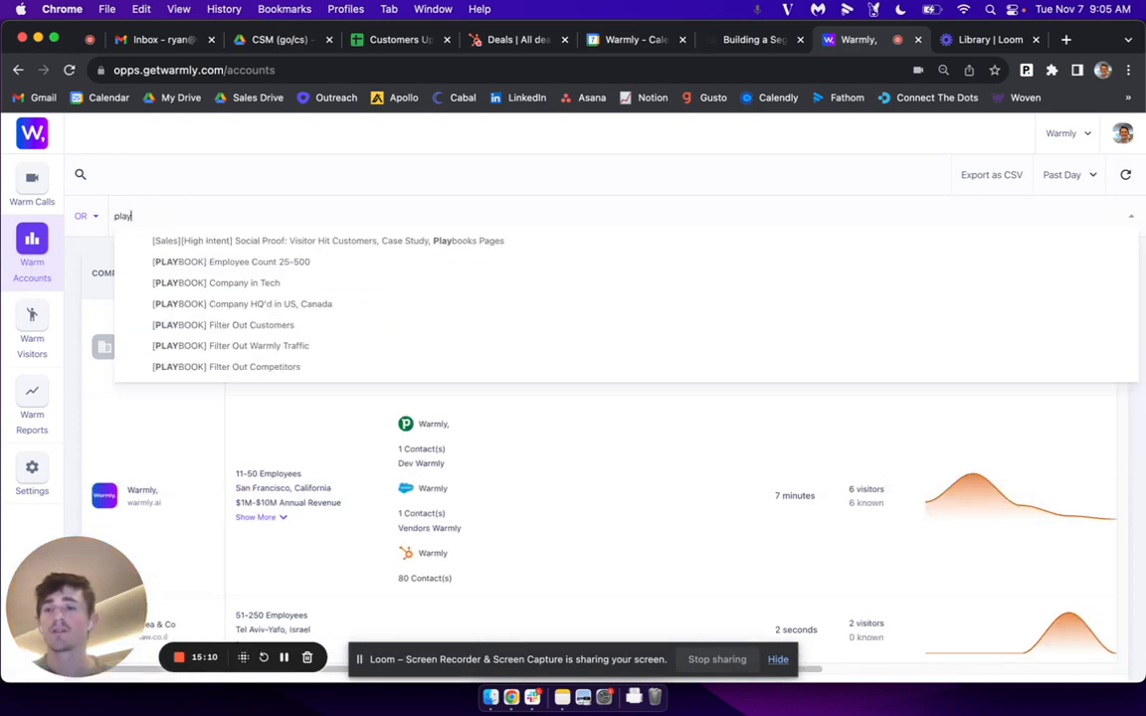
left_click(207, 267)
type("play")
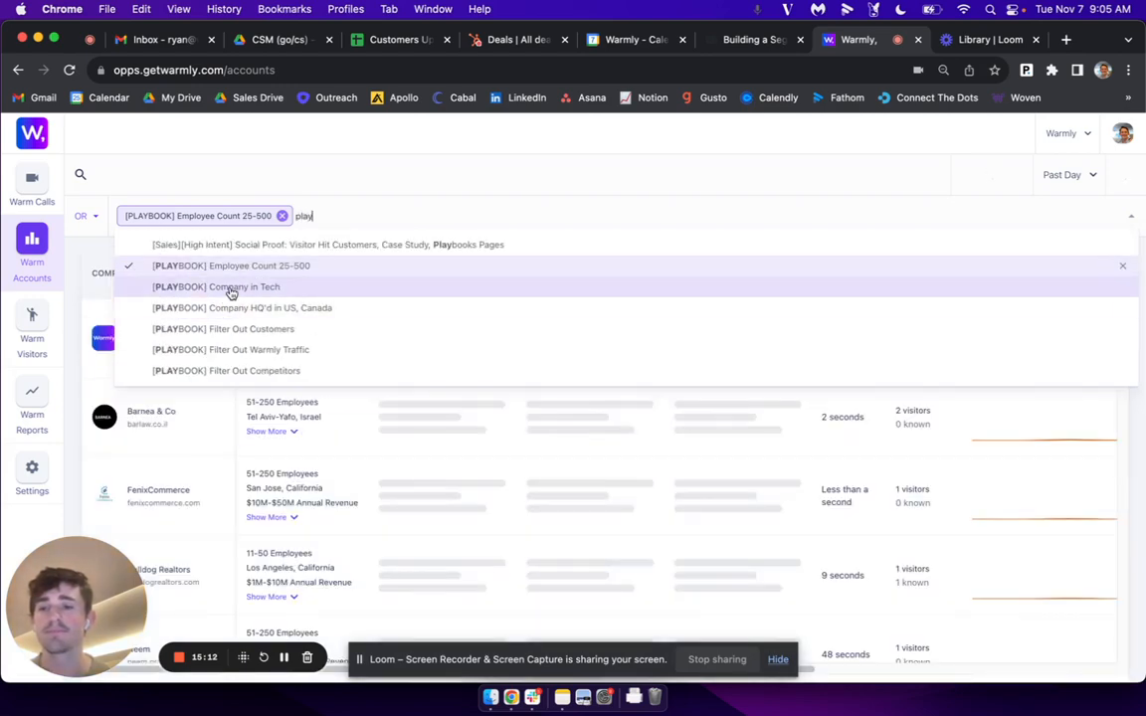
left_click(230, 288)
type("play")
left_click(242, 311)
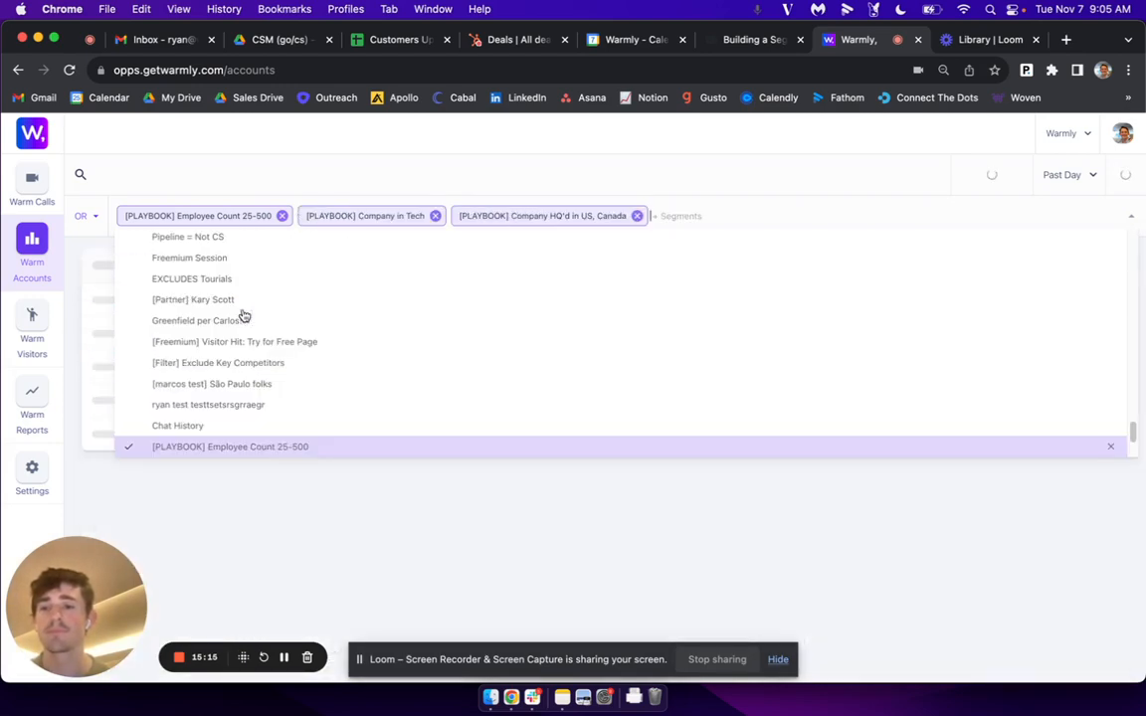
Add the [PLAYBOOK] Filter Out Customers, Filter Out Warmly Traffic and Filter Out Competitors segments and combine all segments with AND.
type("play")
left_click(286, 334)
type("play")
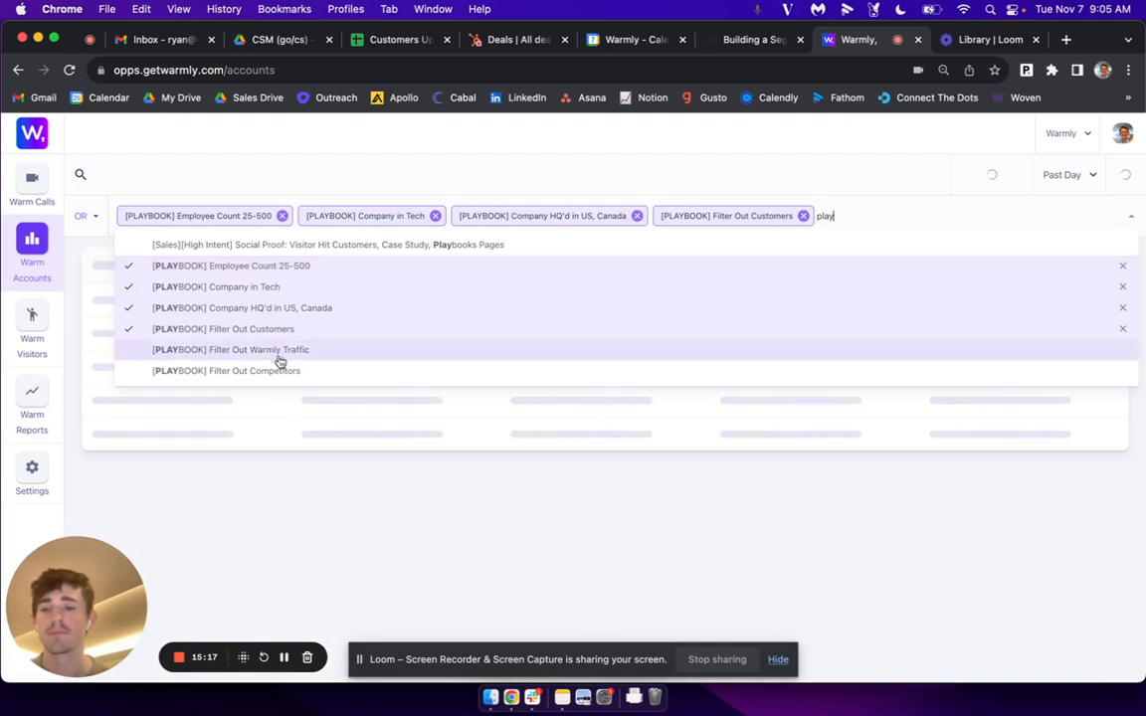
left_click(278, 356)
type("play")
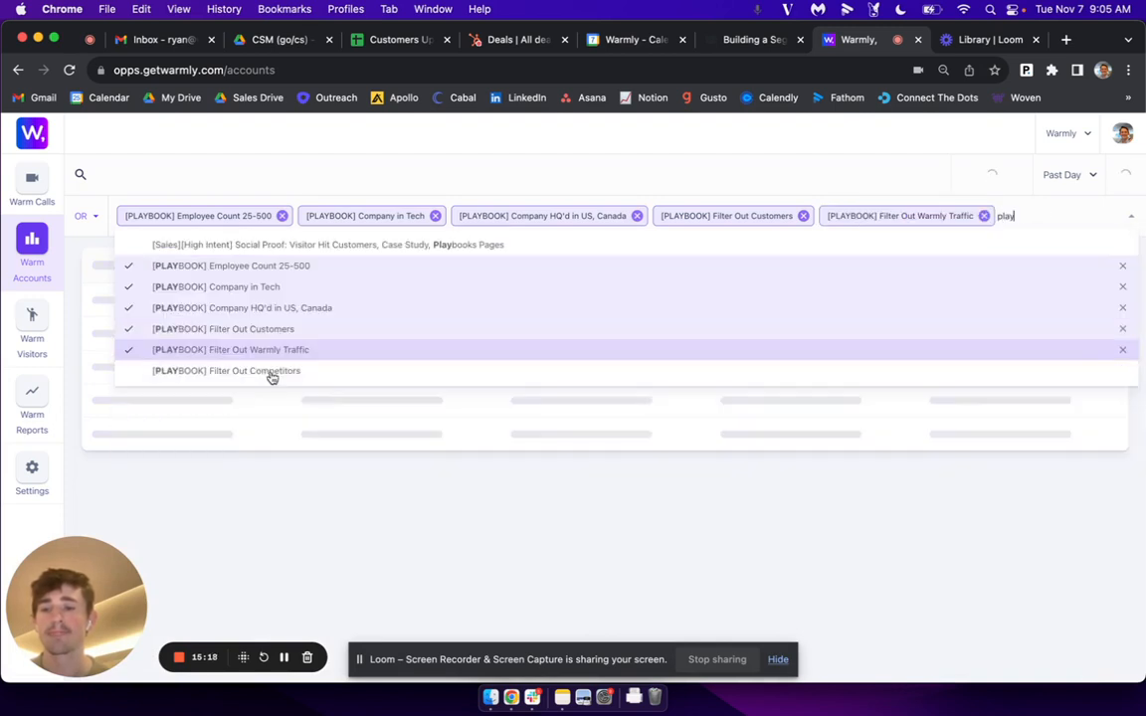
left_click(243, 371)
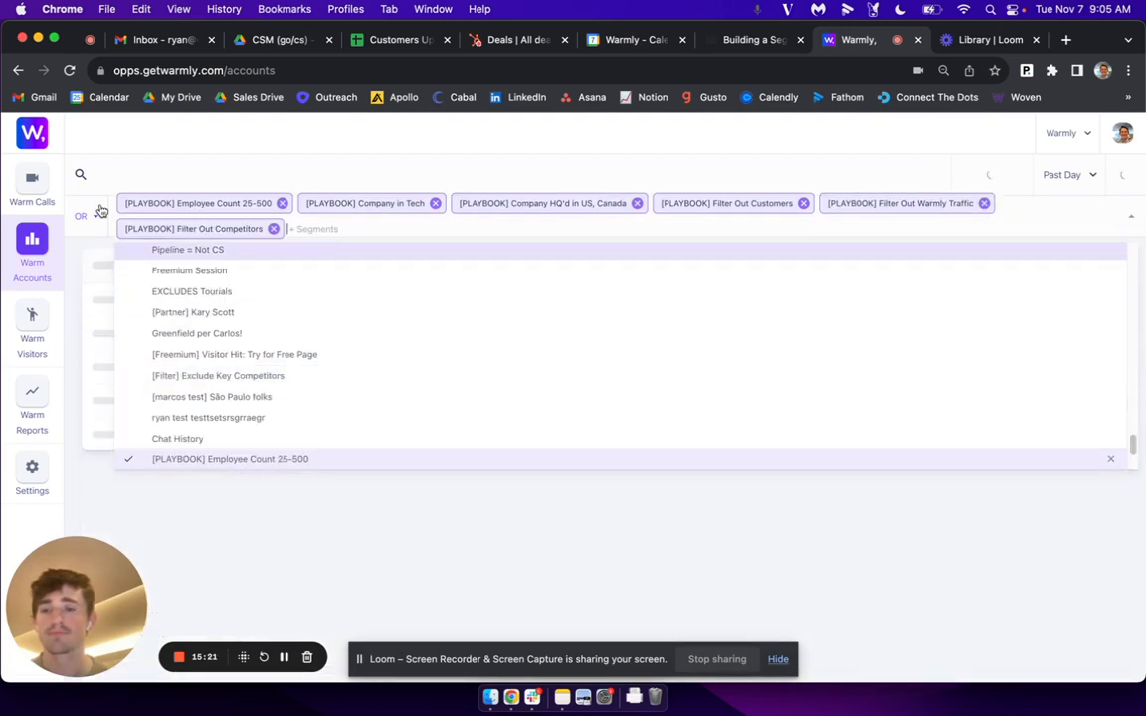
left_click(89, 210)
left_click(89, 257)
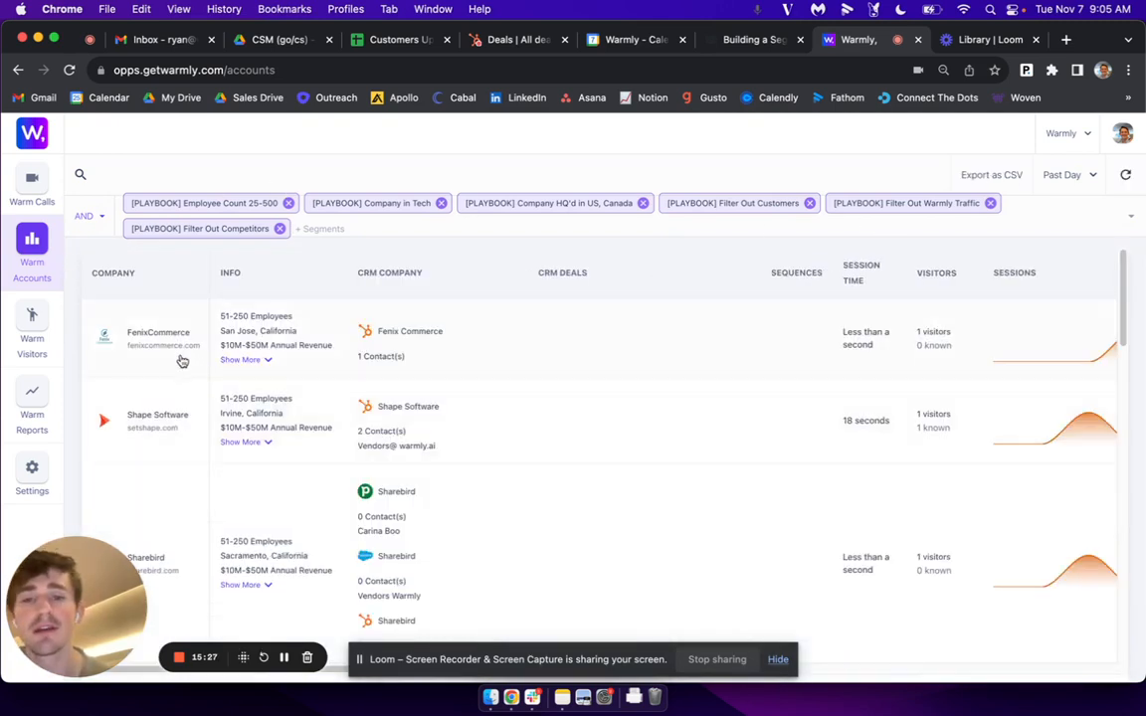
Browse the filtered accounts and open the Quantive account's details.
scroll(219, 440, "down", 5)
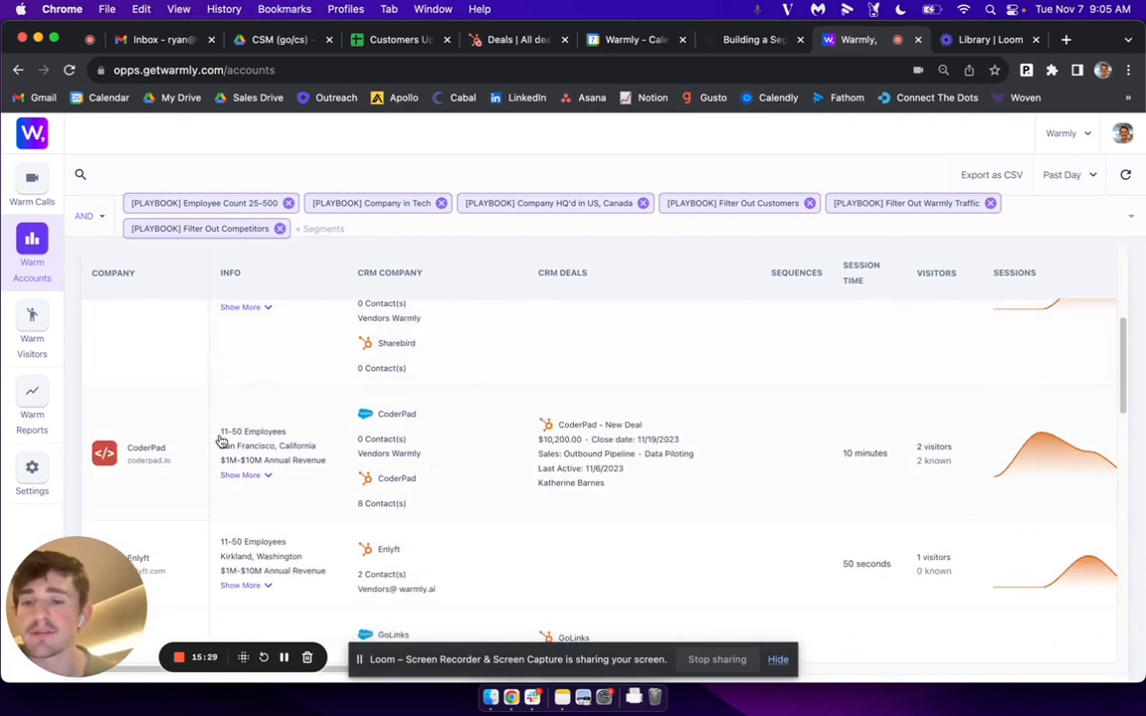
scroll(219, 440, "down", 10)
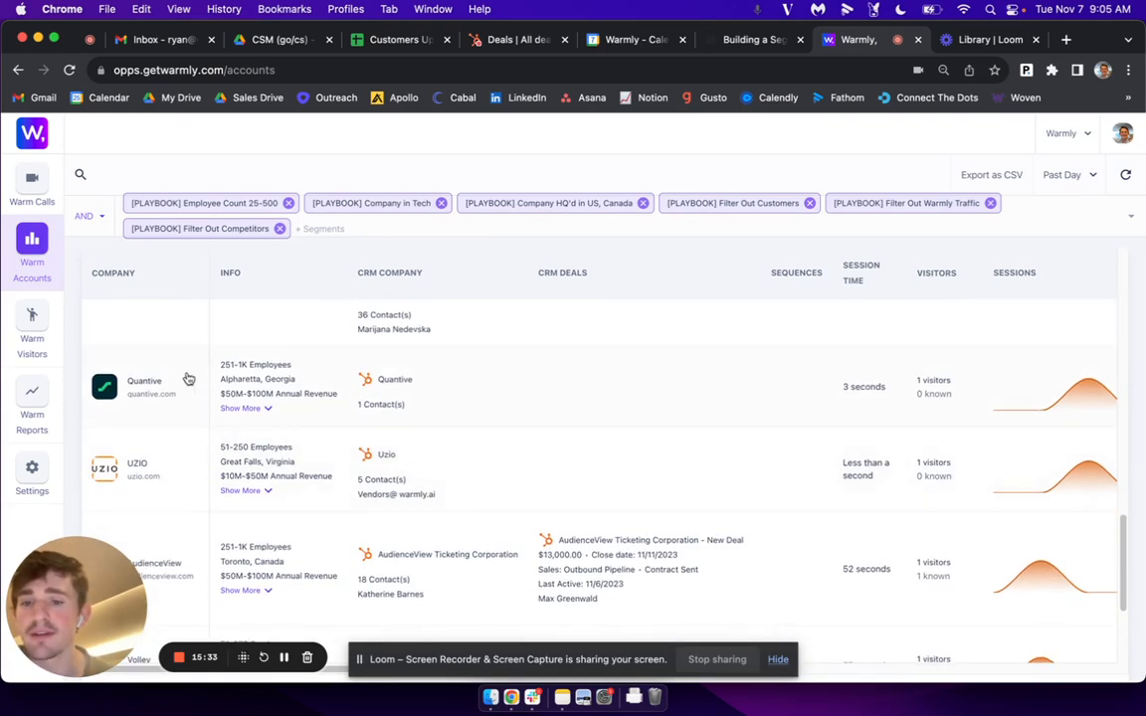
left_click(188, 373)
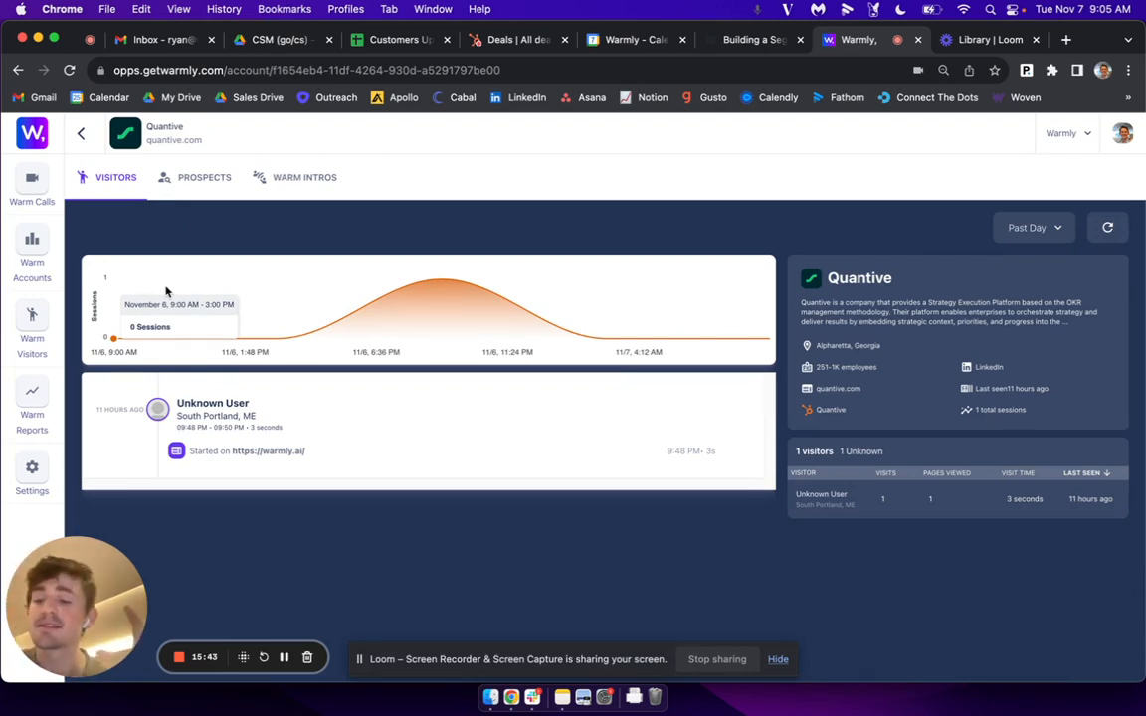
Open Quantive's prospects and set the prospector to Warmly Prospector with a maximum of 10 prospects.
left_click(197, 193)
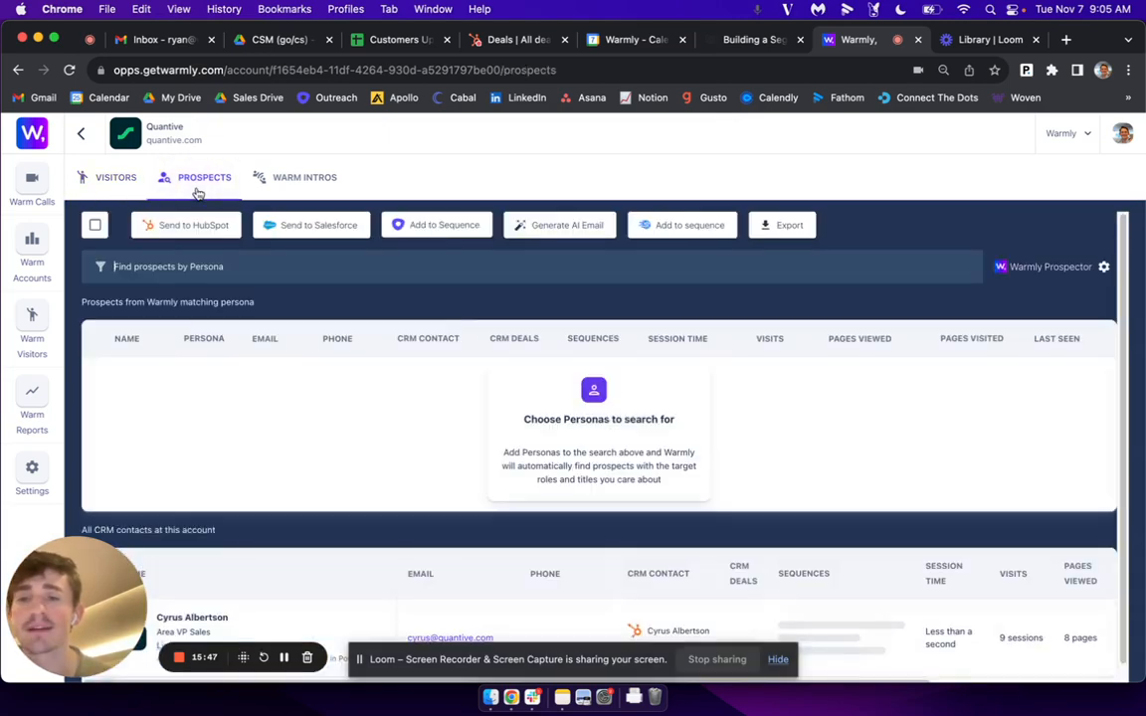
left_click(1051, 269)
left_click(994, 333)
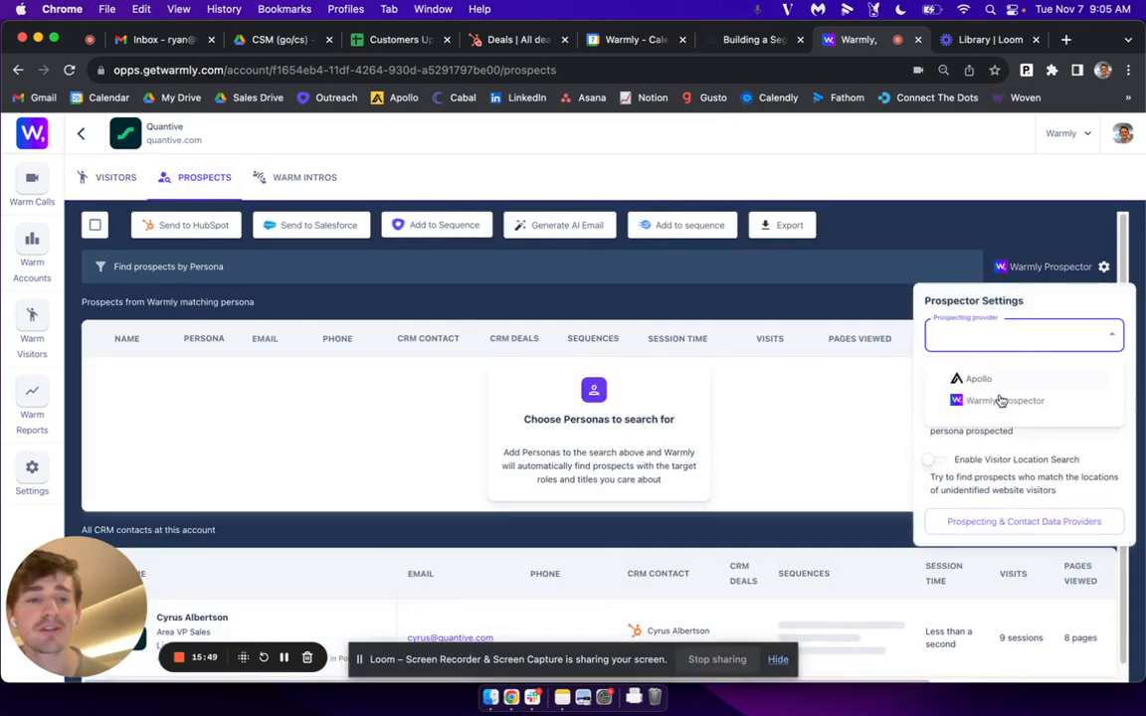
left_click(994, 402)
left_click(998, 396)
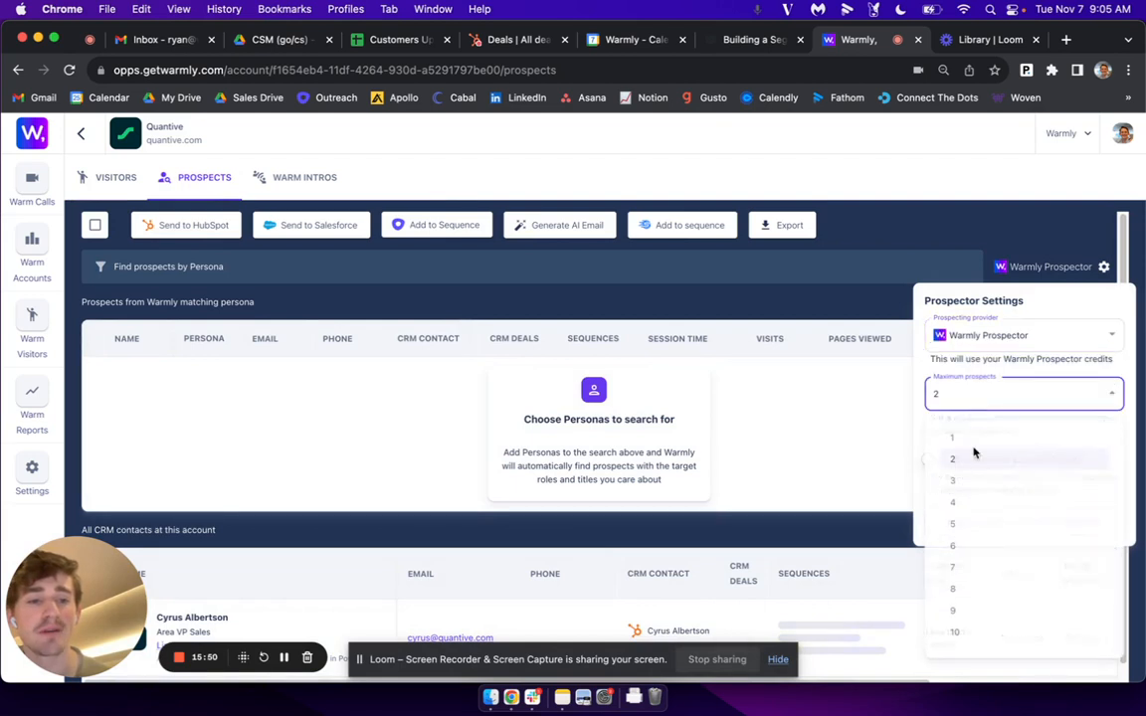
left_click(955, 631)
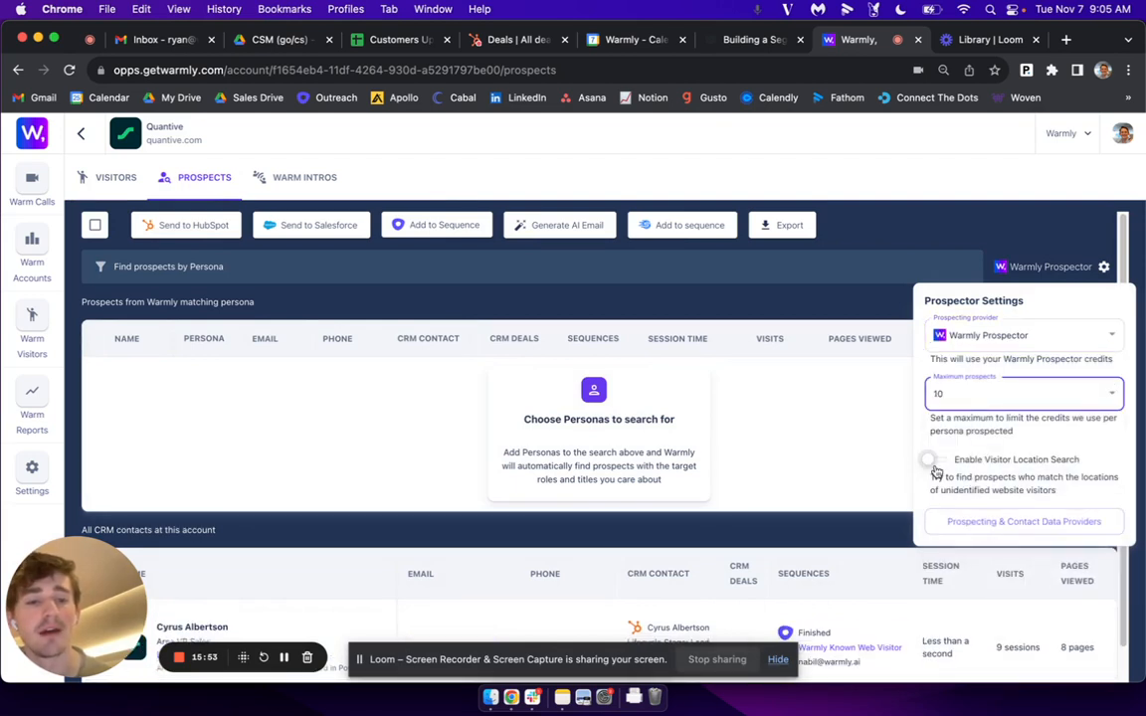
left_click(286, 270)
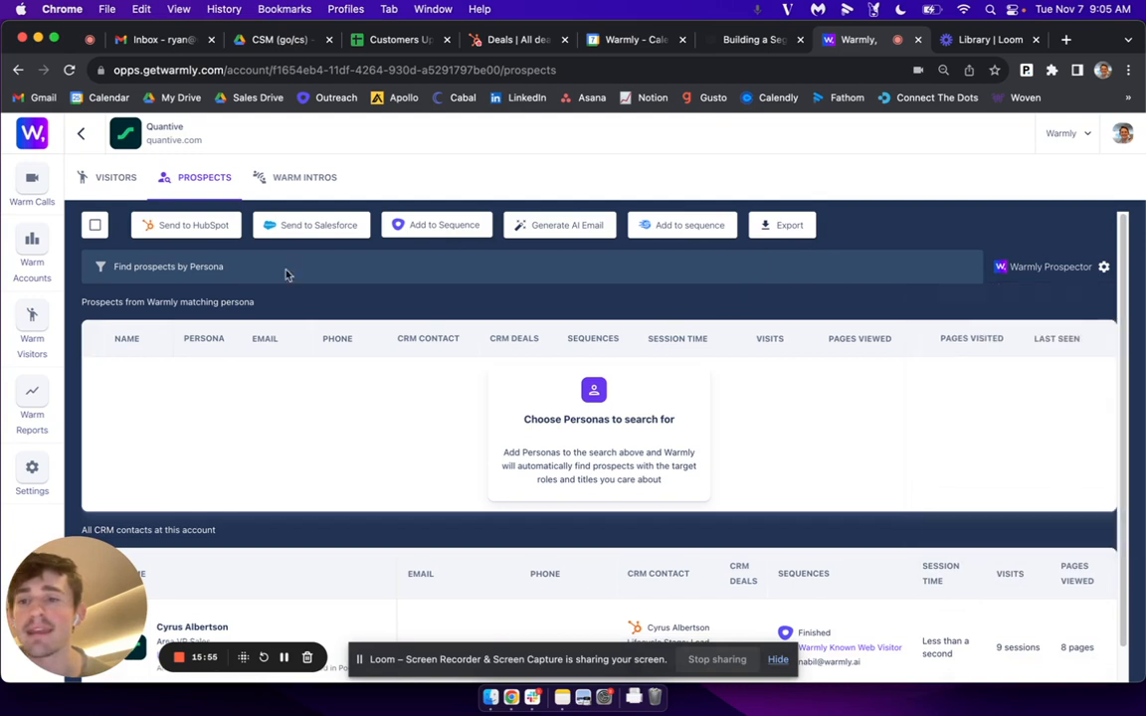
Search Quantive for prospects matching the [PLAYBOOK] Engineering Leadership persona.
left_click(281, 267)
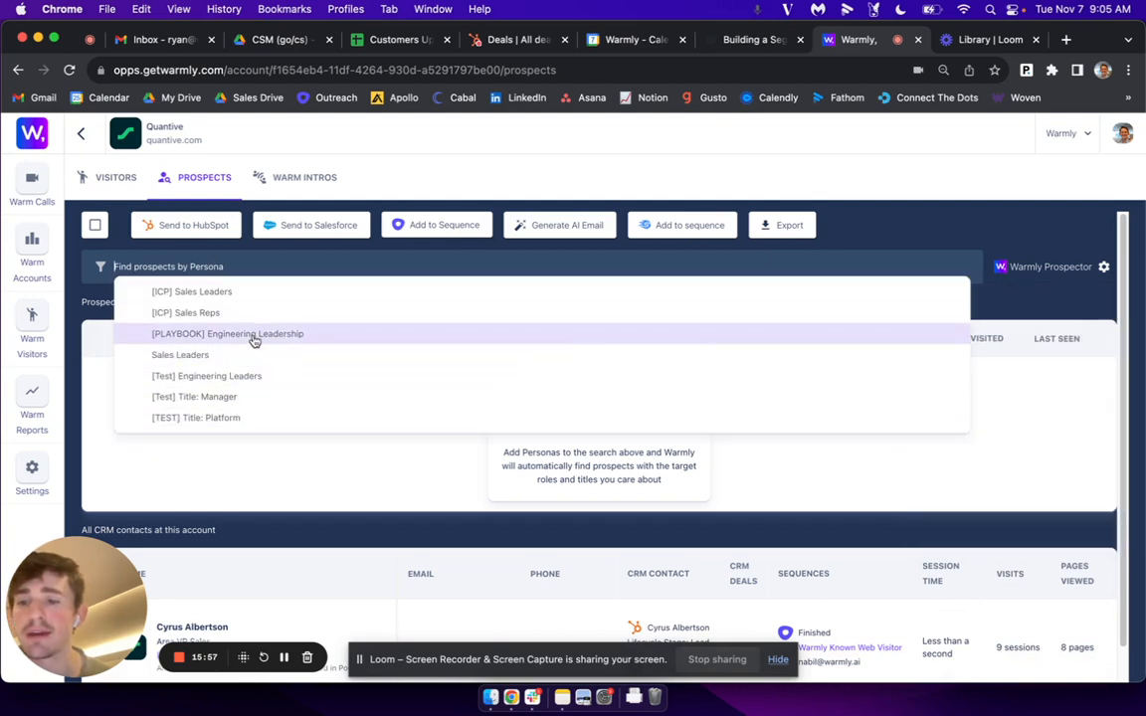
left_click(254, 335)
left_click(75, 309)
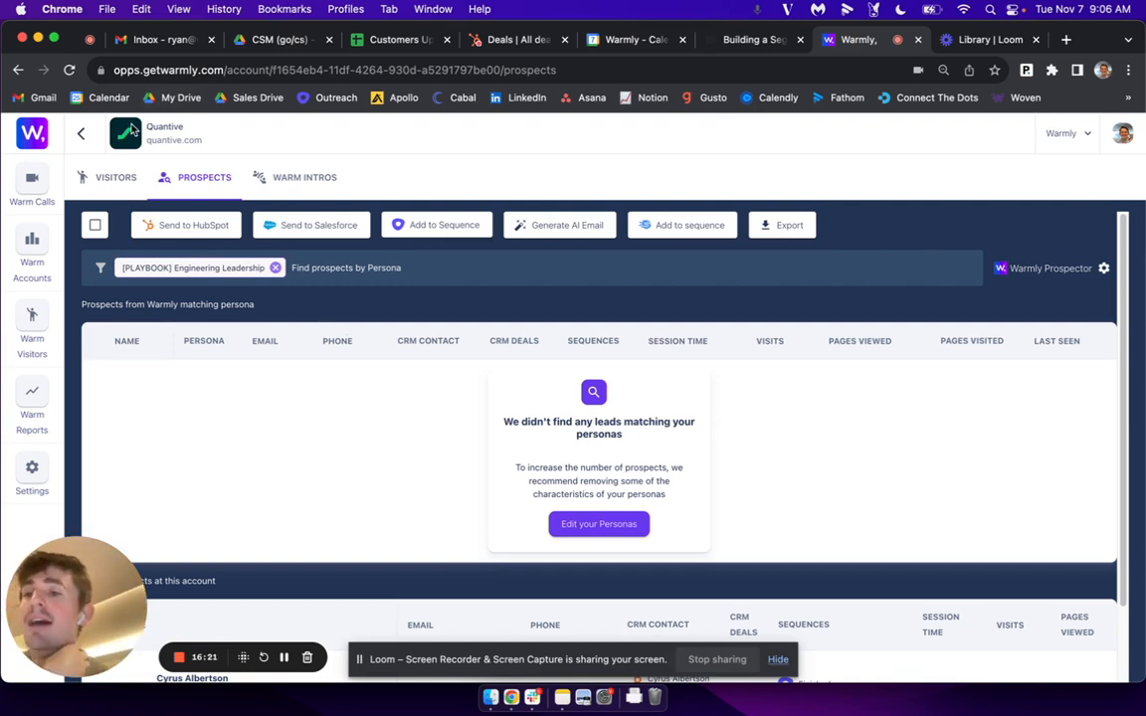
Return to the filtered Warm Accounts and open the FenixCommerce account's prospects.
left_click(25, 253)
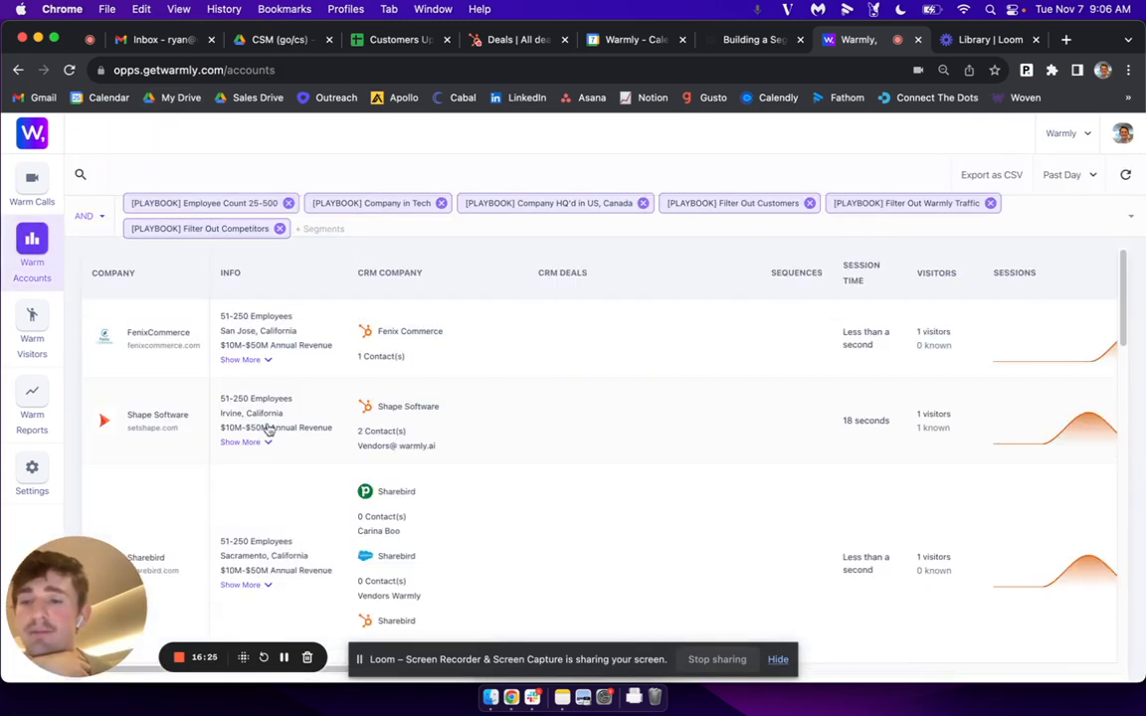
scroll(284, 409, "down", 3)
scroll(284, 409, "up", 5)
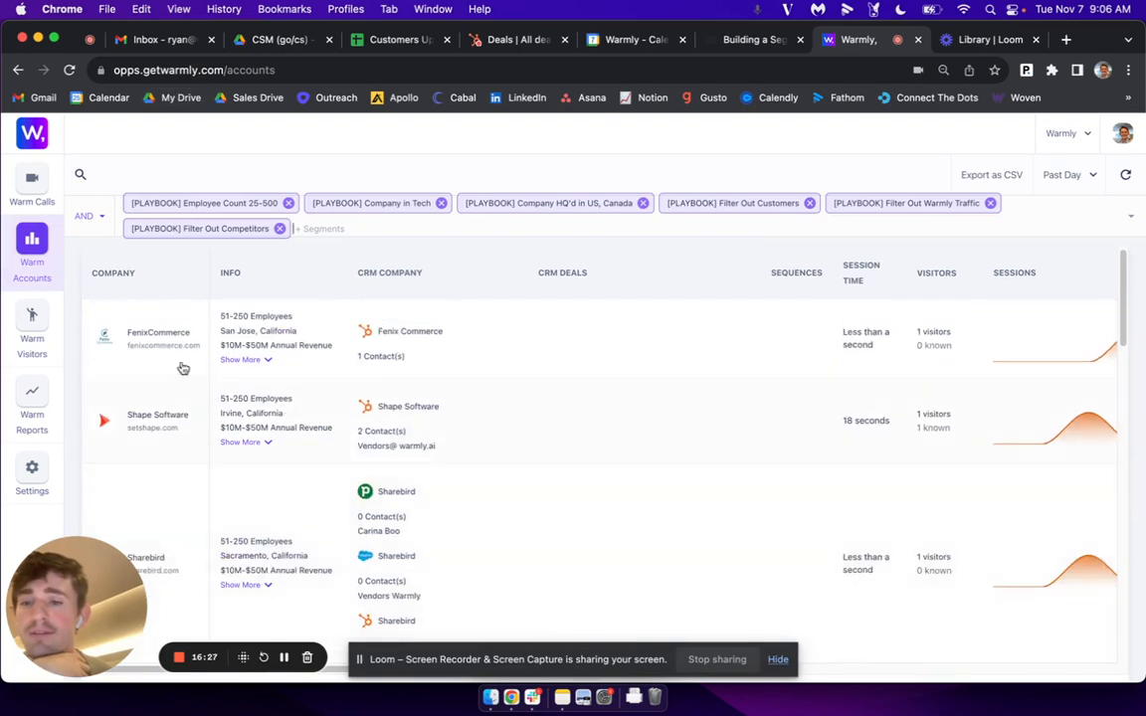
left_click(166, 309)
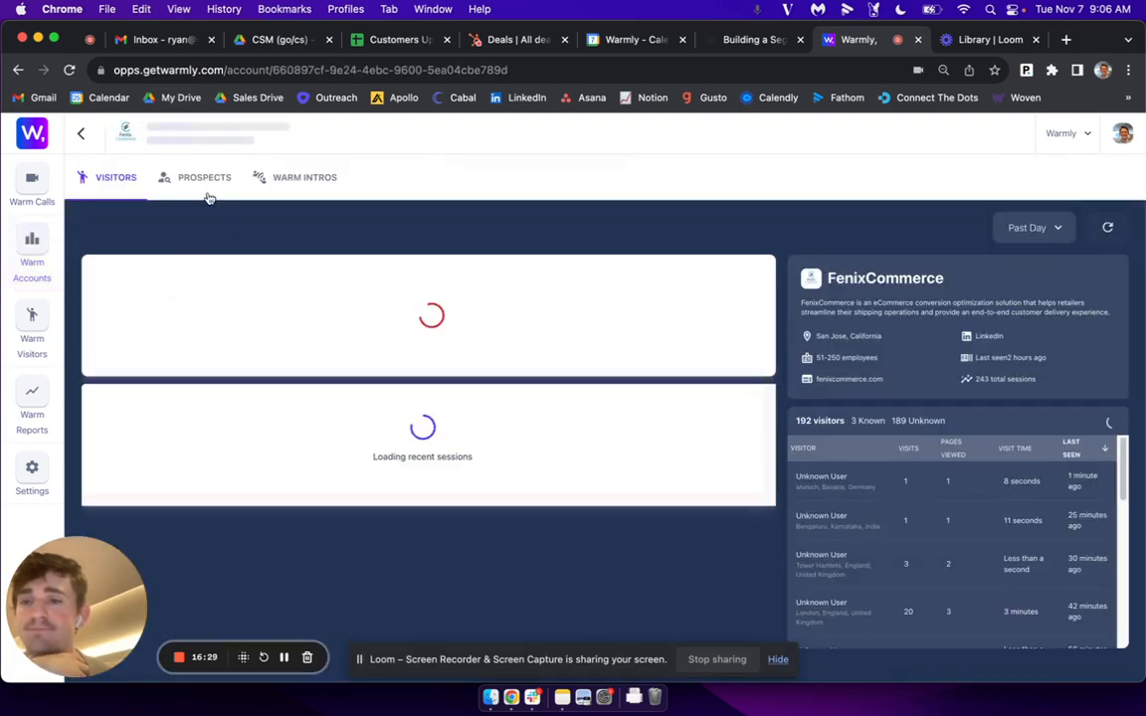
left_click(204, 186)
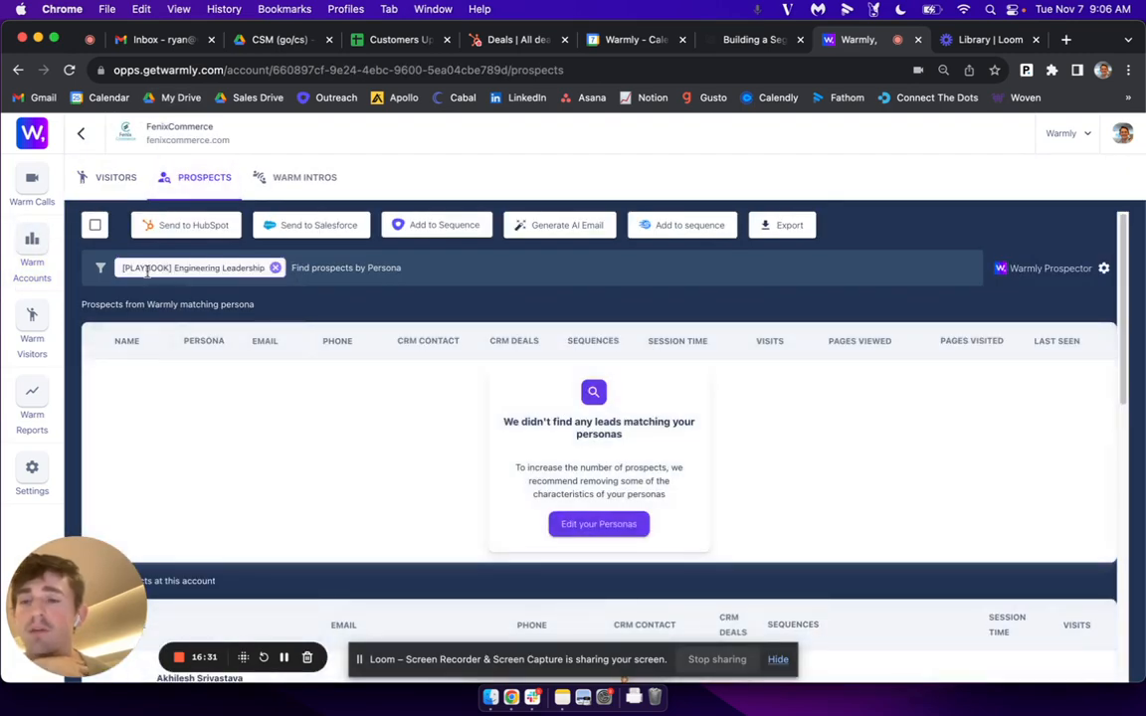
Clear and reselect the [PLAYBOOK] Engineering Leadership persona to rerun the FenixCommerce prospect search.
left_click(275, 268)
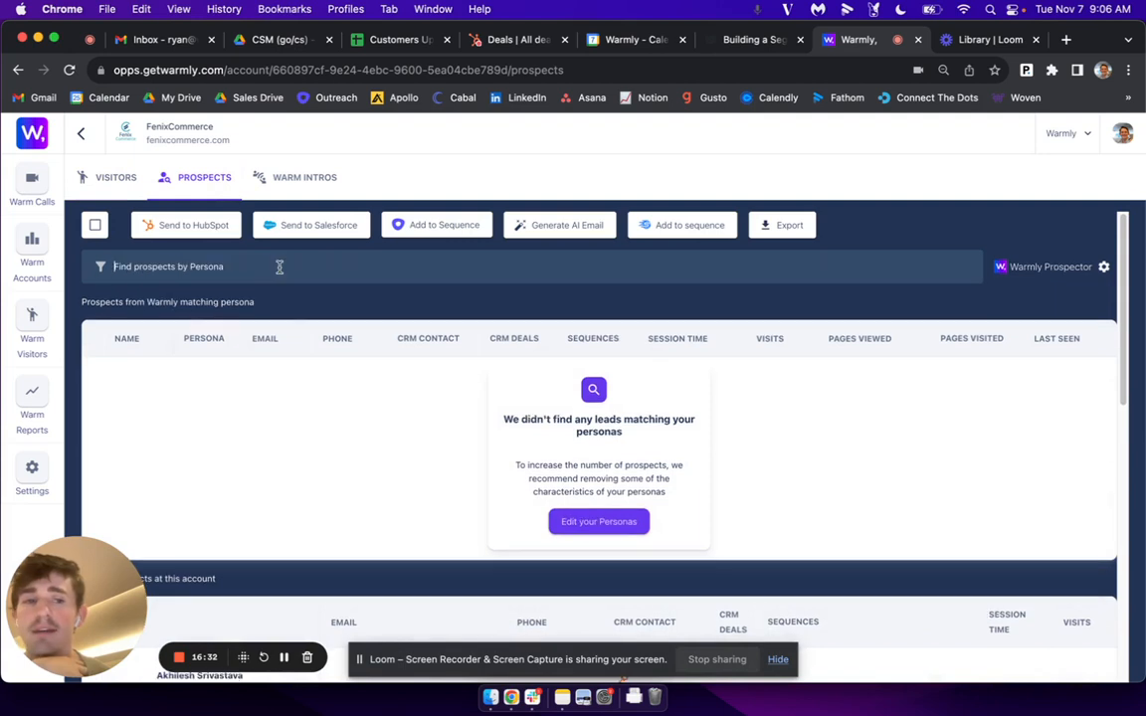
left_click(217, 267)
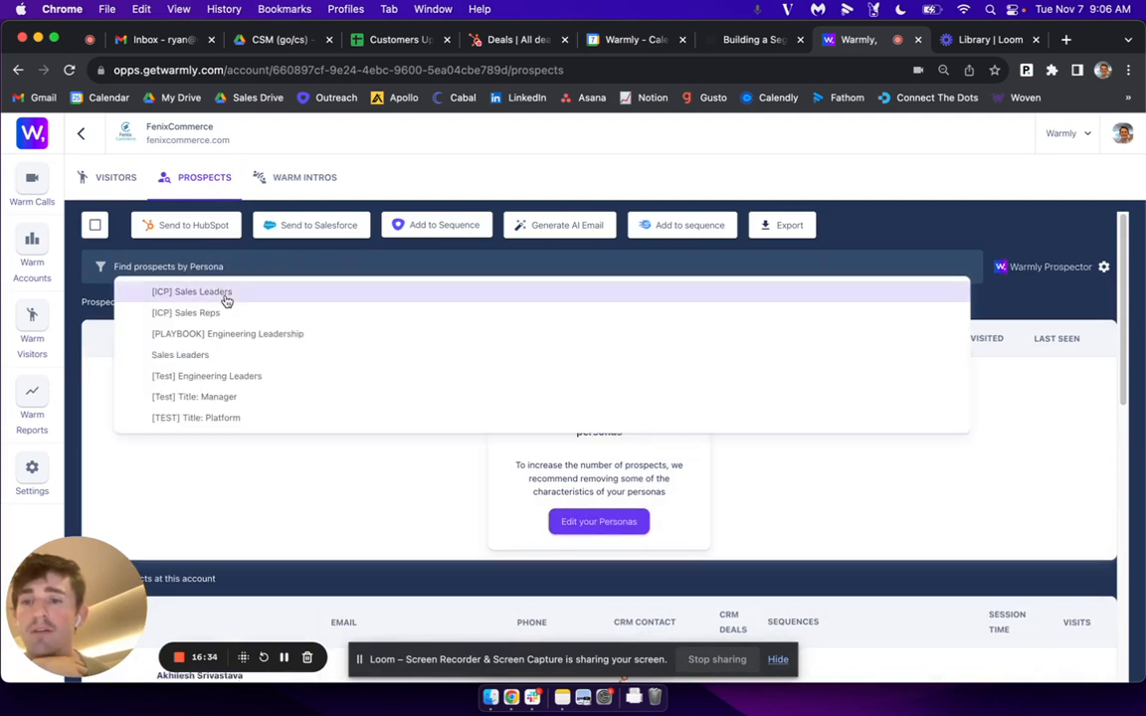
left_click(295, 337)
left_click(77, 307)
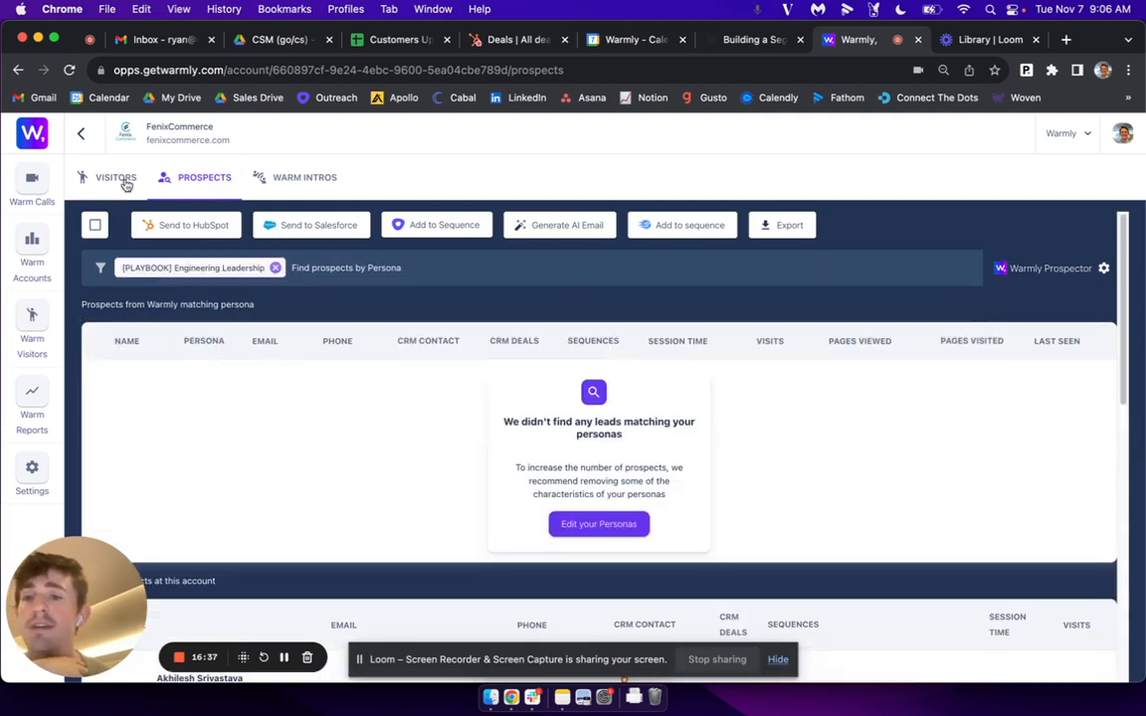
Open the Shape Software account's prospects and add the [ICP] Sales Leaders and [ICP] Sales Reps personas to the search.
left_click(38, 266)
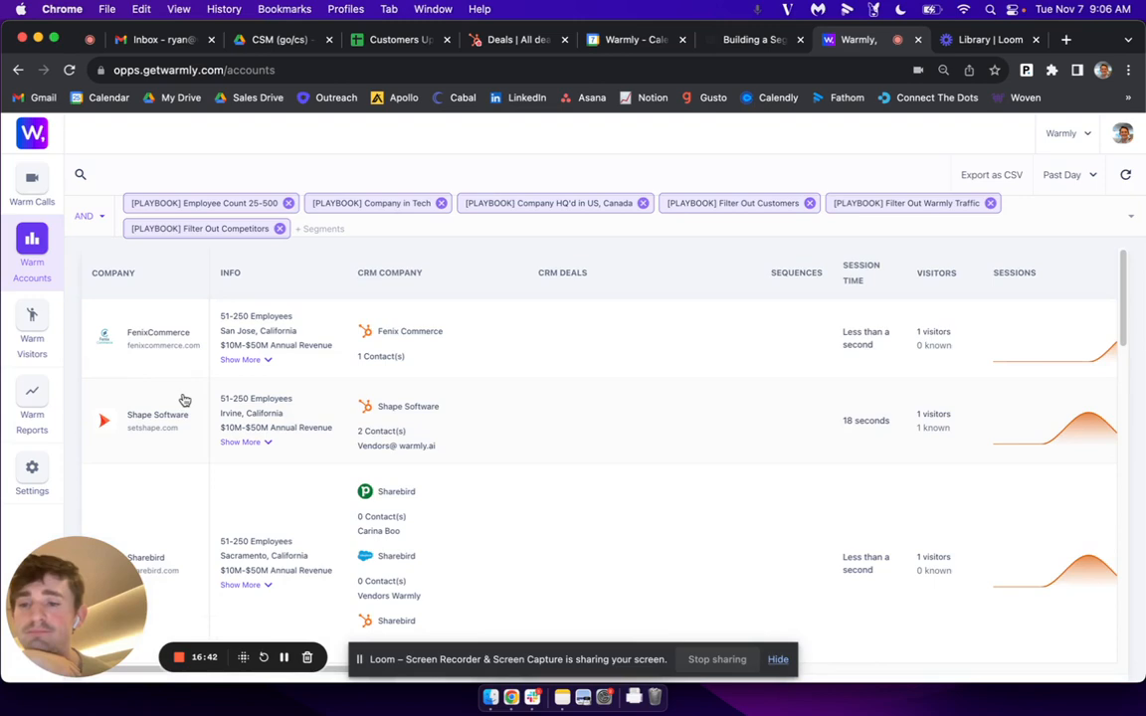
left_click(184, 398)
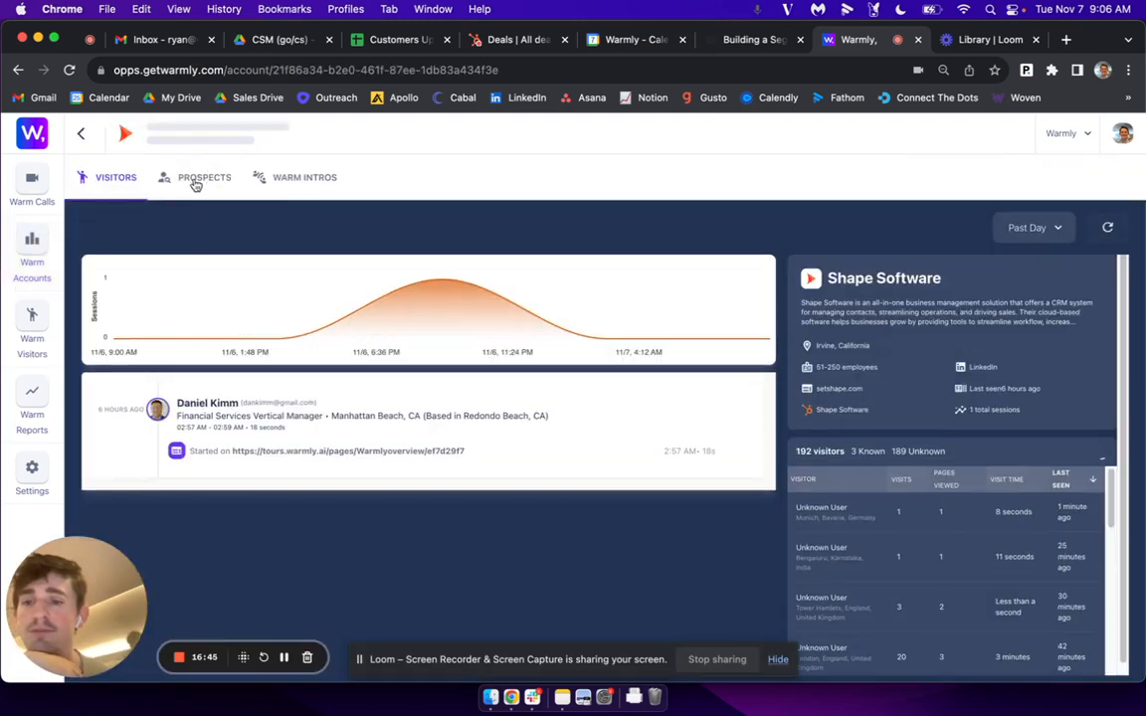
left_click(196, 181)
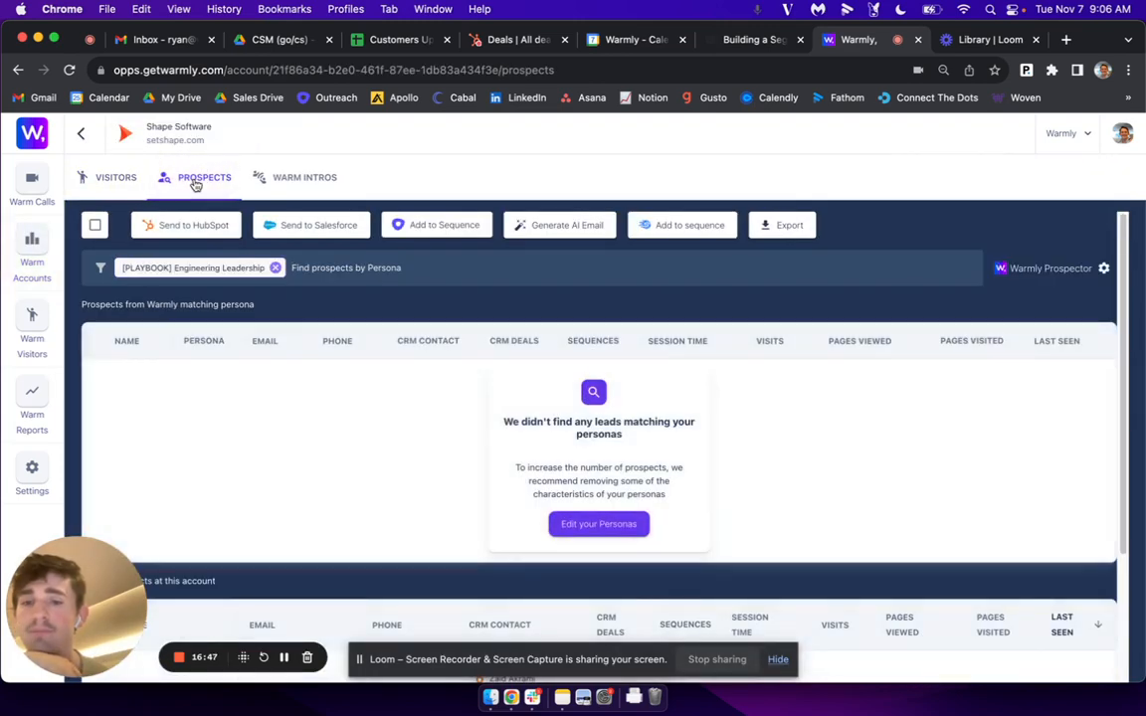
left_click(290, 267)
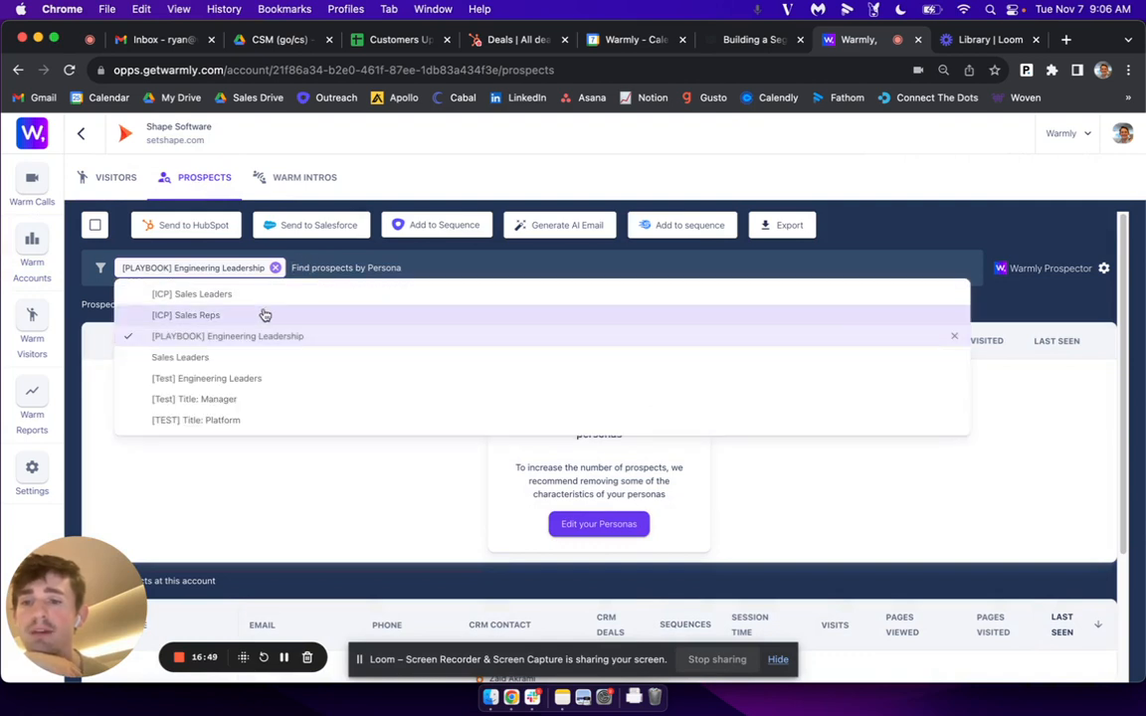
left_click(258, 297)
left_click(256, 315)
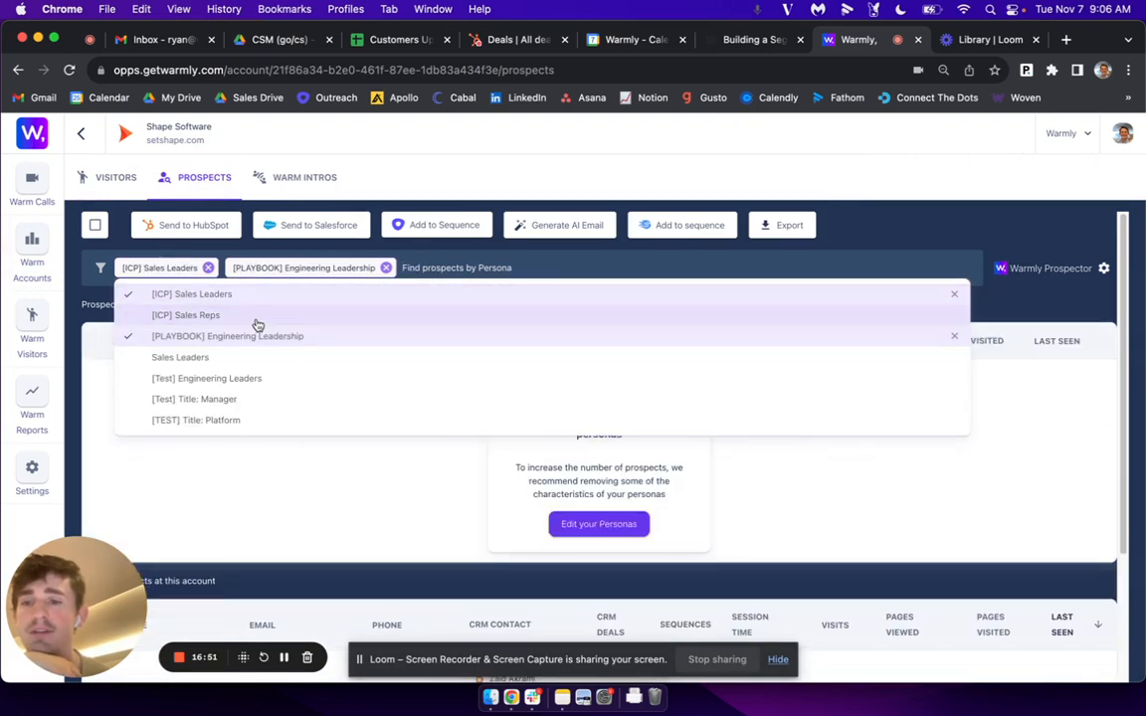
left_click(72, 303)
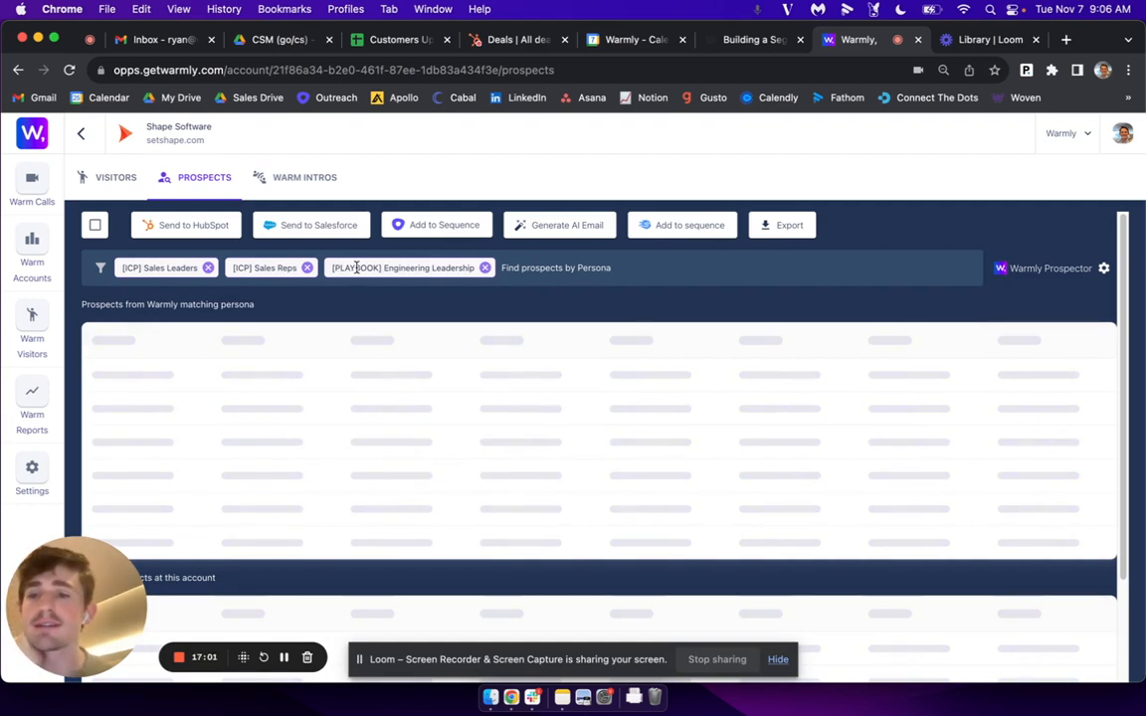
Browse the filtered Warm Accounts and open the Groove account's prospects.
left_click(32, 239)
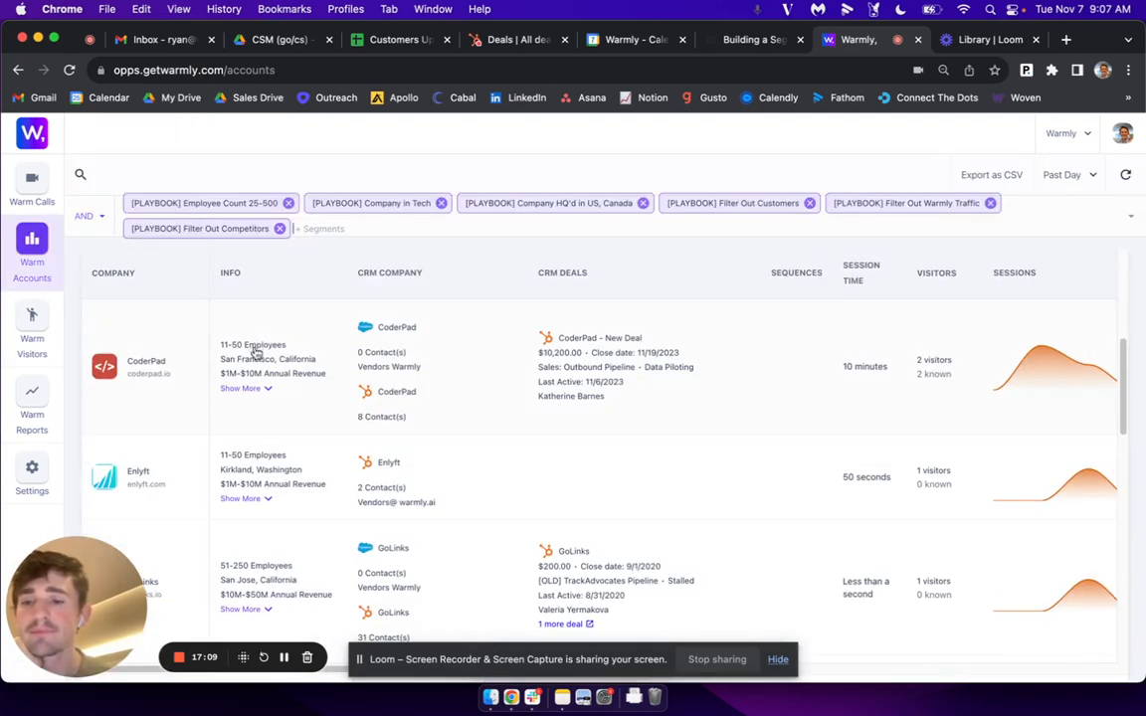
scroll(264, 406, "down", 5)
scroll(263, 406, "down", 5)
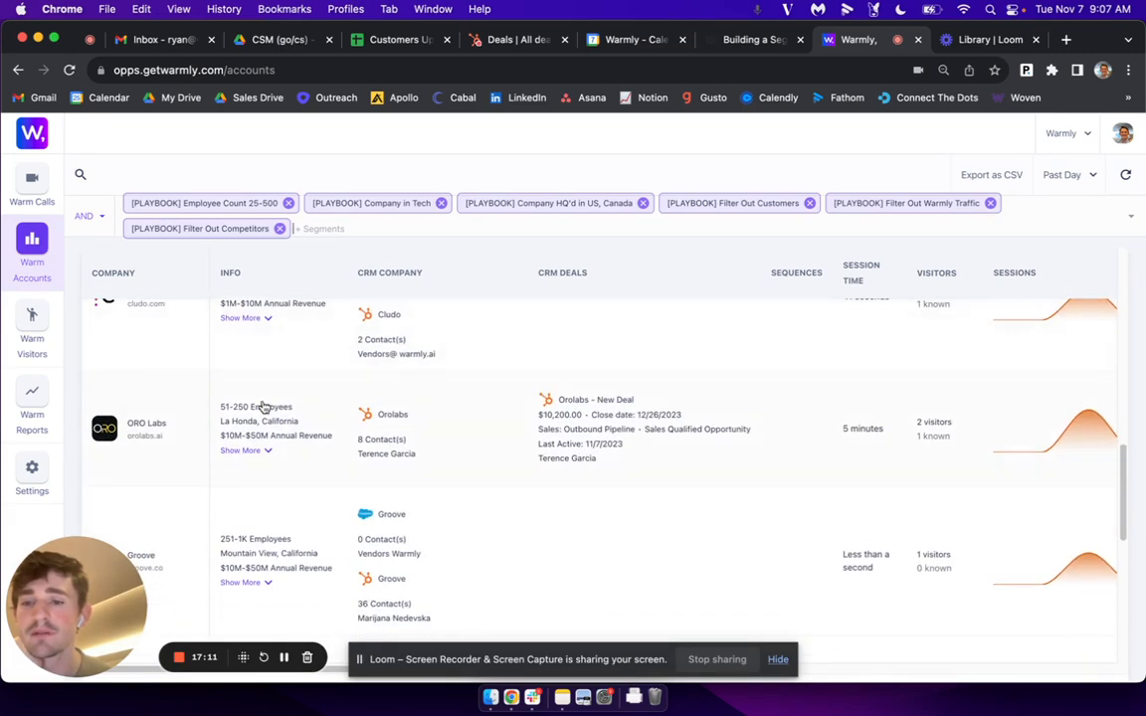
left_click(254, 328)
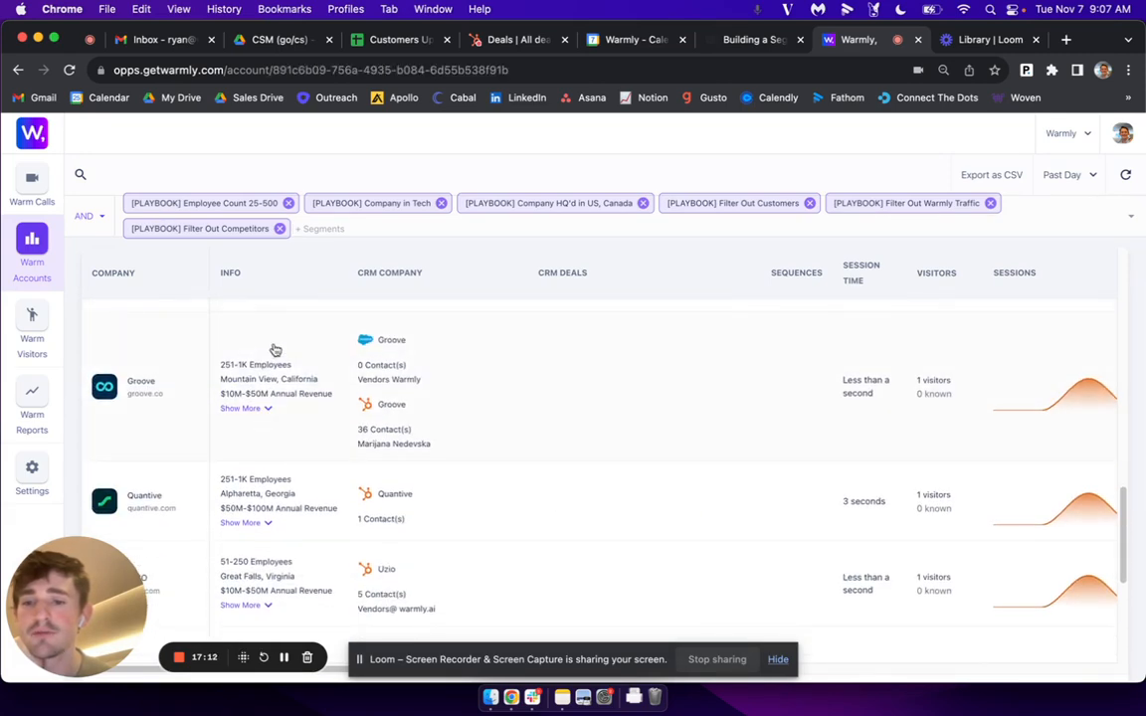
left_click(199, 181)
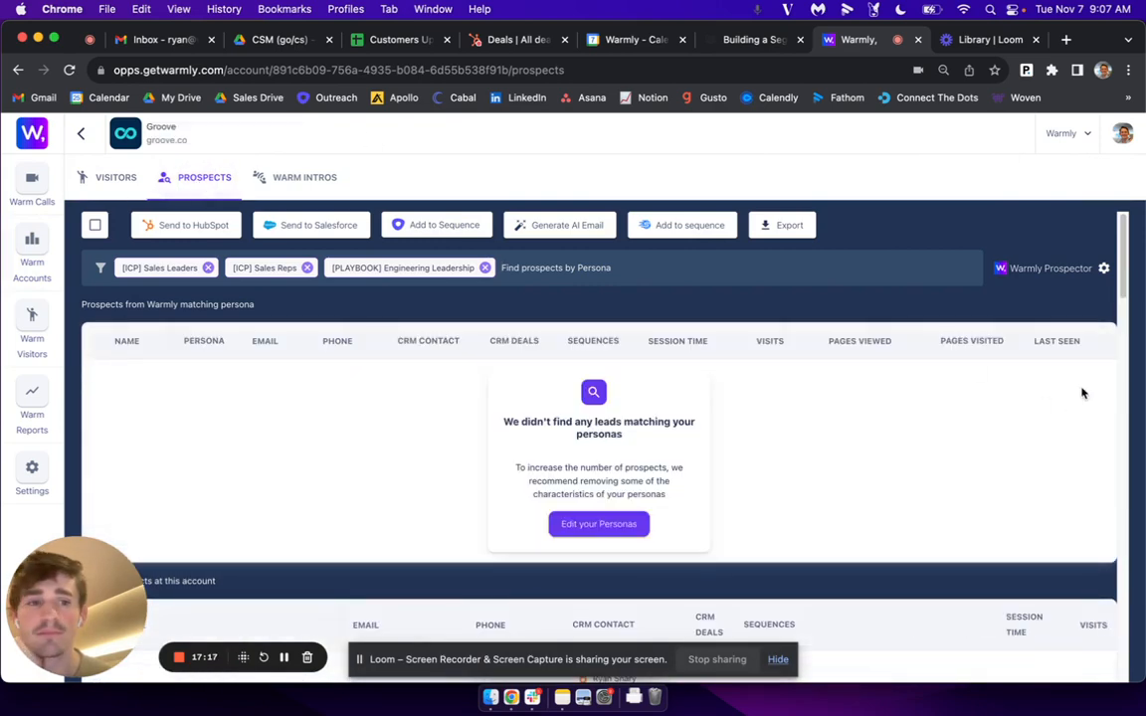
Switch the prospecting provider to Apollo for Groove and review the prospects matching the personas.
left_click(1057, 270)
left_click(988, 343)
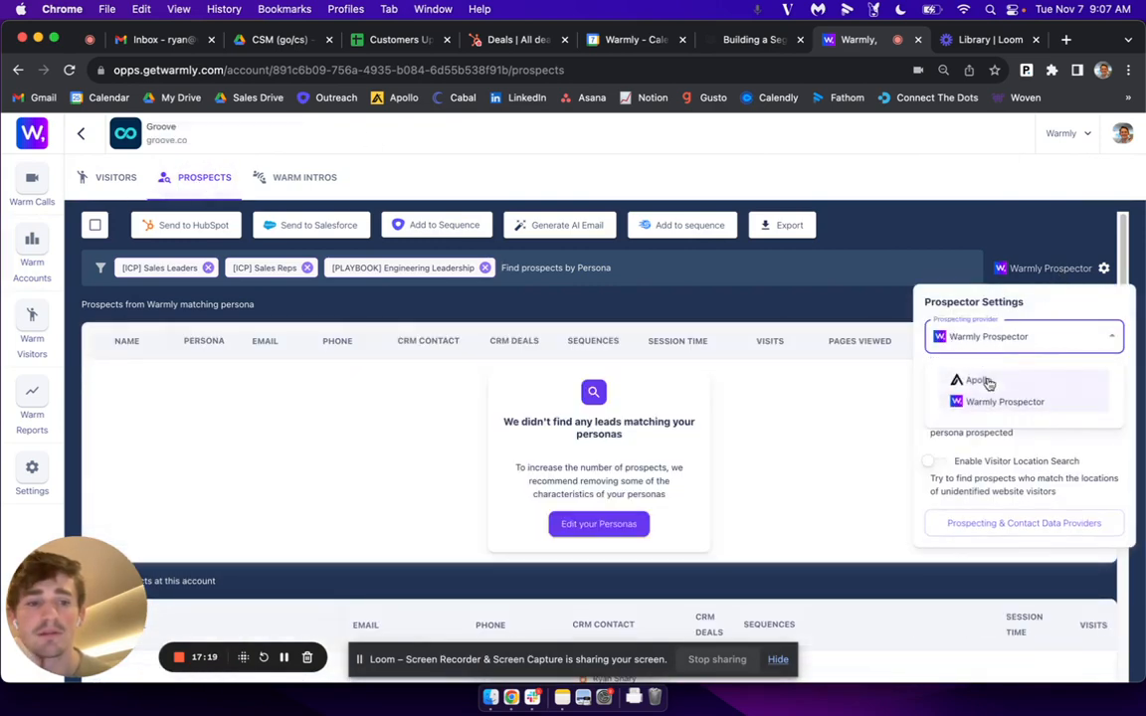
left_click(985, 380)
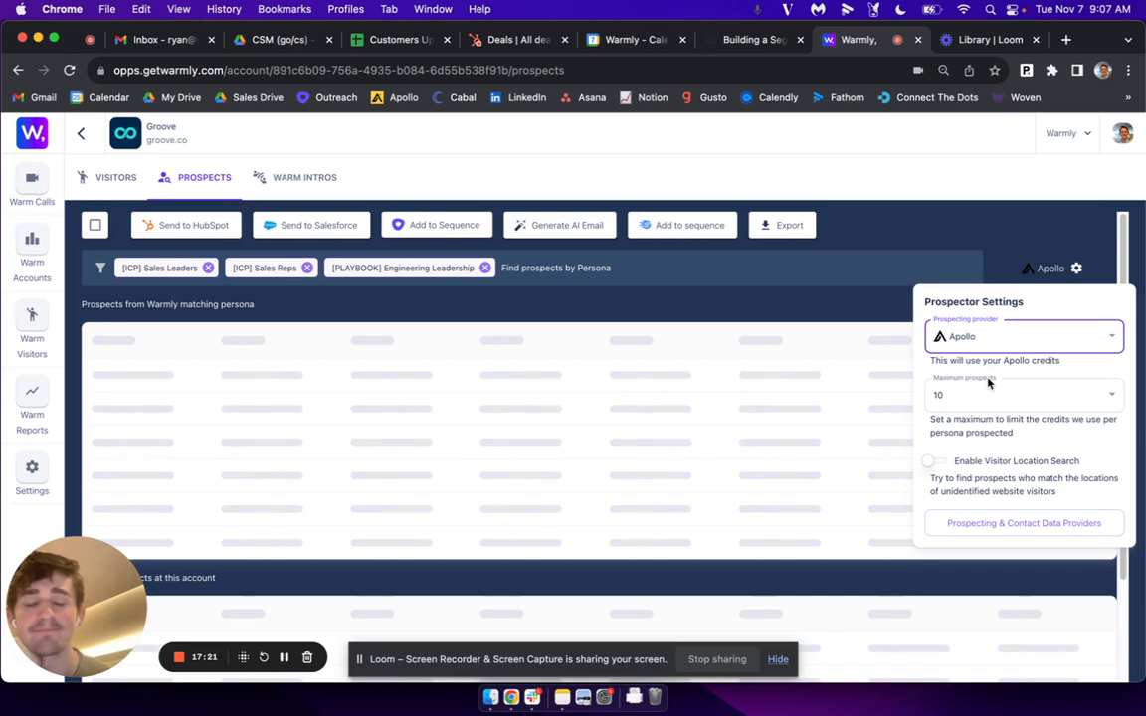
left_click(911, 227)
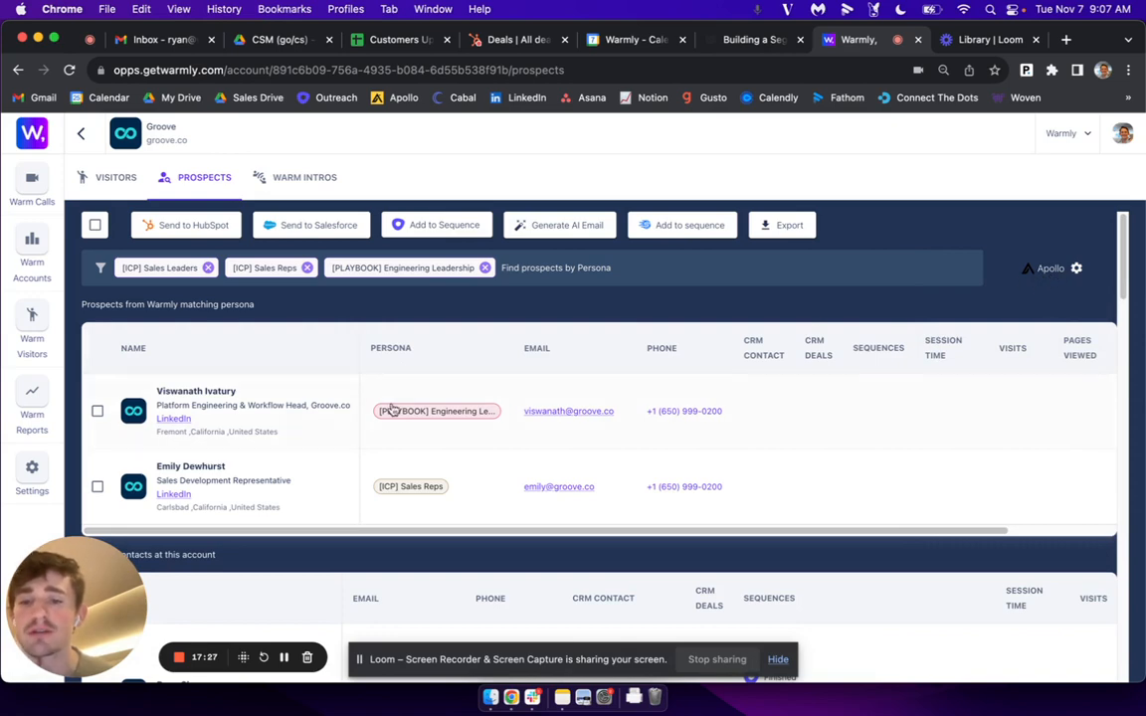
scroll(393, 410, "down", 2)
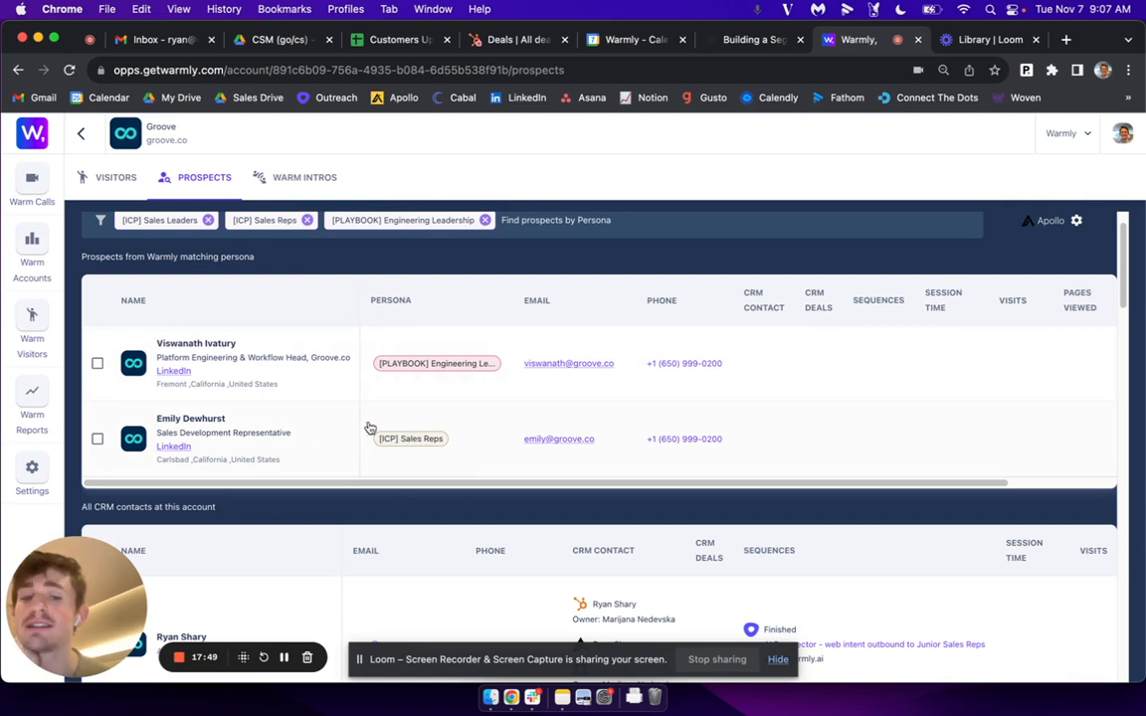
Open the AudienceView account's prospects from Warm Accounts and review the people matched to each persona.
left_click(37, 244)
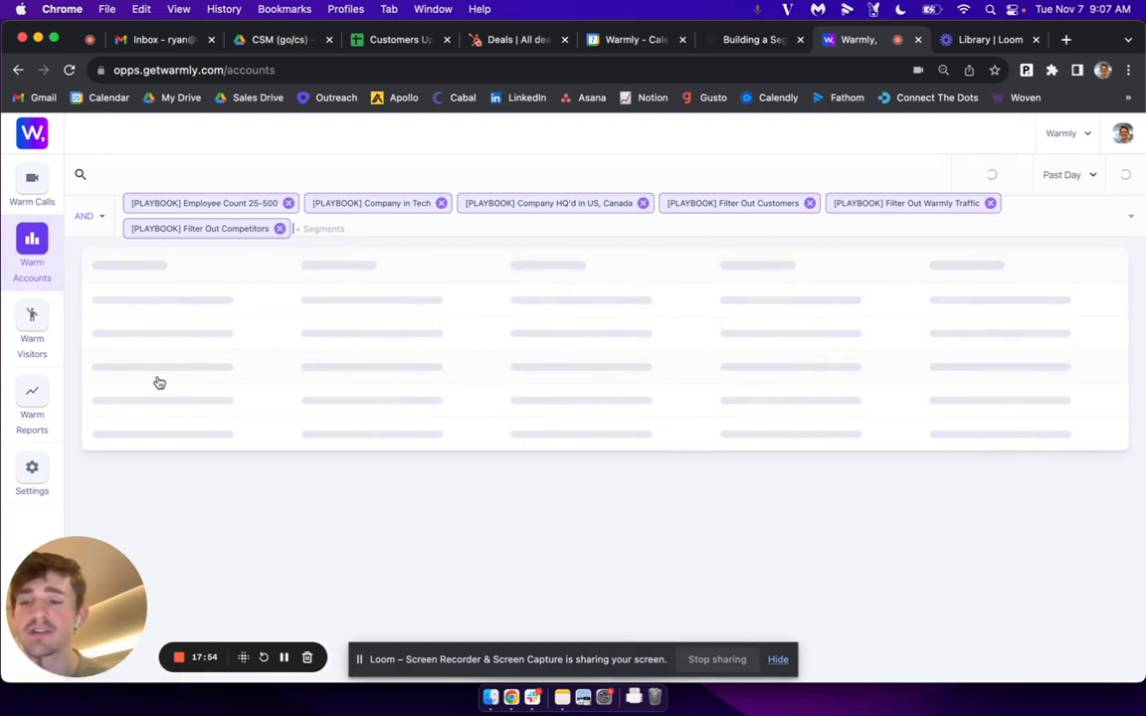
scroll(343, 398, "down", 10)
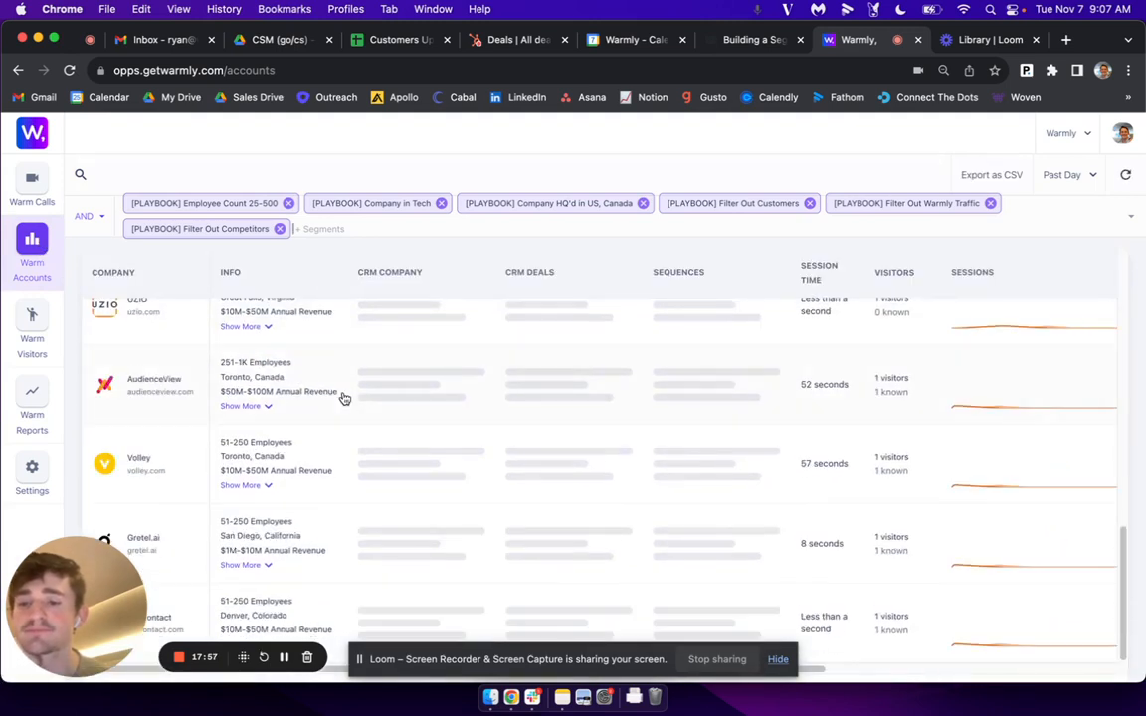
scroll(343, 397, "down", 1)
left_click(165, 331)
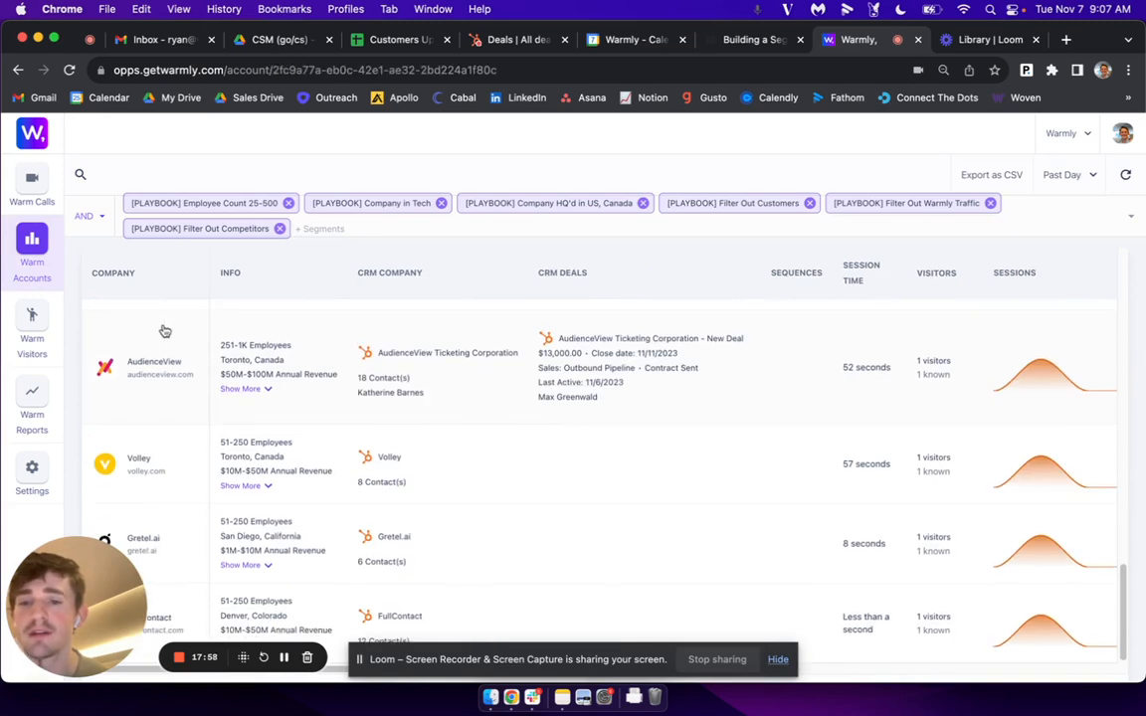
left_click(220, 191)
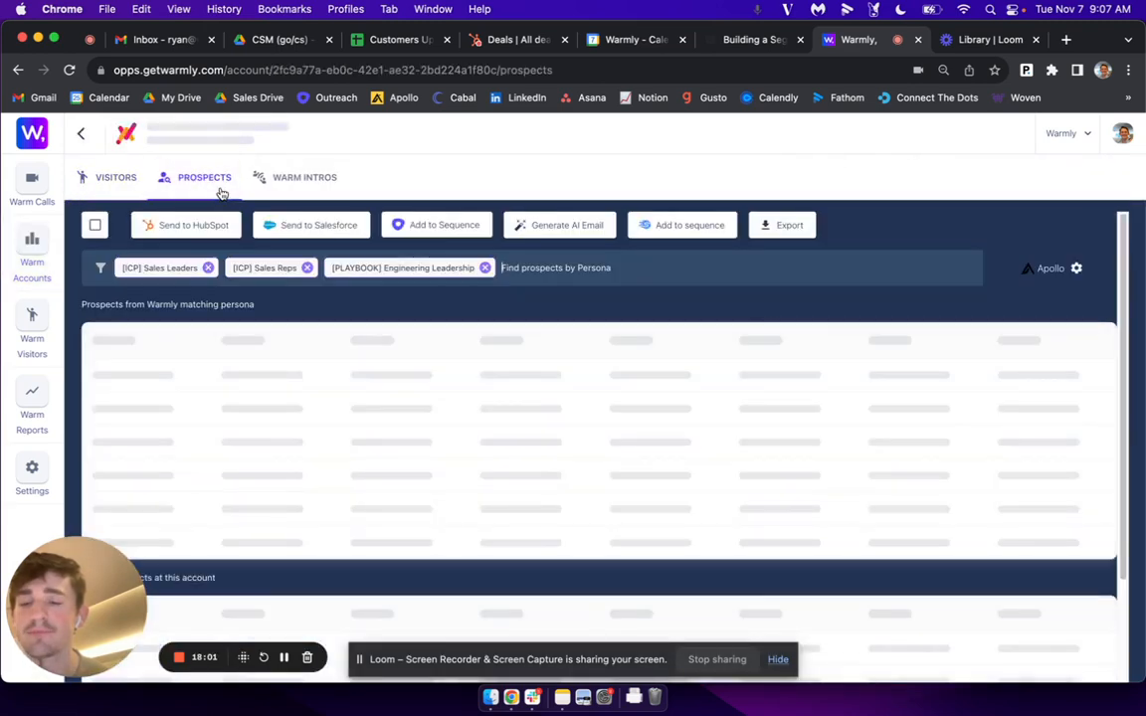
scroll(398, 440, "down", 1)
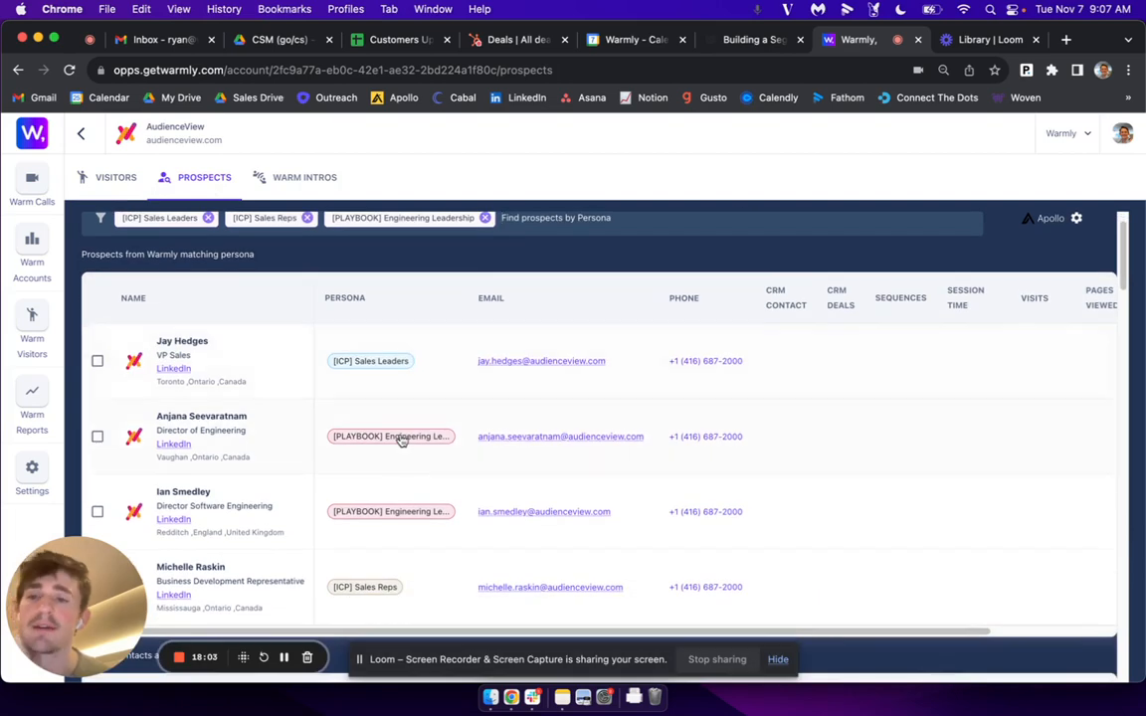
scroll(402, 440, "up", 1)
scroll(401, 441, "down", 2)
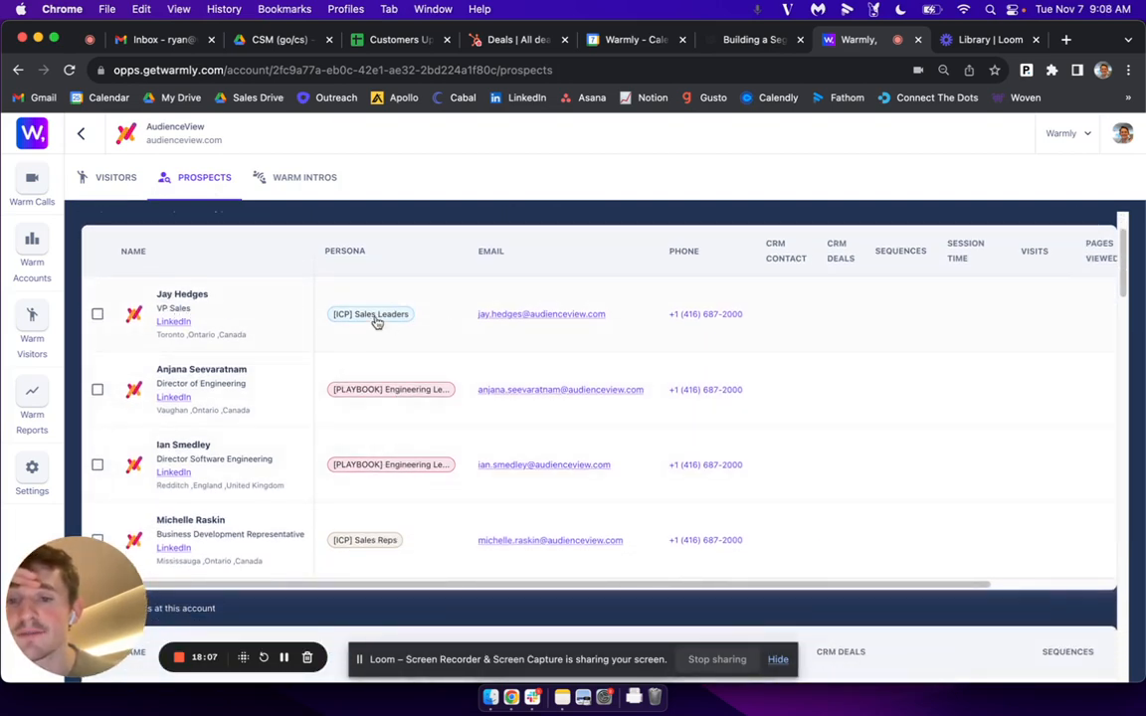
scroll(403, 358, "down", 1)
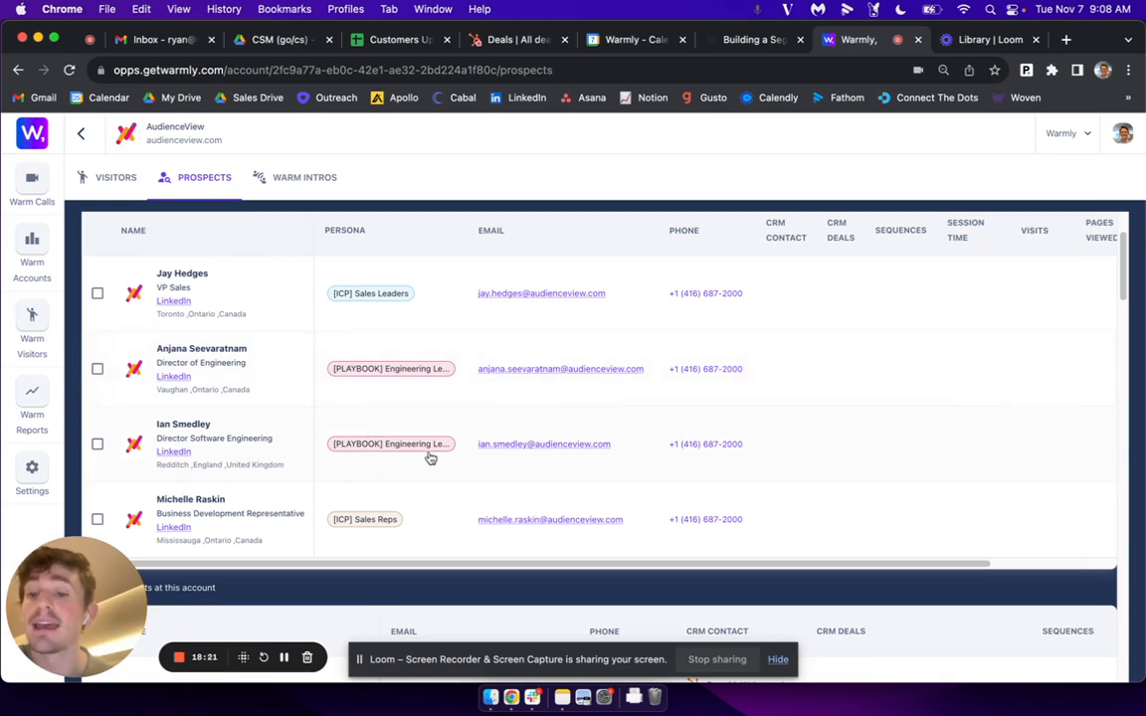
Open the AI Prospector settings and review the segments, persona and prospecting options of the [PLAYBOOK] Engineering Leadership workflow.
left_click(28, 479)
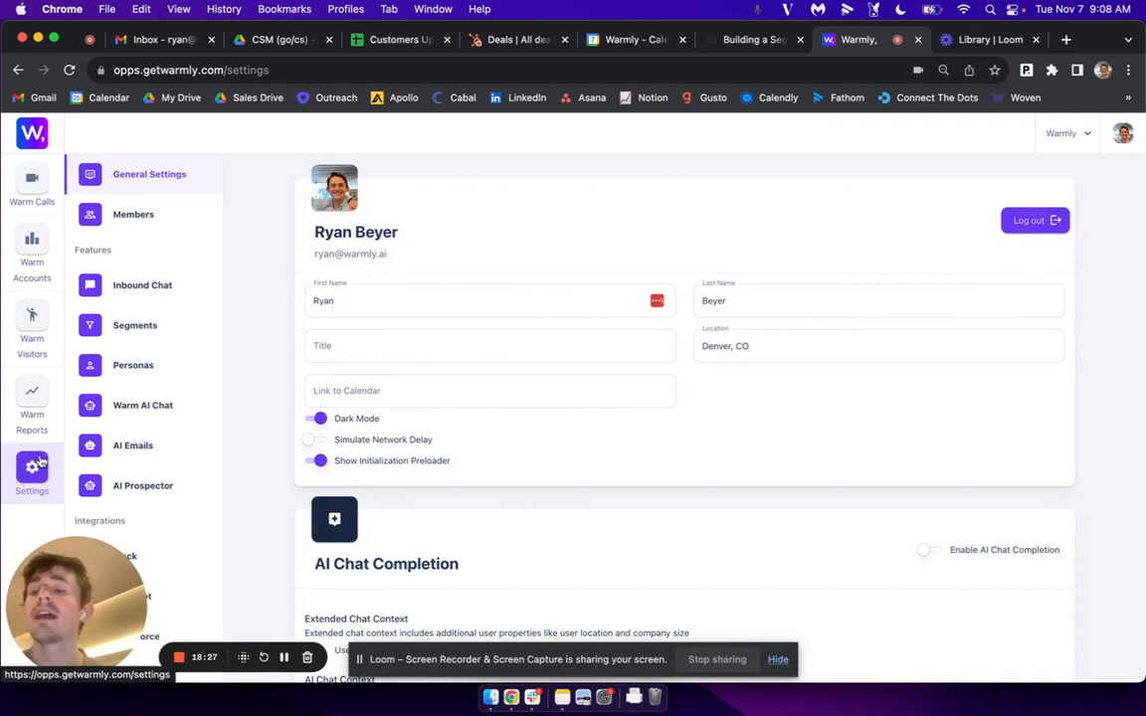
left_click(153, 485)
scroll(563, 382, "down", 10)
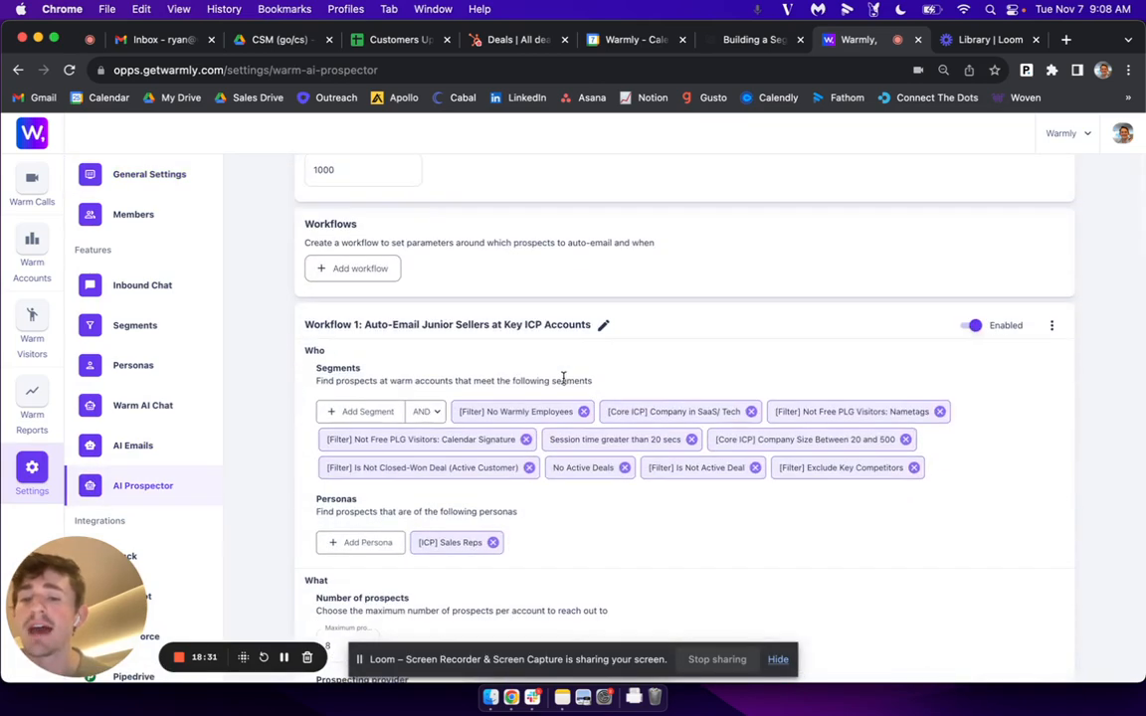
scroll(563, 383, "down", 10)
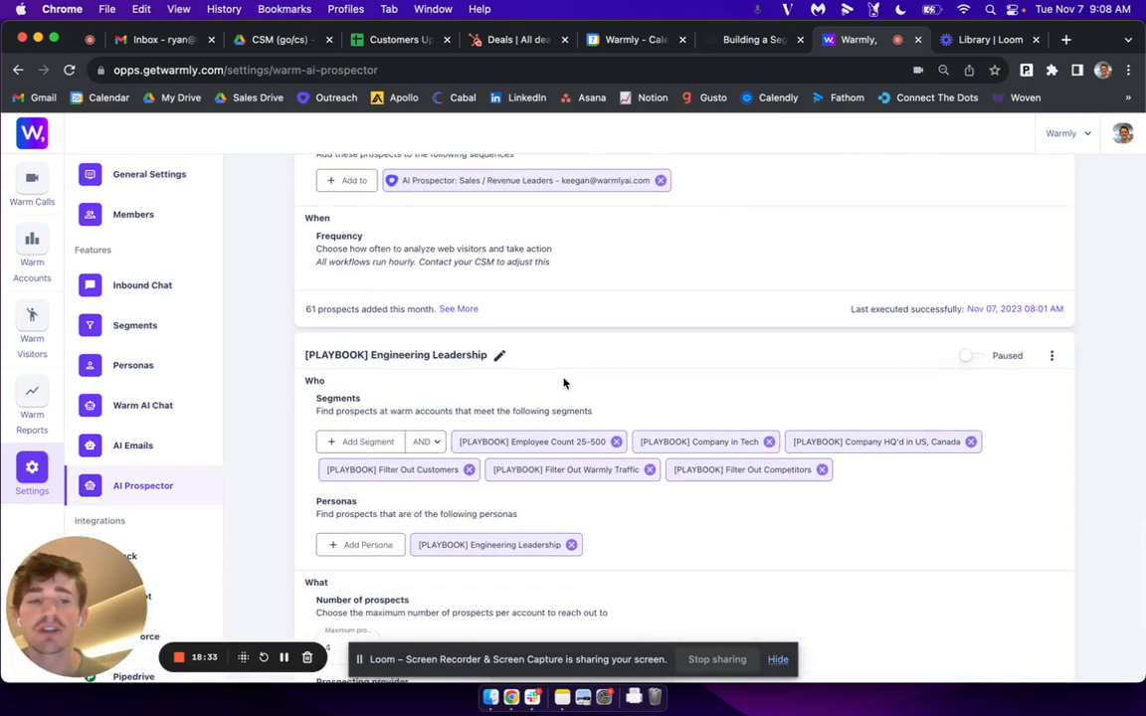
scroll(880, 362, "down", 2)
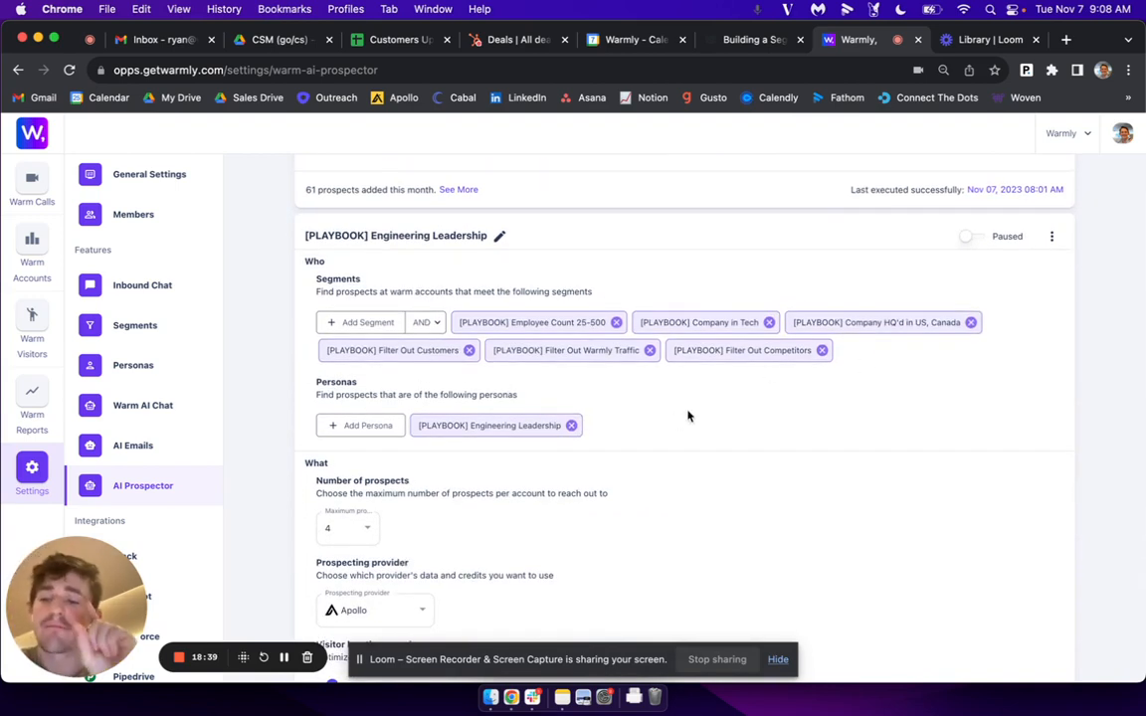
scroll(687, 416, "down", 1)
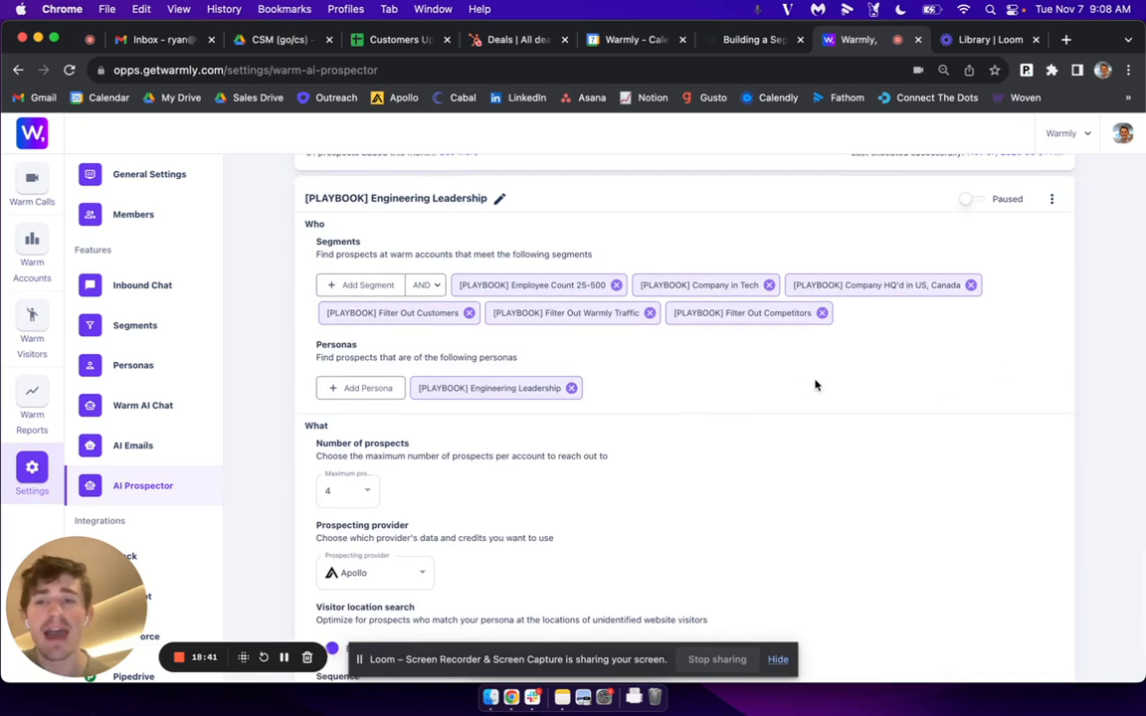
scroll(808, 621, "down", 1)
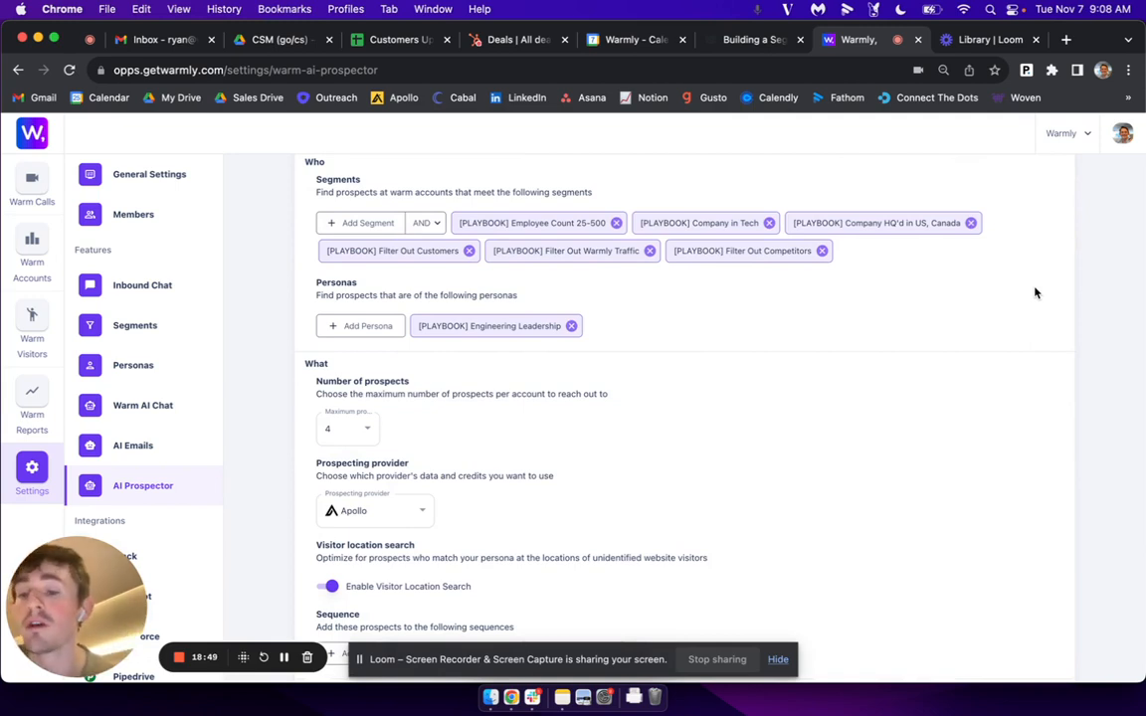
scroll(459, 256, "up", 1)
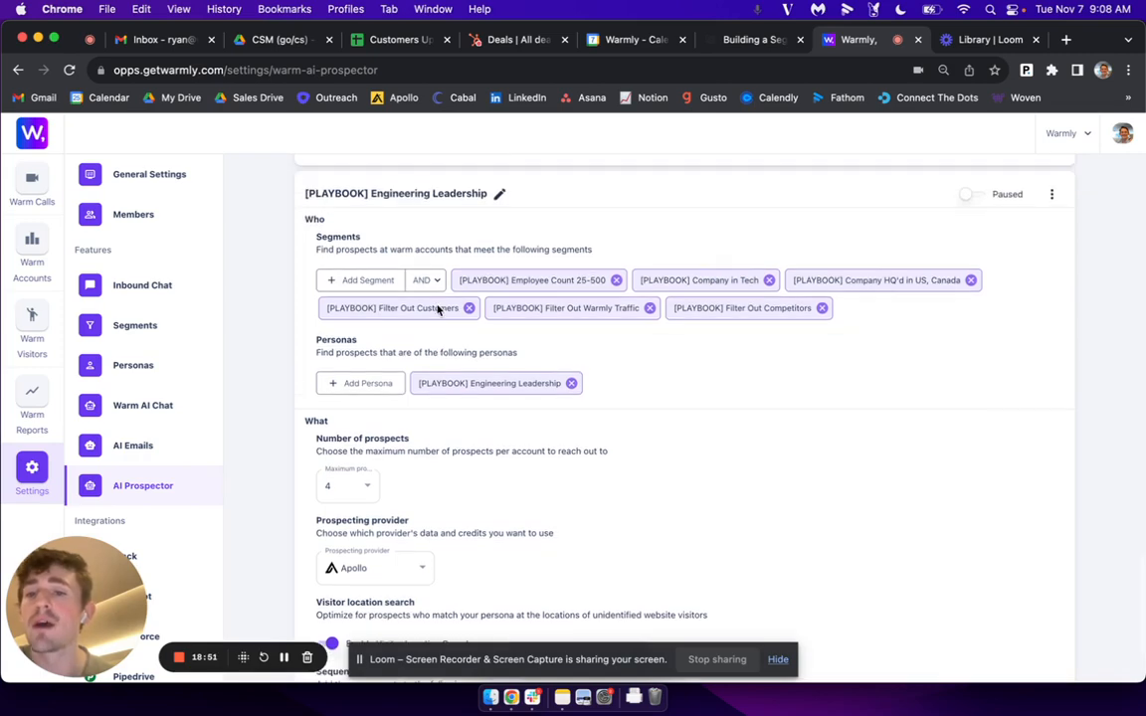
scroll(444, 507, "down", 2)
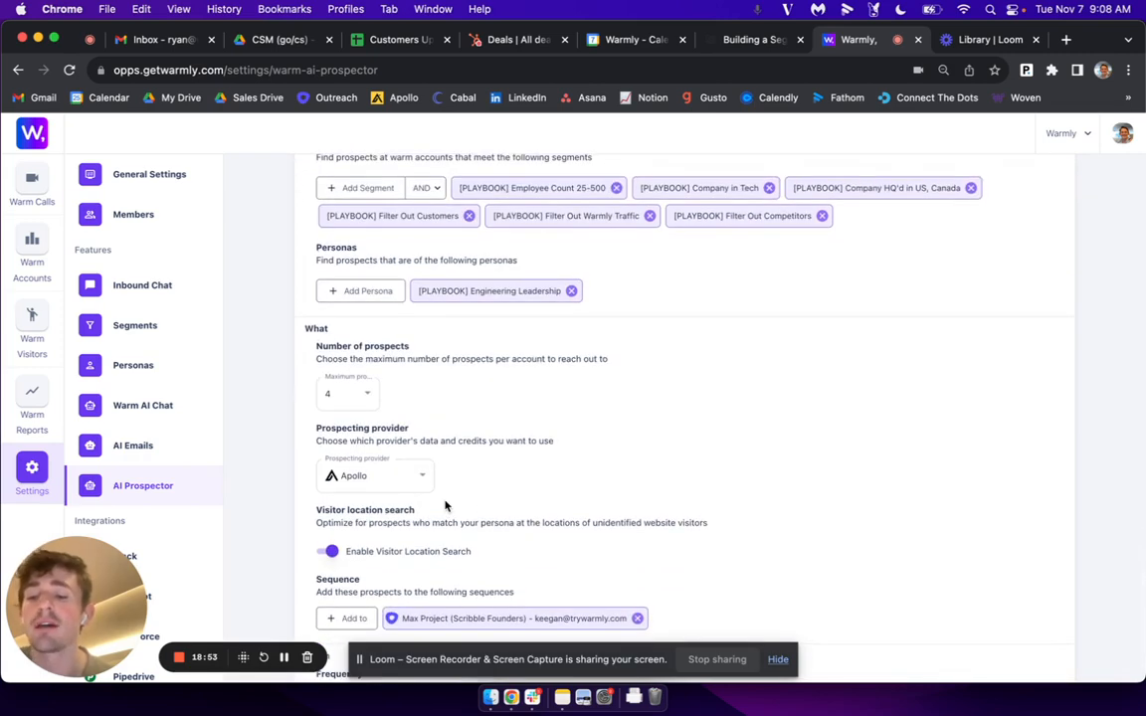